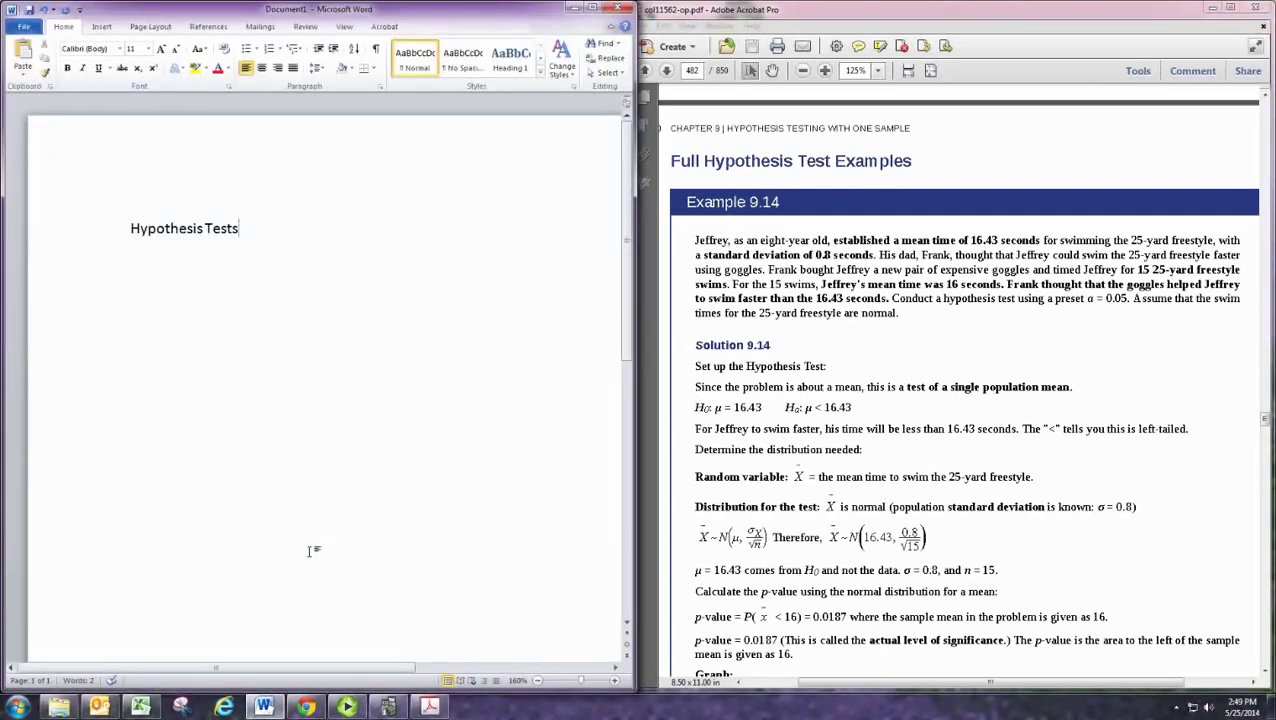
# Step: Type 'Ex 1: Testing the Mean with population standard deviation known' on a new line below the title
pyautogui.press('Return')
pyautogui.write('Ex 1: H')
pyautogui.press('BackSpace')
pyautogui.write('Testing the Mean')
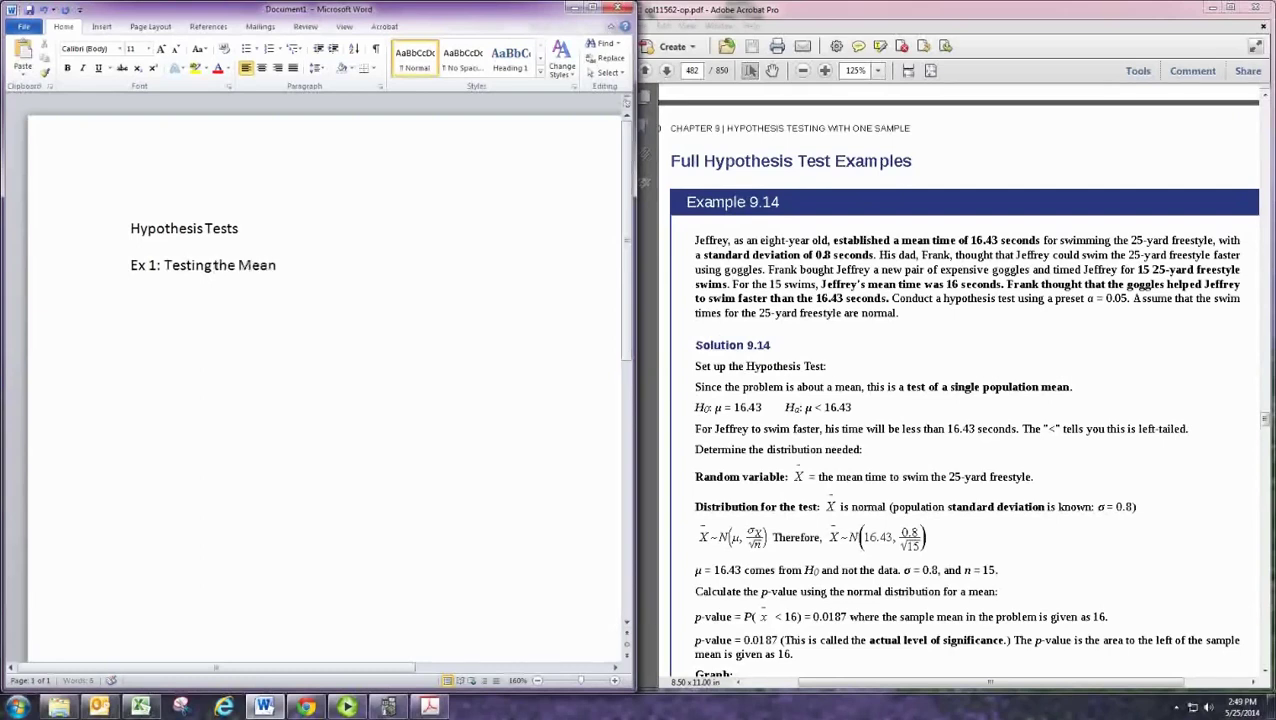
pyautogui.write(' with population sta')
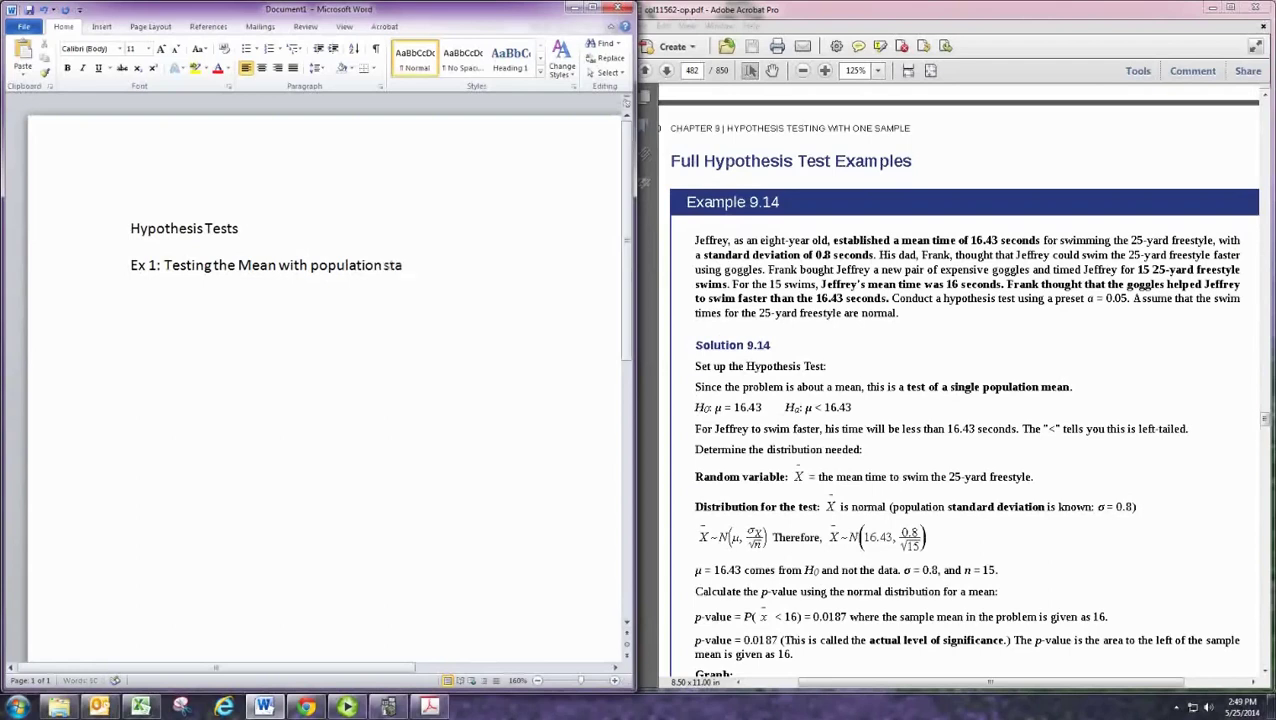
pyautogui.write('ndard deviation known')
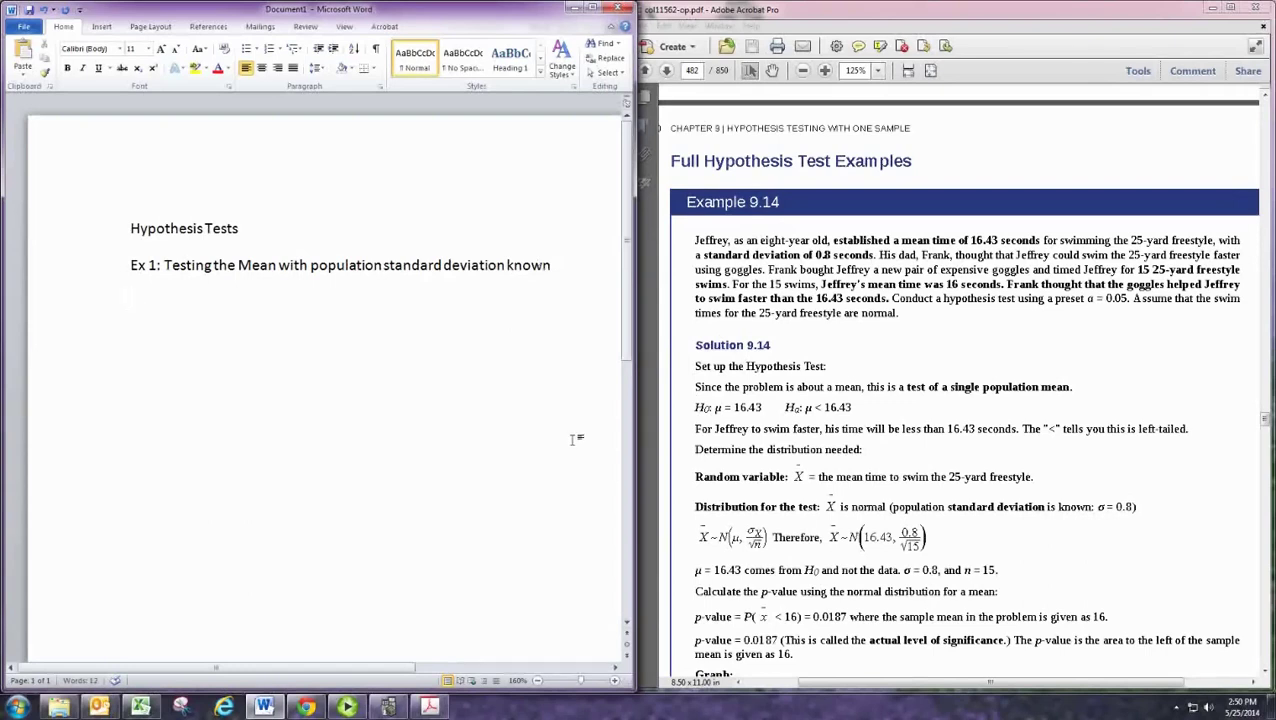
# Step: Insert a left-aligned equation reading H₀: using a subscript structure
pyautogui.click(103, 27)
pyautogui.click(547, 45)
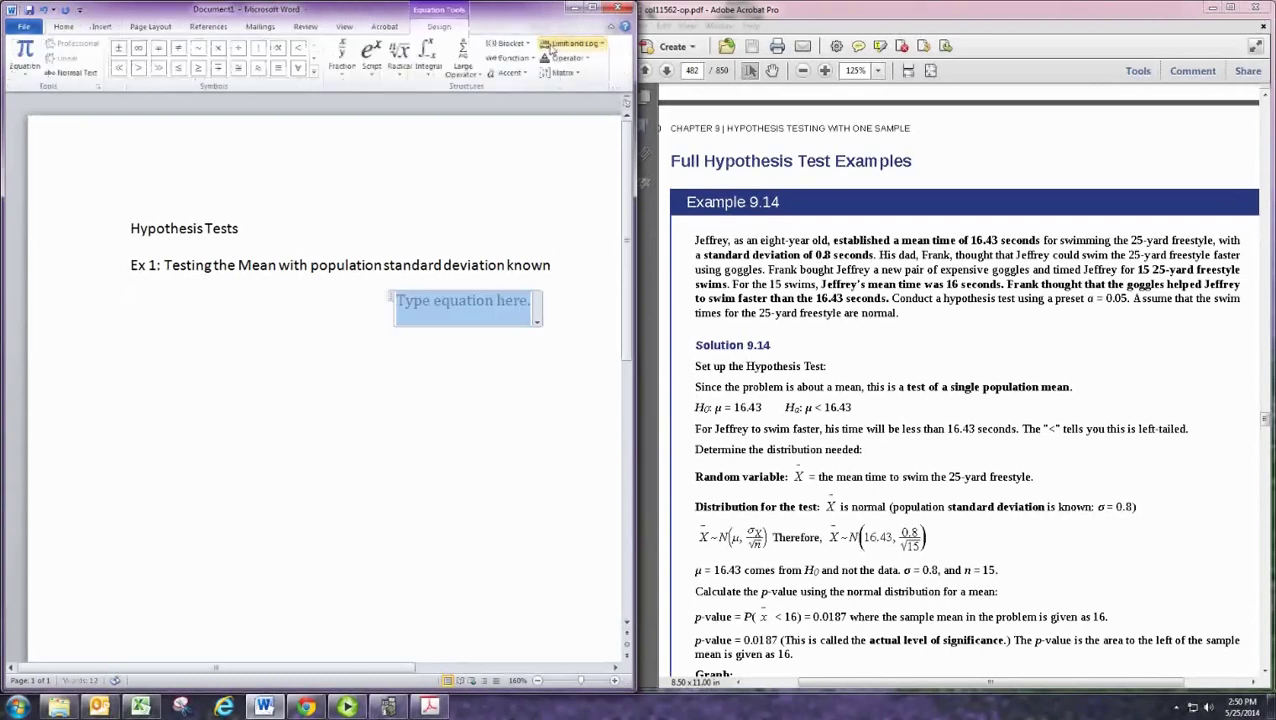
pyautogui.click(550, 45)
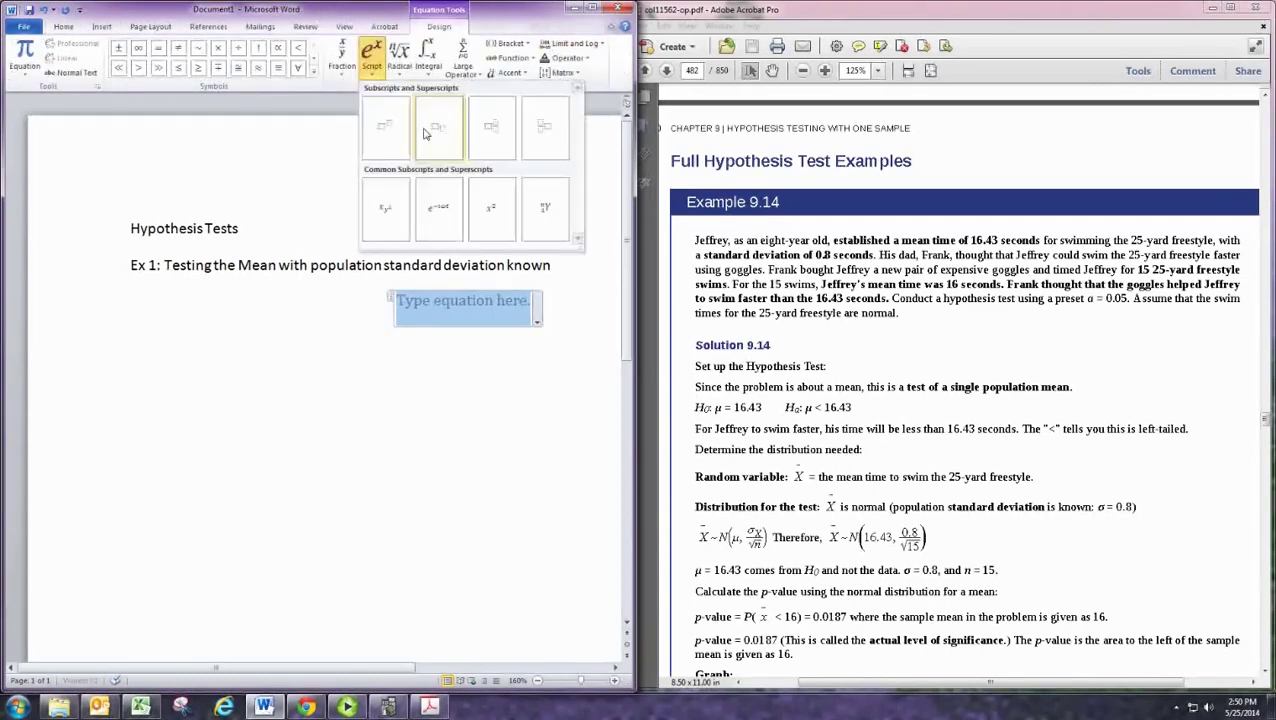
pyautogui.click(442, 137)
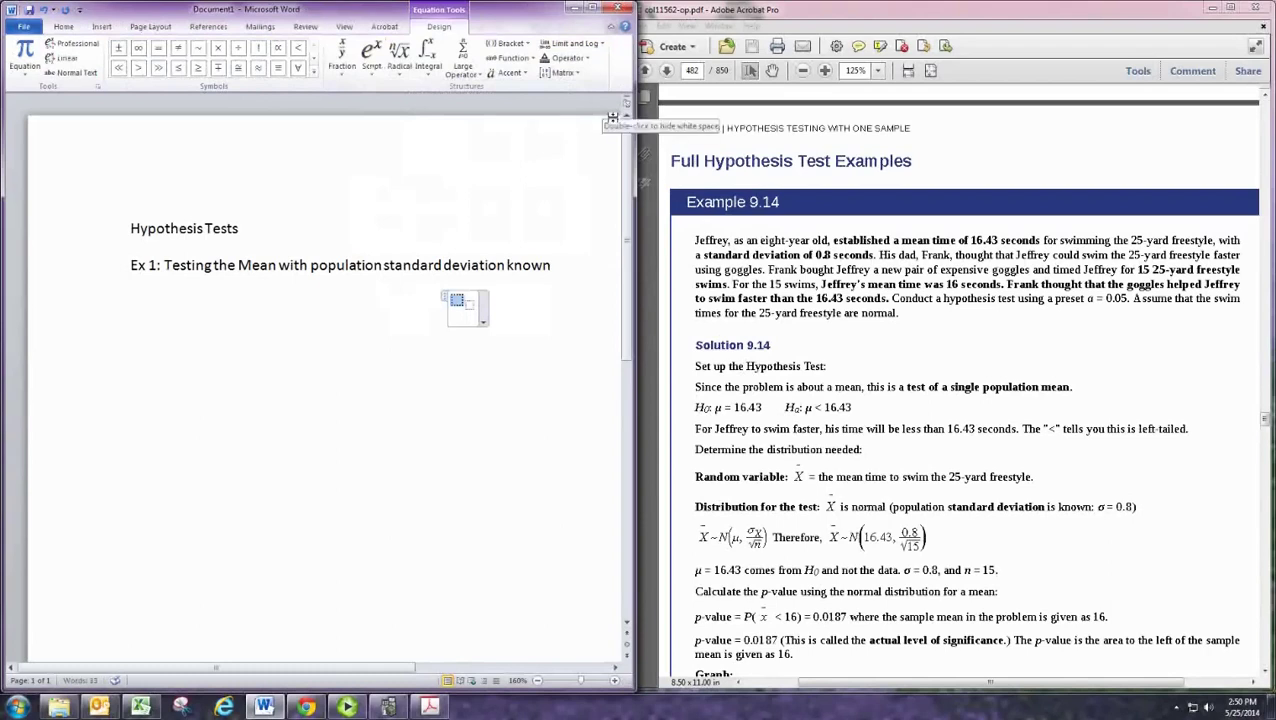
pyautogui.write('H')
pyautogui.press('Right')
pyautogui.write('0')
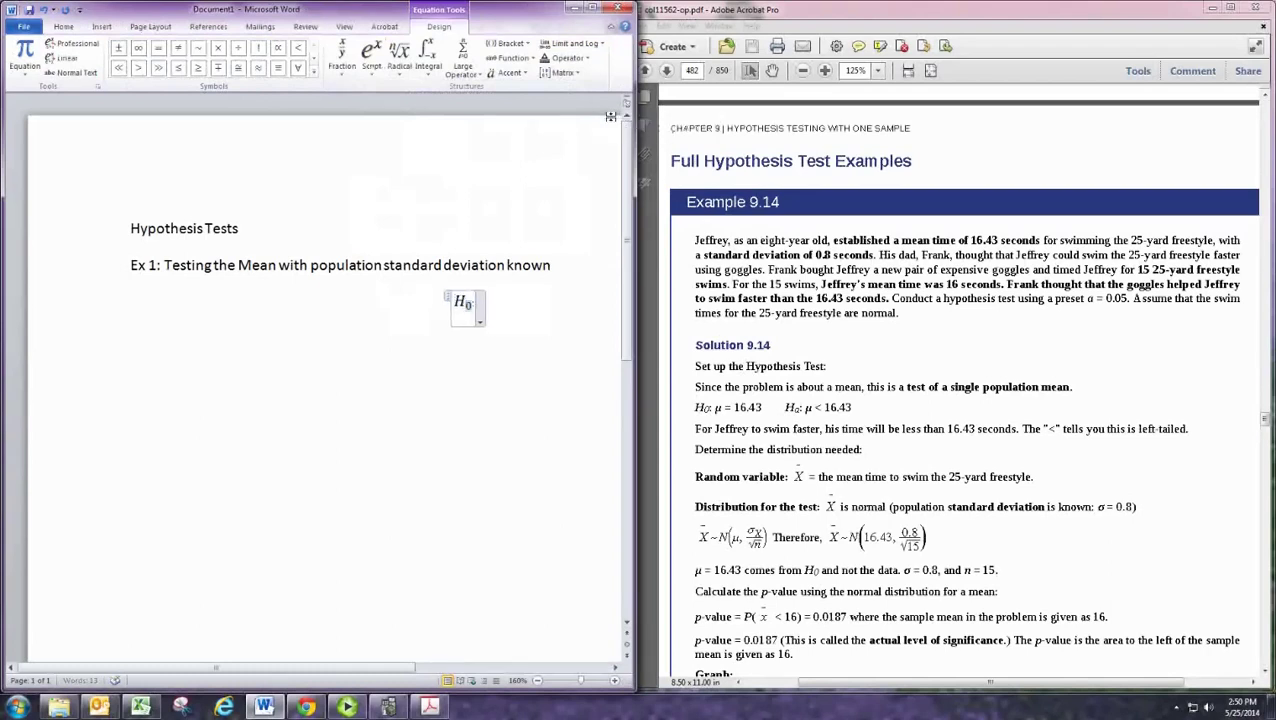
pyautogui.press('Right')
pyautogui.write(':')
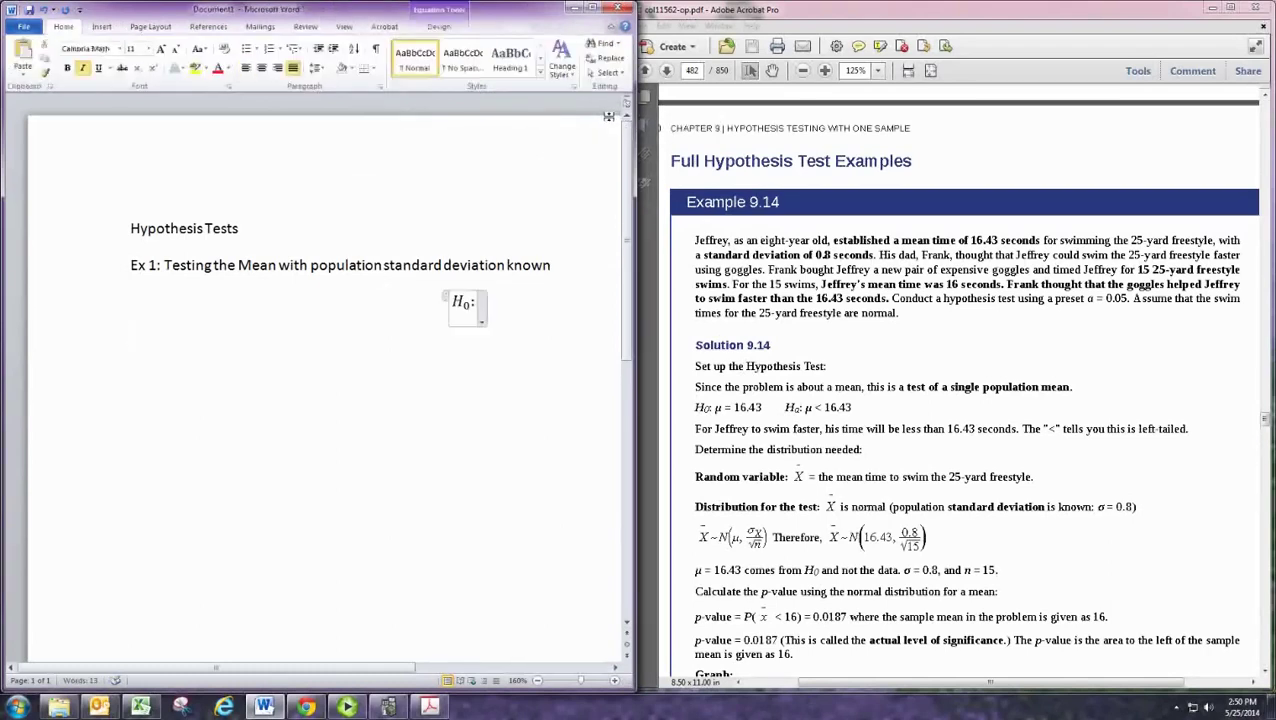
pyautogui.click(245, 67)
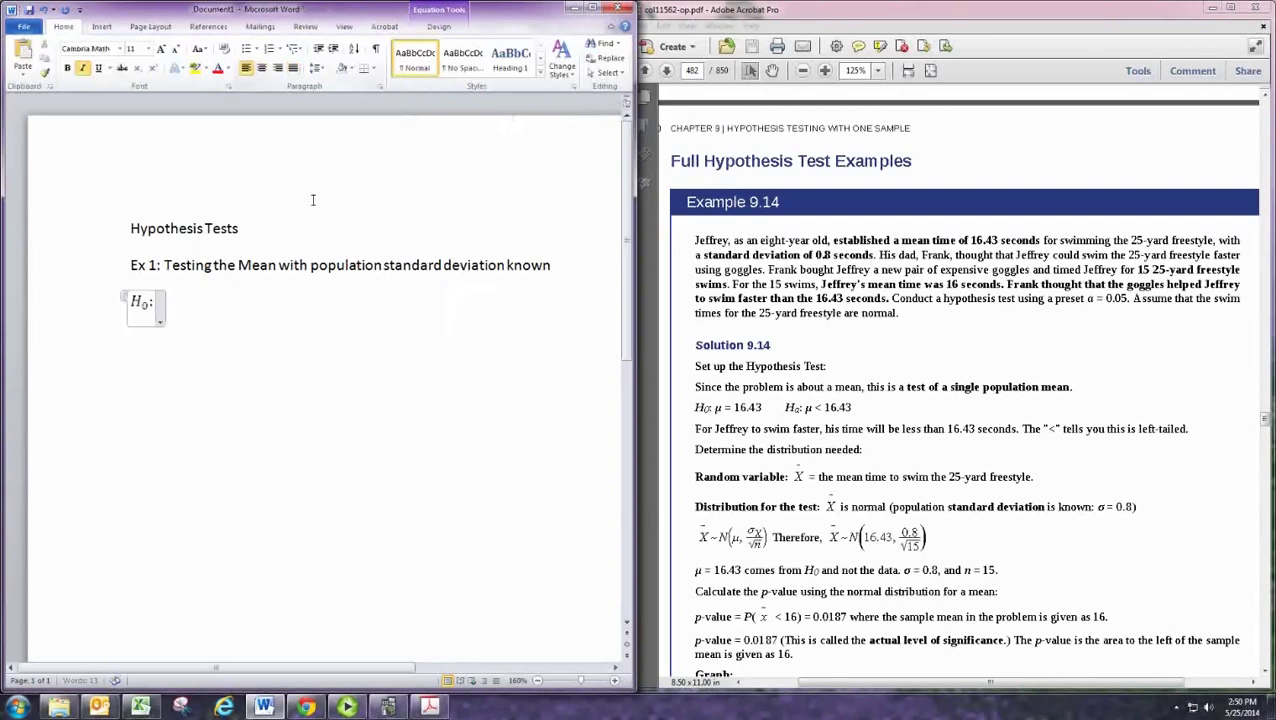
pyautogui.click(204, 311)
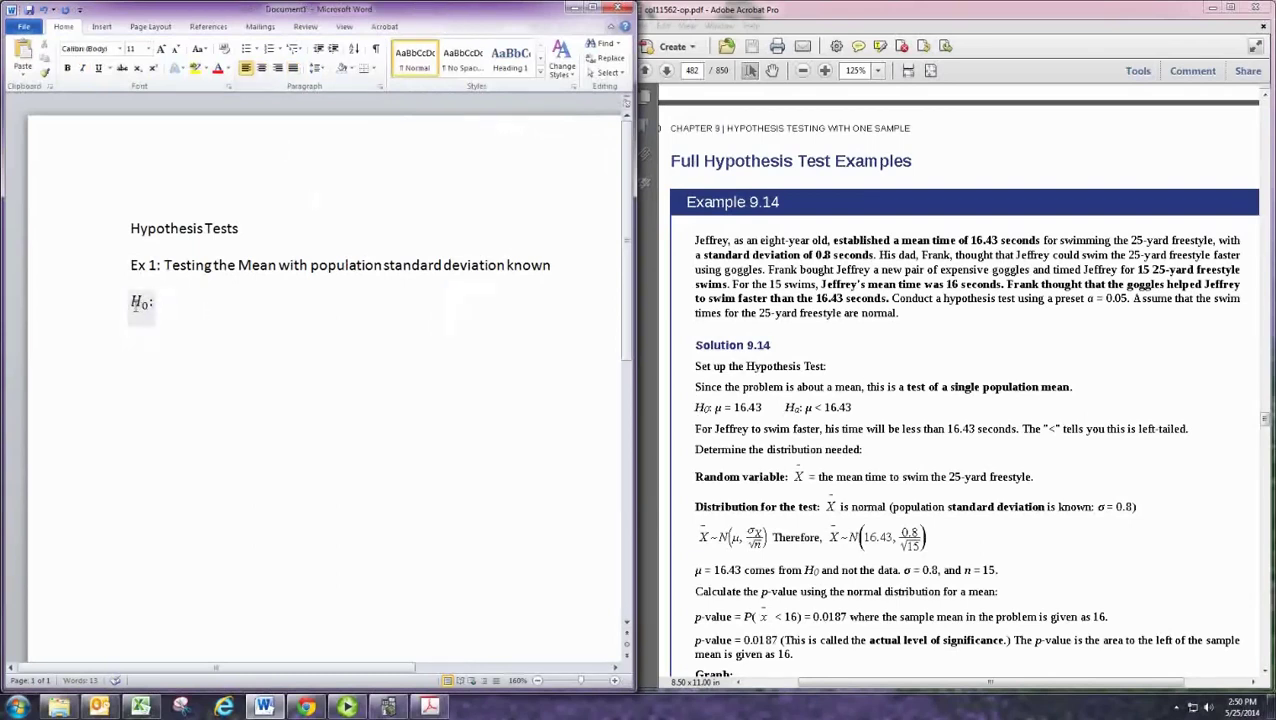
# Step: Copy the H₀: equation to the next line and change its subscript to make H₁:
pyautogui.tripleClick(136, 304)
pyautogui.hotkey('ctrl', 'c')
pyautogui.click(176, 337)
pyautogui.hotkey('ctrl', 'v')
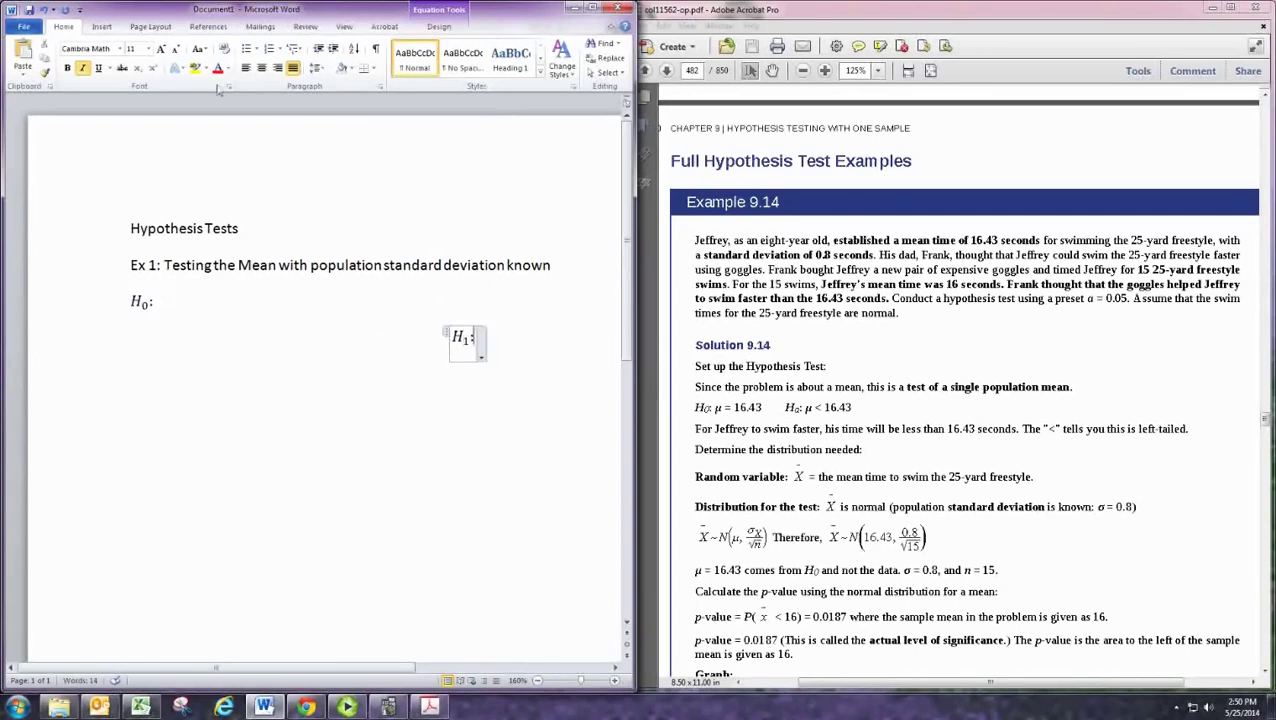
pyautogui.click(245, 67)
pyautogui.press('Left')
pyautogui.press('Left')
pyautogui.press('BackSpace')
pyautogui.write('1')
pyautogui.click(214, 333)
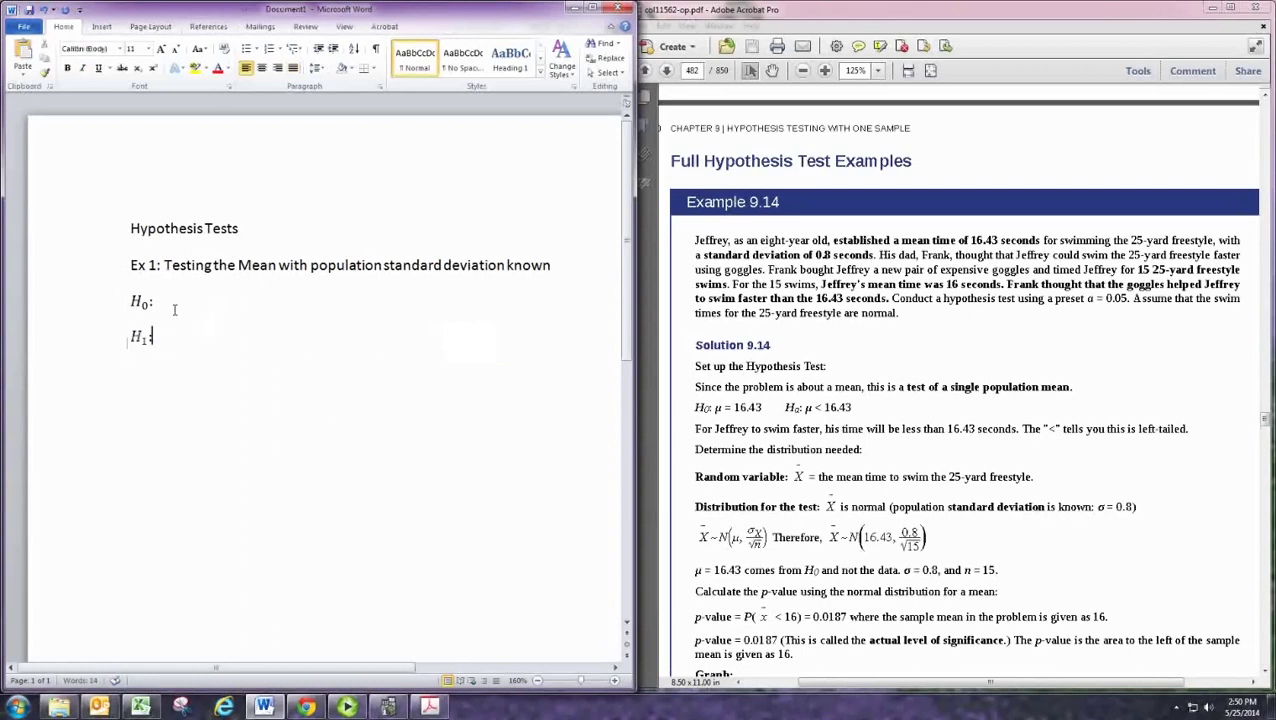
# Step: Insert the μ symbol after H₀: and after H₁:
pyautogui.click(195, 307)
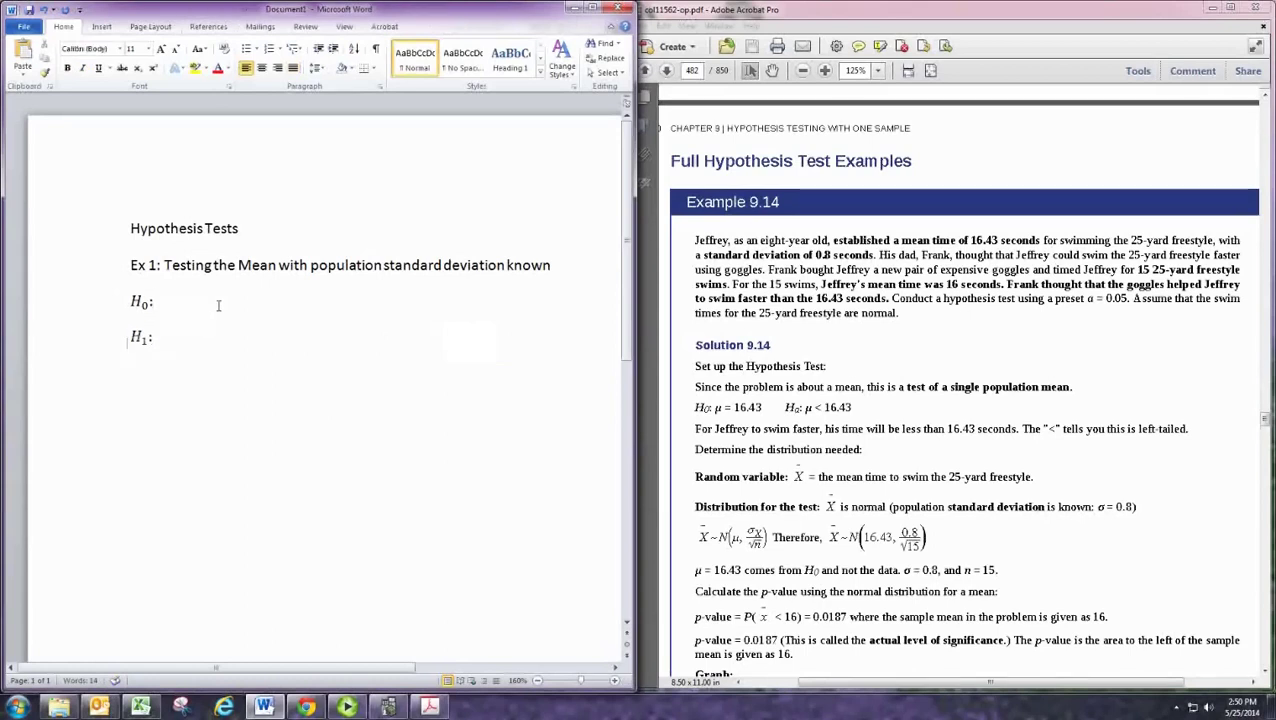
pyautogui.press('Left')
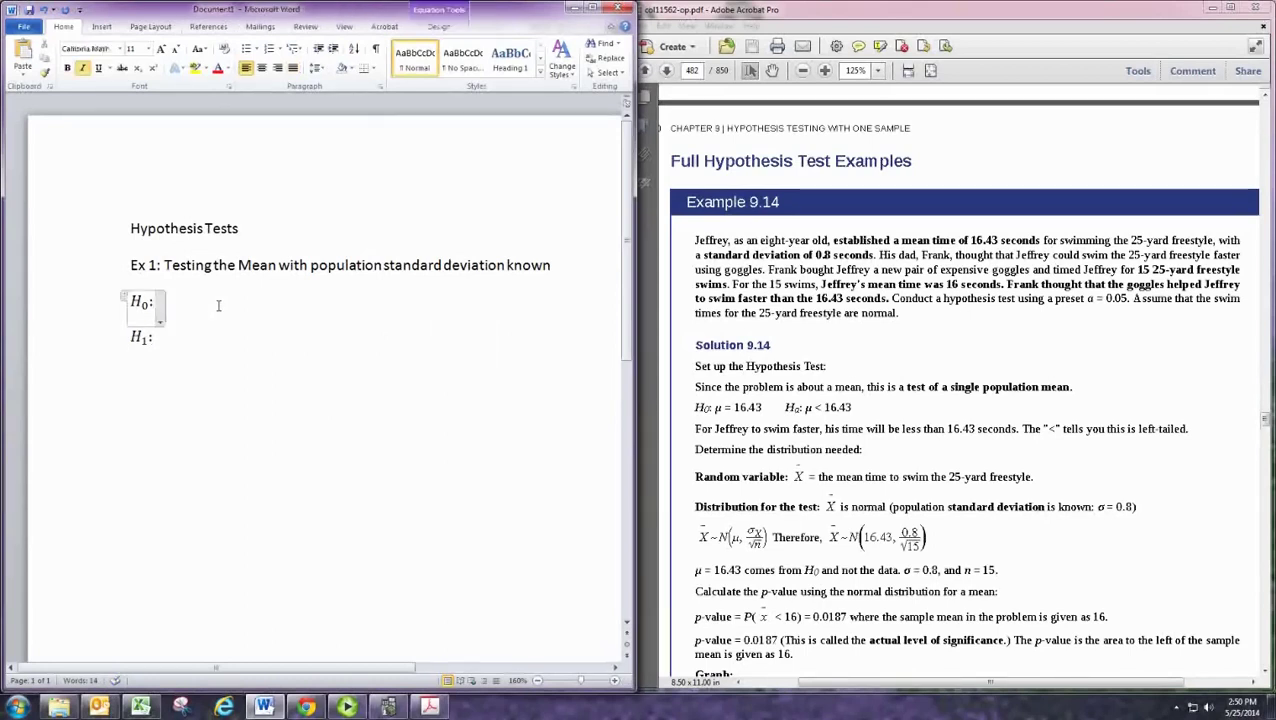
pyautogui.click(439, 26)
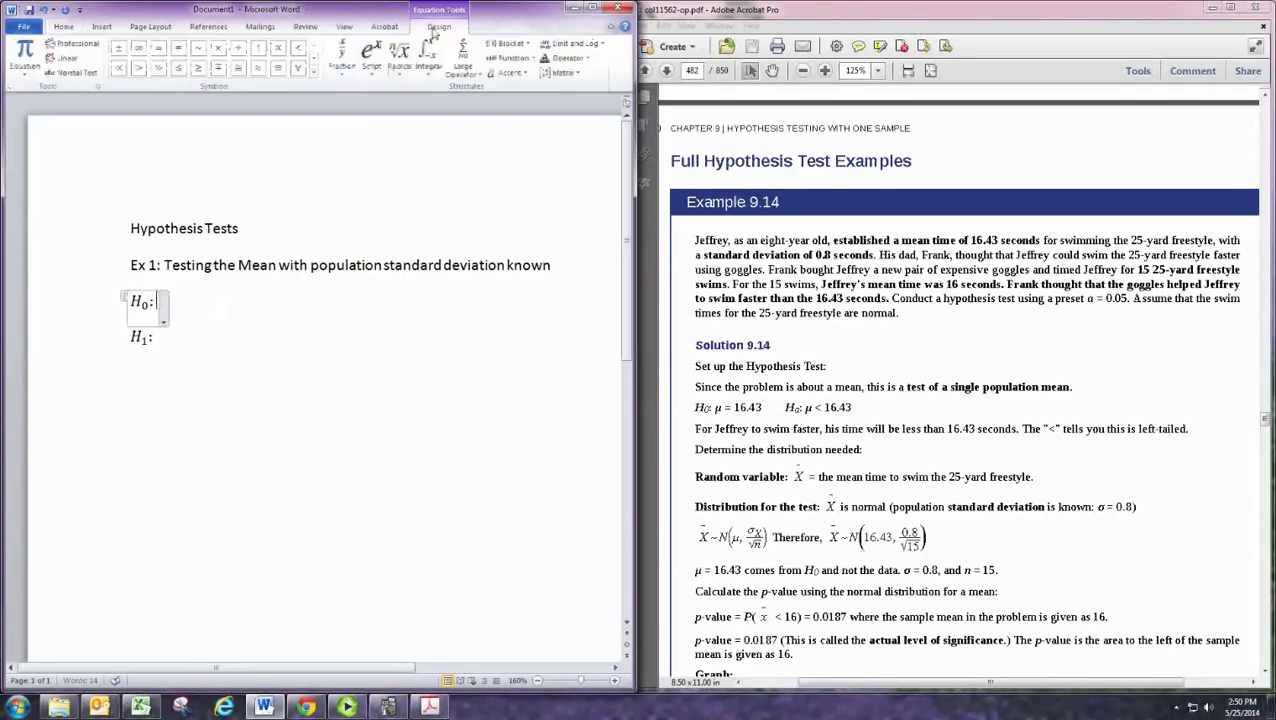
pyautogui.click(313, 70)
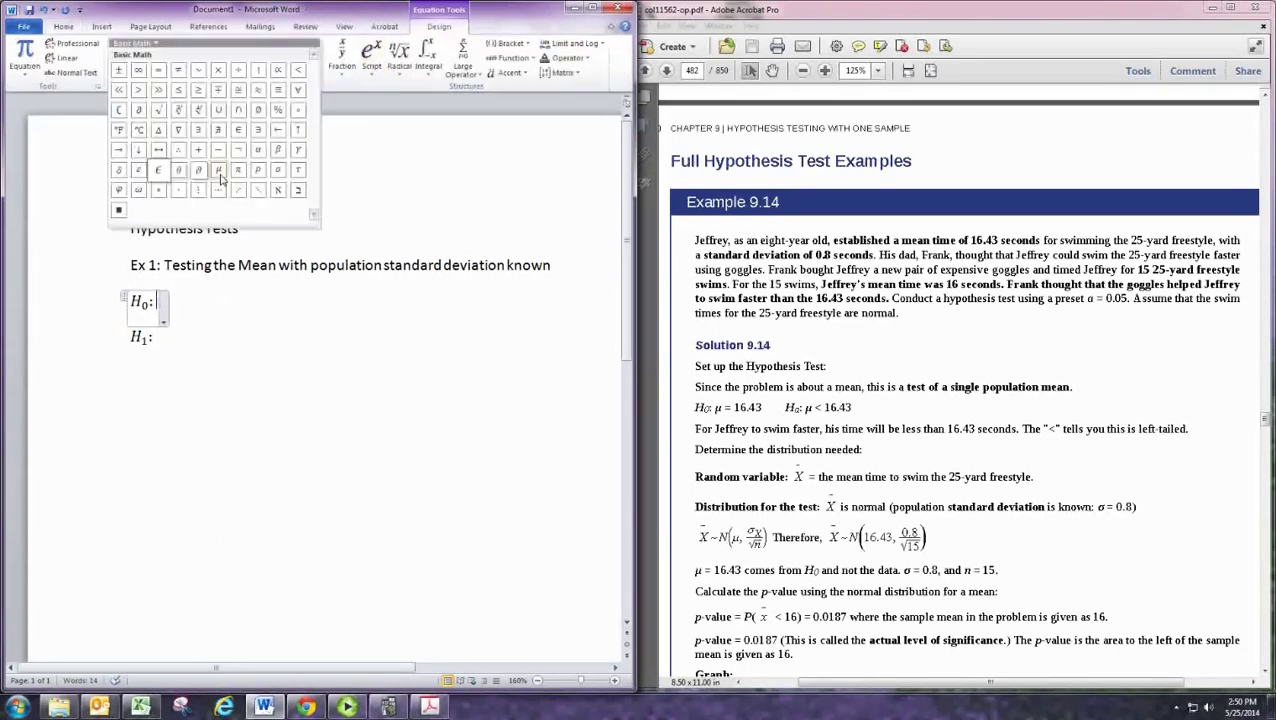
pyautogui.click(160, 170)
pyautogui.click(163, 346)
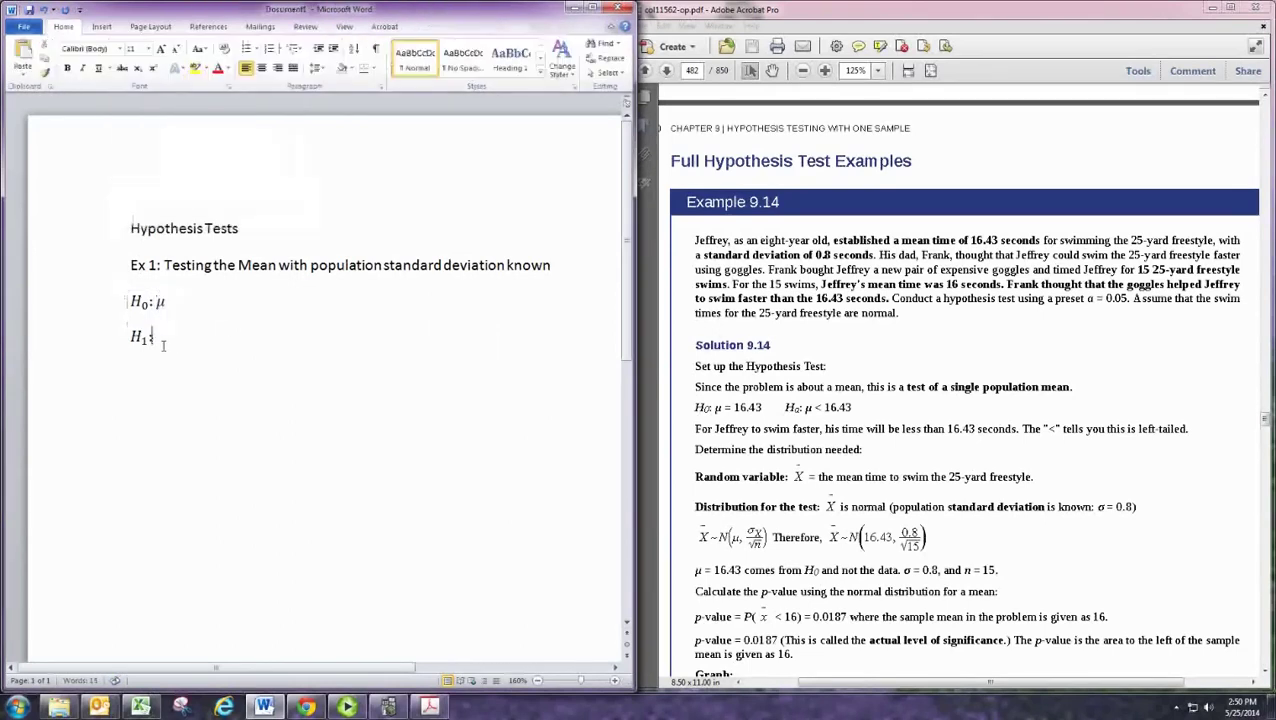
pyautogui.click(184, 343)
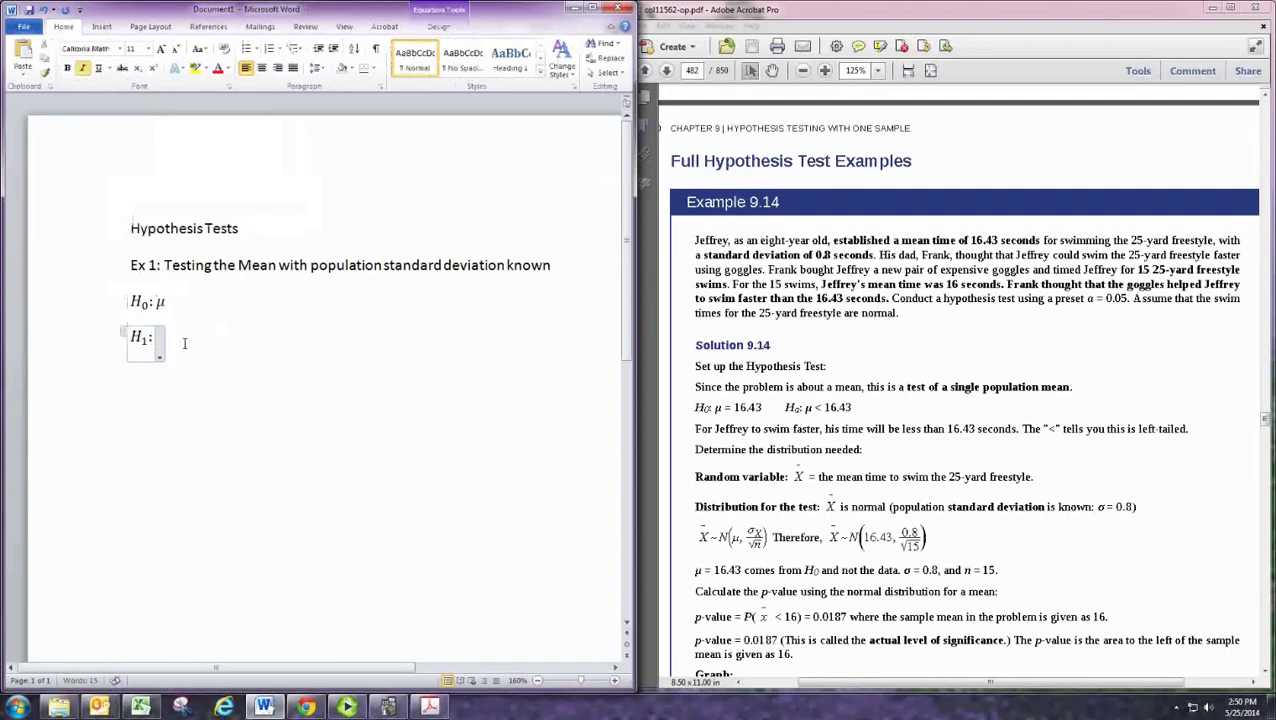
pyautogui.click(438, 26)
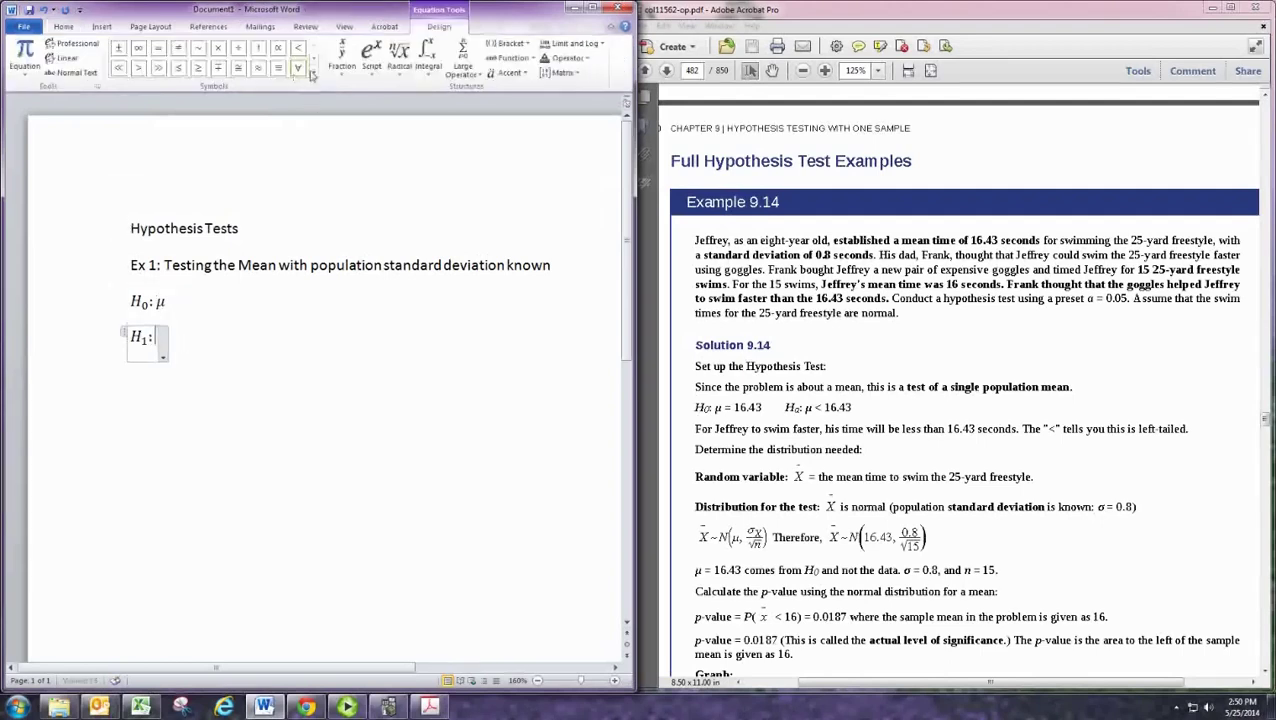
pyautogui.click(313, 70)
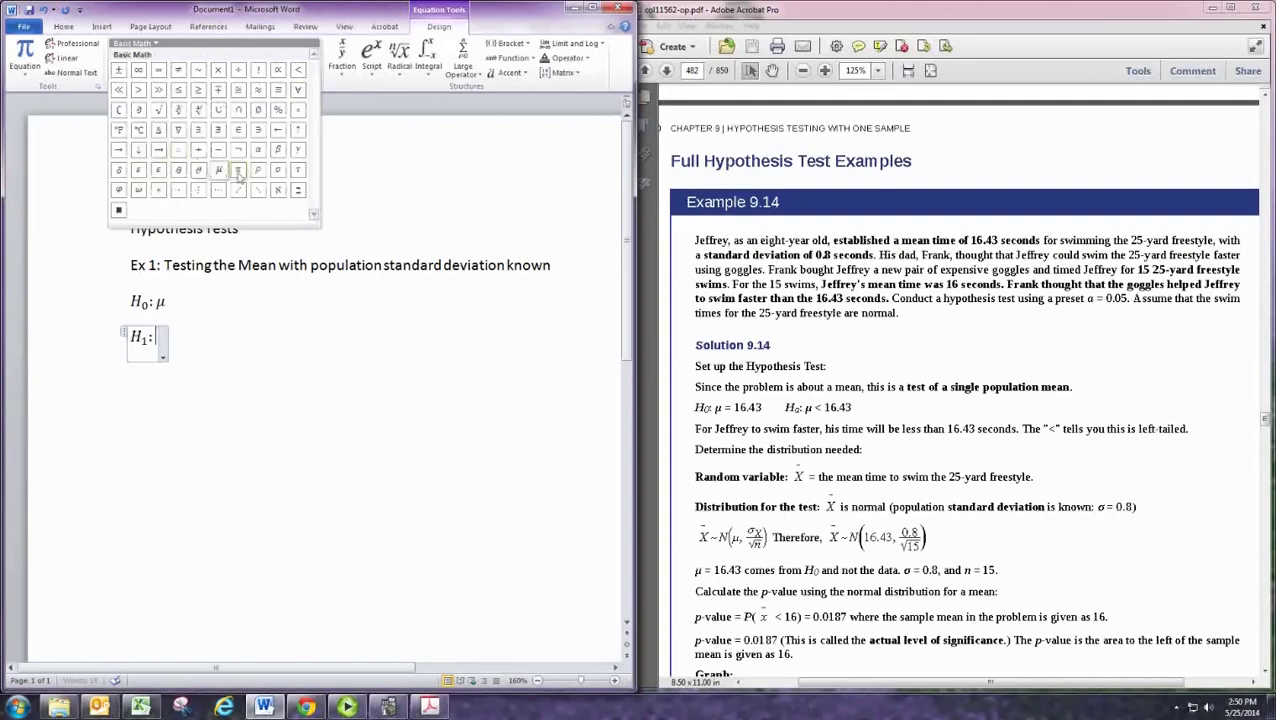
pyautogui.click(218, 170)
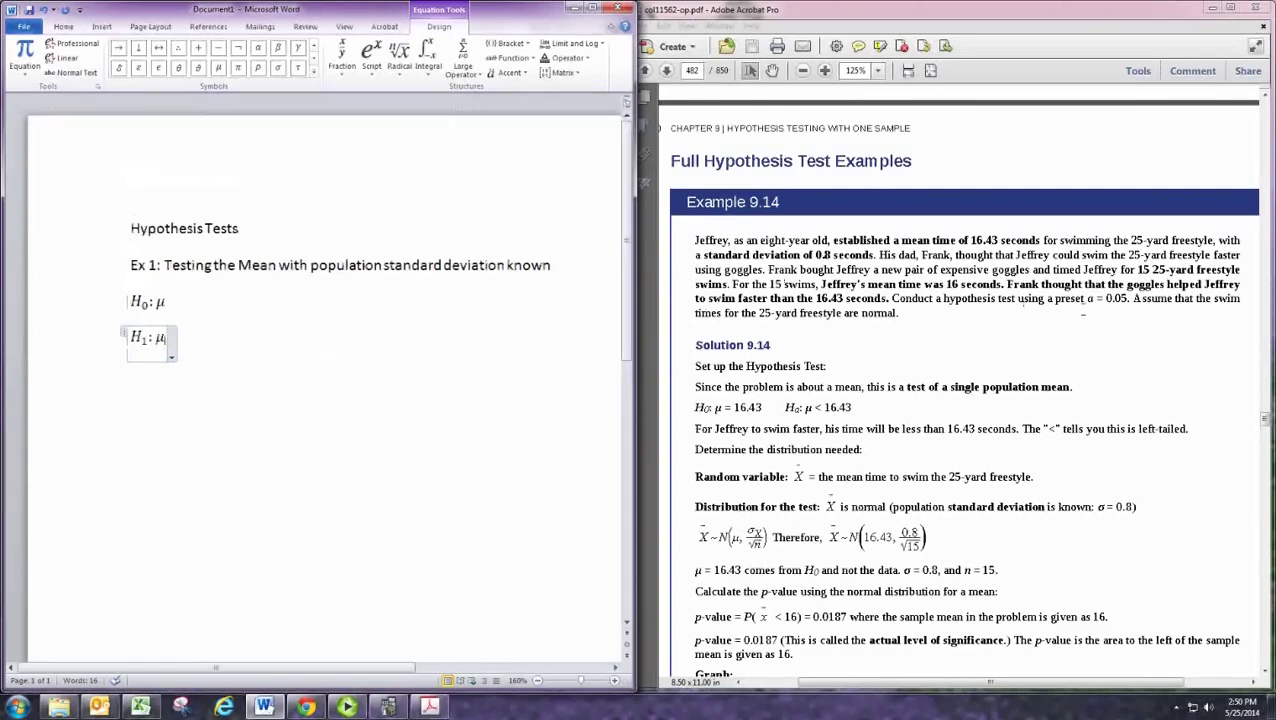
# Step: Check the PDF, then finish the hypotheses as H₁: μ < 16.43 and H₀: μ = 16.43
pyautogui.click(1052, 336)
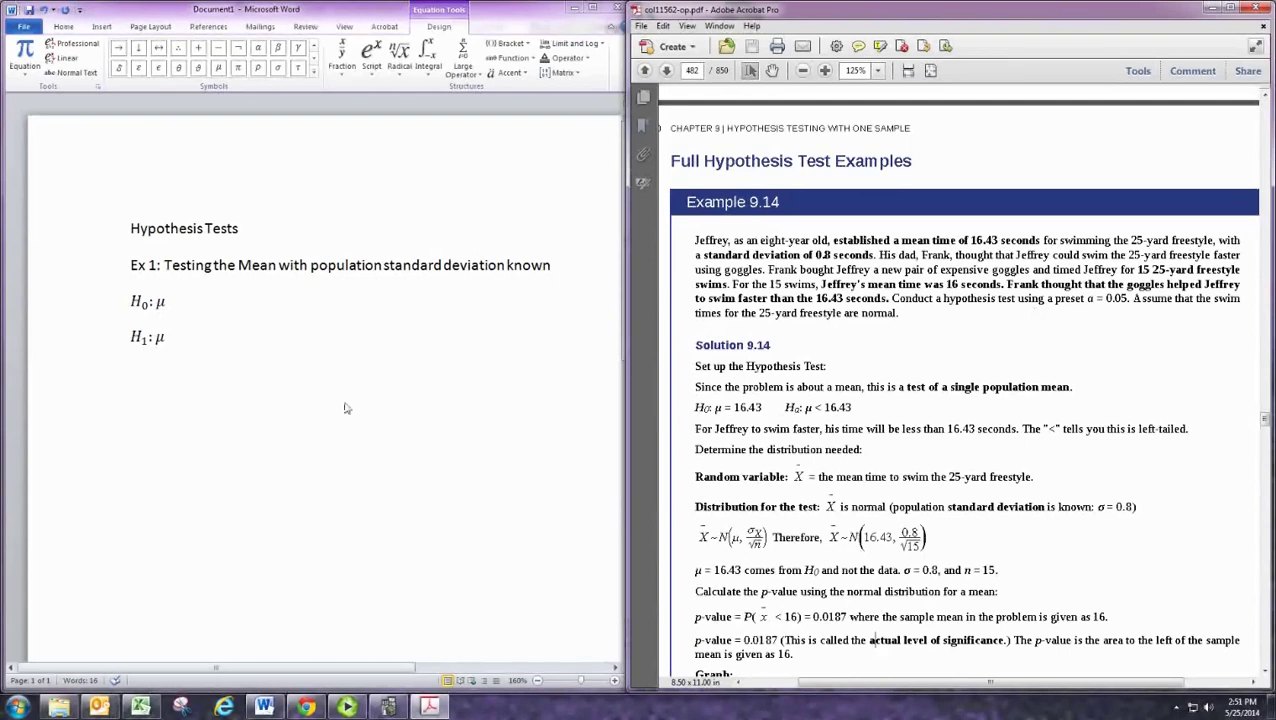
pyautogui.click(278, 349)
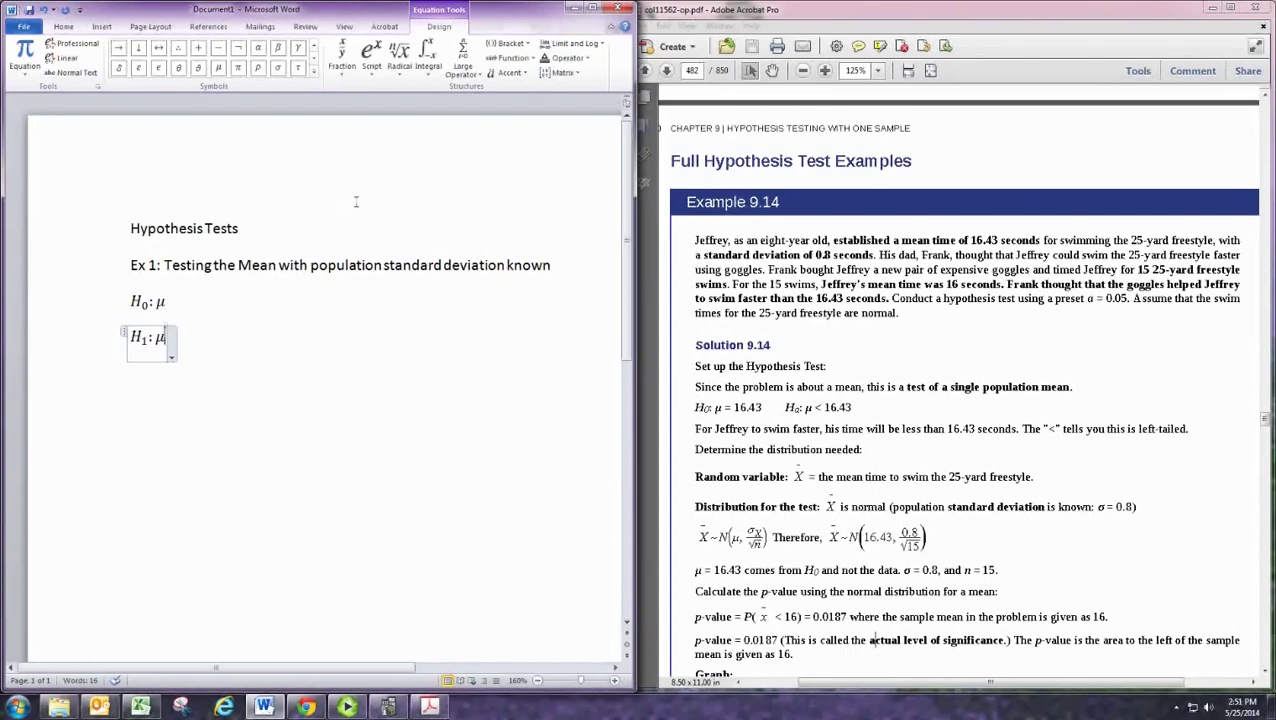
pyautogui.write('< ')
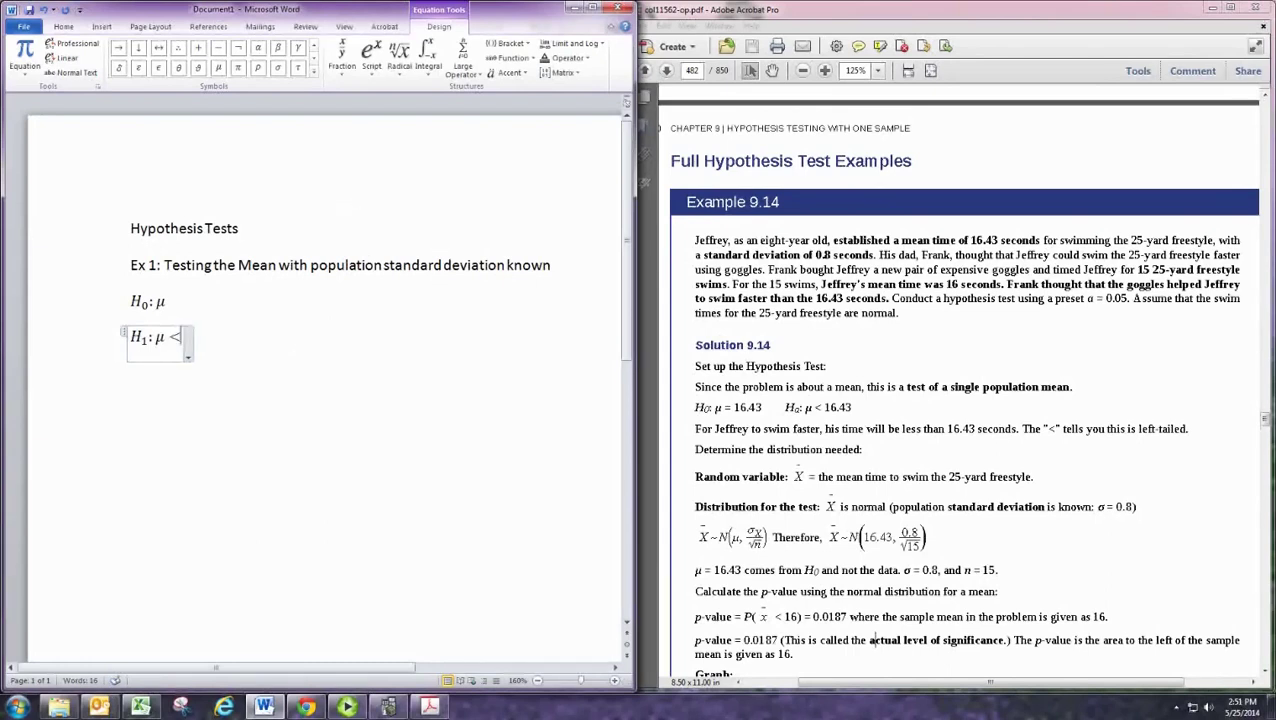
pyautogui.write('16.43')
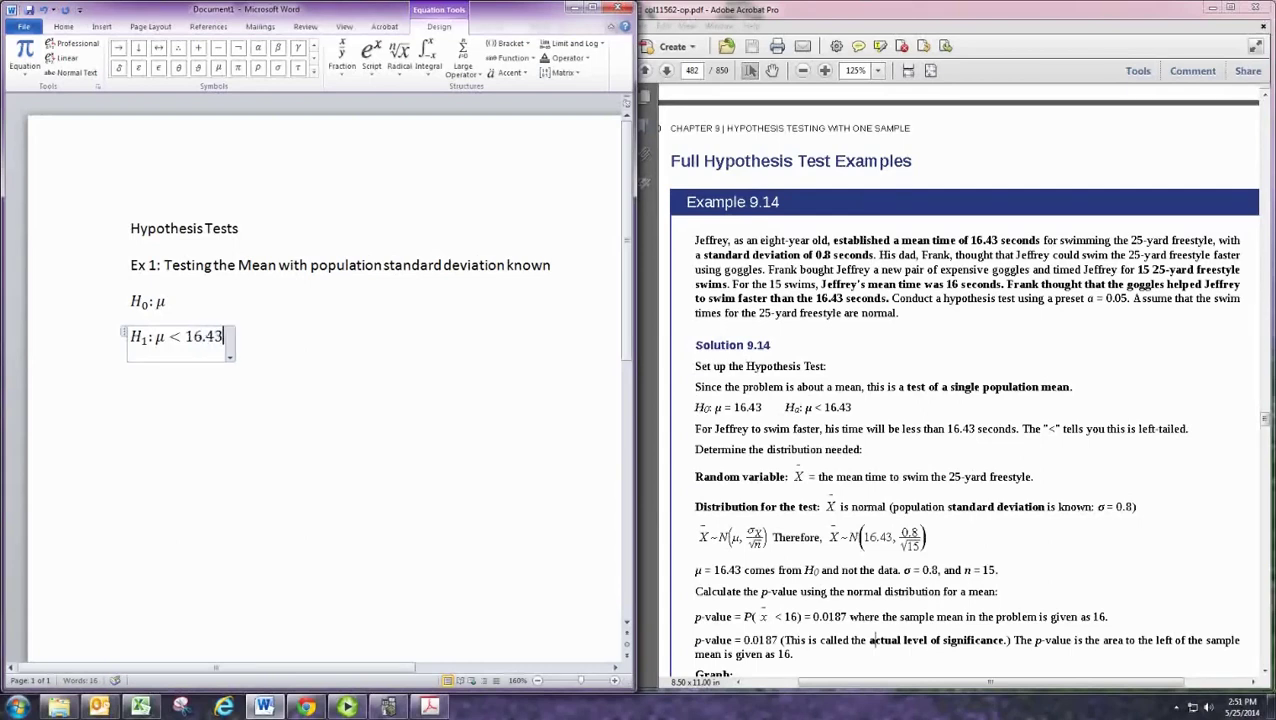
pyautogui.press('Up')
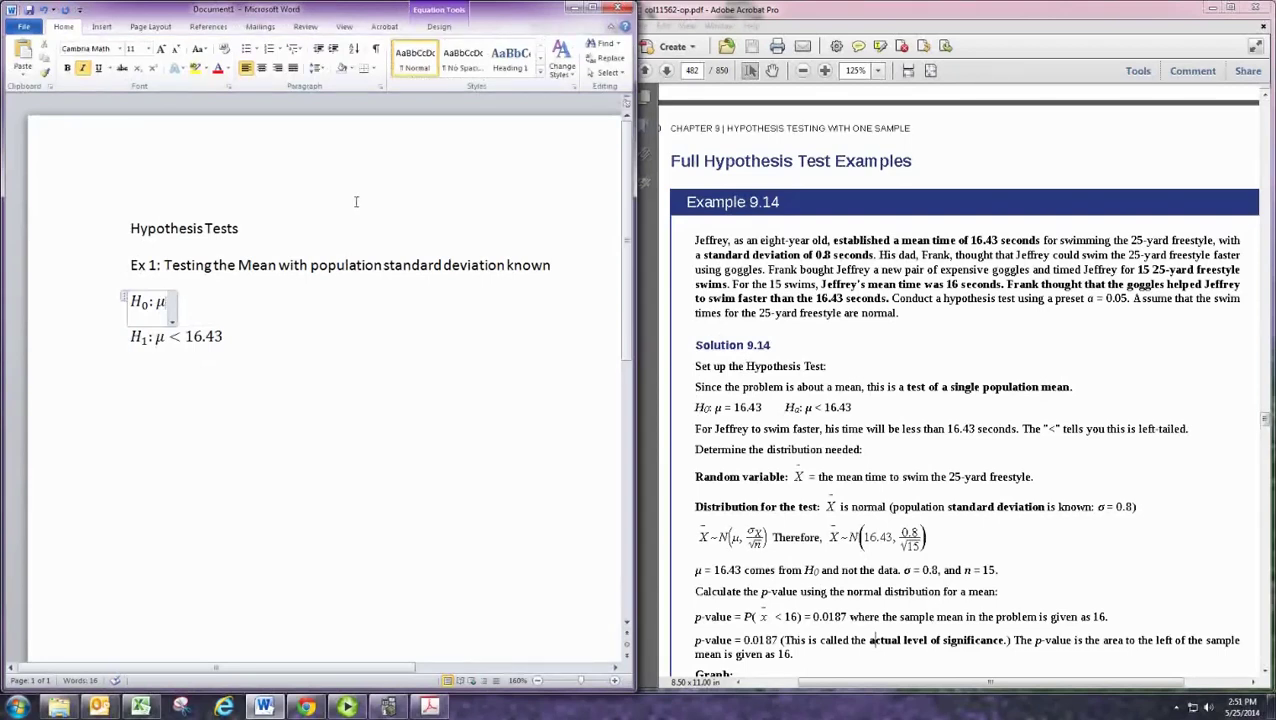
pyautogui.write('= ')
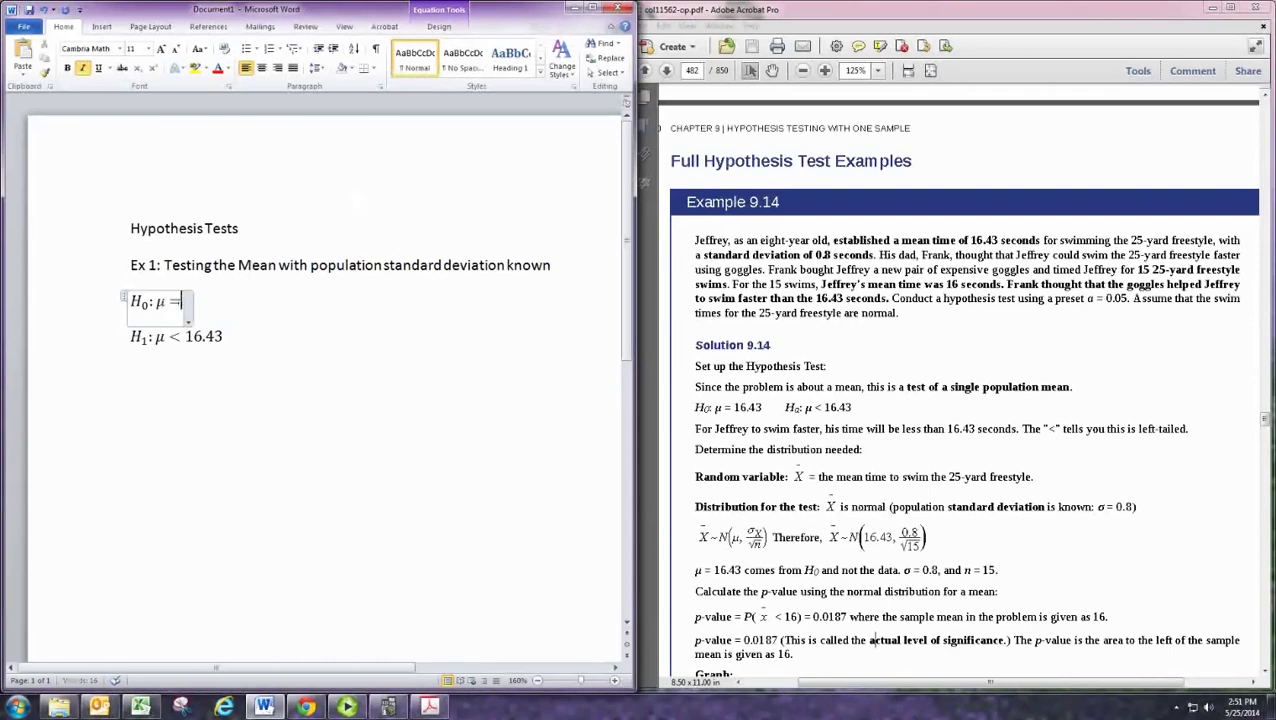
pyautogui.write('16.43')
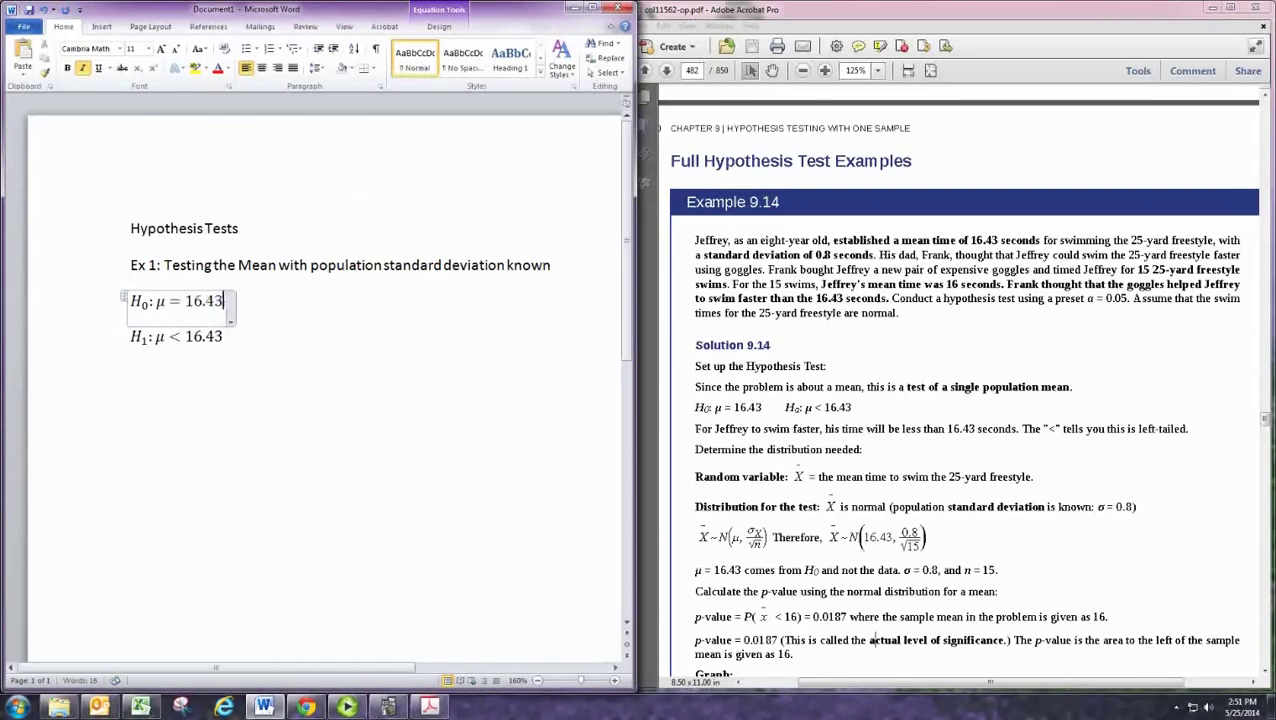
pyautogui.press('Right')
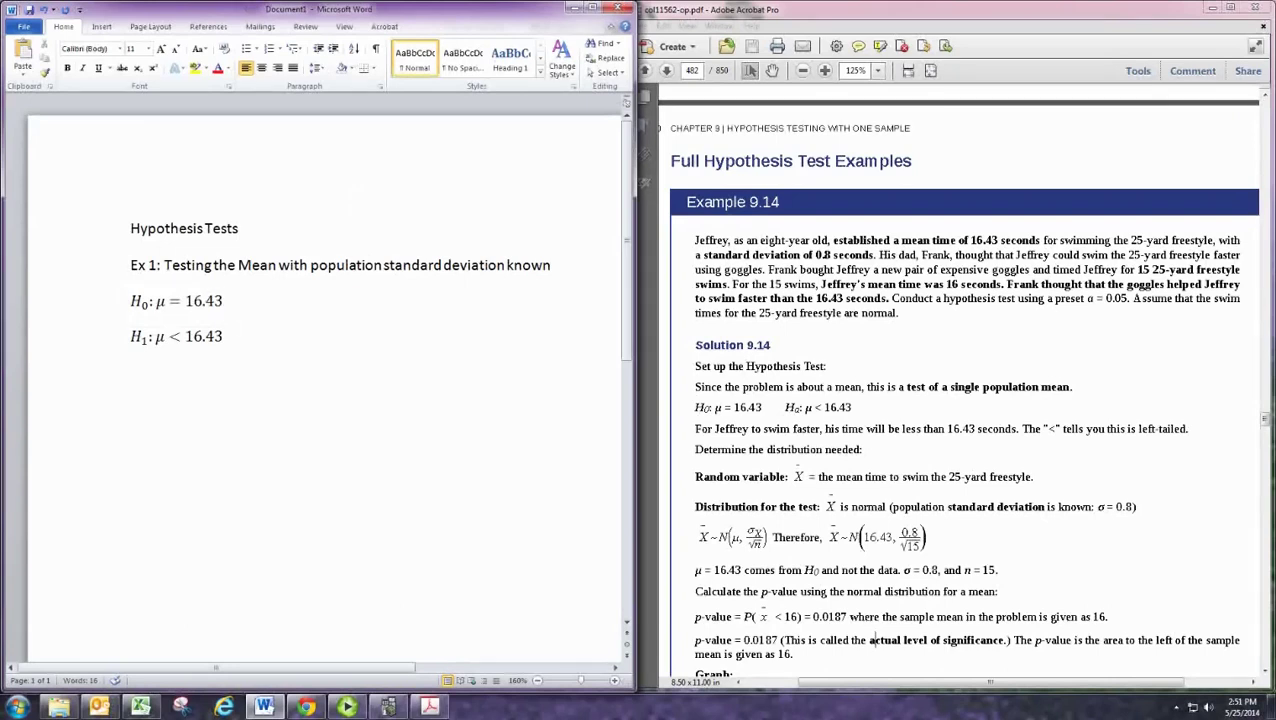
# Step: Left-align the H₁ equation and start a 'Type' line beneath the hypotheses
pyautogui.press('Down')
pyautogui.press('Return')
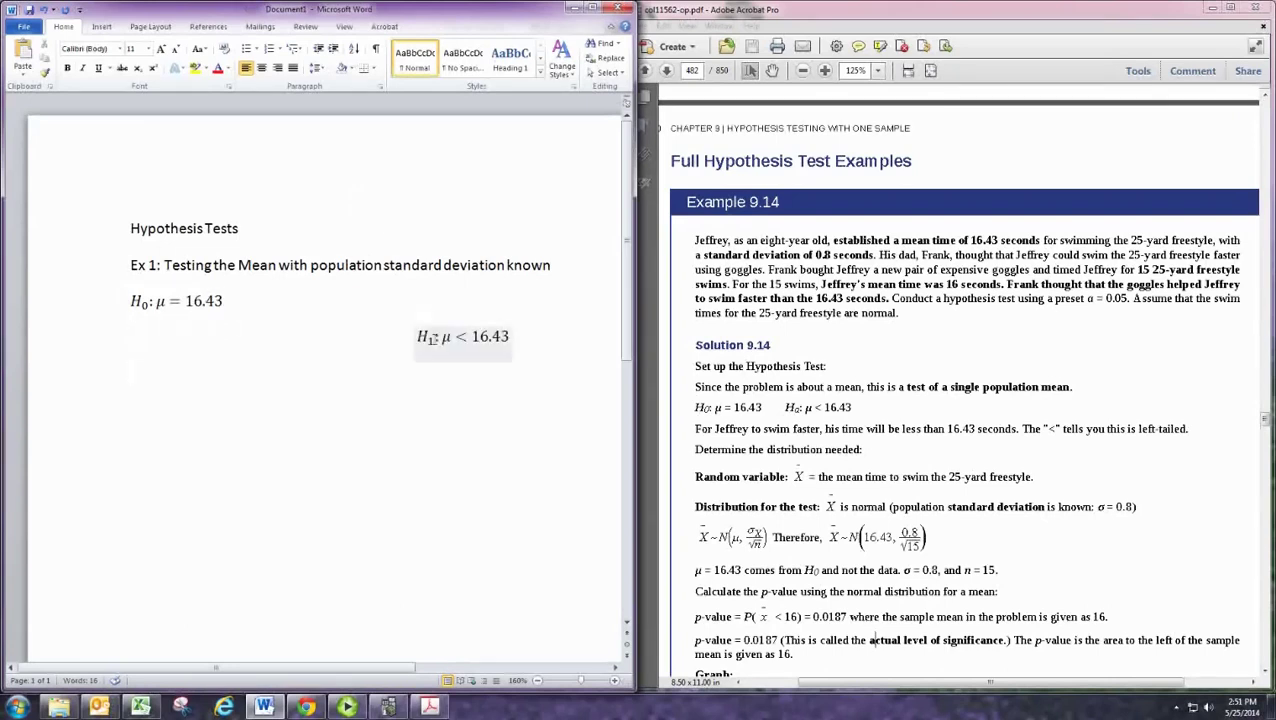
pyautogui.click(435, 331)
pyautogui.click(246, 67)
pyautogui.press('Right')
pyautogui.press('Return')
pyautogui.write('Type')
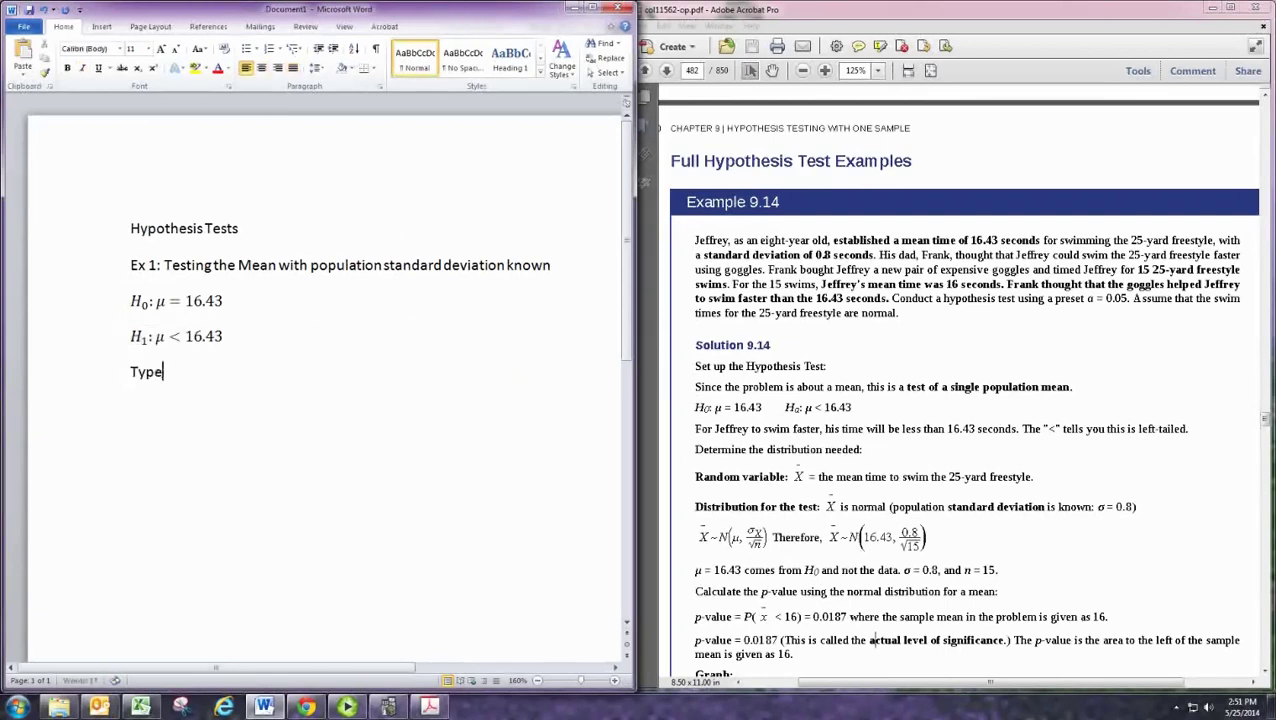
# Step: Insert a 'Hypotheses' heading above the H₀ line
pyautogui.press('Up')
pyautogui.press('Up')
pyautogui.press('Down')
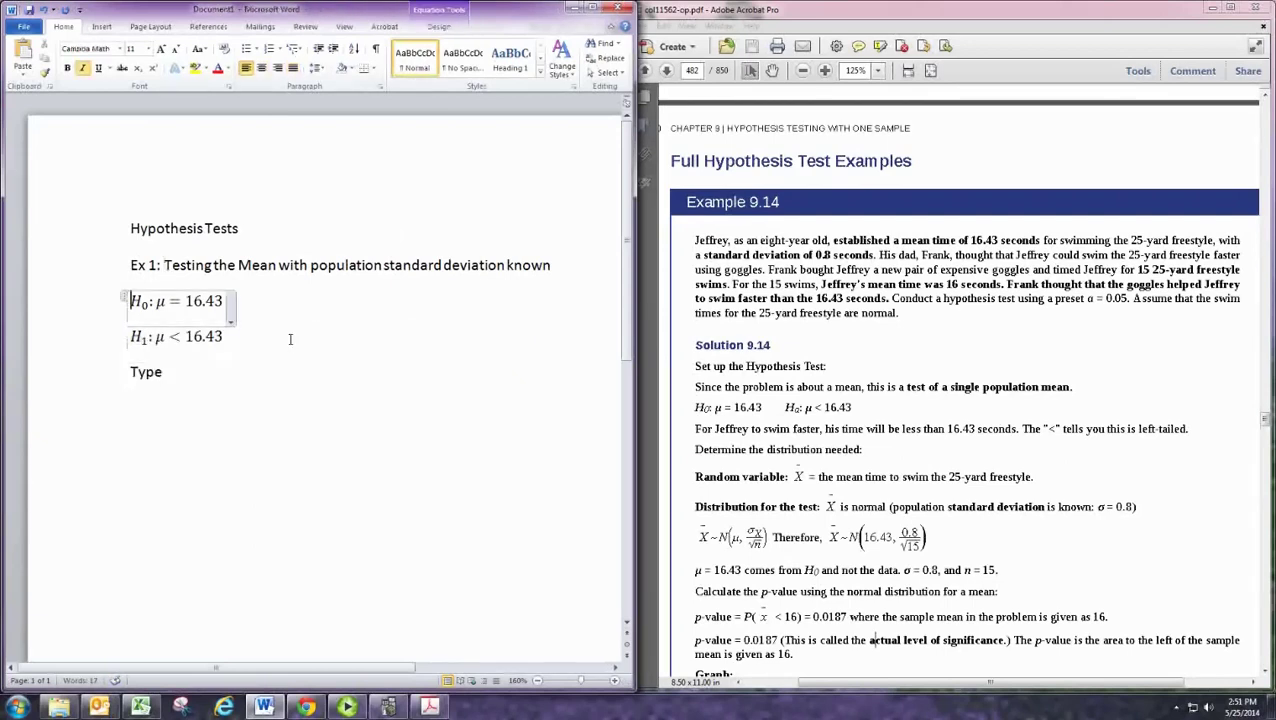
pyautogui.press('Return')
pyautogui.press('Up')
pyautogui.write('H')
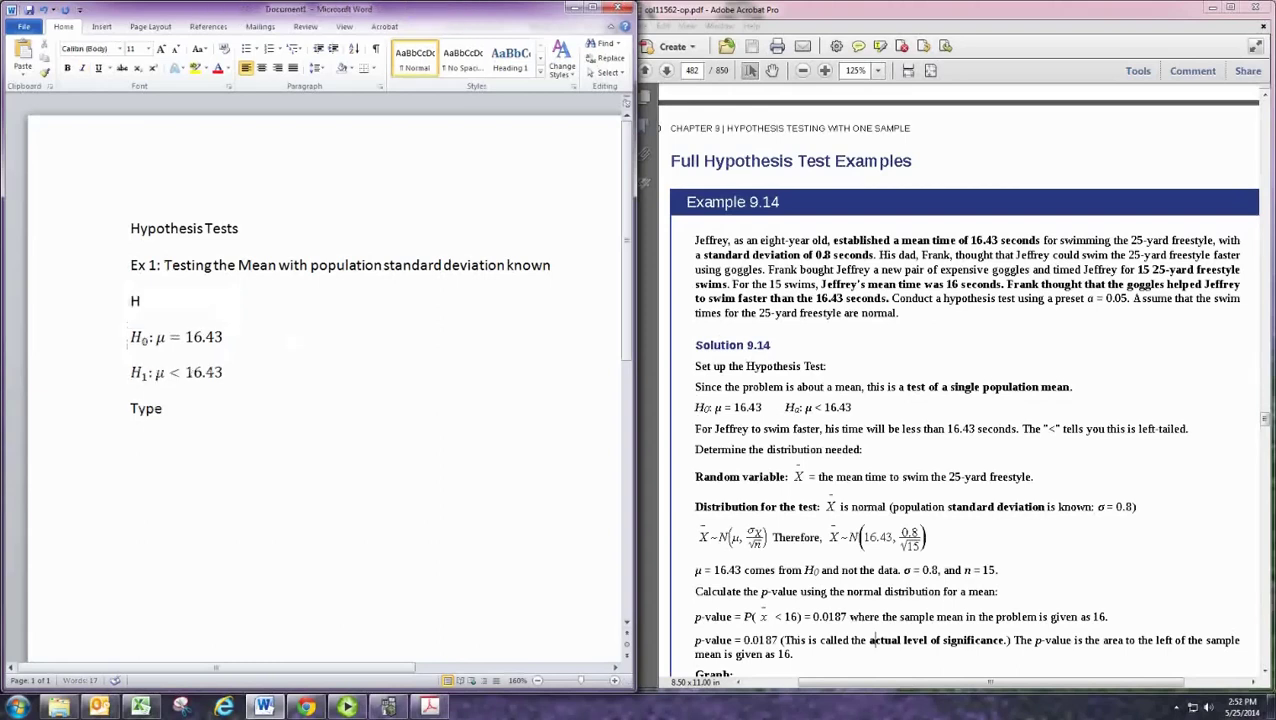
pyautogui.write('ypotheses')
# Step: Complete 'Type of Test', then add 'Left-Tailed Test' and 'Level of Significance' lines
pyautogui.click(290, 339)
pyautogui.hotkey('ctrl', 'End')
pyautogui.press('BackSpace')
pyautogui.write('of Test')
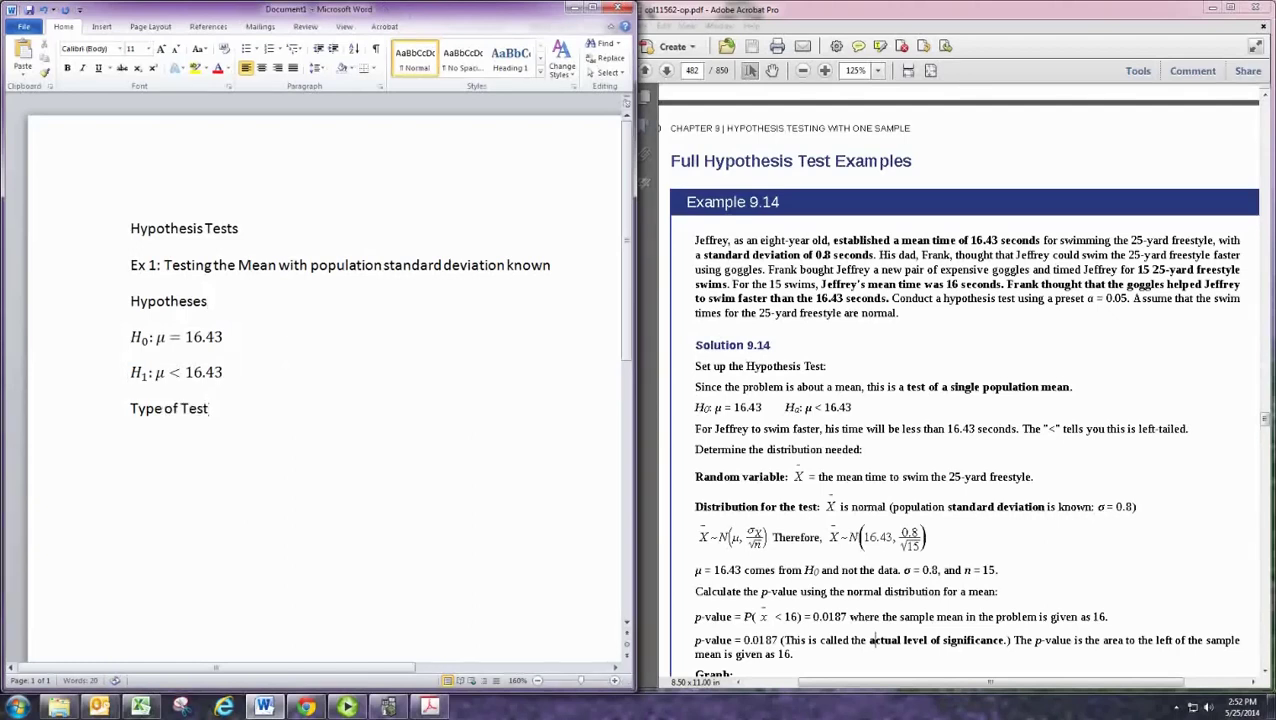
pyautogui.press('Return')
pyautogui.write('Left-Tailed Test')
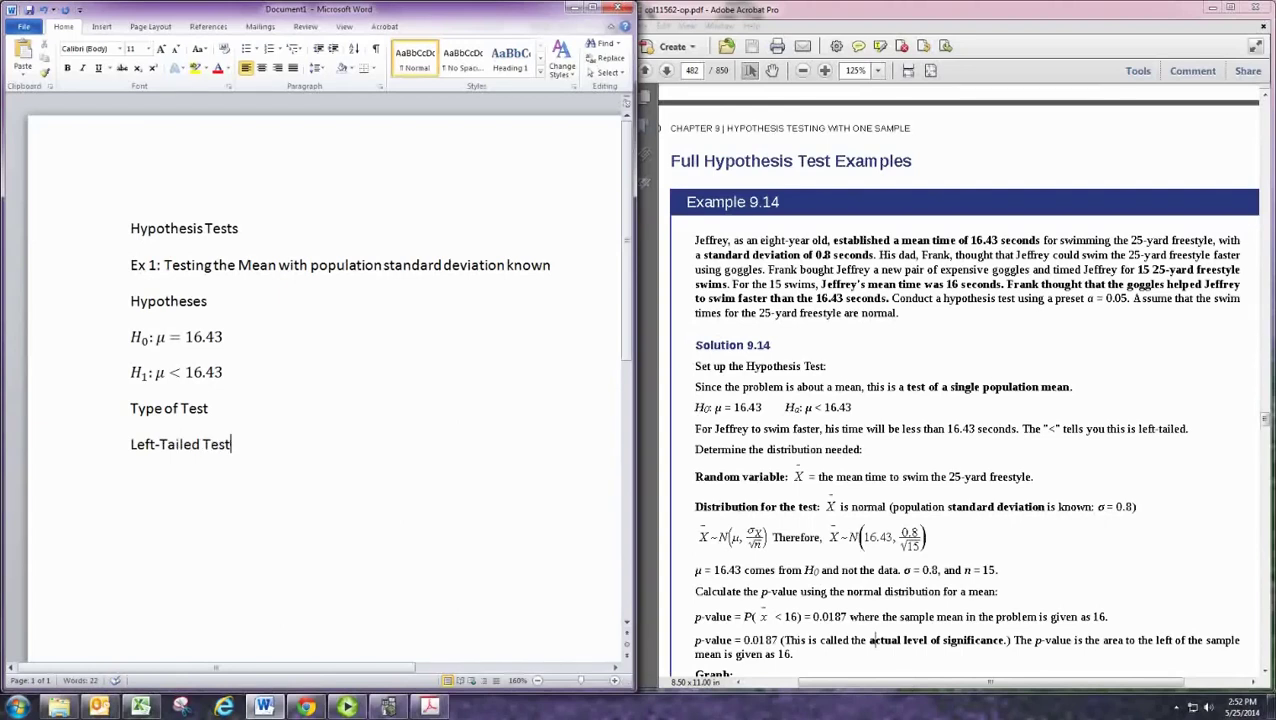
pyautogui.press('Return')
pyautogui.write('Level of Sign')
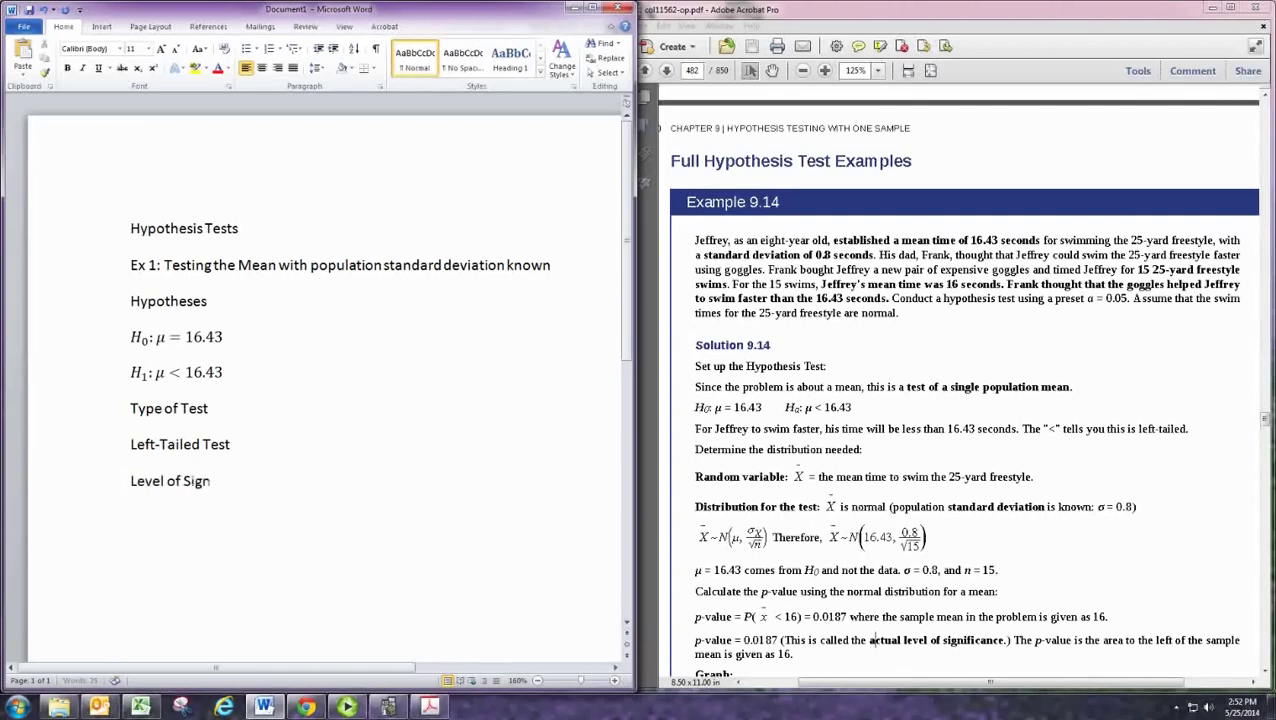
pyautogui.write('ificance')
# Step: Add the equation α = 0.05 after Level of Significance
pyautogui.click(101, 26)
pyautogui.click(552, 50)
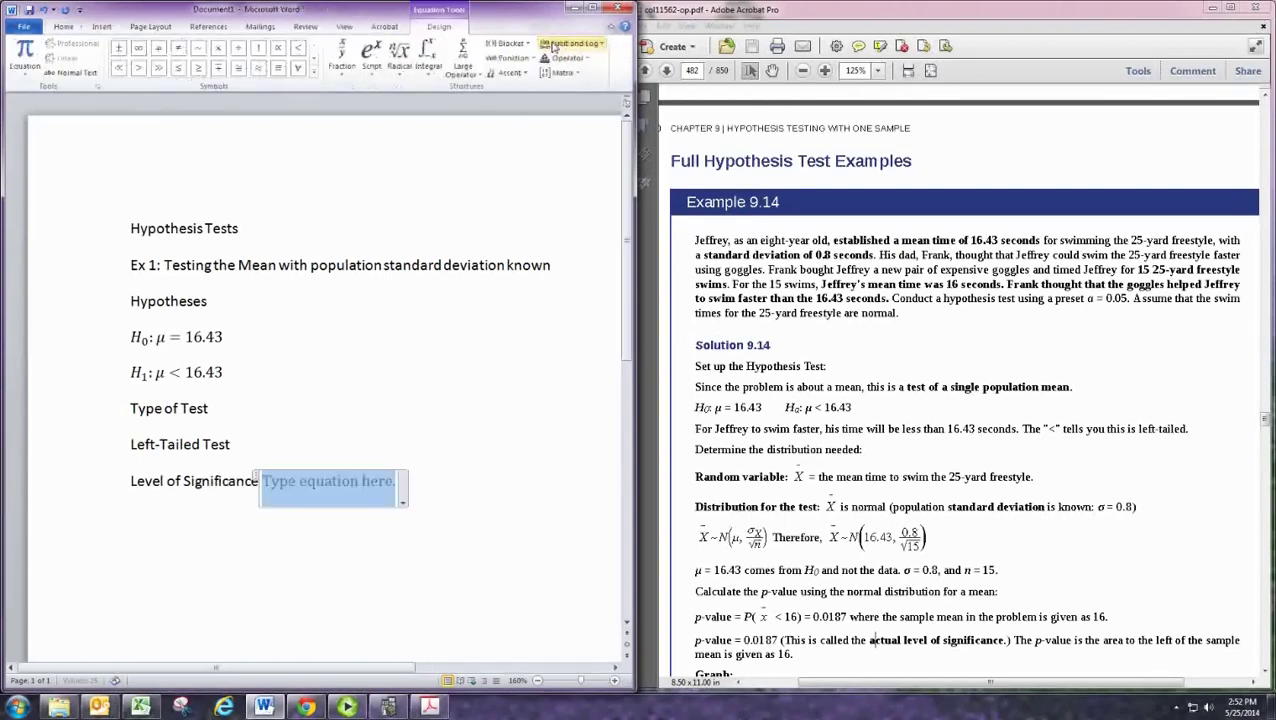
pyautogui.click(316, 76)
pyautogui.click(257, 150)
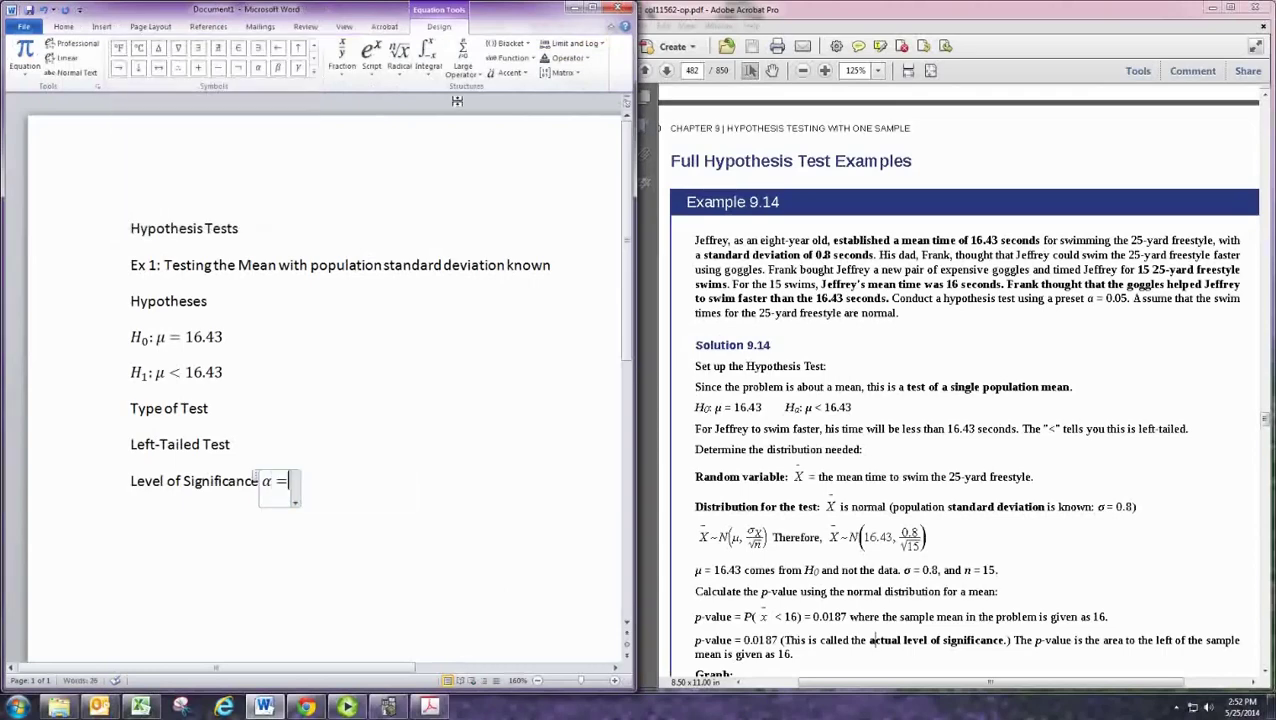
pyautogui.write('0.05')
pyautogui.press('Right')
# Step: Add 'Sample Statistics' and 'Population Standard Deviation' lines below the significance line
pyautogui.press('Return')
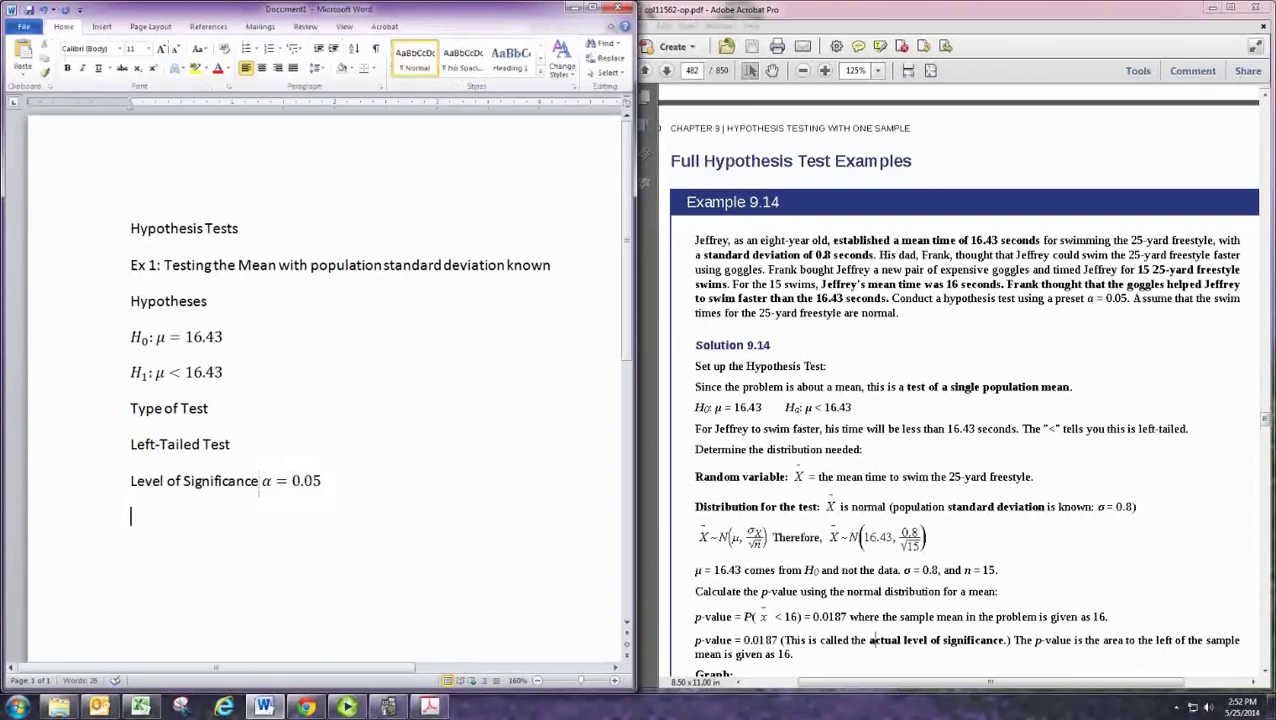
pyautogui.write('Sample Stat')
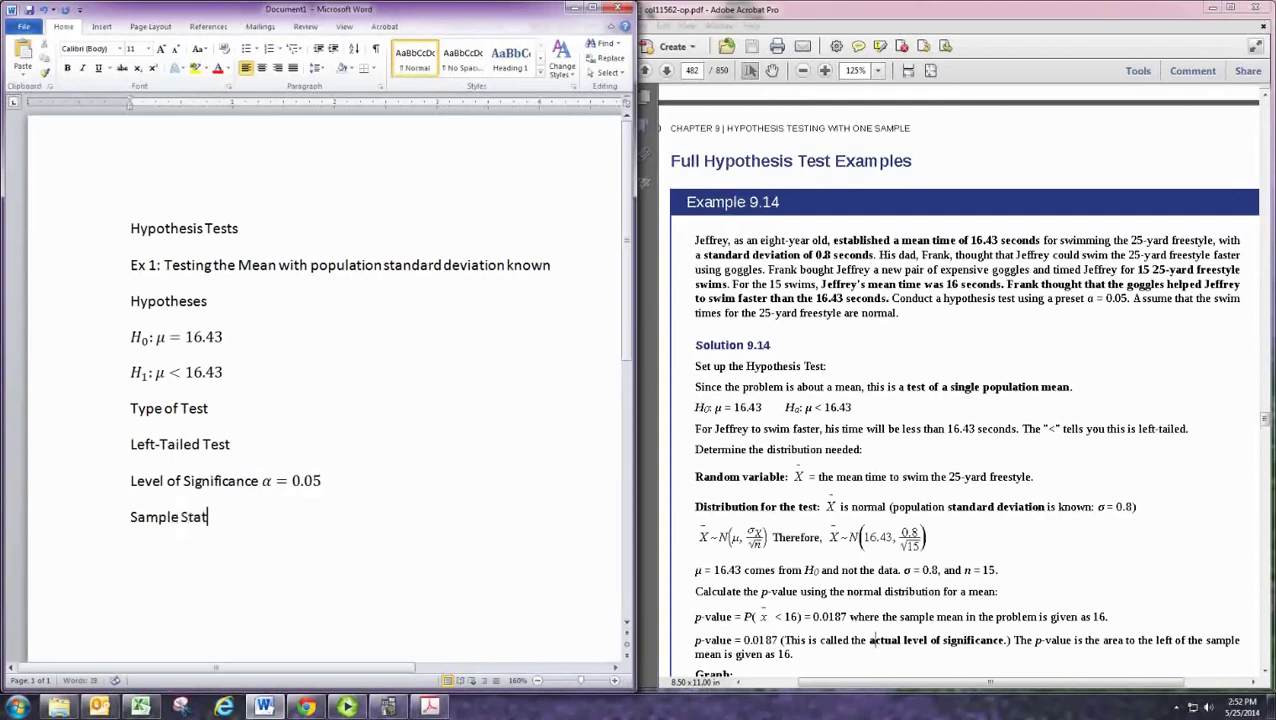
pyautogui.write('istics')
pyautogui.press('Return')
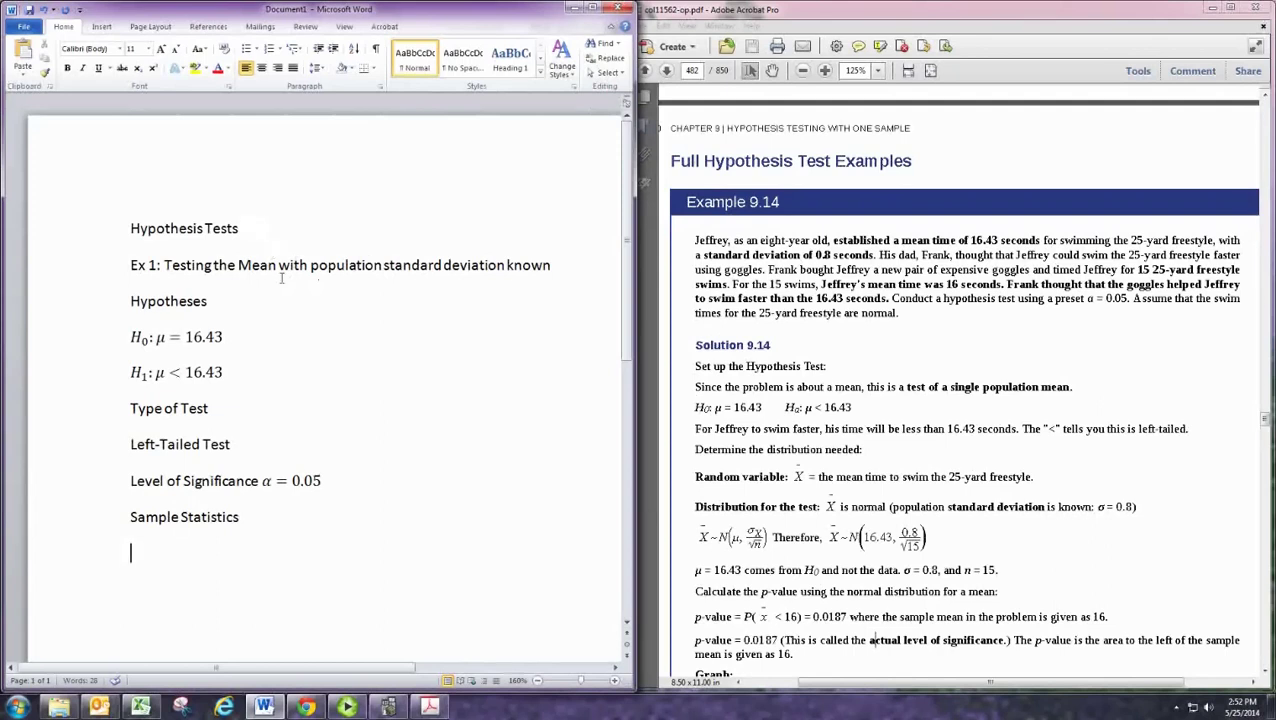
pyautogui.click(392, 482)
pyautogui.write('Population Standard')
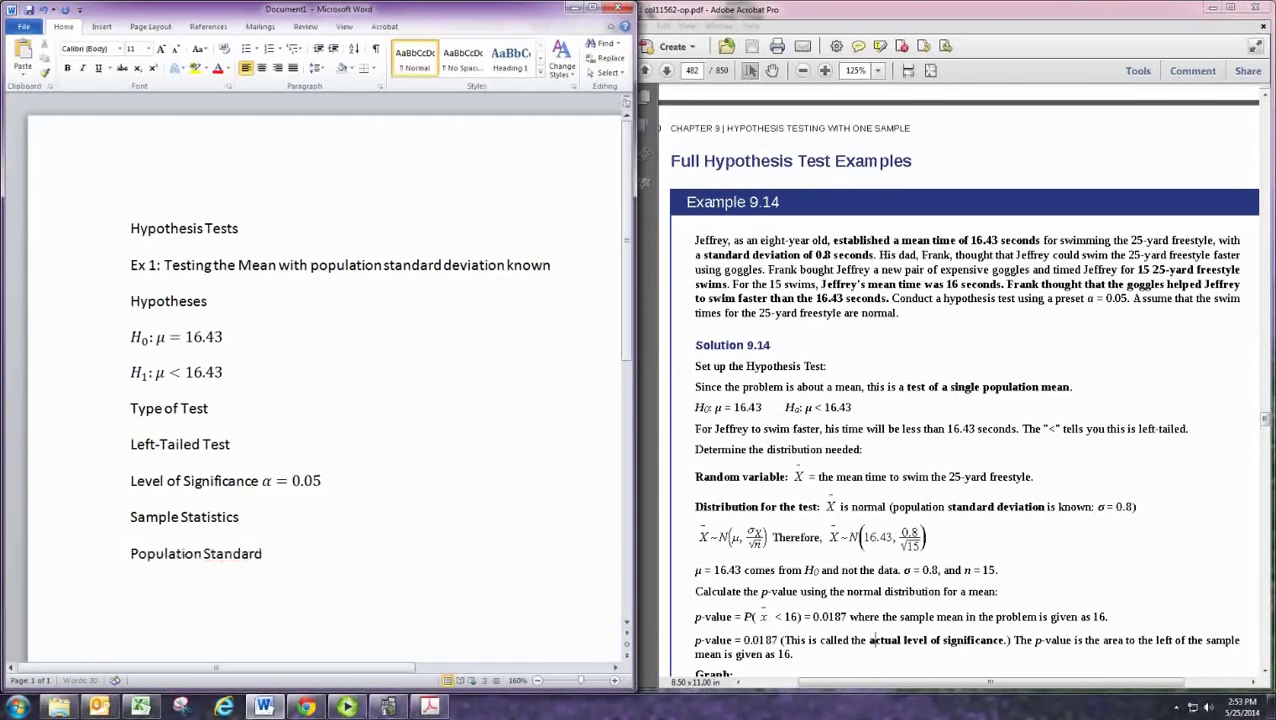
pyautogui.write(' Deviation')
# Step: Add the equation σ = 0.8 after Population Standard Deviation and begin a 'Sample' line
pyautogui.click(101, 26)
pyautogui.click(545, 48)
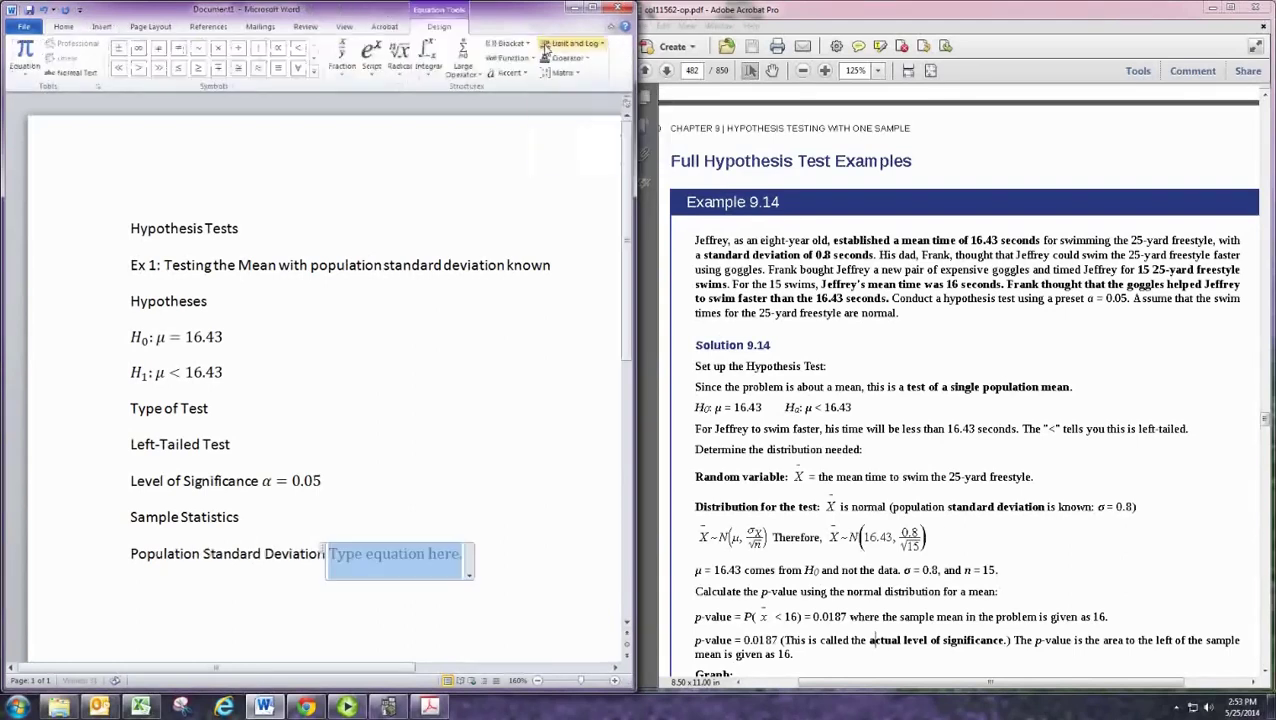
pyautogui.click(315, 75)
pyautogui.click(273, 171)
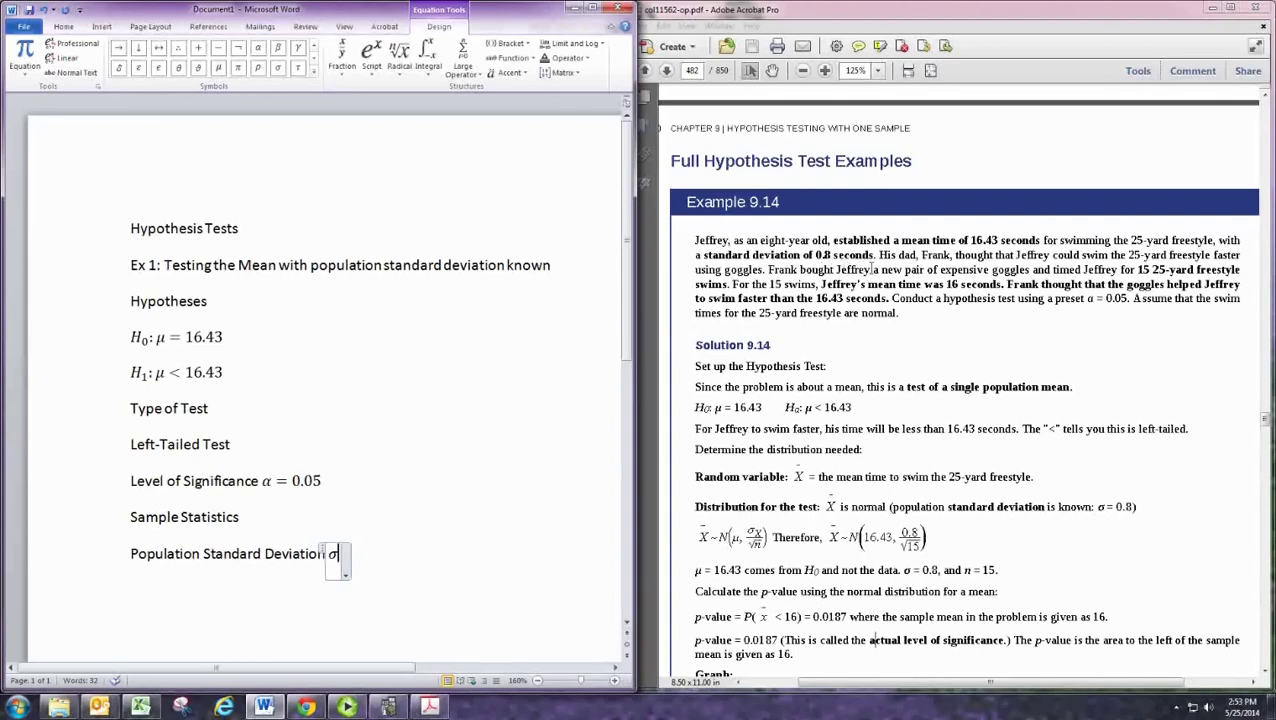
pyautogui.write('=0.8')
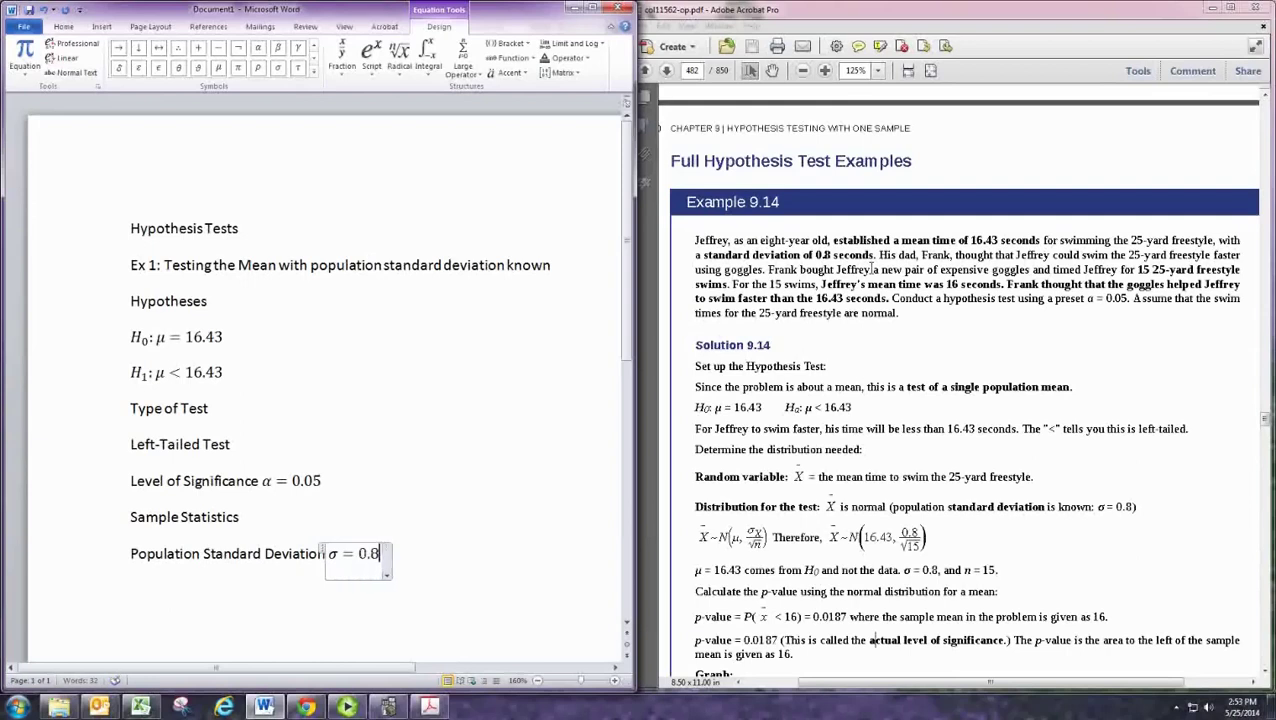
pyautogui.press('Right')
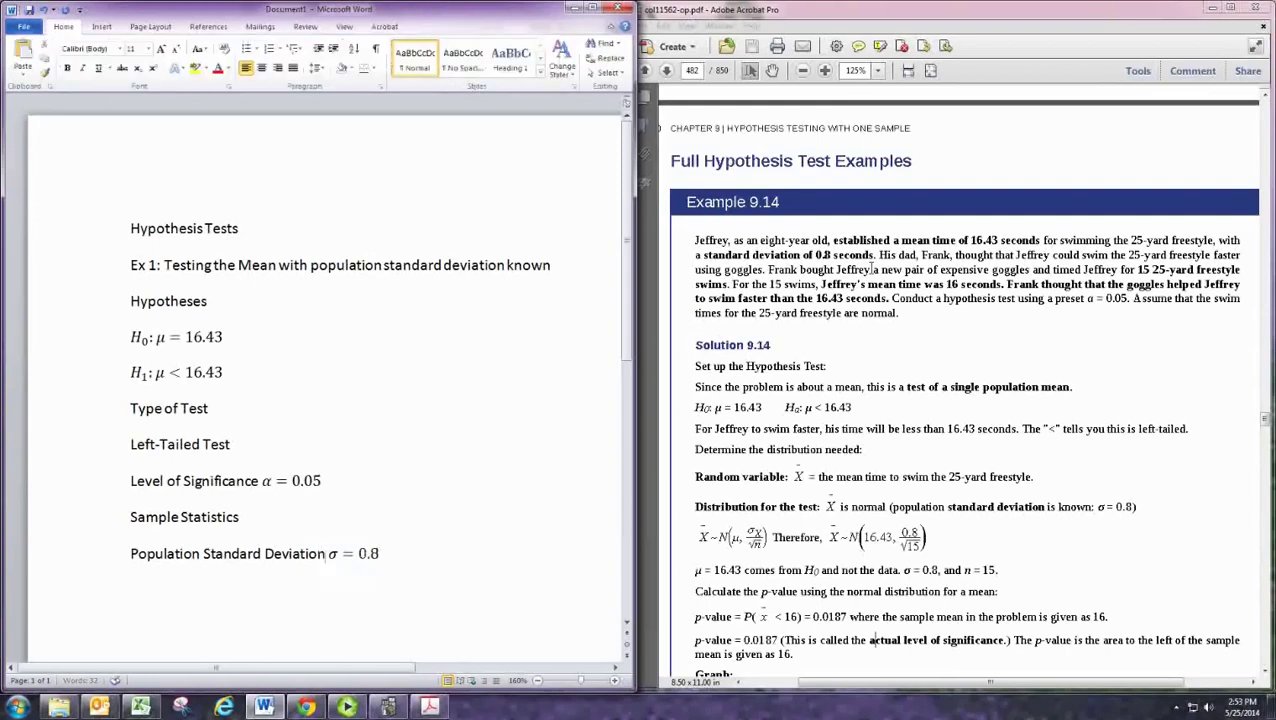
pyautogui.press('Return')
pyautogui.write('Sample')
# Step: Finish 'Sample Mean' with an equation x̄ = 16 built from a bar accent
pyautogui.write('Mean')
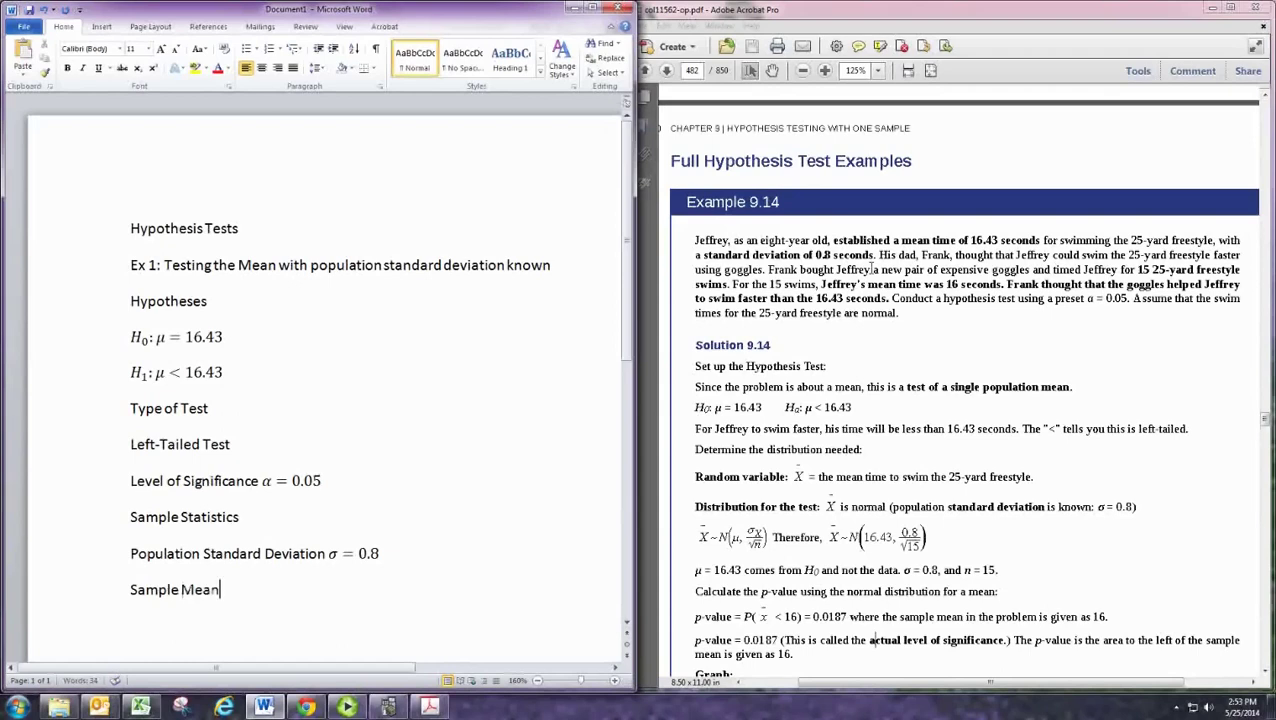
pyautogui.click(110, 26)
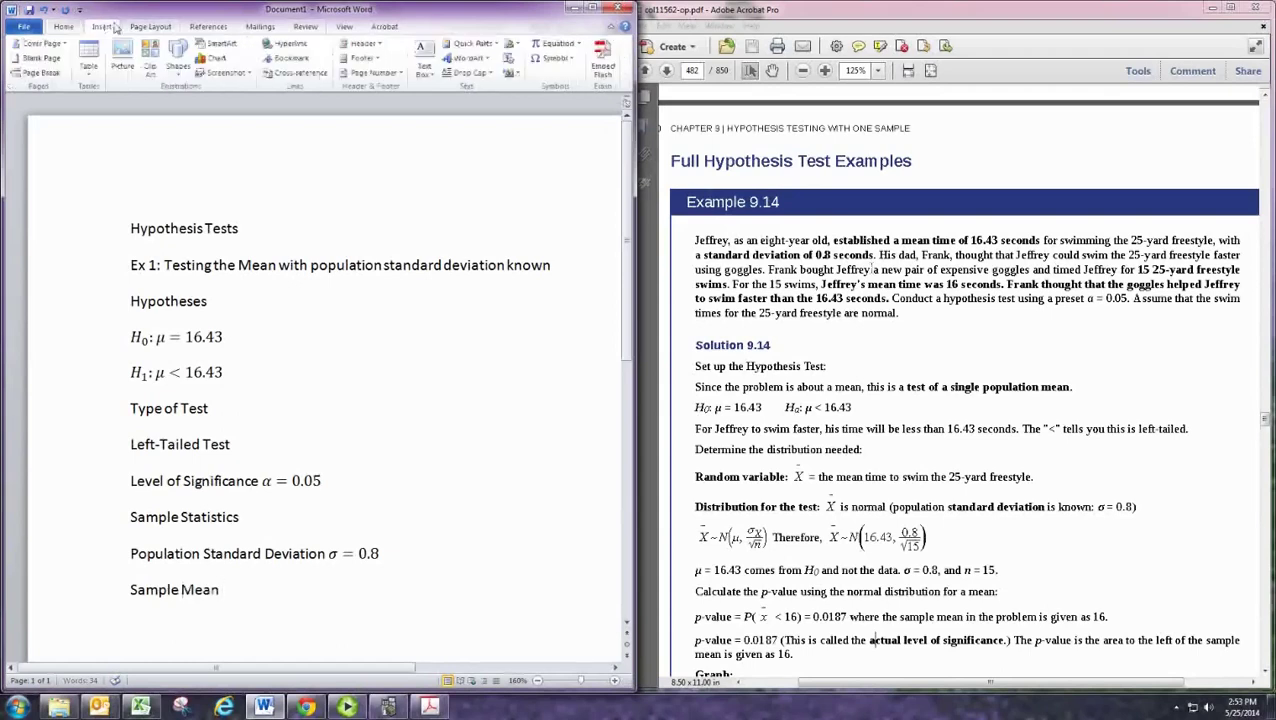
pyautogui.click(576, 43)
pyautogui.click(585, 163)
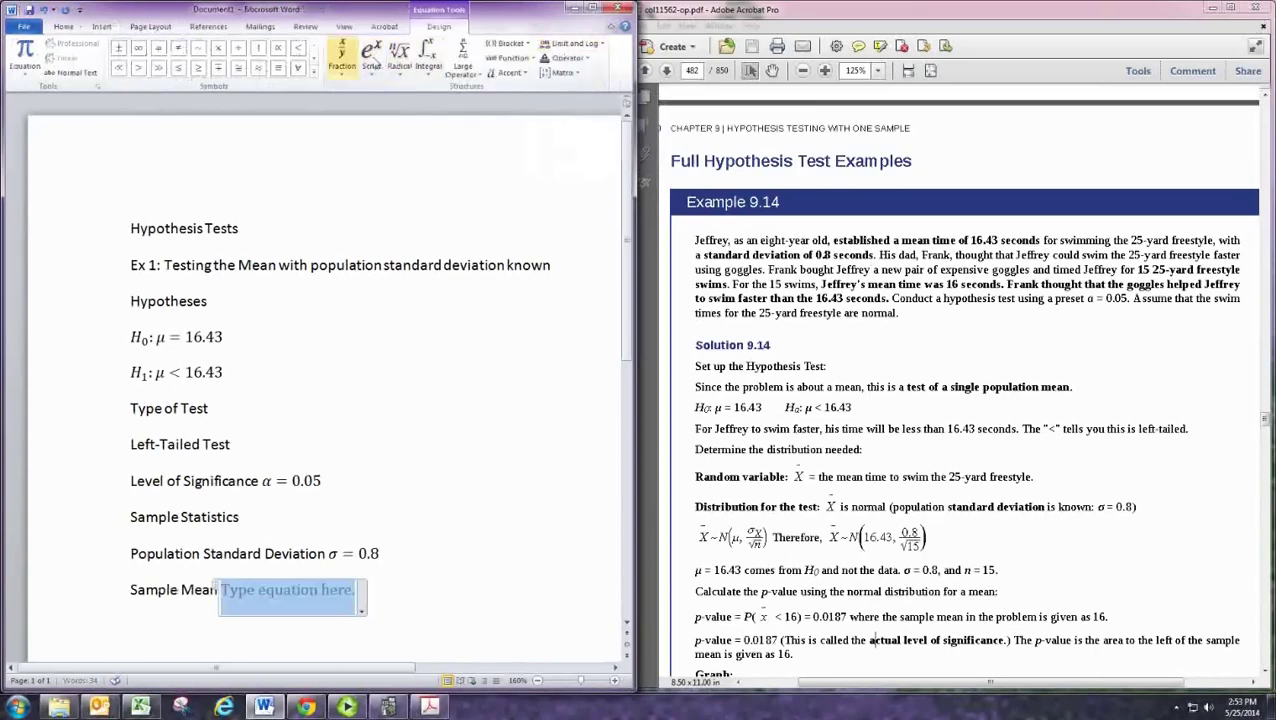
pyautogui.click(508, 73)
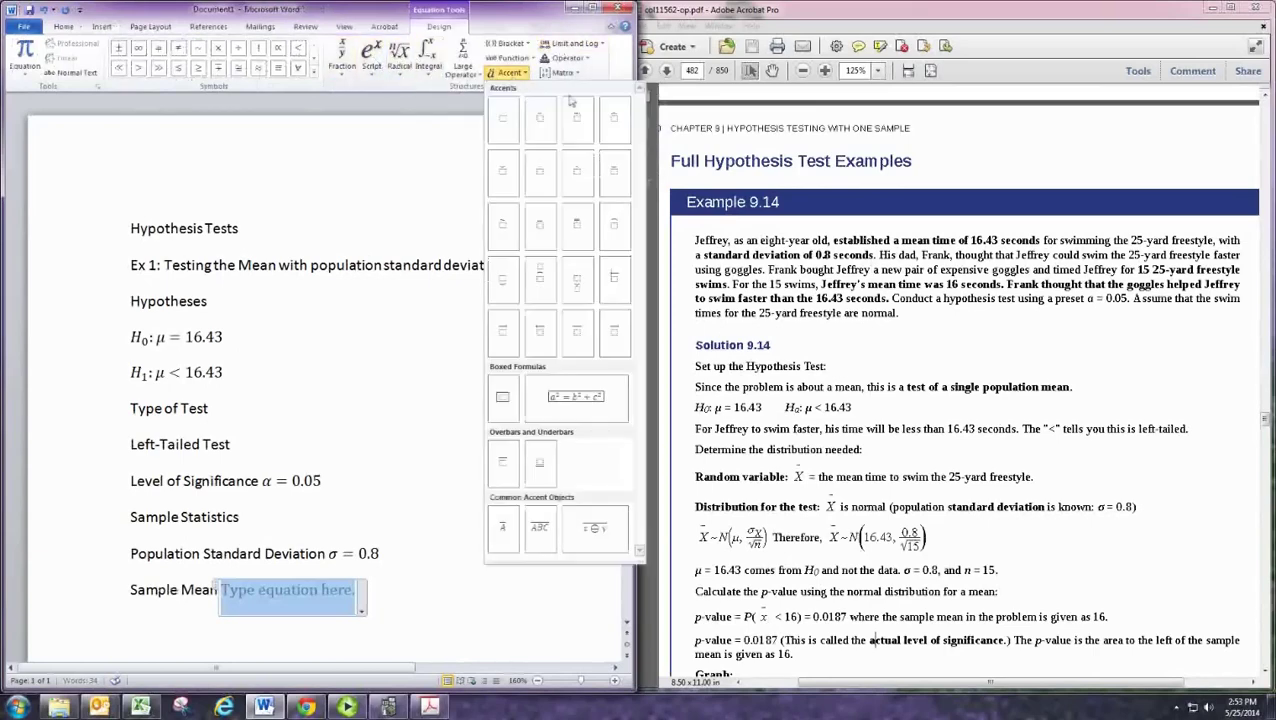
pyautogui.click(616, 222)
pyautogui.write('x̄')
pyautogui.press('Right')
pyautogui.write('= 16')
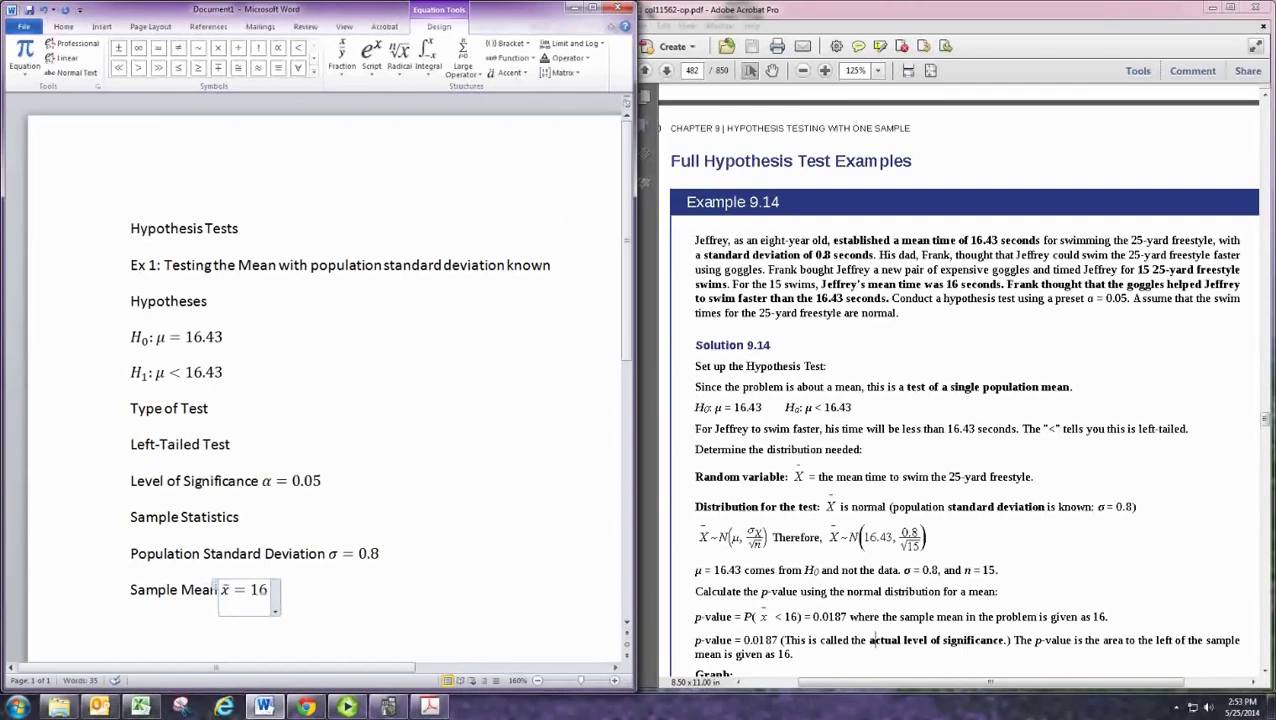
pyautogui.press('Right')
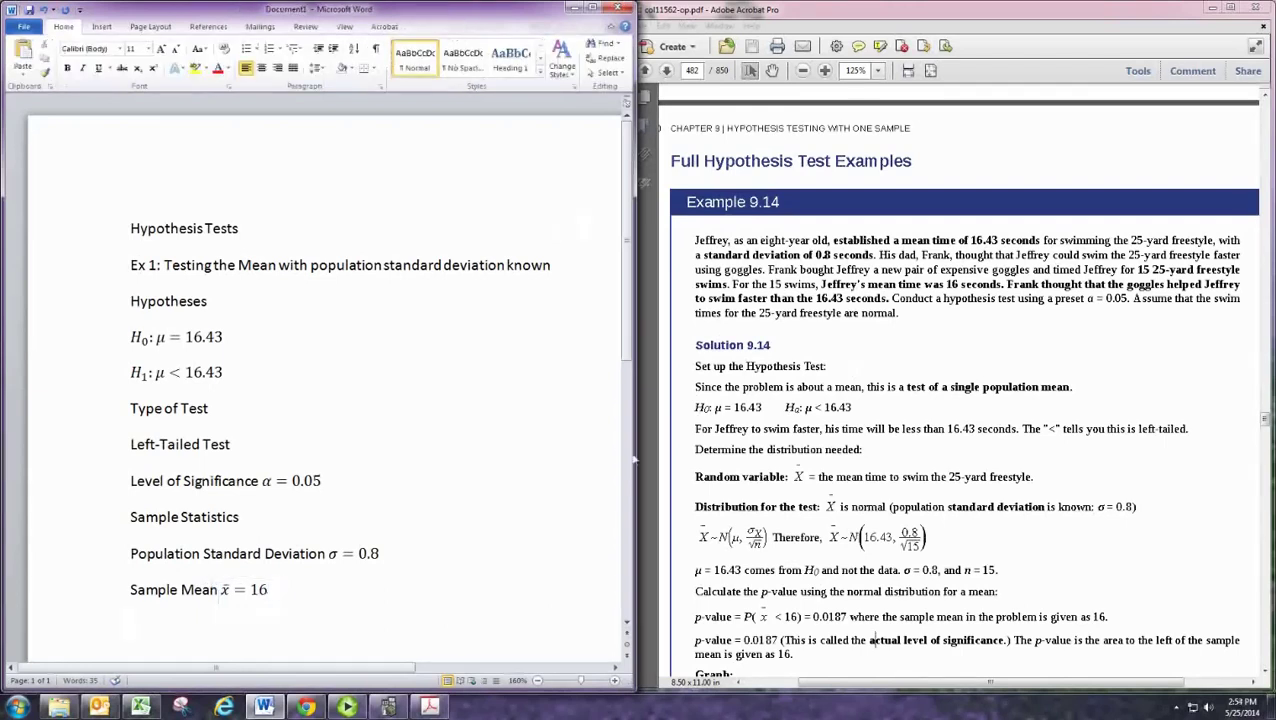
pyautogui.click(355, 482)
# Step: Add the line 'Type of Distribution: Normal since we know σ'
pyautogui.press('Return')
pyautogui.write('Type of Distri')
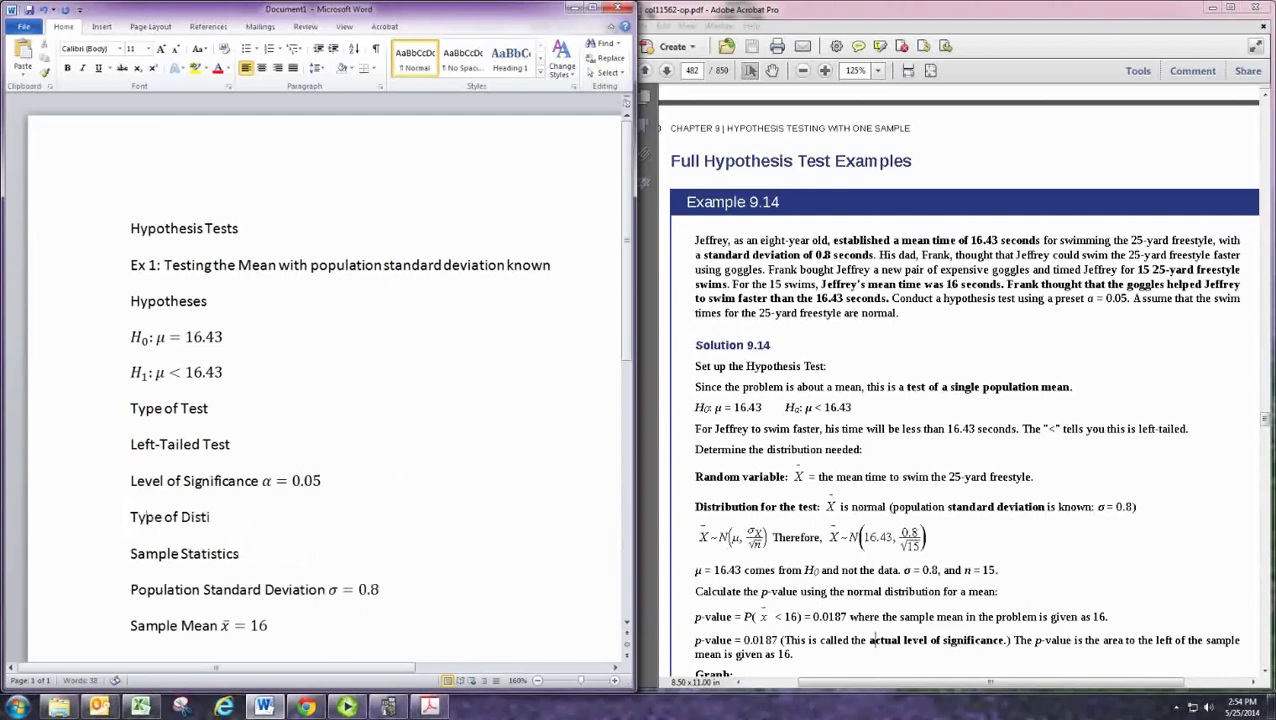
pyautogui.write('bution: Norml')
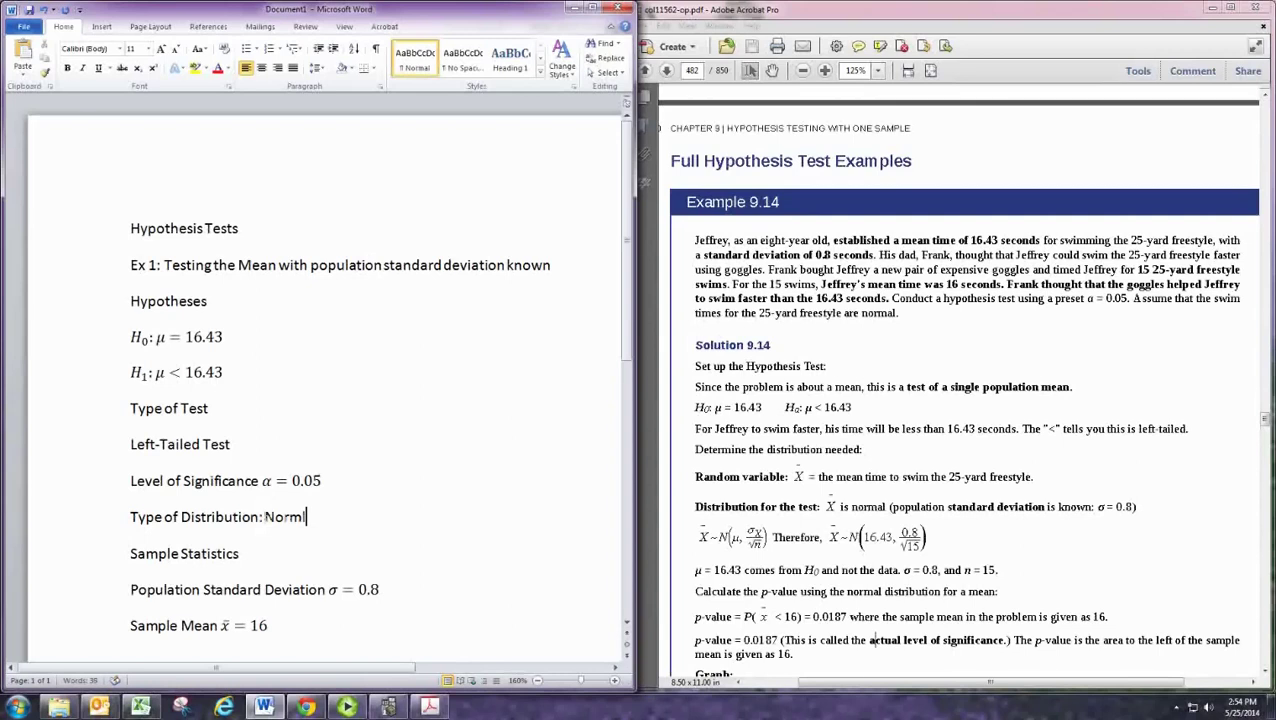
pyautogui.press('BackSpace')
pyautogui.write('al since we know')
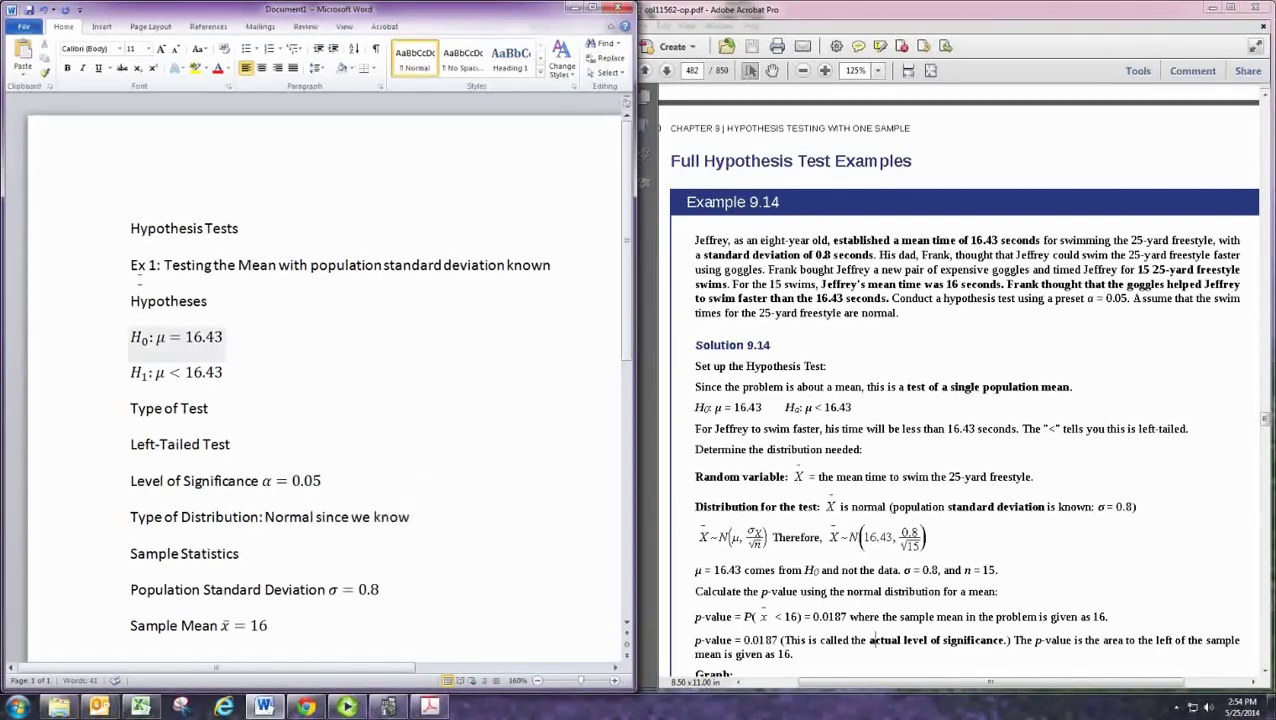
pyautogui.click(101, 26)
pyautogui.click(555, 59)
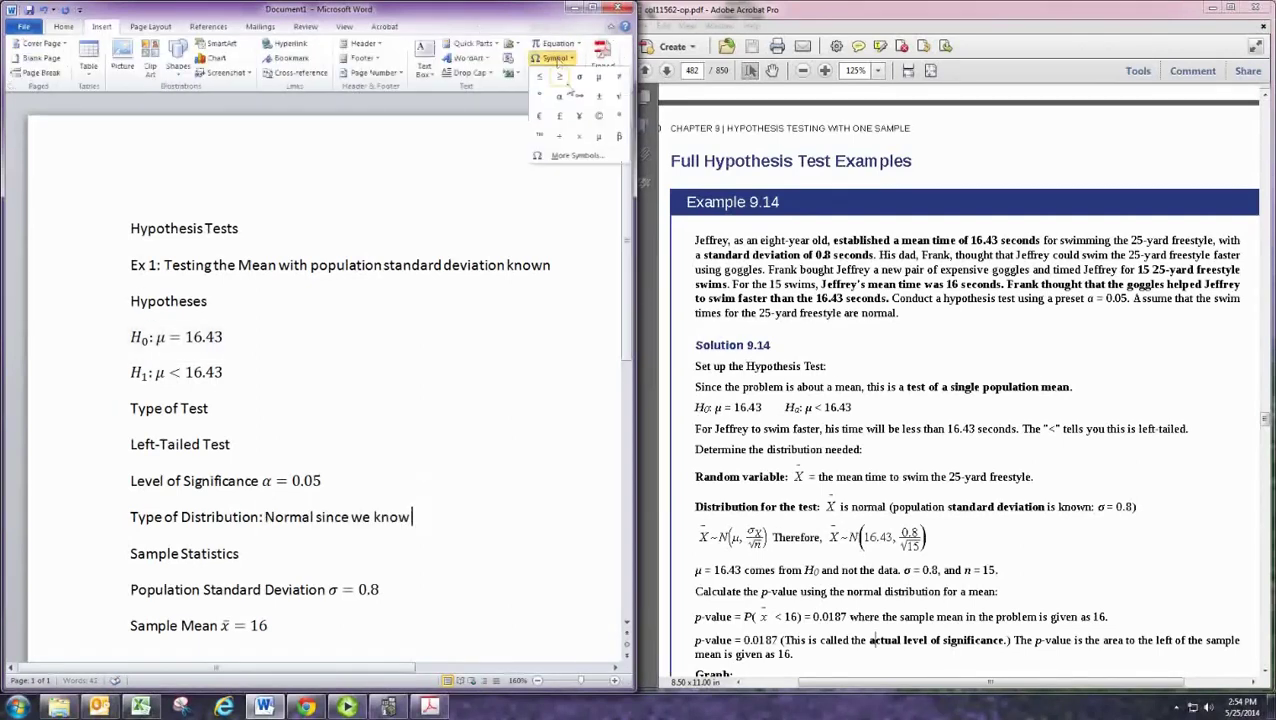
pyautogui.click(578, 76)
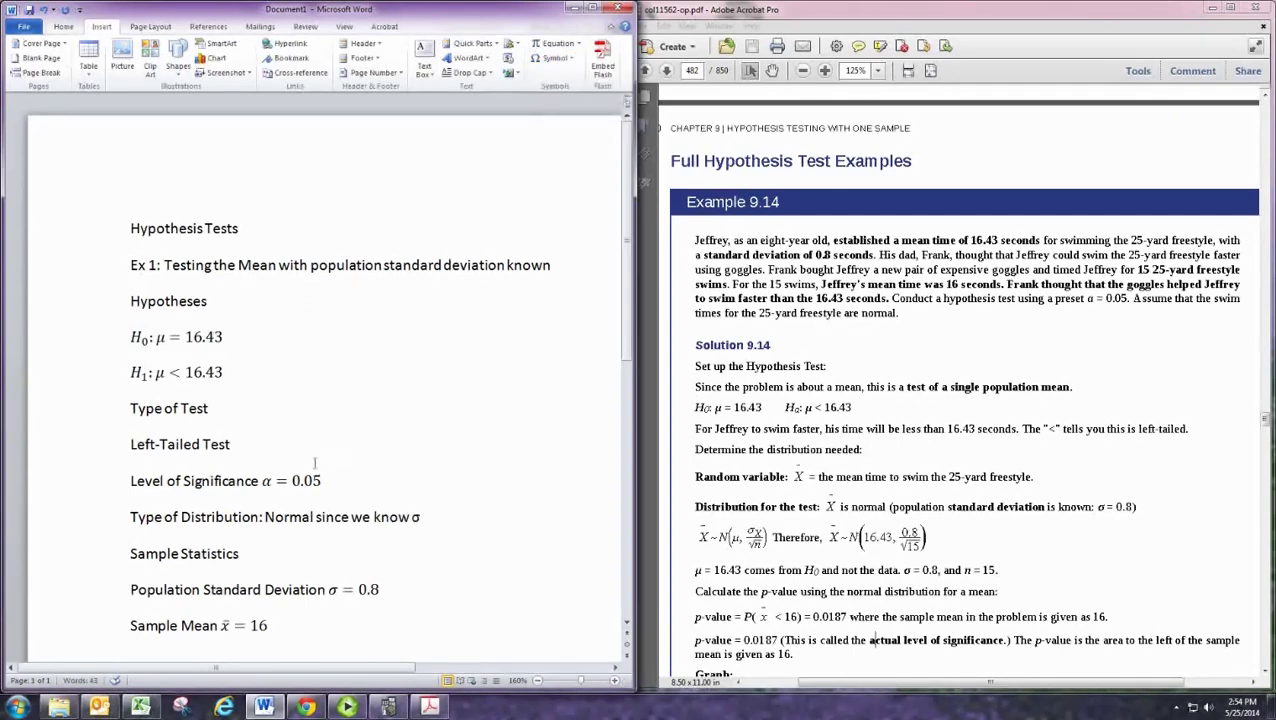
# Step: Join the lines into 'Type of Test: Left-Tailed Test'
pyautogui.click(287, 410)
pyautogui.press('Delete')
pyautogui.write(':')
# Step: Move the significance line below Type of Distribution and add a colon after Sample Statistics
pyautogui.press('Down')
pyautogui.press('Down')
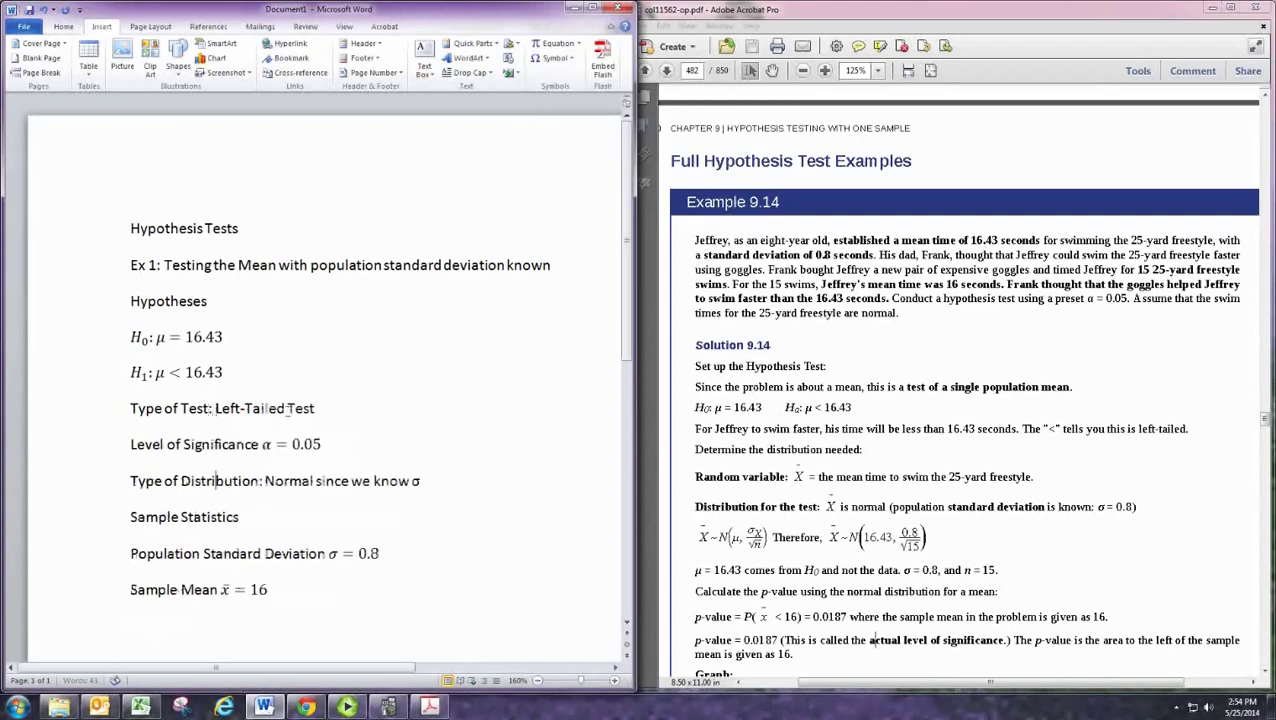
pyautogui.press('Up')
pyautogui.press('Home')
pyautogui.hotkey('shift', 'End')
pyautogui.hotkey('ctrl', 'x')
pyautogui.press('Down')
pyautogui.hotkey('ctrl', 'v')
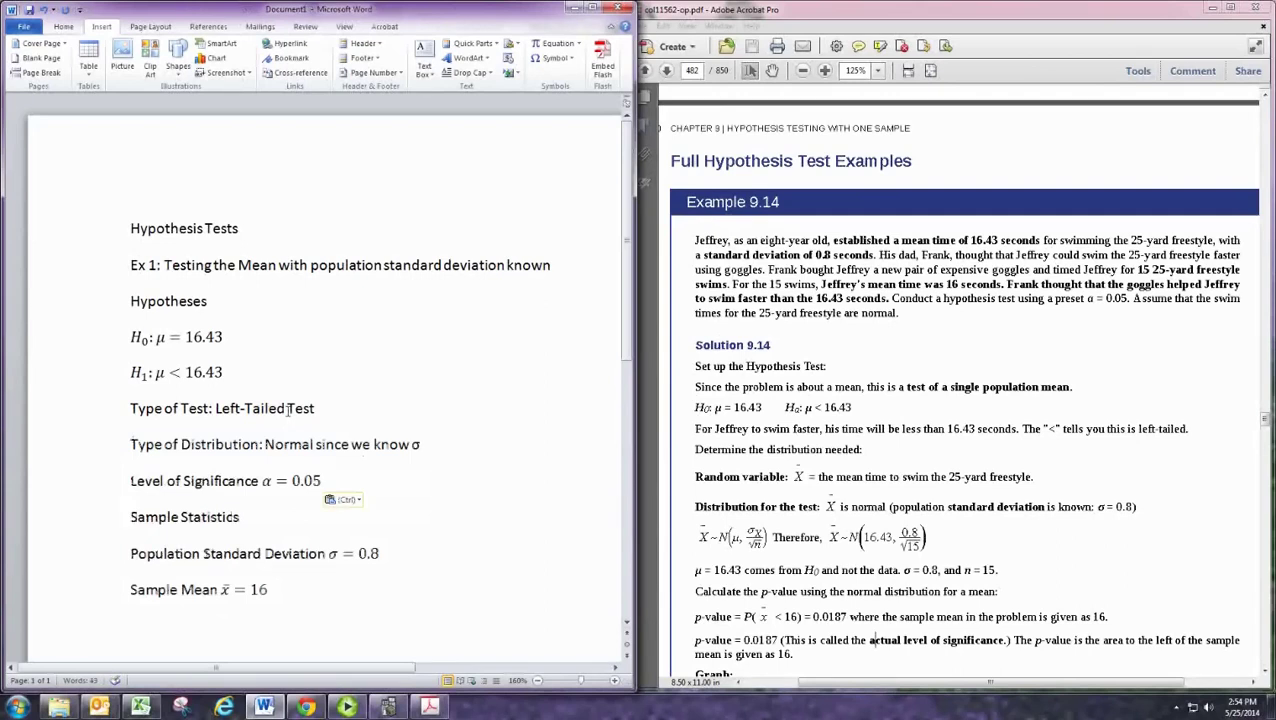
pyautogui.press('End')
pyautogui.write(':')
pyautogui.press('Down')
pyautogui.press('Down')
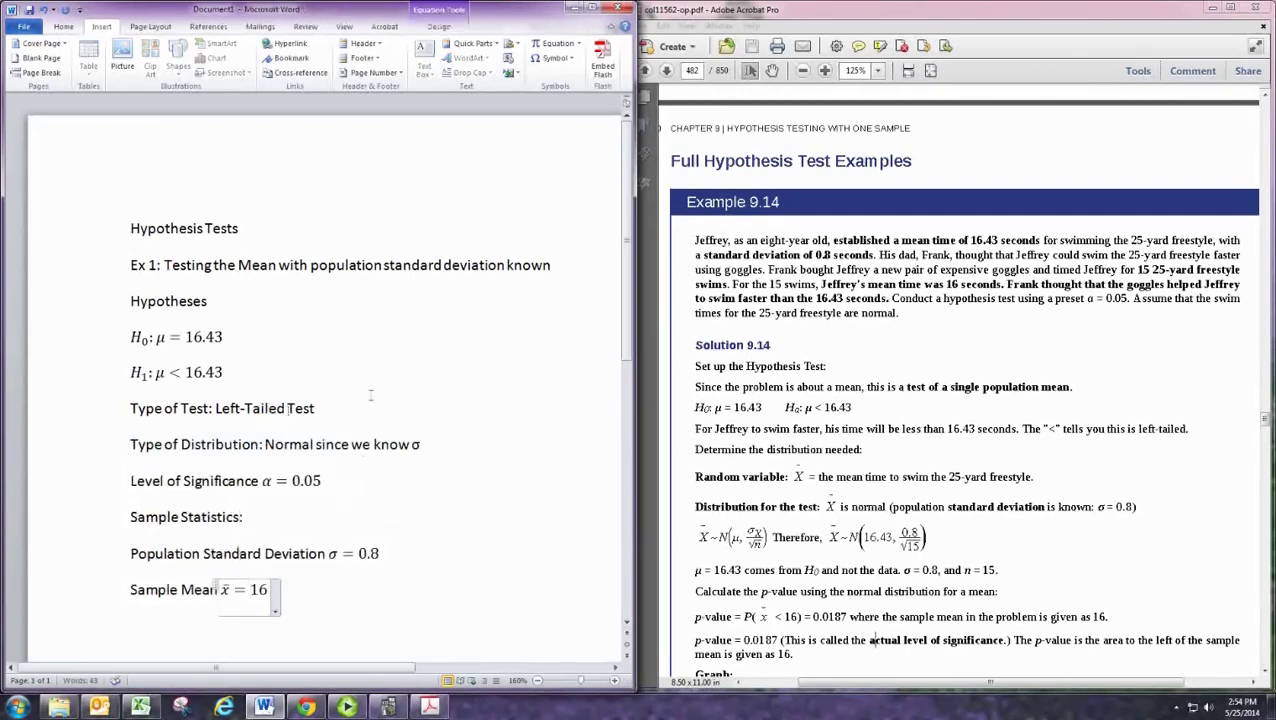
# Step: Type 'Calculated P-Value' on a new line under Sample Mean x̄ = 16
pyautogui.click(394, 373)
pyautogui.scroll(-3, 394, 375)
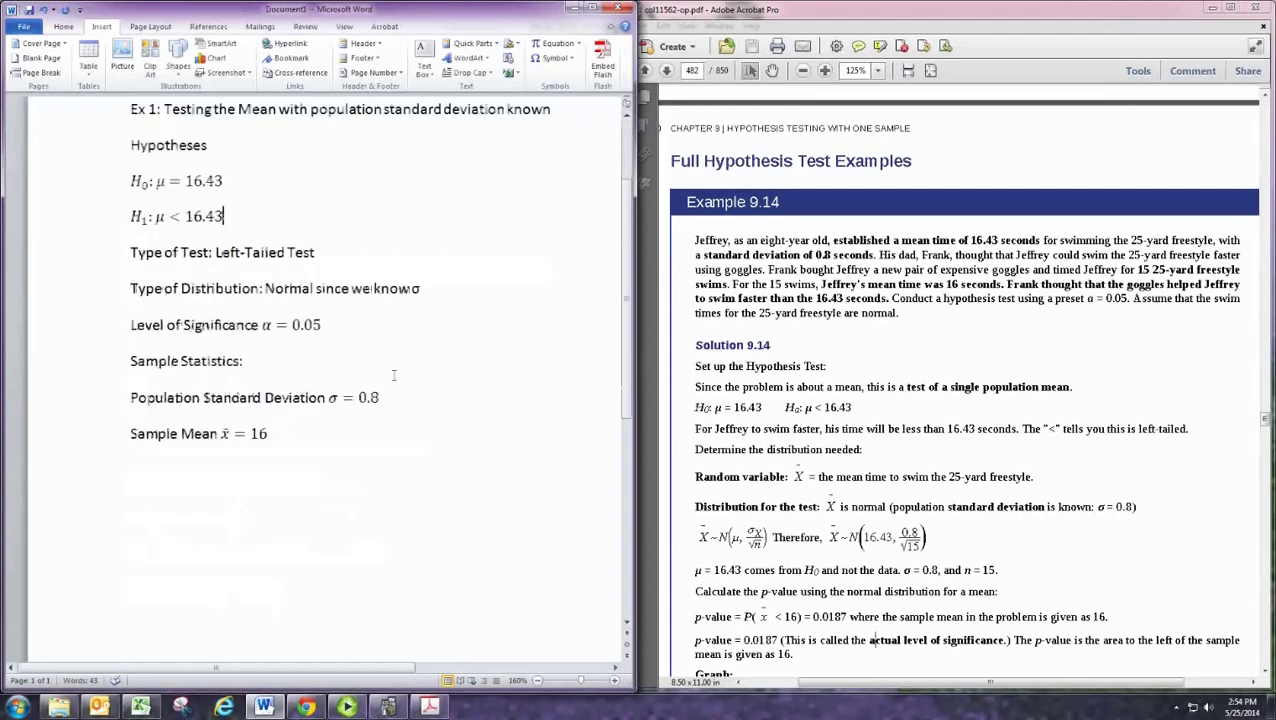
pyautogui.click(340, 436)
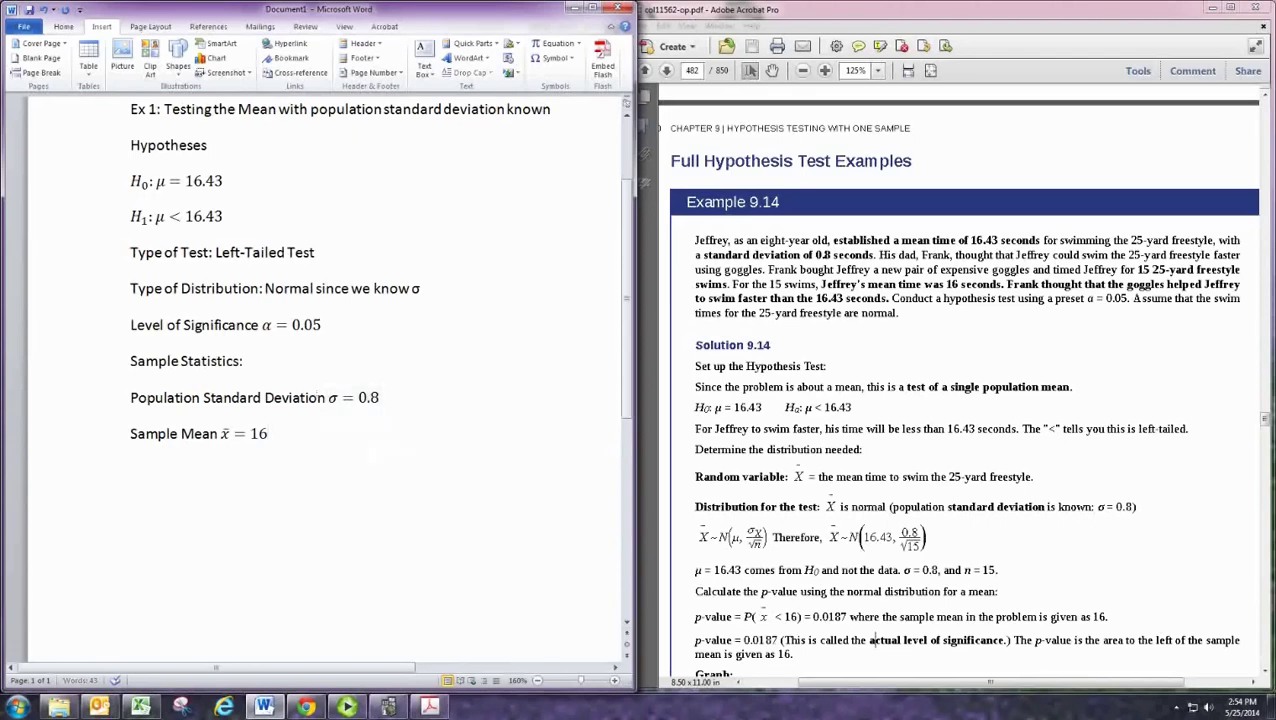
pyautogui.press('Return')
pyautogui.write('Calculated P')
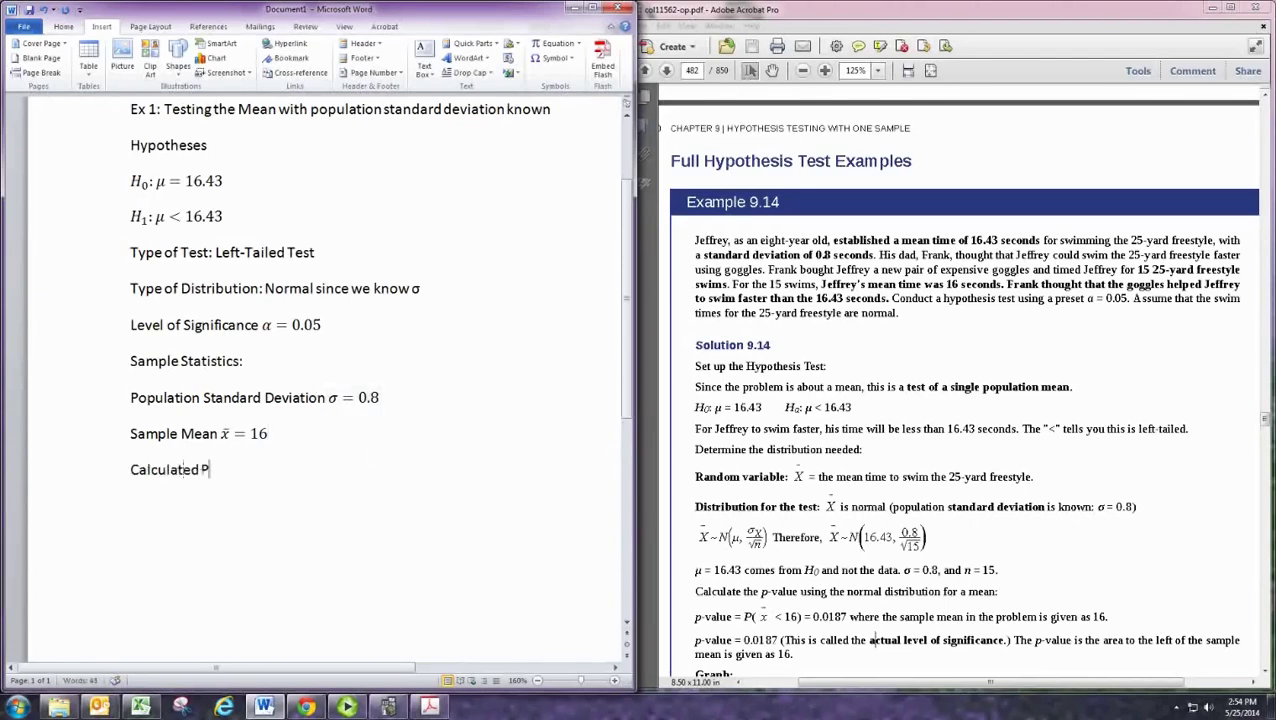
pyautogui.write('-Value')
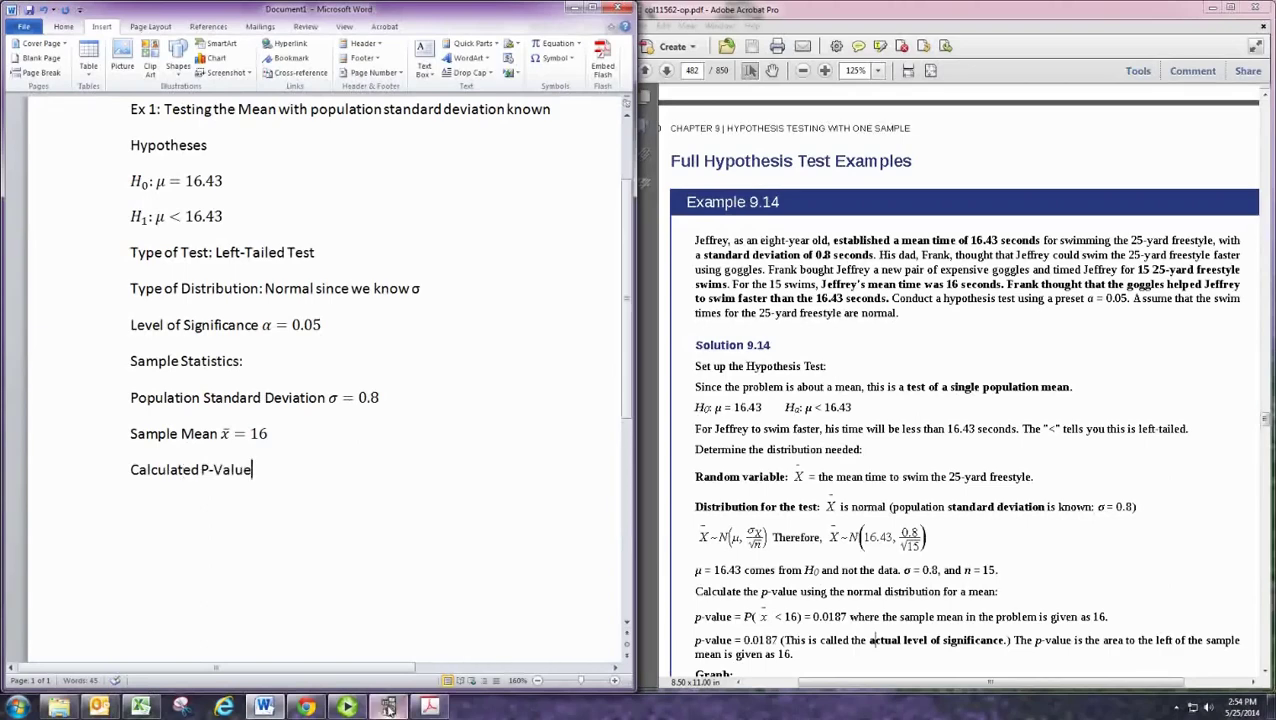
# Step: Move TI-SmartView beside the report and open the Z-Test entry screen from STAT > TESTS
pyautogui.click(388, 707)
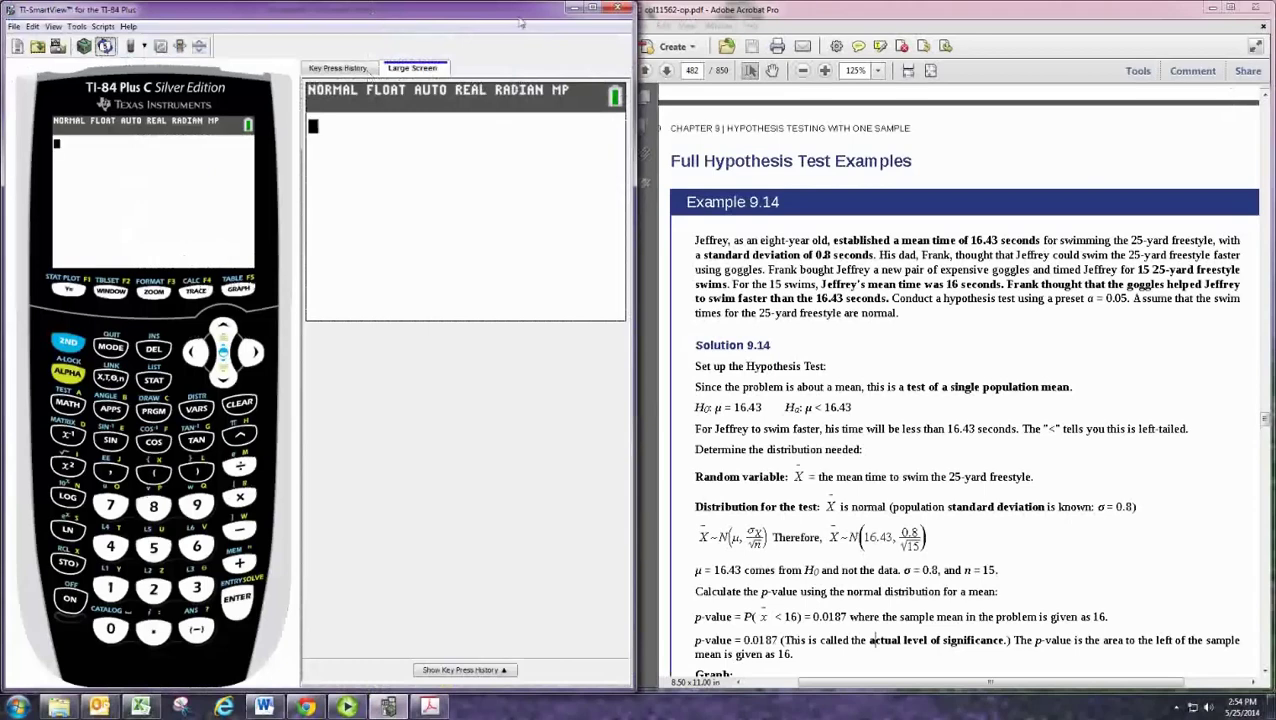
pyautogui.moveTo(520, 22); pyautogui.dragTo(1160, 22)
pyautogui.click(791, 380)
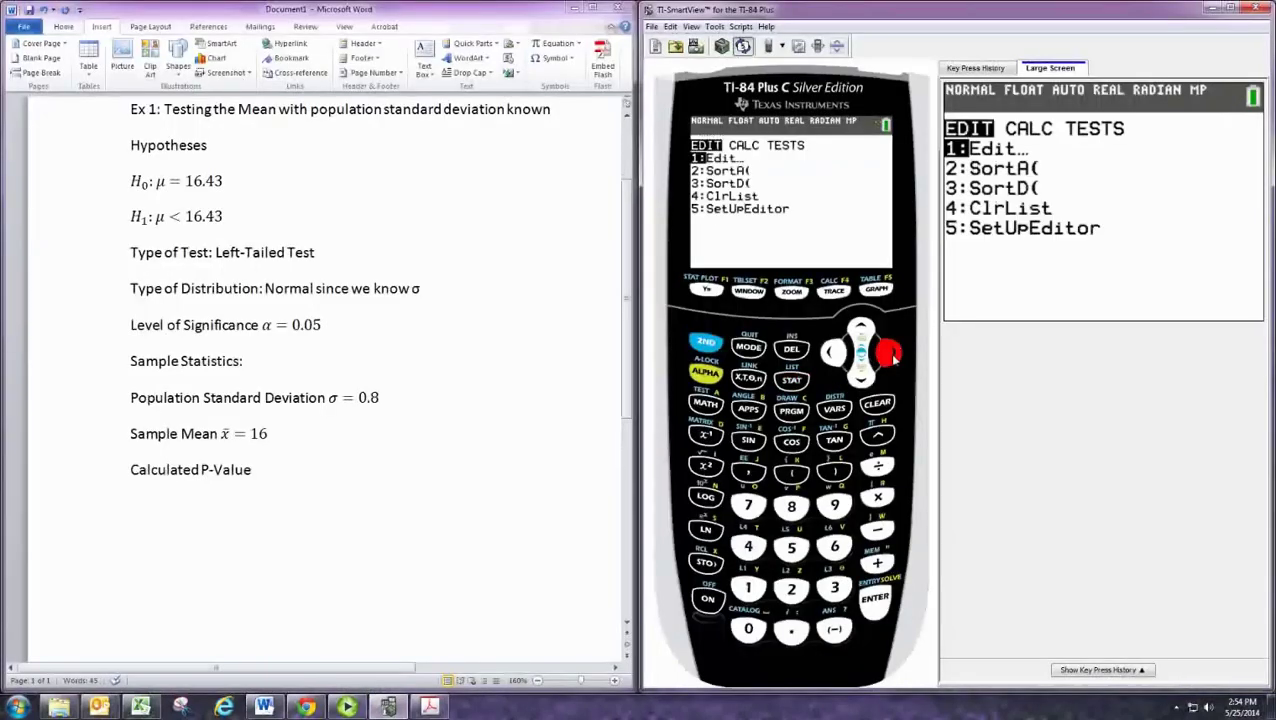
pyautogui.click(888, 353)
pyautogui.click(888, 353)
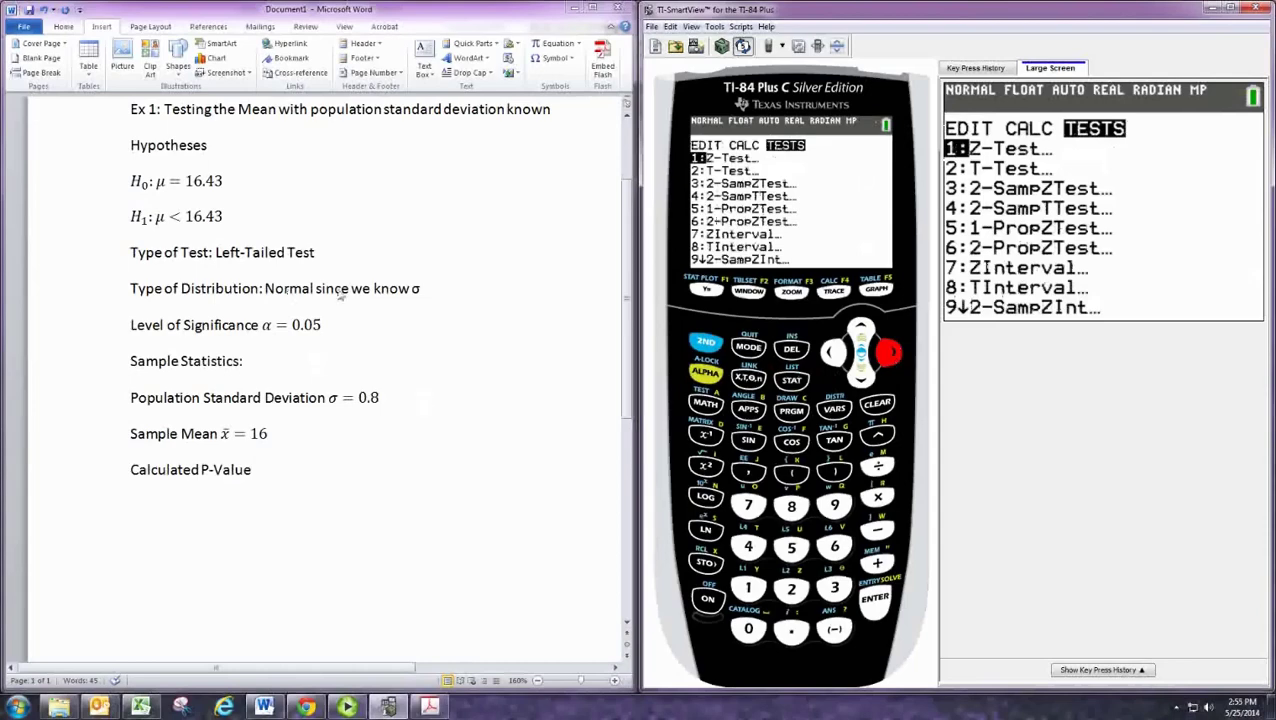
pyautogui.click(876, 602)
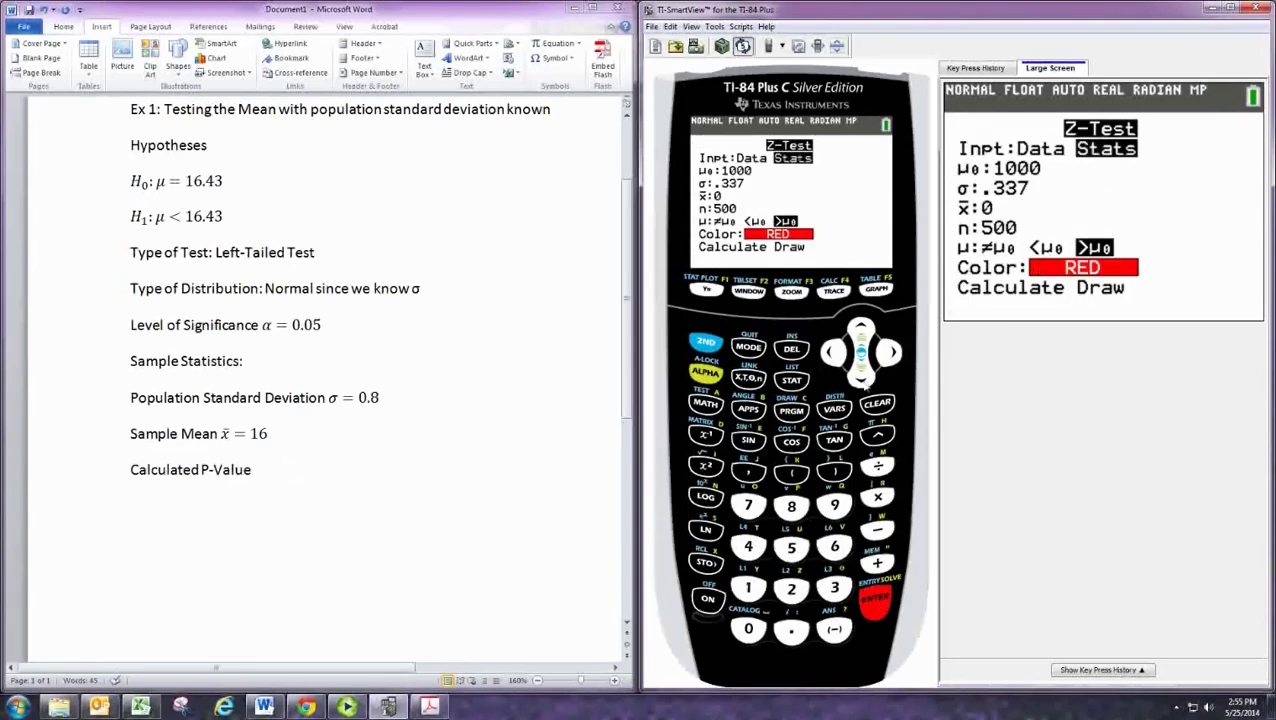
# Step: Enter the hypothesized mean μ0 as 16.43
pyautogui.click(861, 378)
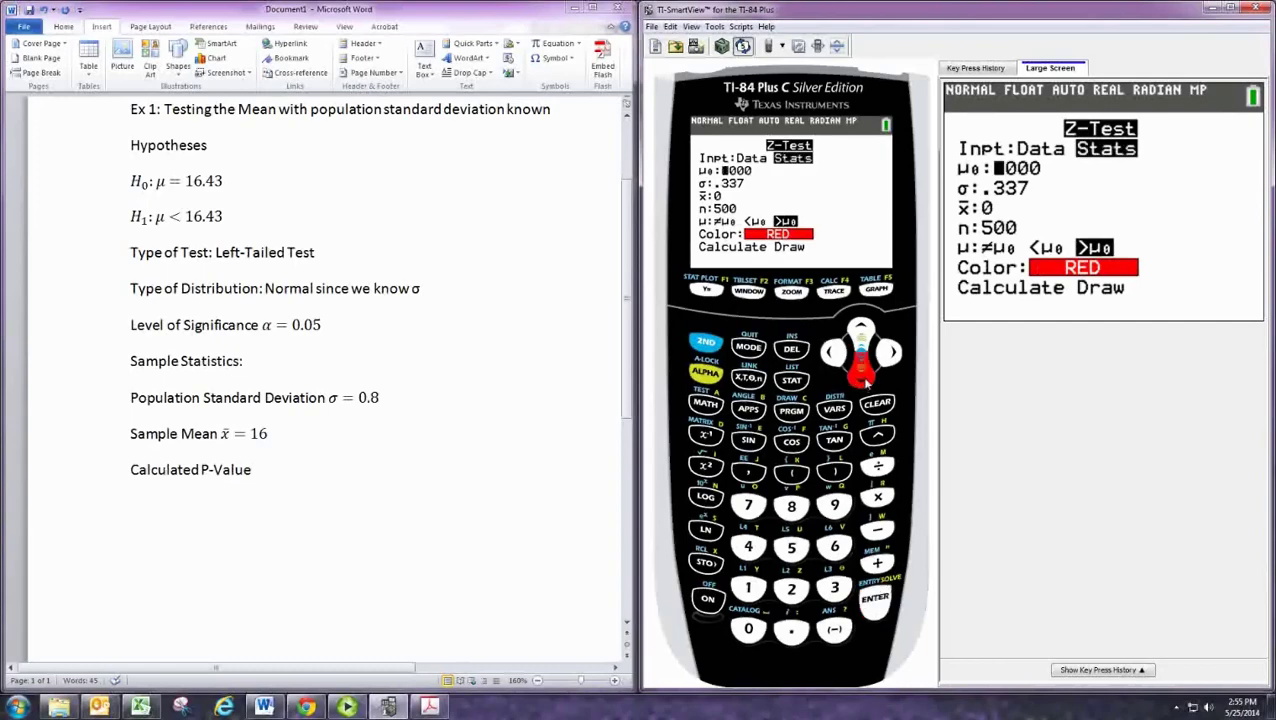
pyautogui.click(748, 588)
pyautogui.click(834, 546)
pyautogui.click(791, 629)
pyautogui.click(748, 546)
pyautogui.click(834, 588)
pyautogui.click(876, 600)
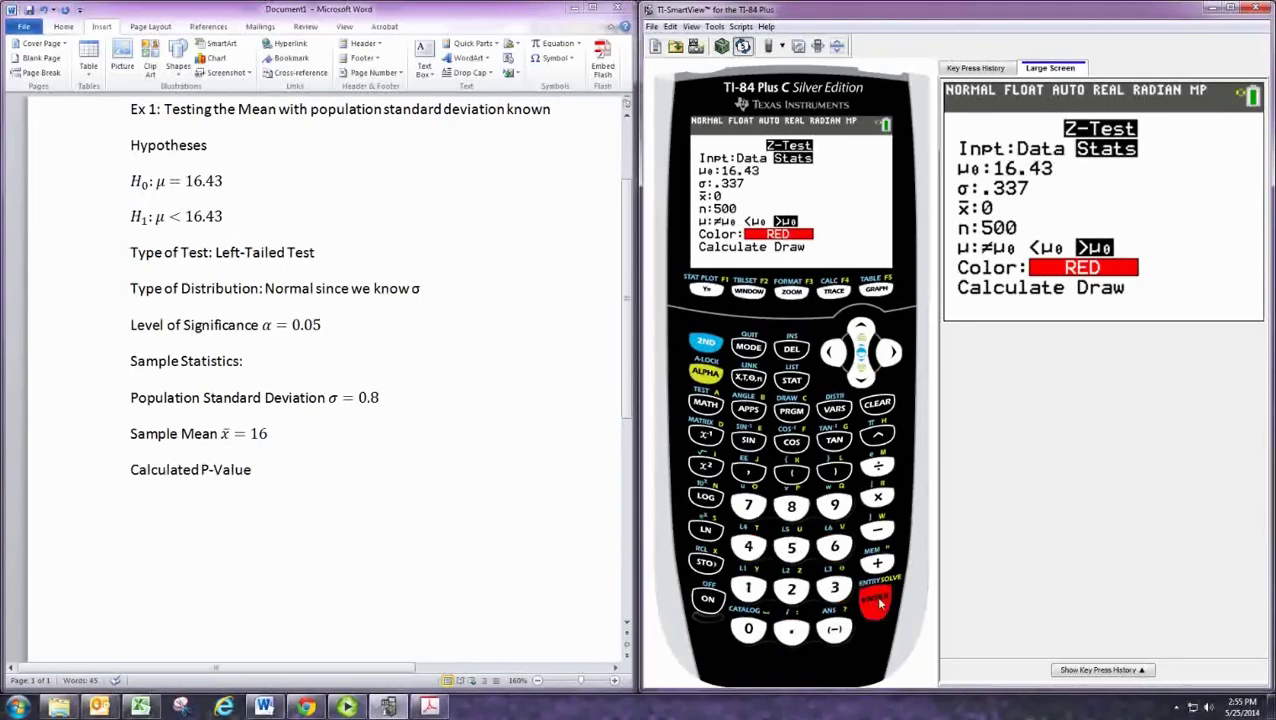
# Step: Enter σ as .8, correcting a mistyped .08, and the sample mean as 16
pyautogui.click(791, 629)
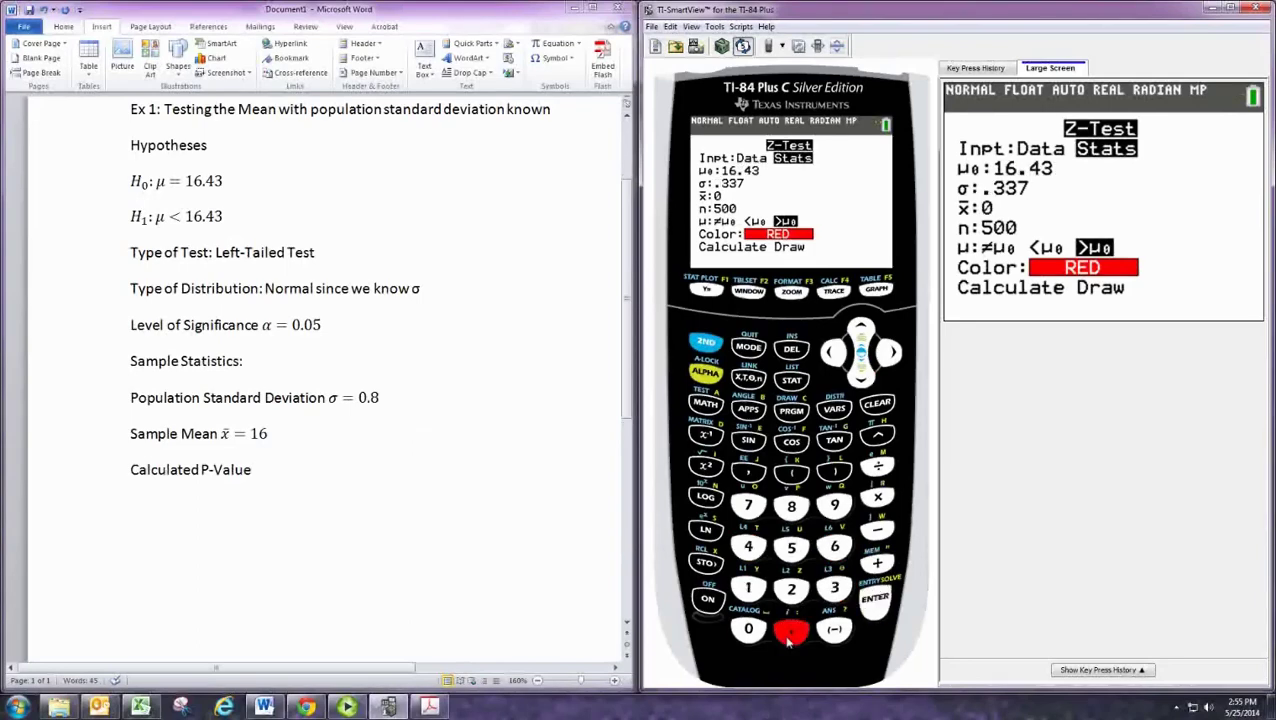
pyautogui.click(748, 629)
pyautogui.click(791, 506)
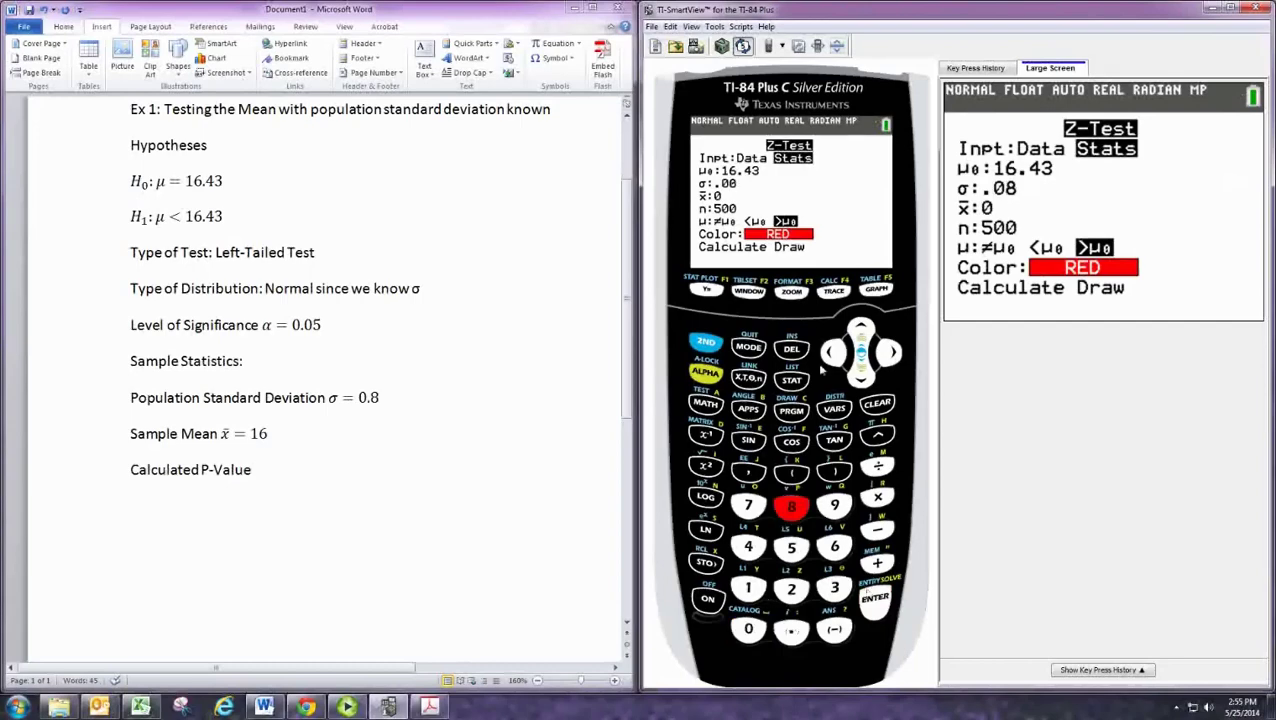
pyautogui.click(832, 352)
pyautogui.click(832, 352)
pyautogui.click(791, 506)
pyautogui.click(791, 349)
pyautogui.click(876, 598)
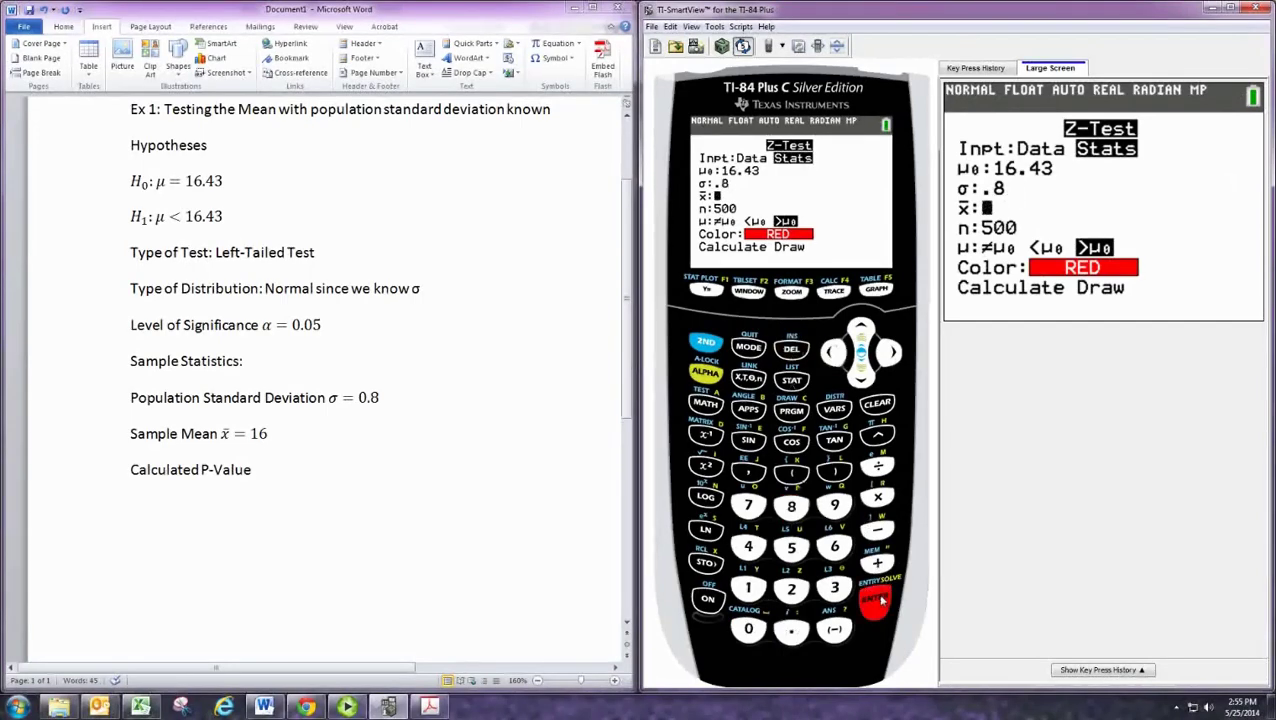
pyautogui.click(743, 590)
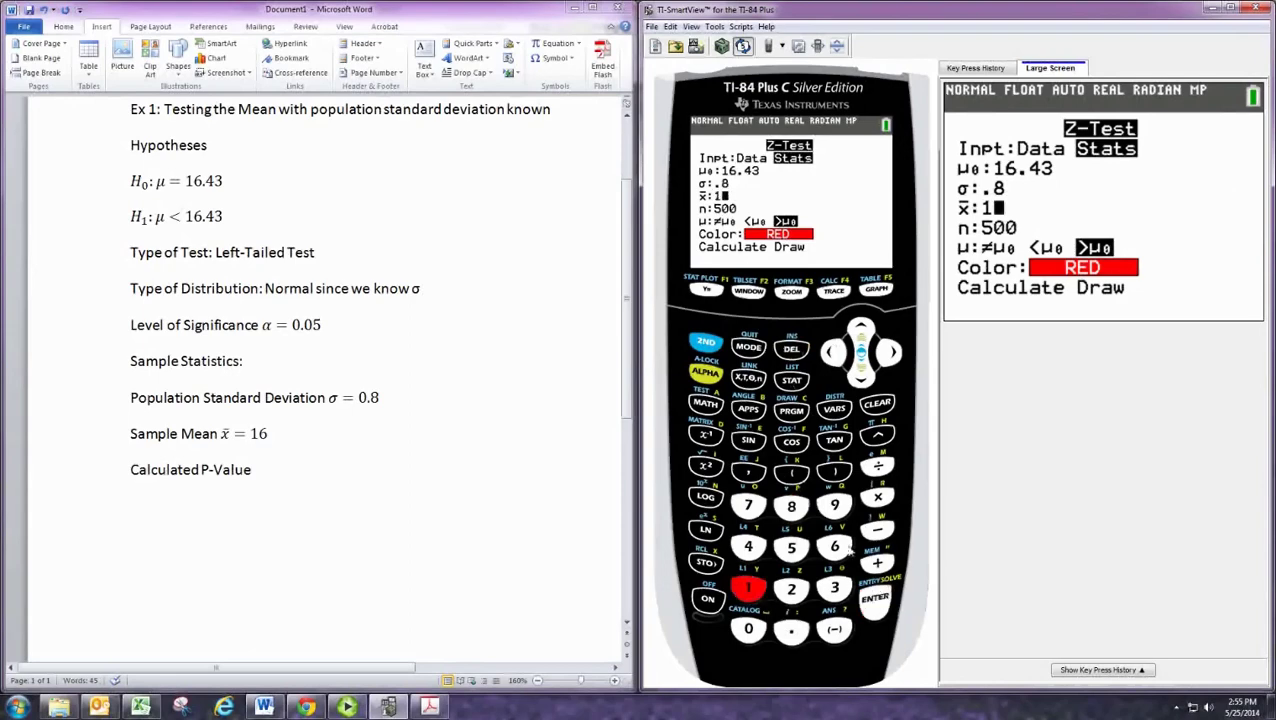
pyautogui.click(836, 547)
pyautogui.click(874, 600)
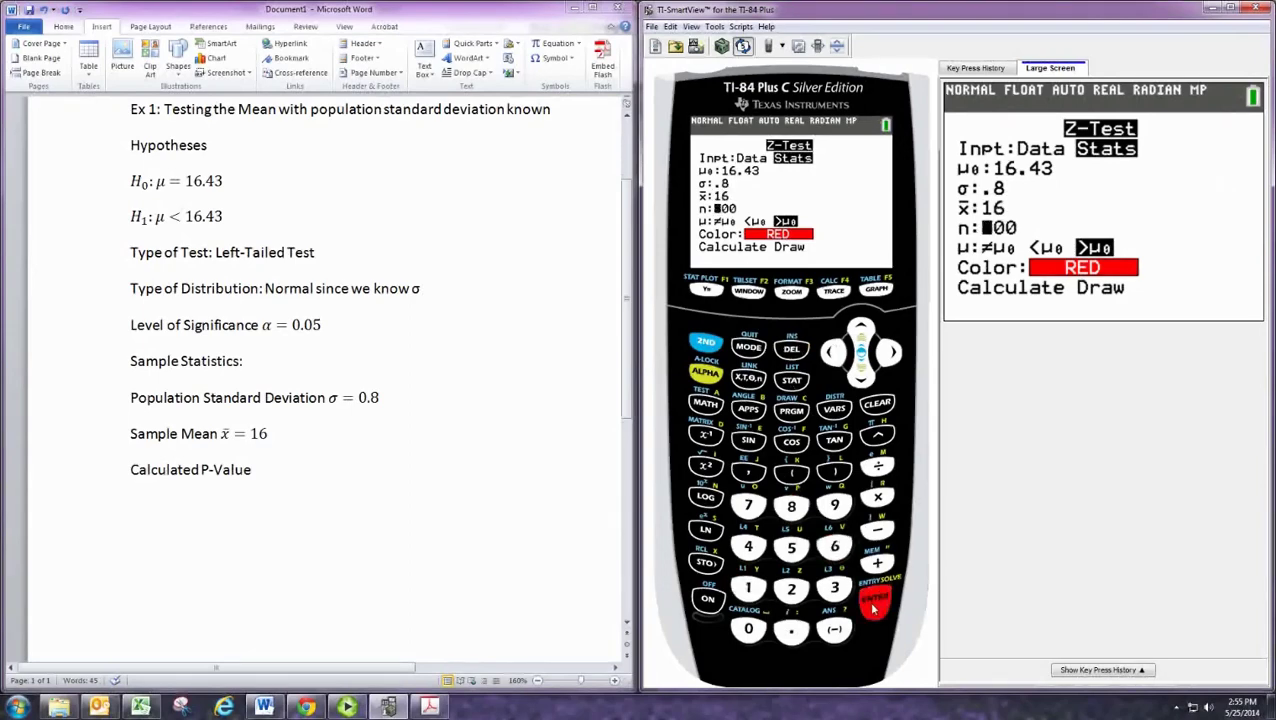
pyautogui.click(332, 478)
pyautogui.click(318, 434)
# Step: Type 'Sample Size' on a new line below Sample Mean, followed by the equation n = 15
pyautogui.press('Return')
pyautogui.write('Sample Size')
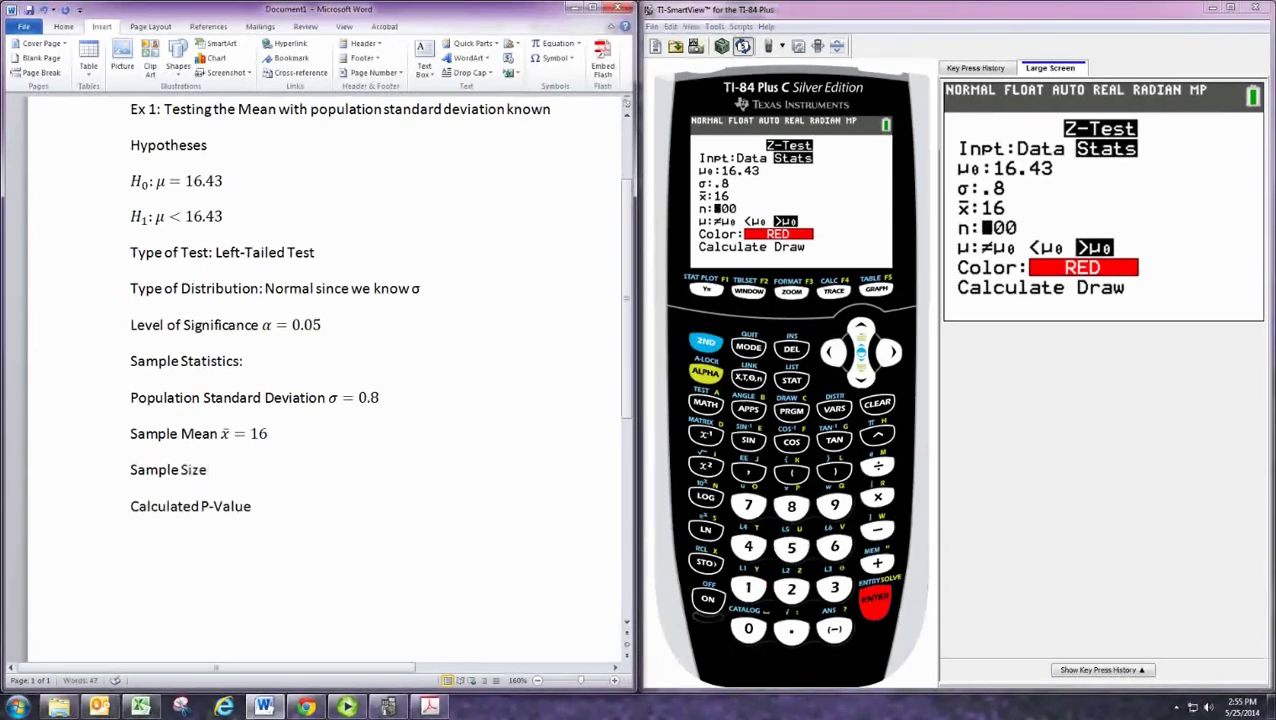
pyautogui.click(1212, 9)
pyautogui.click(548, 43)
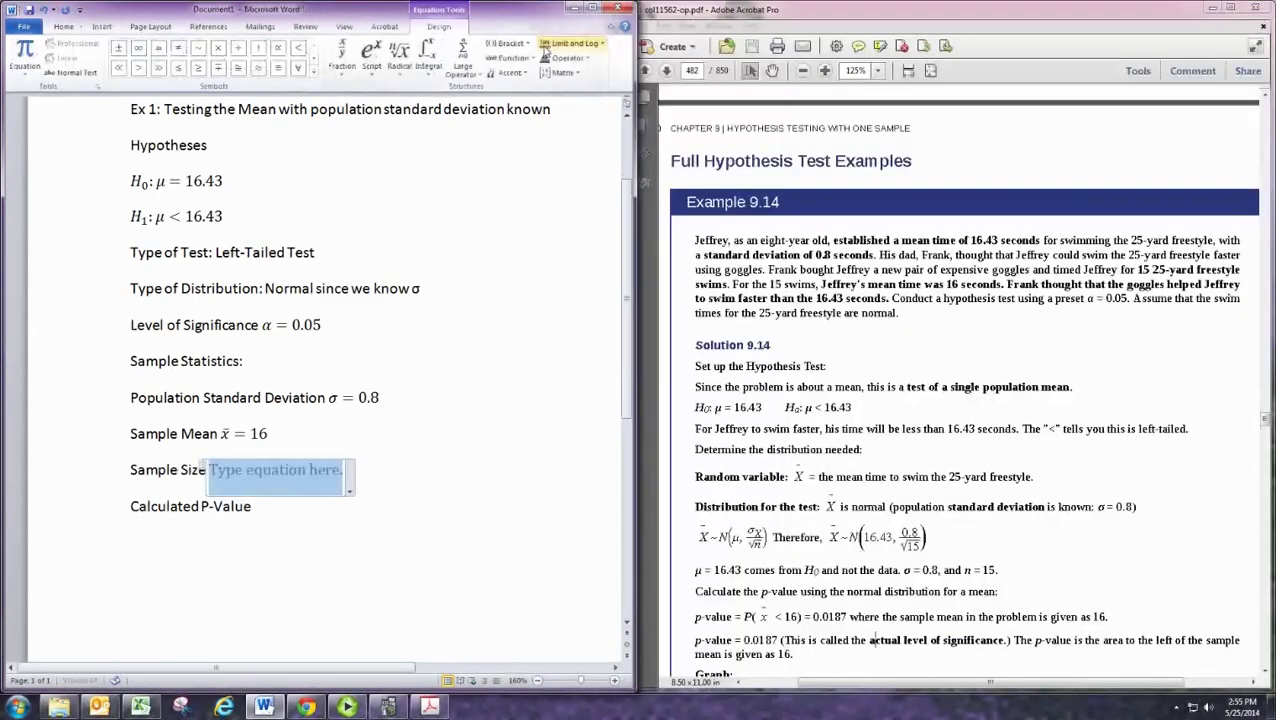
pyautogui.write('n = ')
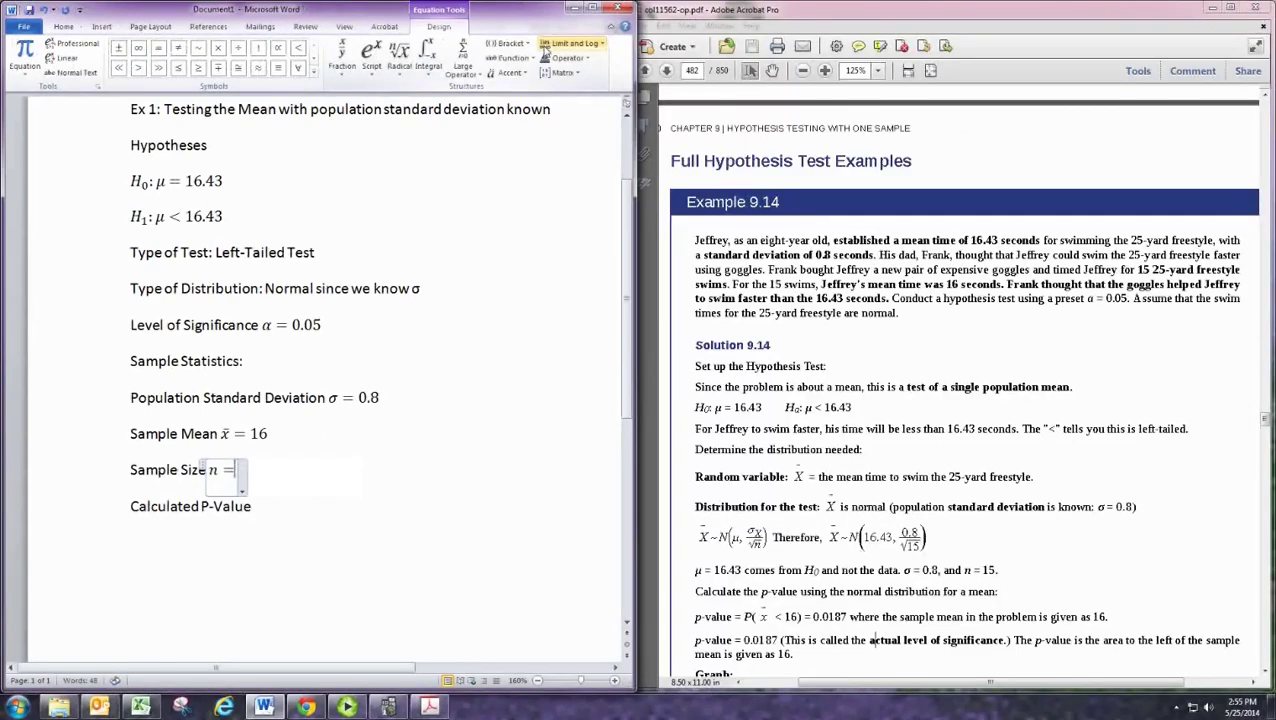
pyautogui.write('15')
pyautogui.press('Right')
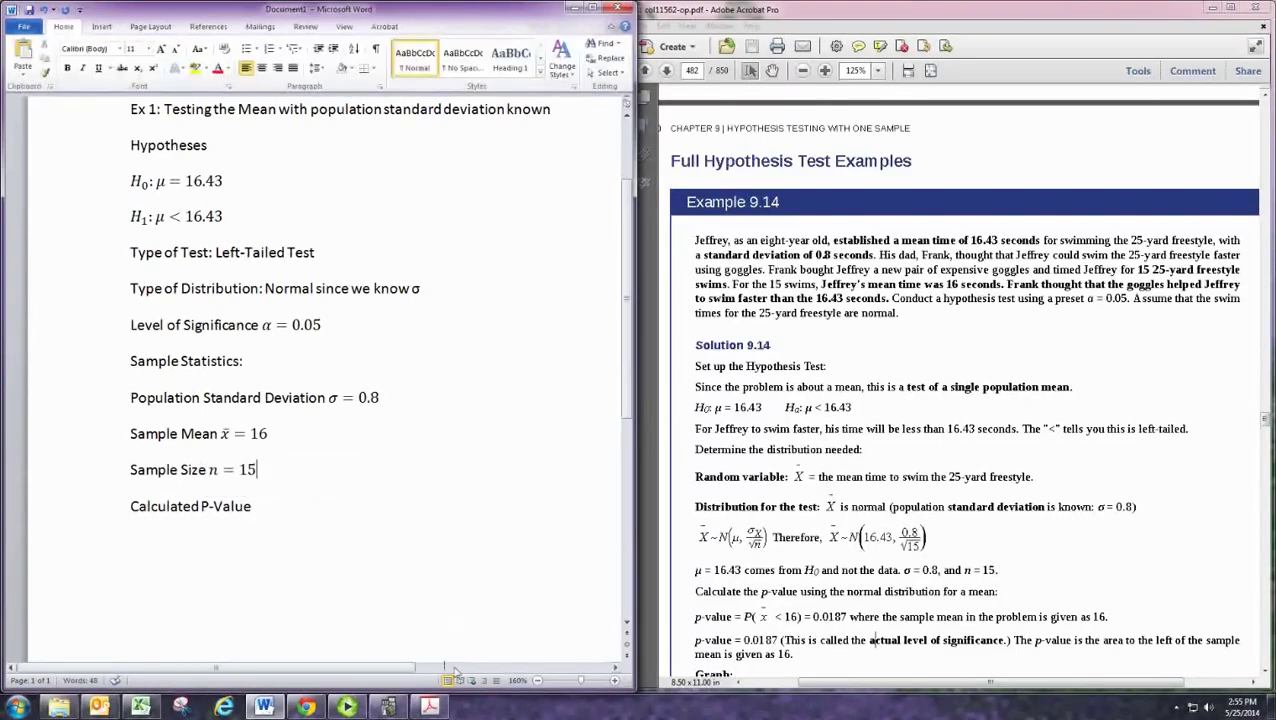
pyautogui.click(388, 707)
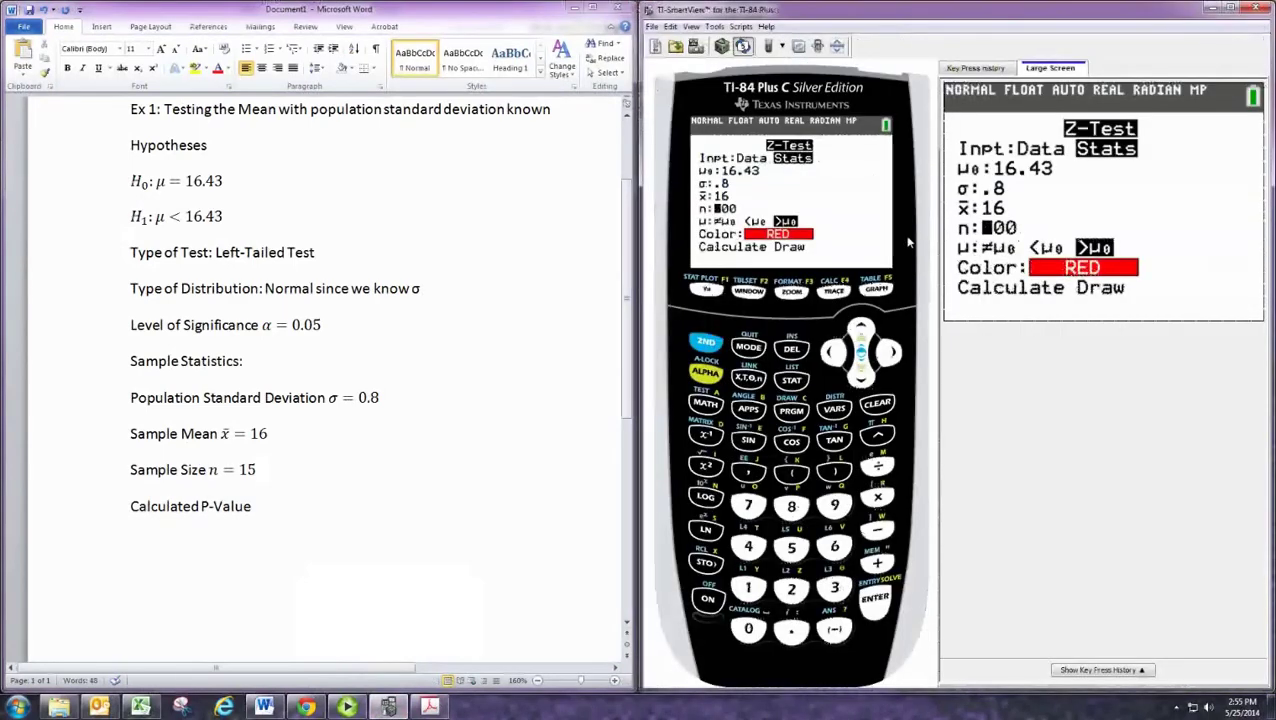
# Step: Enter n as 15, choose the <μ0 alternative and calculate, giving z = -2.0817 and p = .0187
pyautogui.write('15')
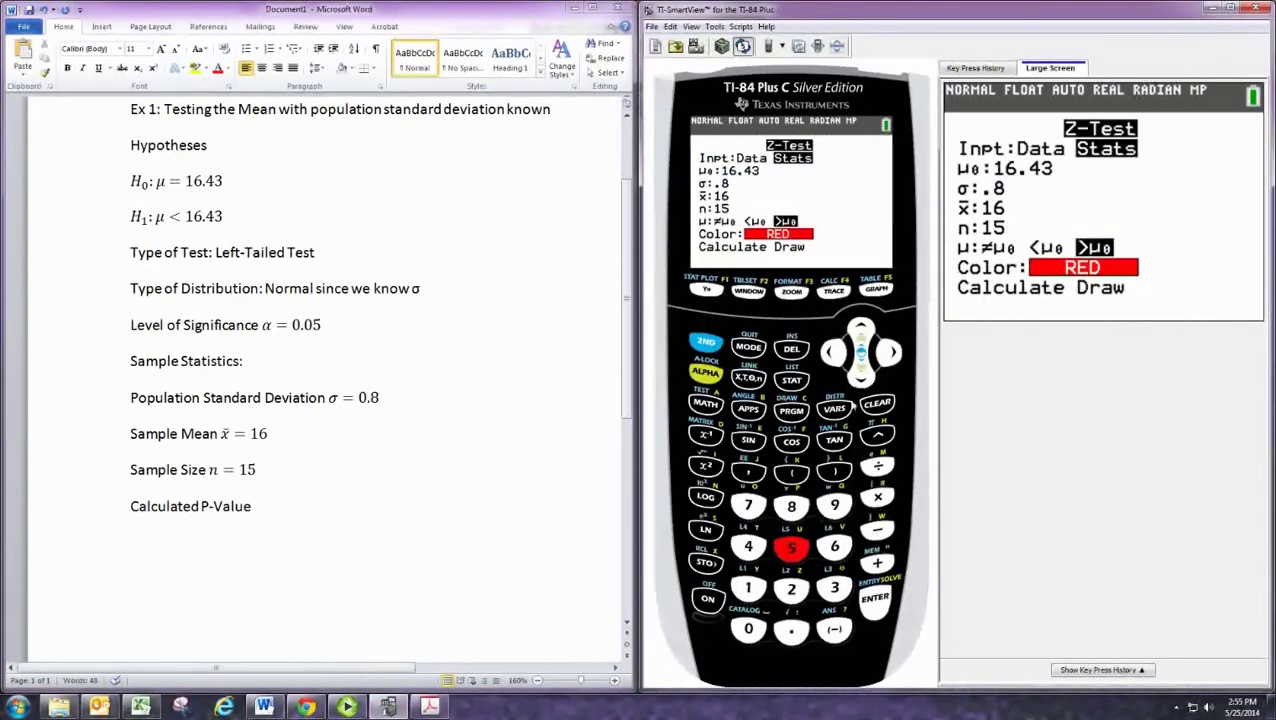
pyautogui.click(861, 375)
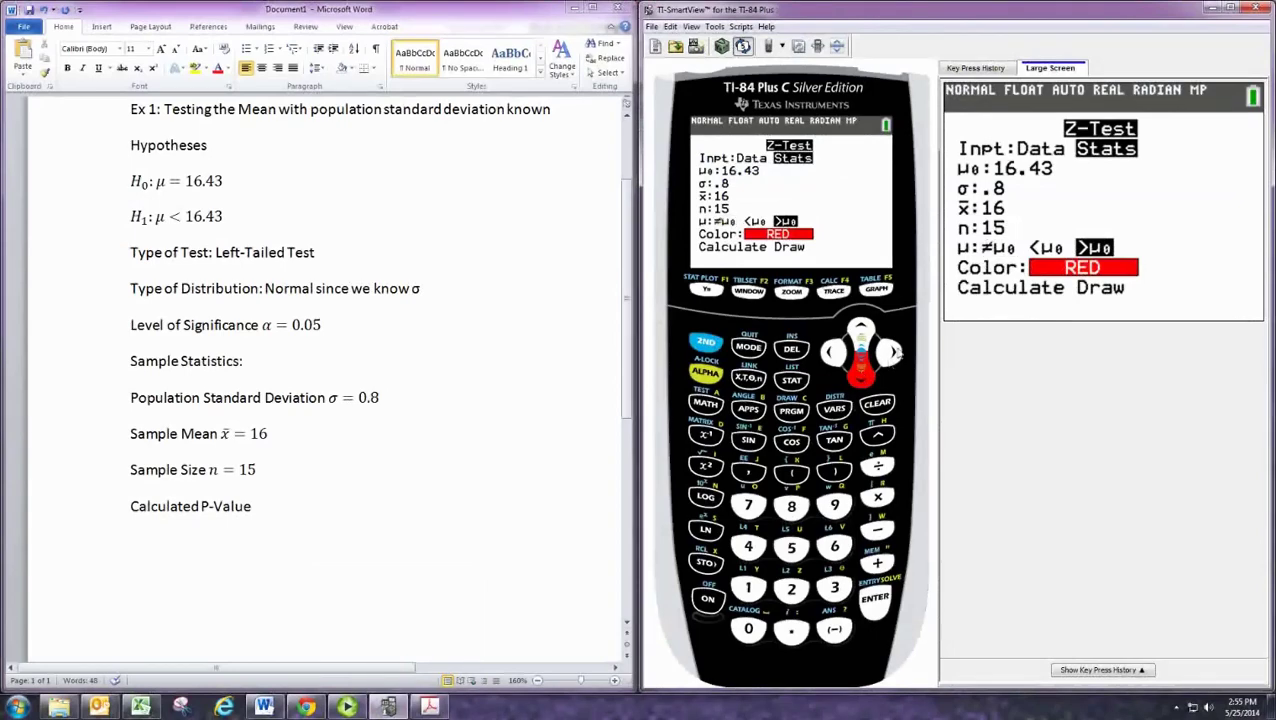
pyautogui.click(889, 352)
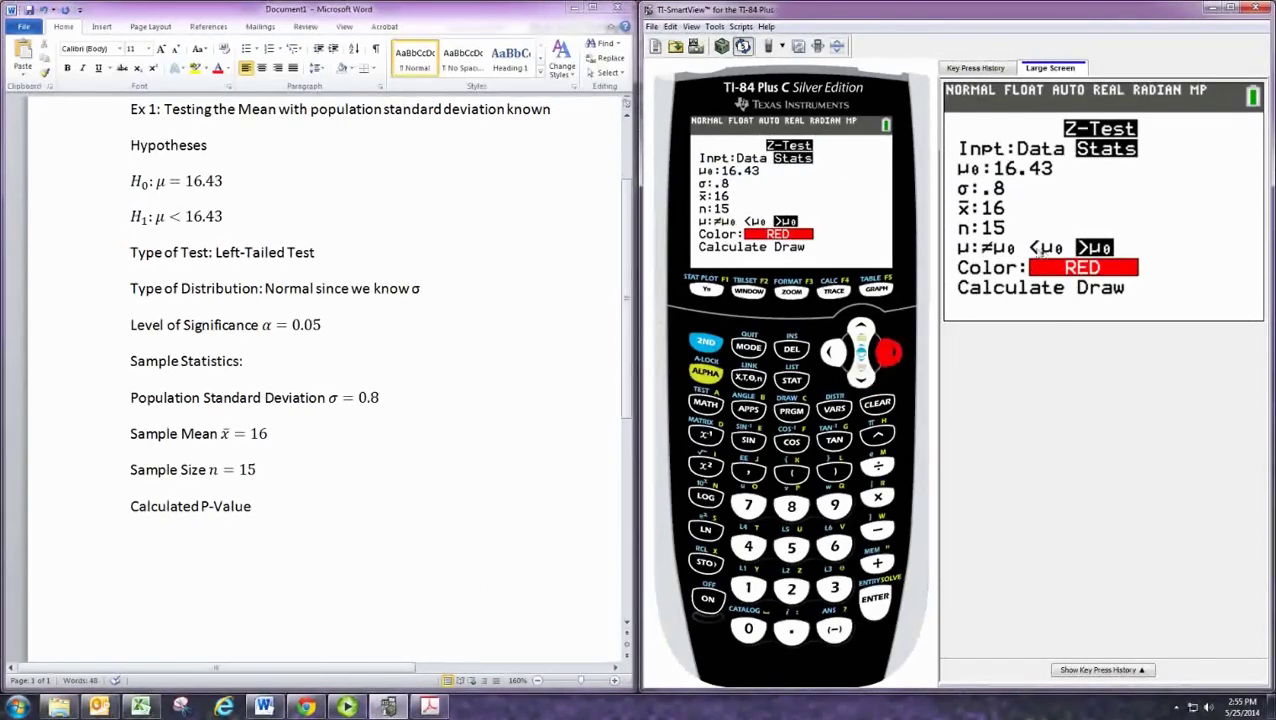
pyautogui.click(876, 601)
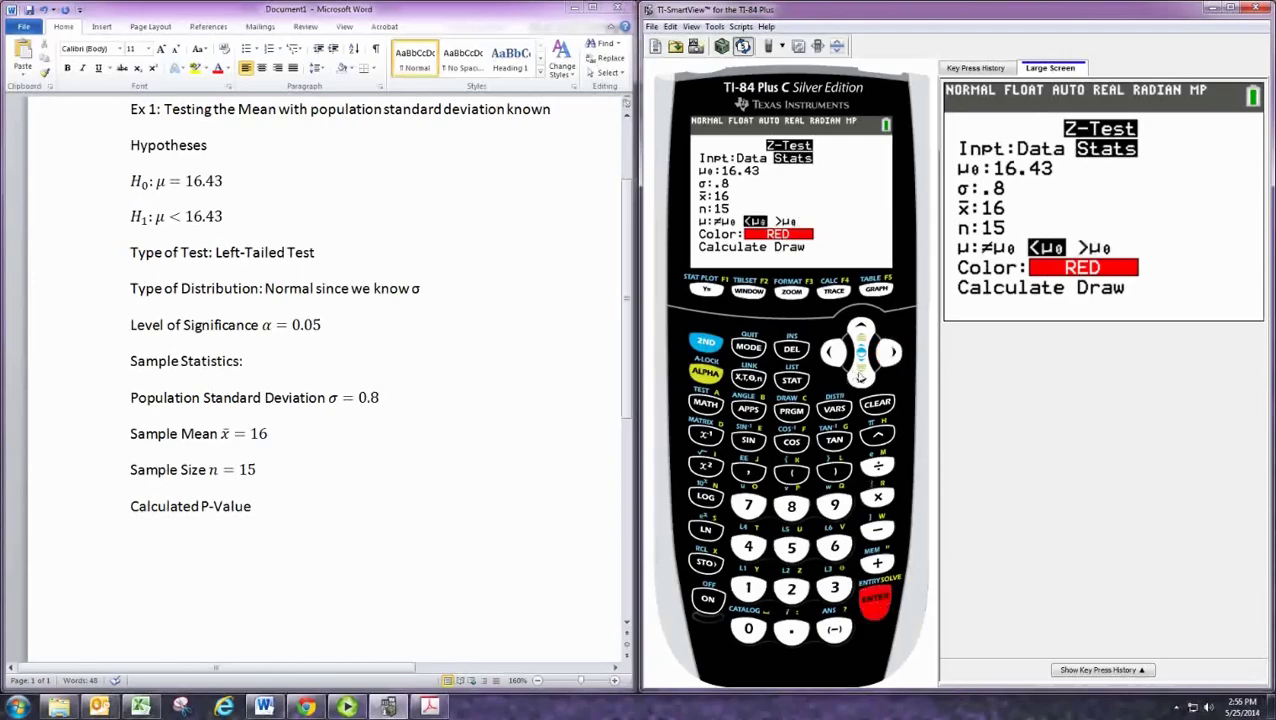
pyautogui.click(860, 373)
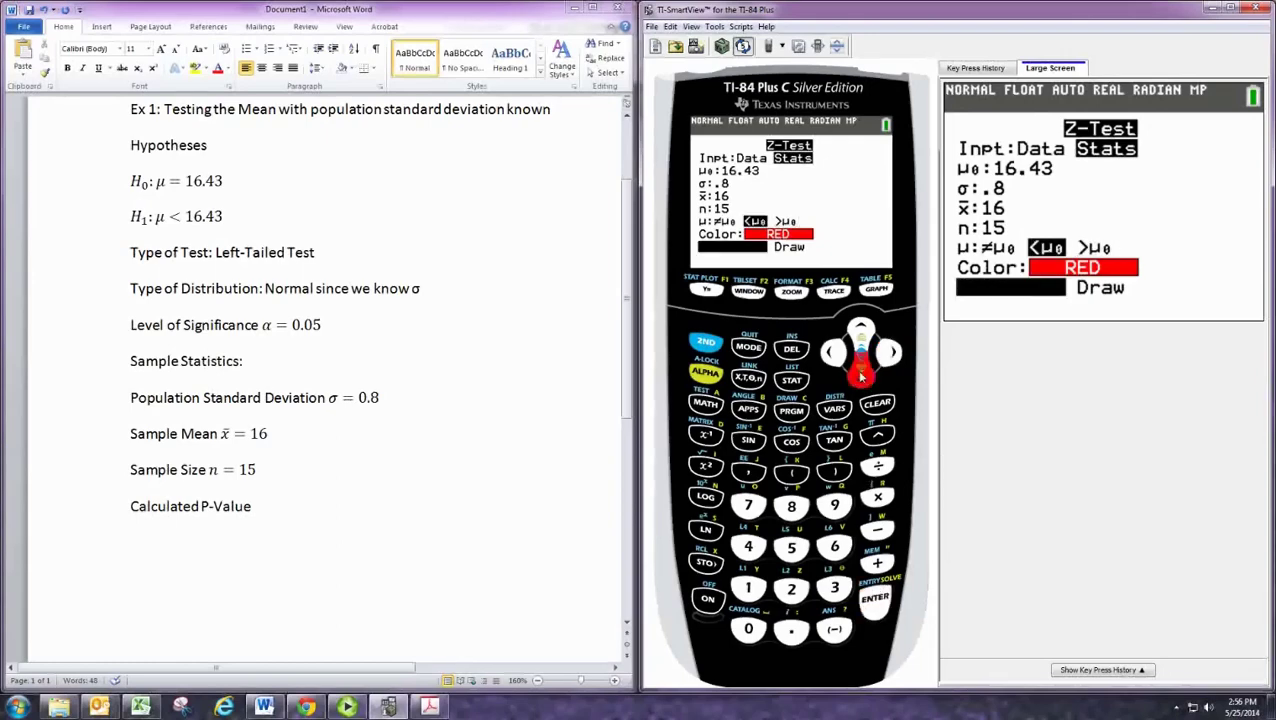
pyautogui.click(875, 603)
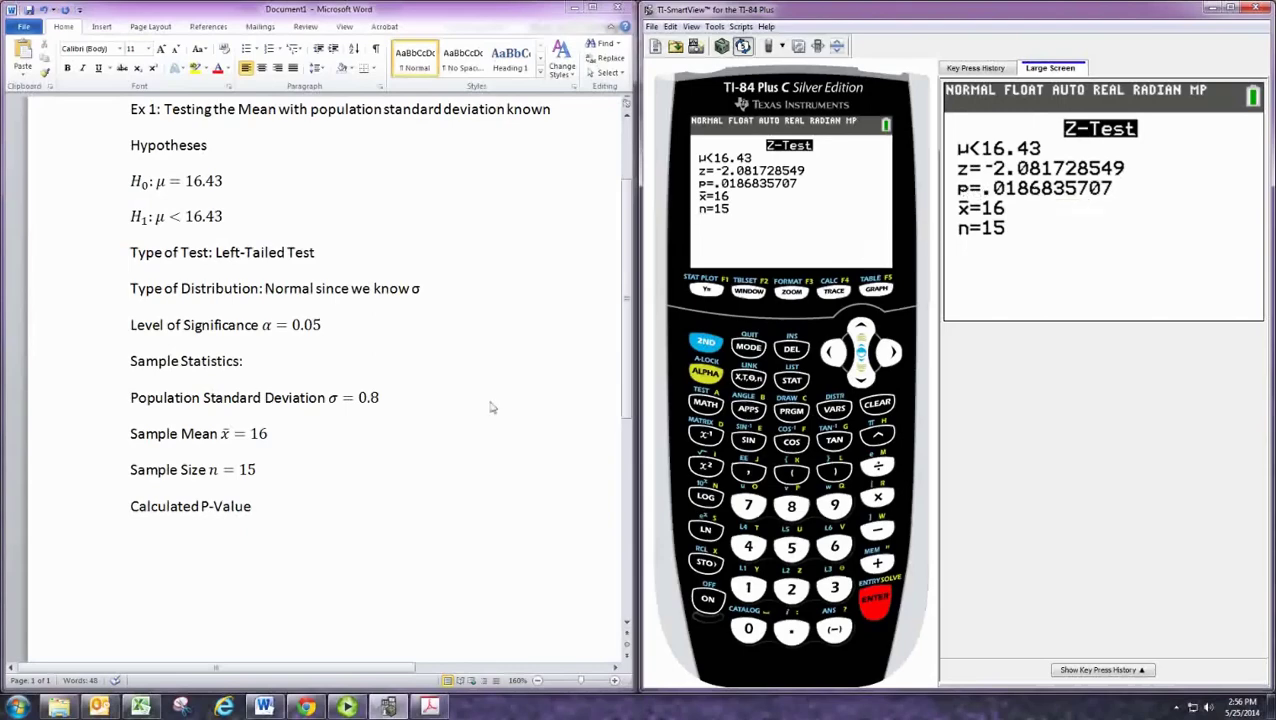
pyautogui.click(285, 512)
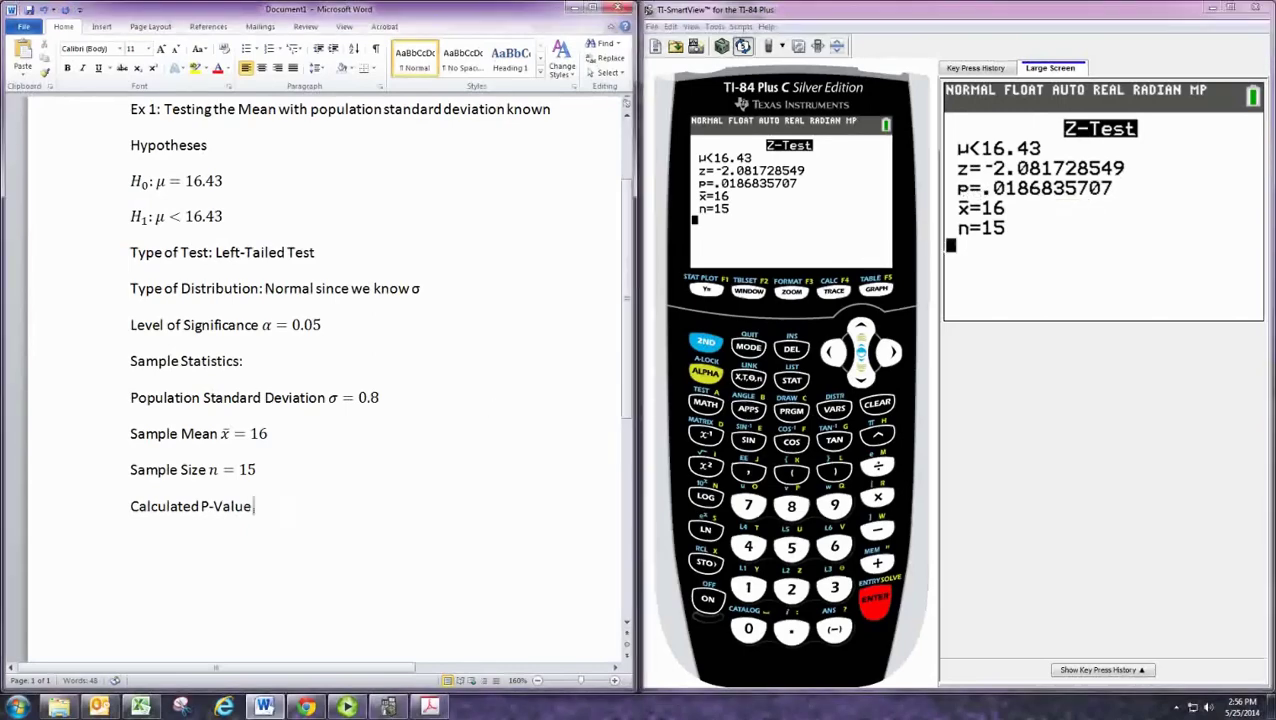
# Step: Insert the equation P = 0.01868 after Calculated P-Value and start a new line
pyautogui.click(101, 27)
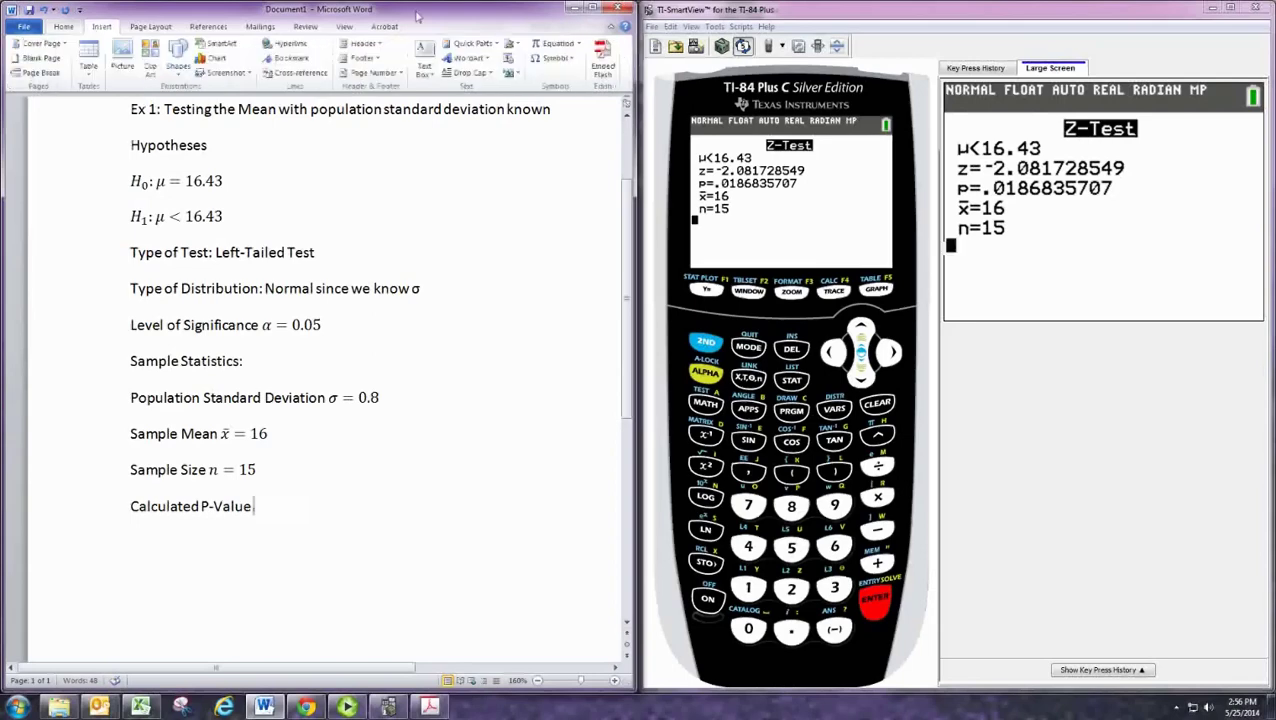
pyautogui.click(545, 45)
pyautogui.write('P = 0.0')
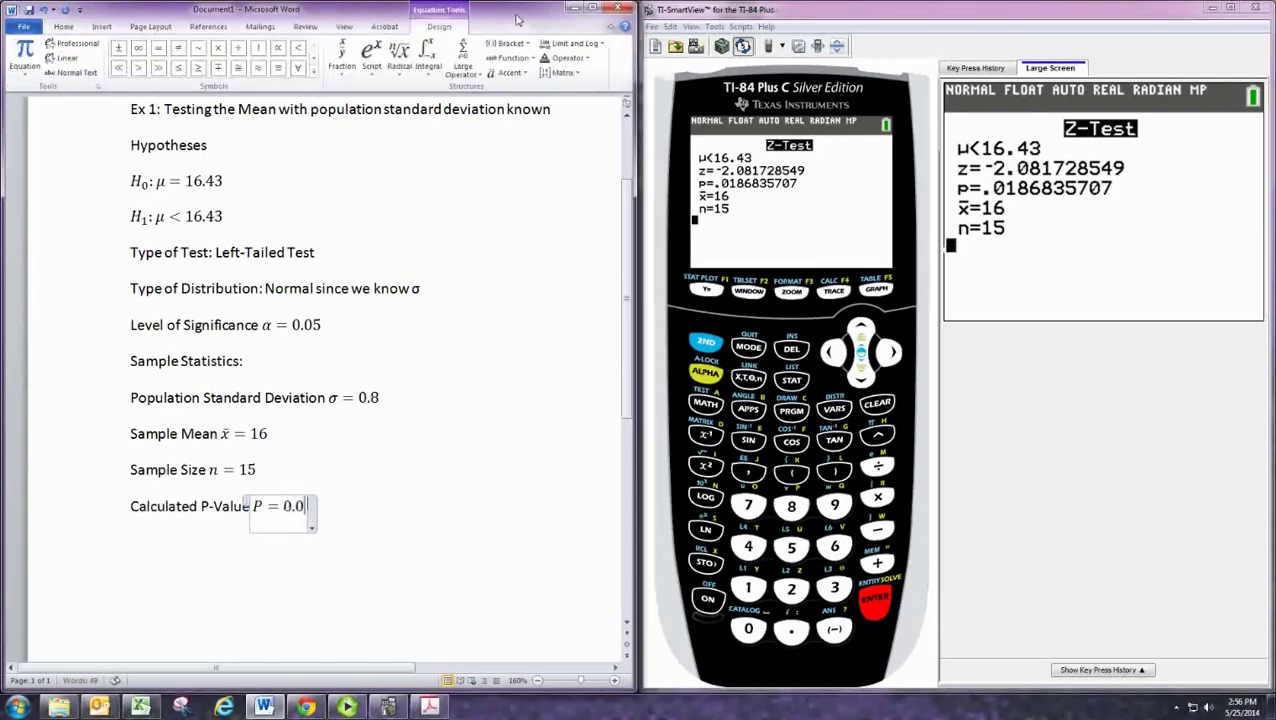
pyautogui.write('1868')
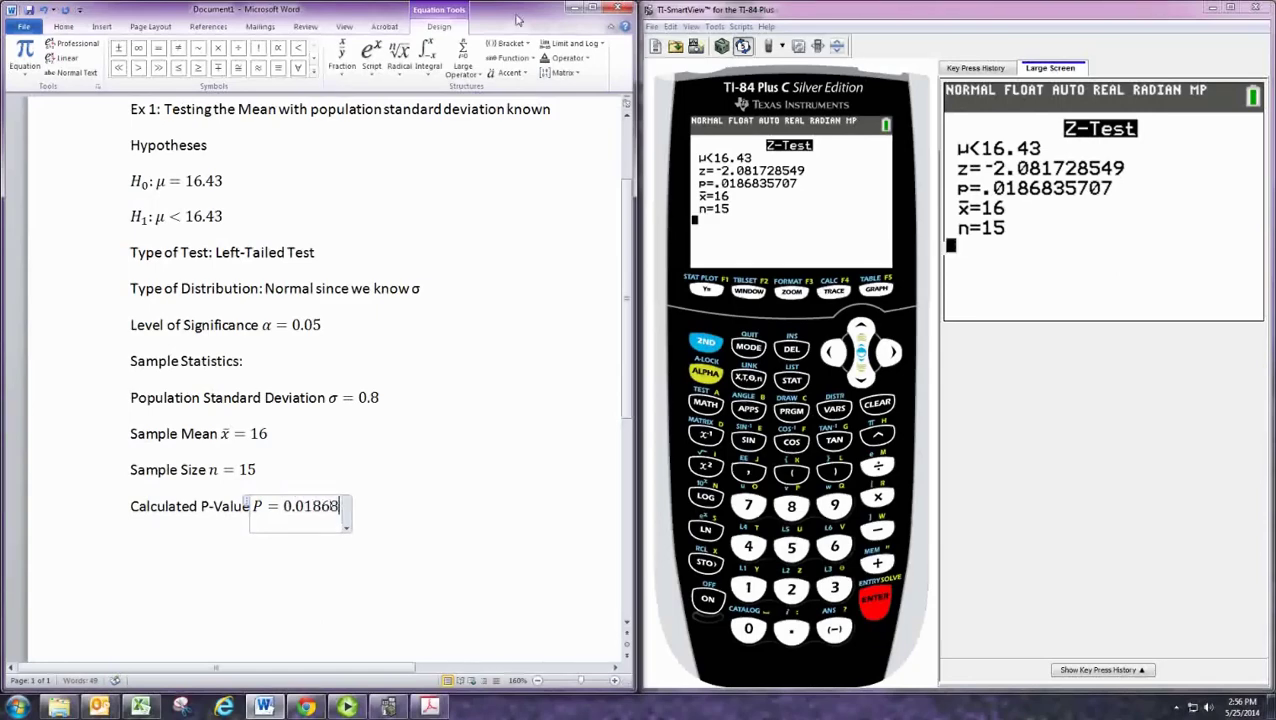
pyautogui.press('Right')
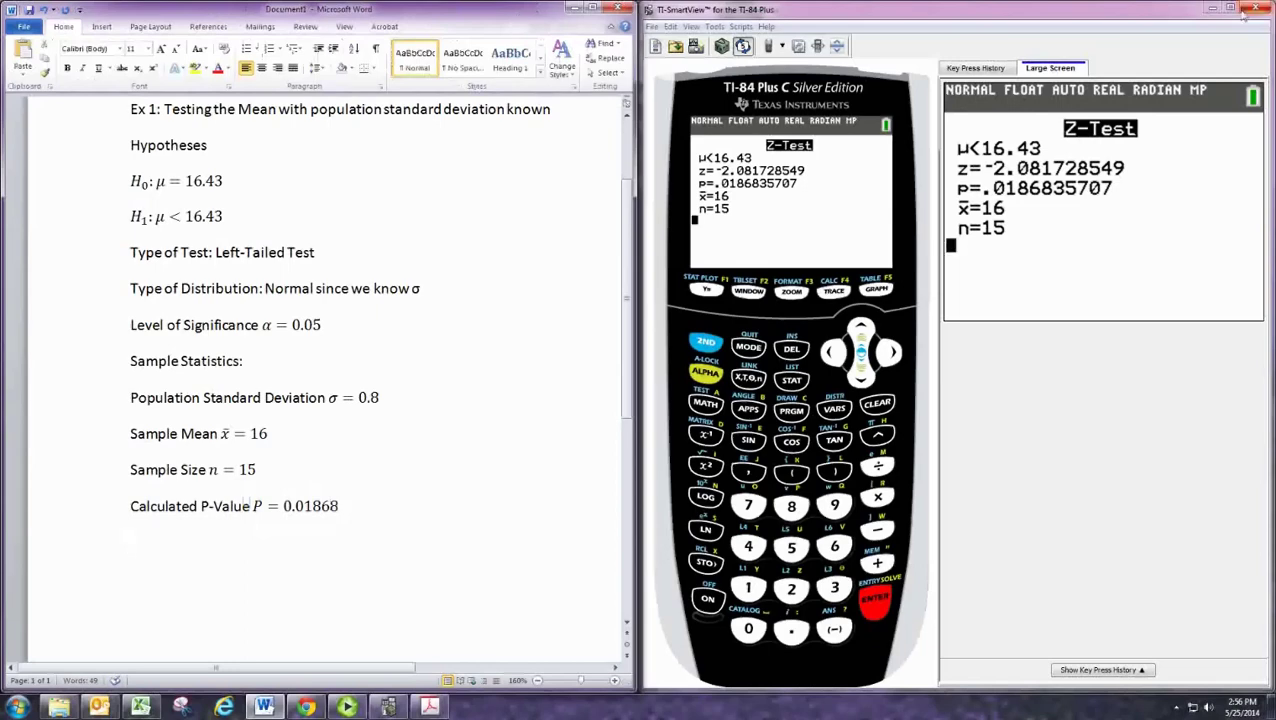
pyautogui.press('Return')
# Step: Reopen the Z-Test and choose Draw to show the shaded left-tail curve with z=-2.0817, p=.0187
pyautogui.click(705, 341)
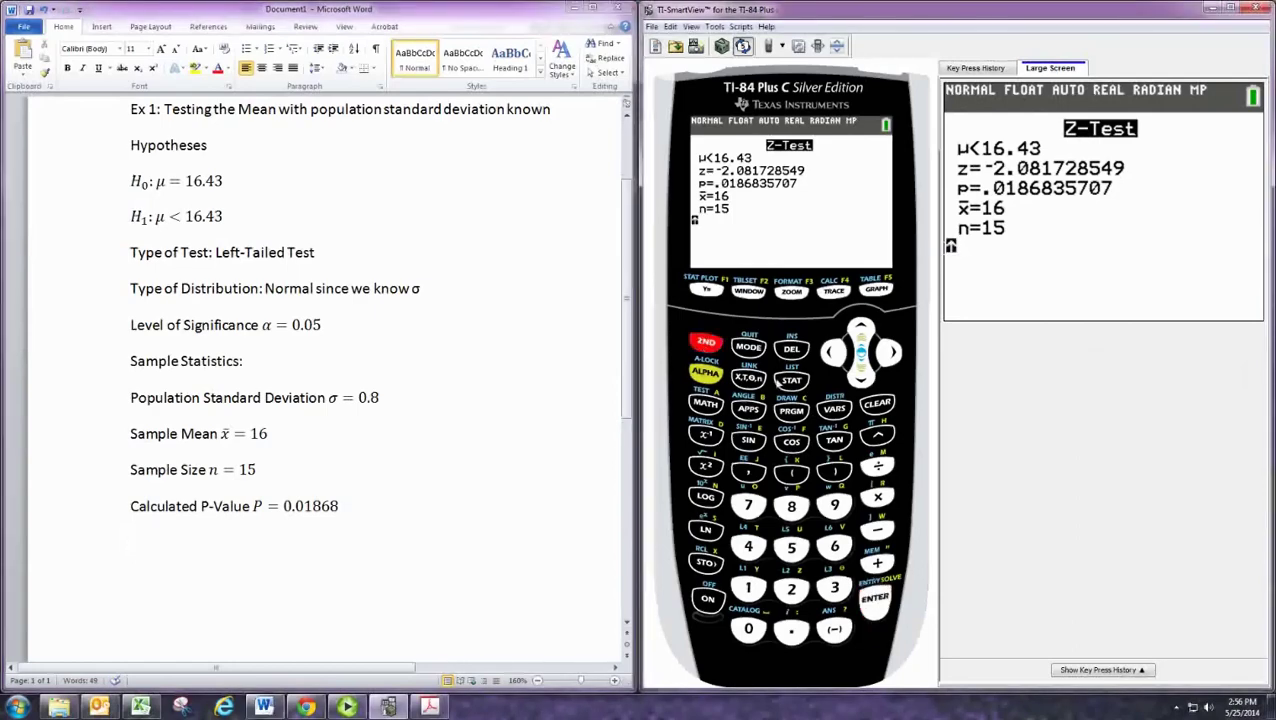
pyautogui.click(791, 380)
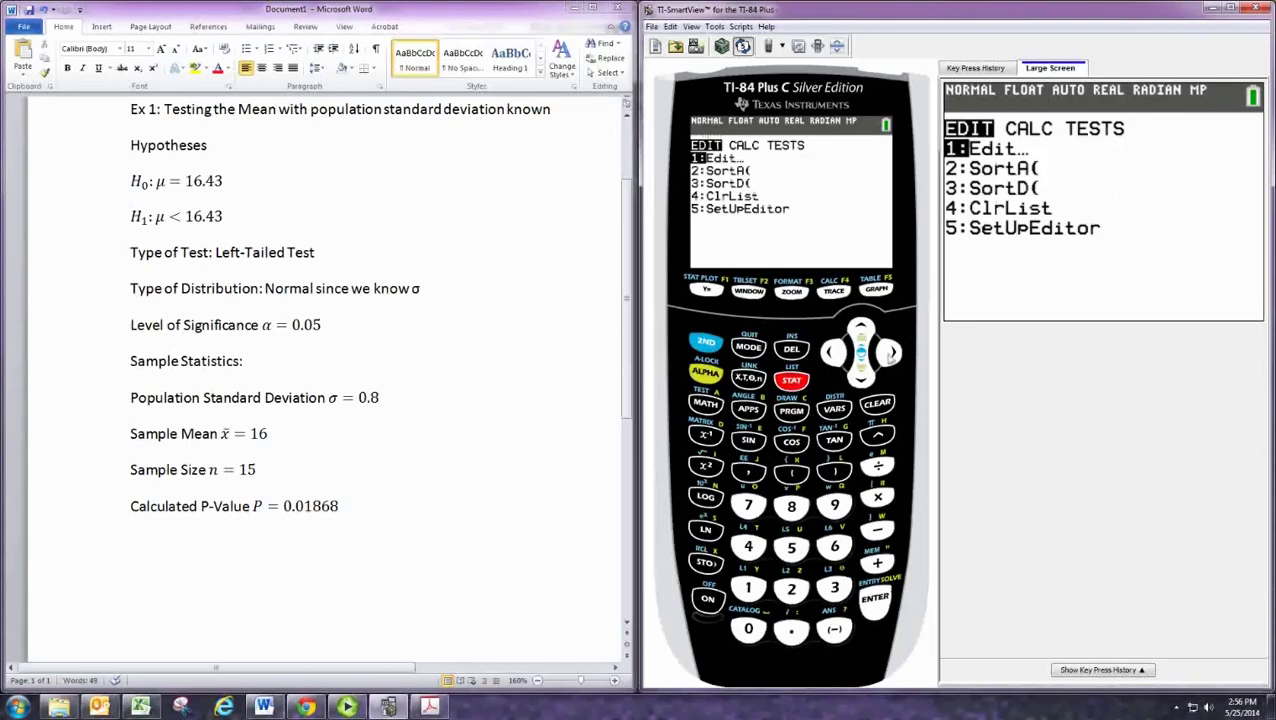
pyautogui.click(889, 353)
pyautogui.click(889, 353)
pyautogui.click(874, 597)
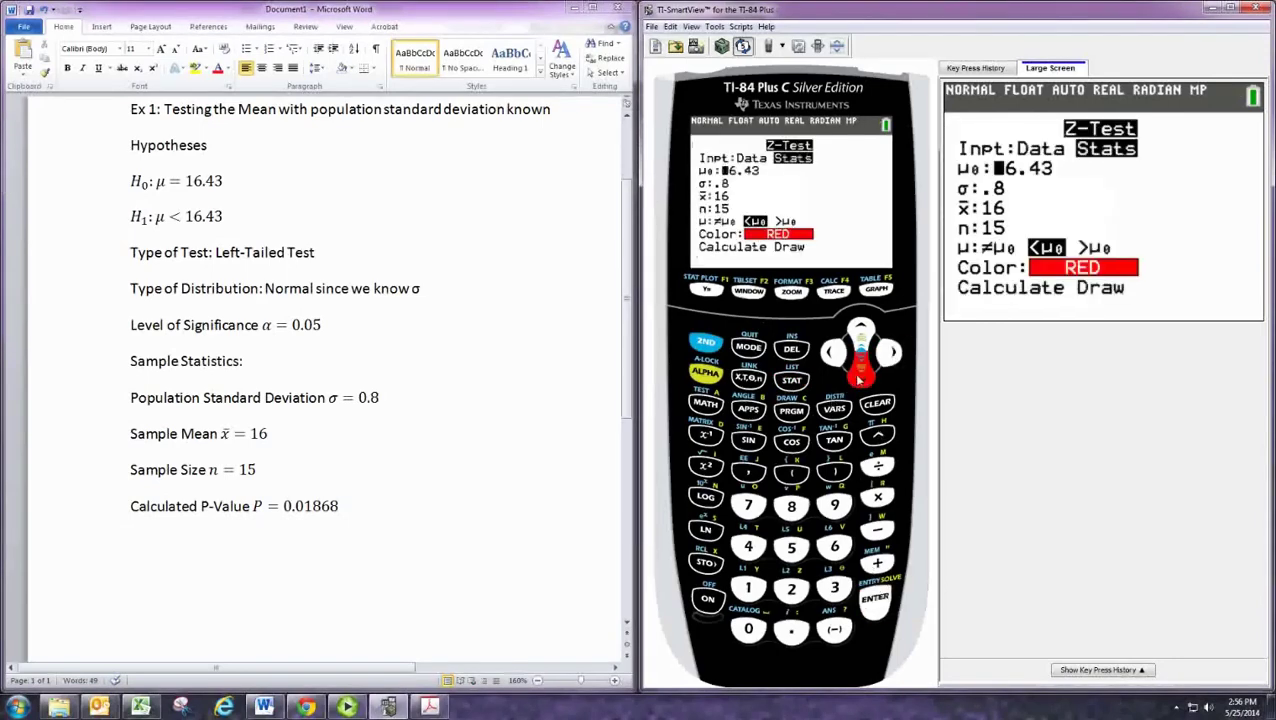
pyautogui.click(860, 378)
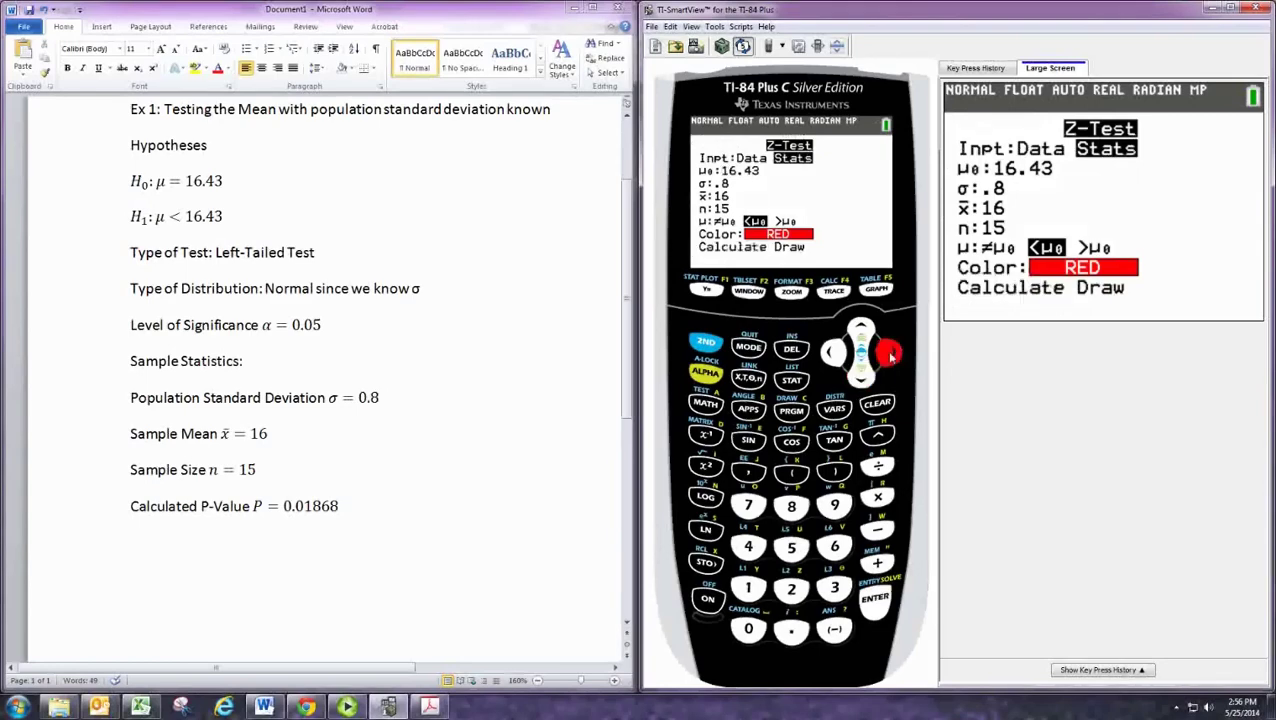
pyautogui.click(876, 600)
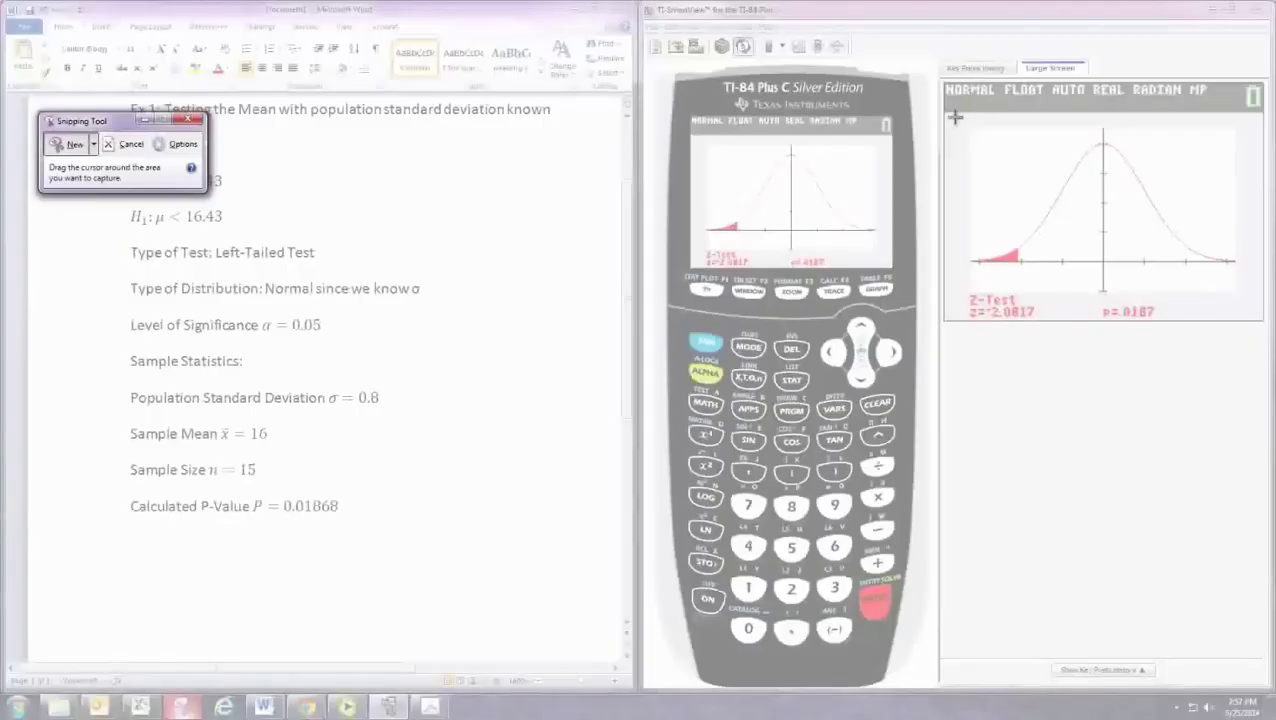
# Step: Snip the calculator's Z-Test graph, paste it below the p-value line and shrink it to about half size
pyautogui.moveTo(944, 112); pyautogui.dragTo(1268, 330)
pyautogui.click(238, 566)
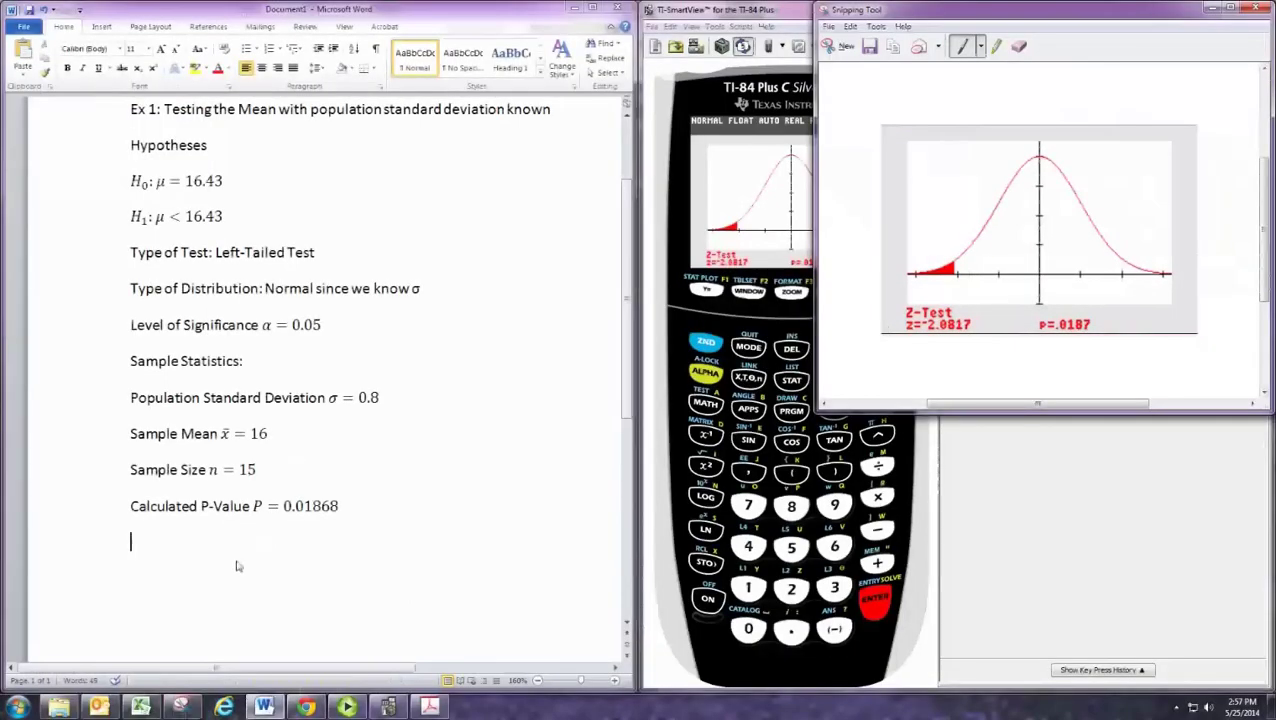
pyautogui.hotkey('ctrl', 'v')
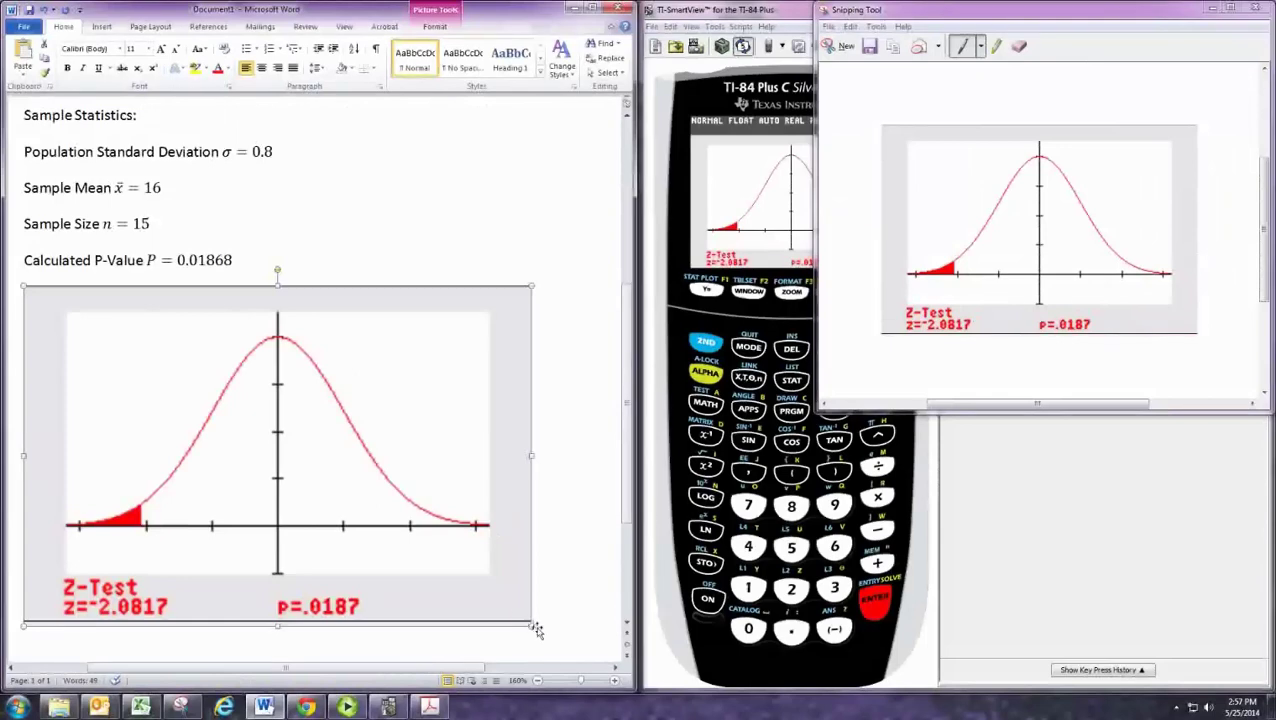
pyautogui.moveTo(531, 625); pyautogui.dragTo(326, 486)
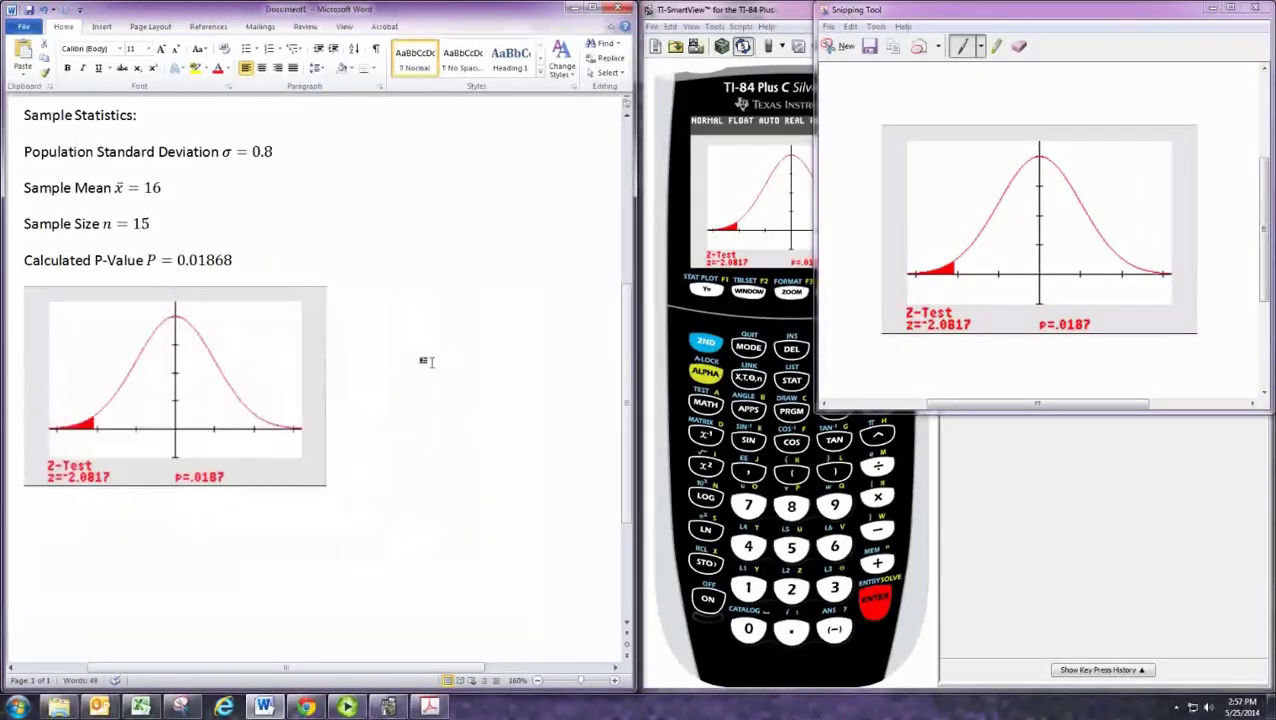
pyautogui.click(1212, 9)
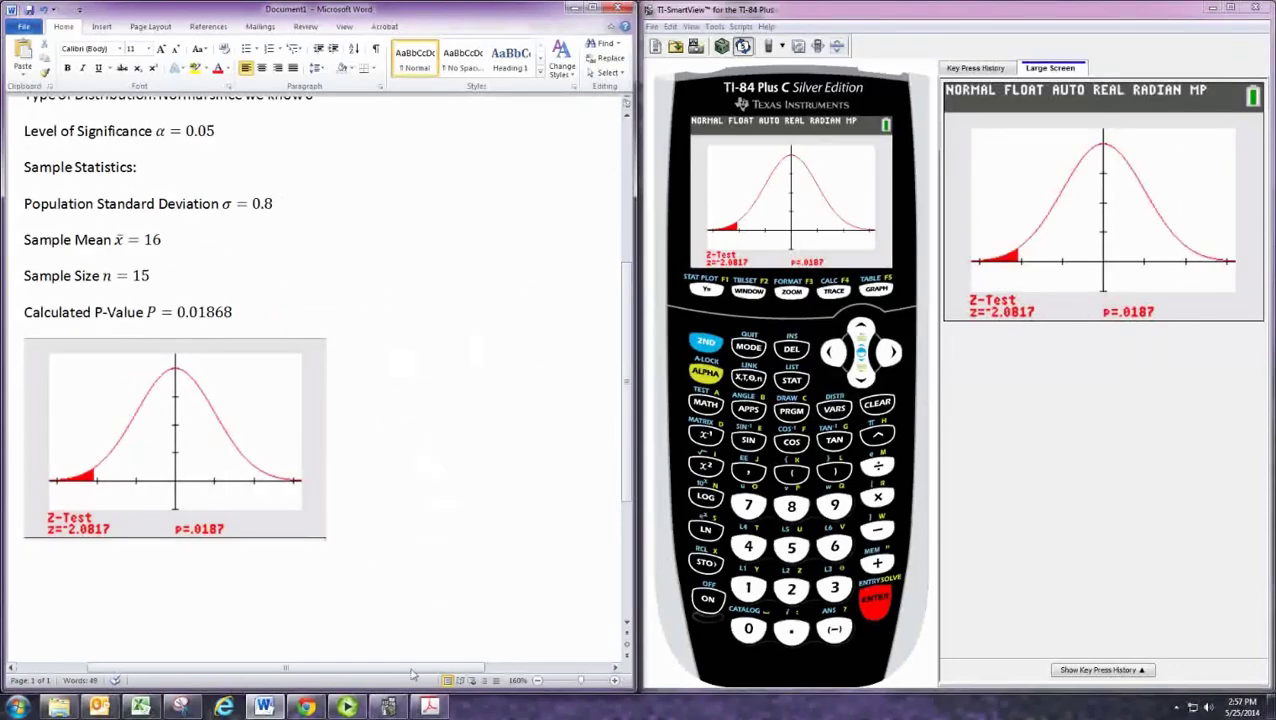
# Step: Type 'Decision: We reject the null hypothesis since' below the graph
pyautogui.moveTo(415, 668); pyautogui.dragTo(344, 668)
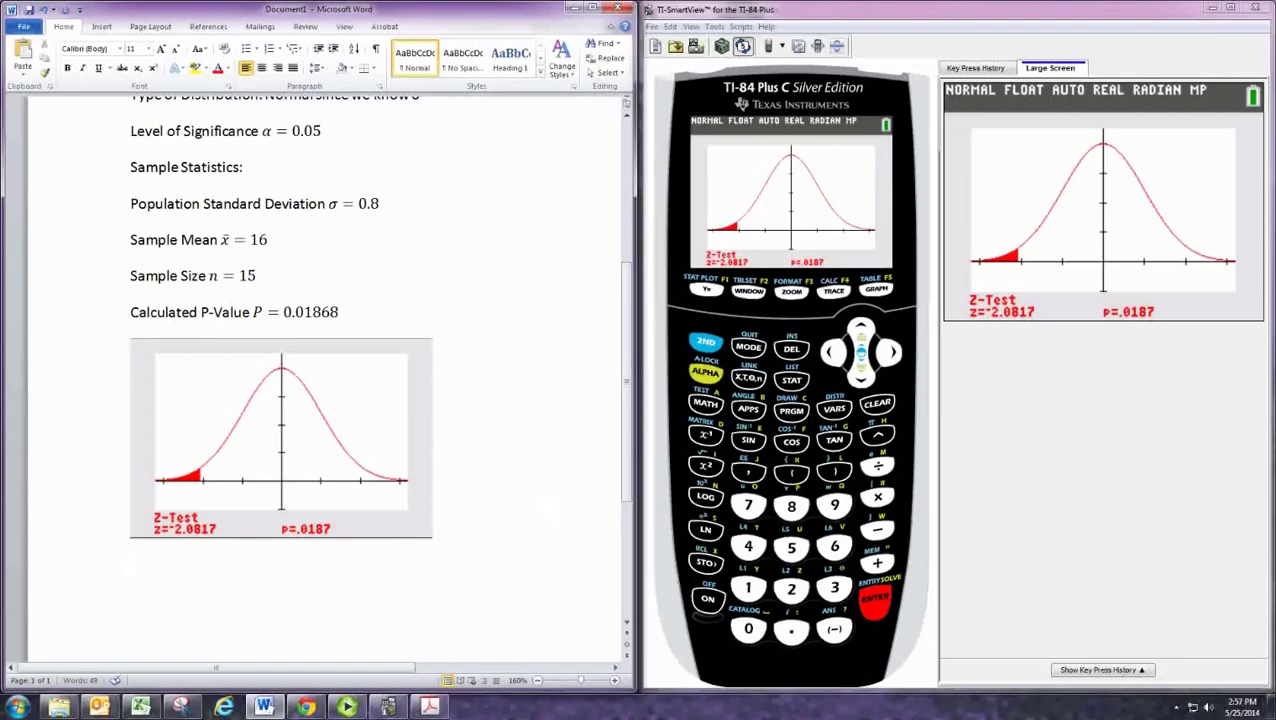
pyautogui.write('Decision: We')
pyautogui.write('rejec')
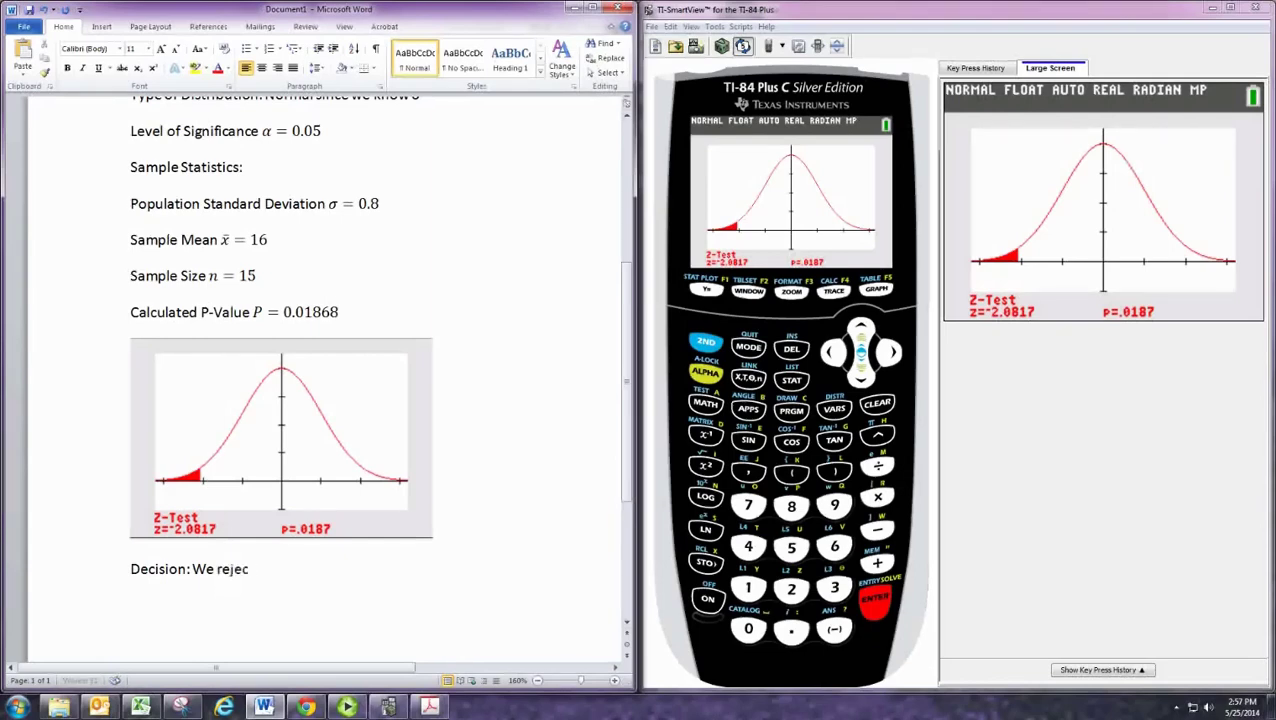
pyautogui.write('t the null hypothesis since')
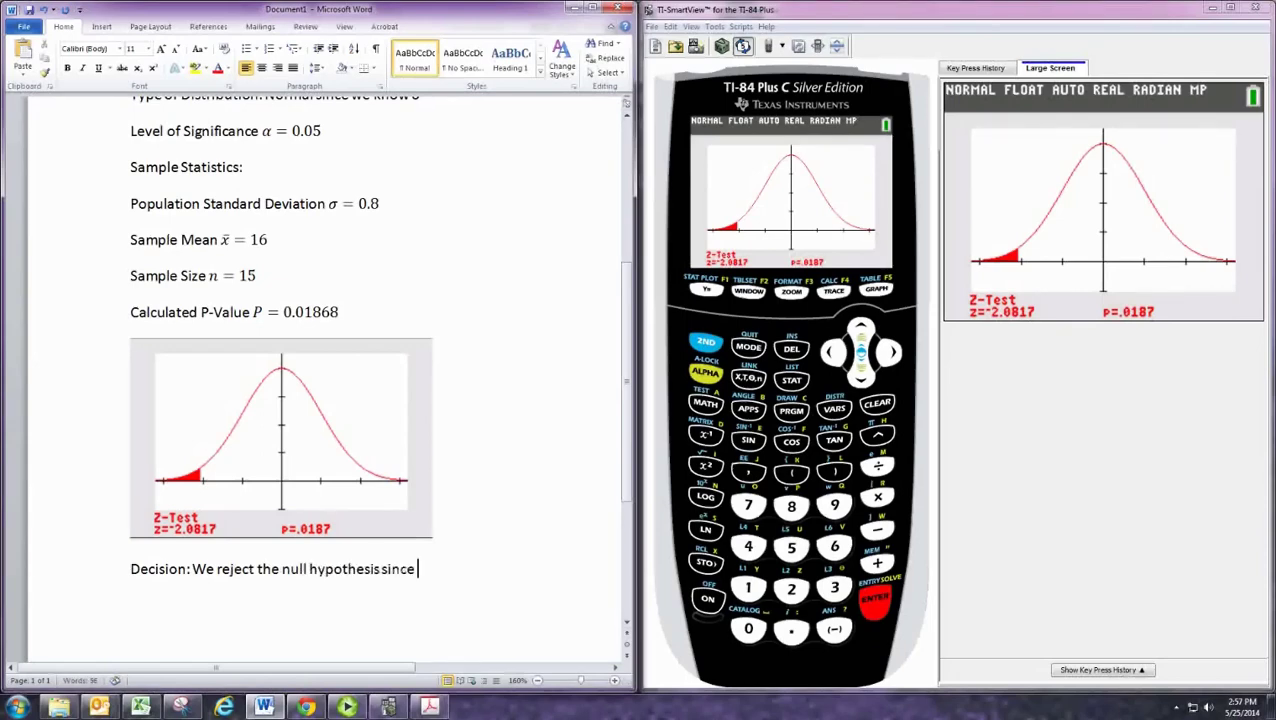
# Step: Append the equation P < α, taking α from the Basic Math symbols
pyautogui.click(101, 26)
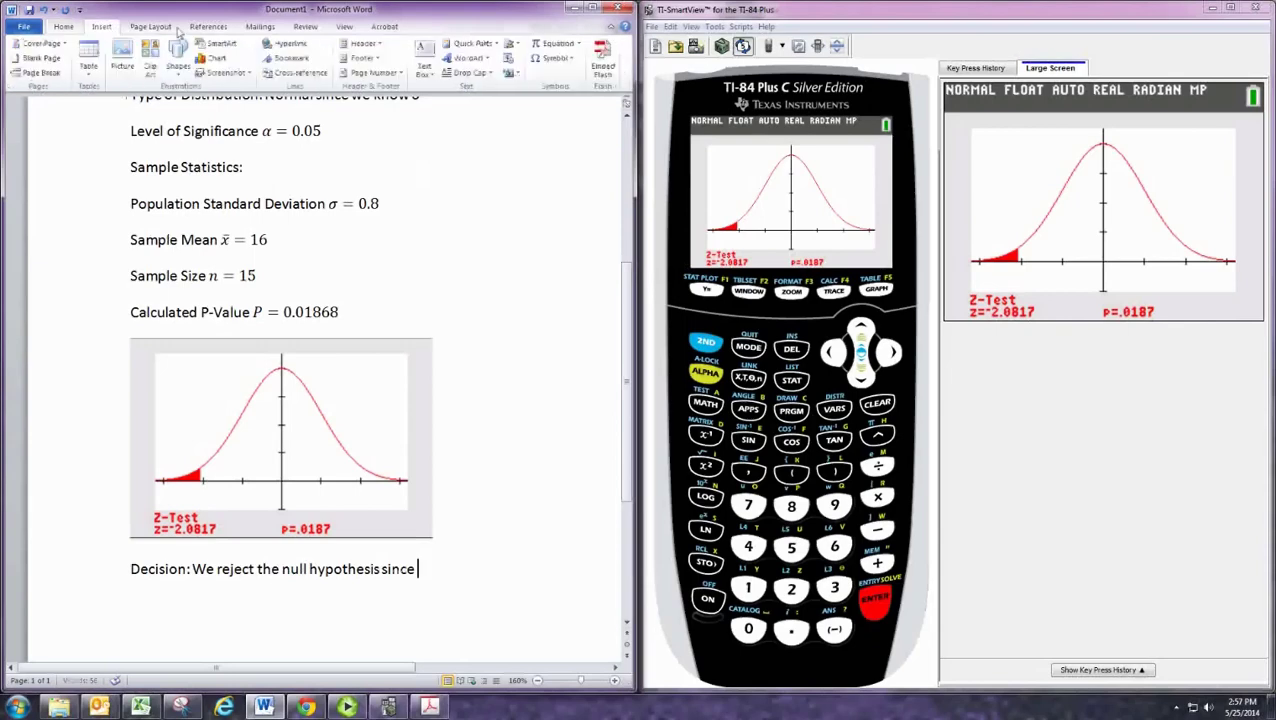
pyautogui.click(546, 53)
pyautogui.write('P <')
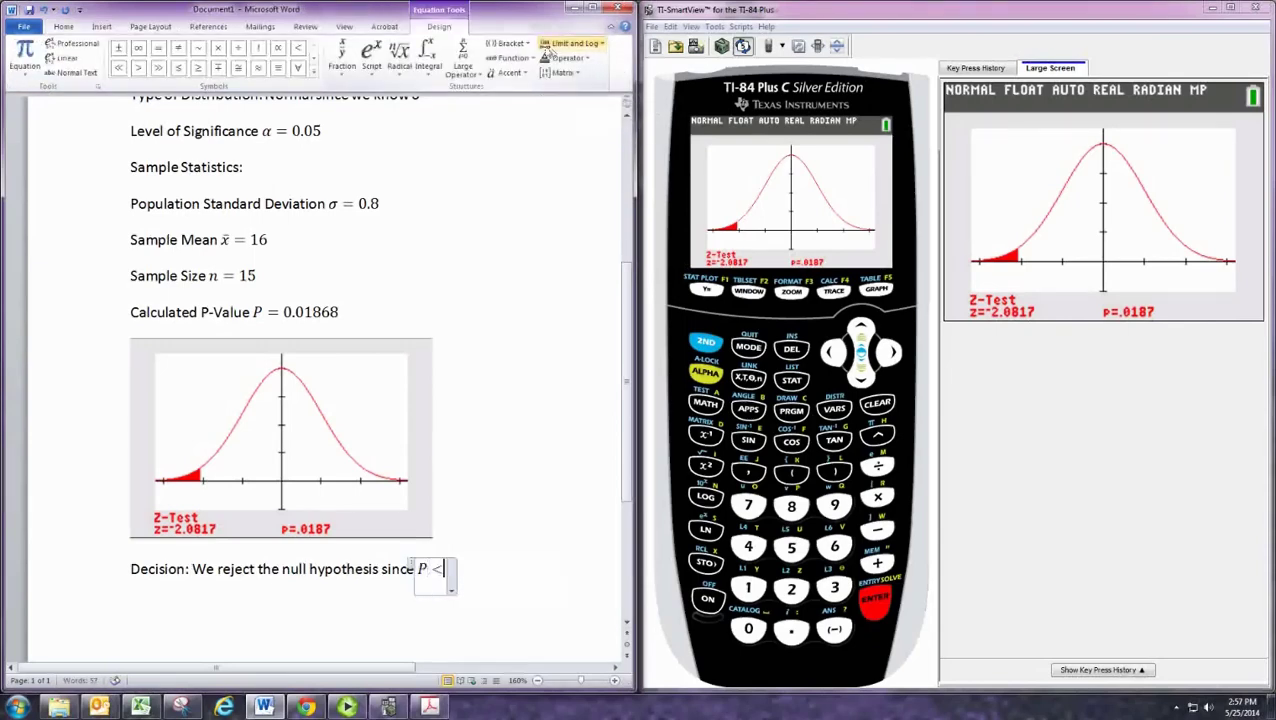
pyautogui.click(312, 77)
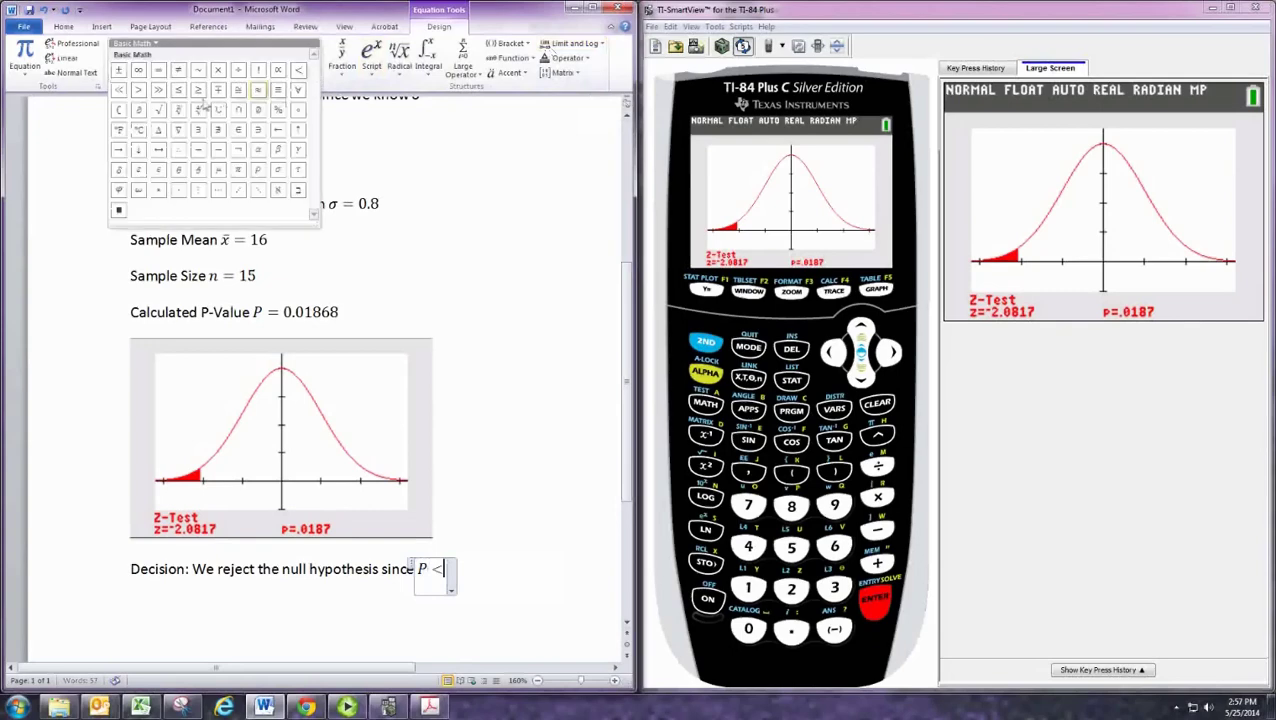
pyautogui.click(258, 149)
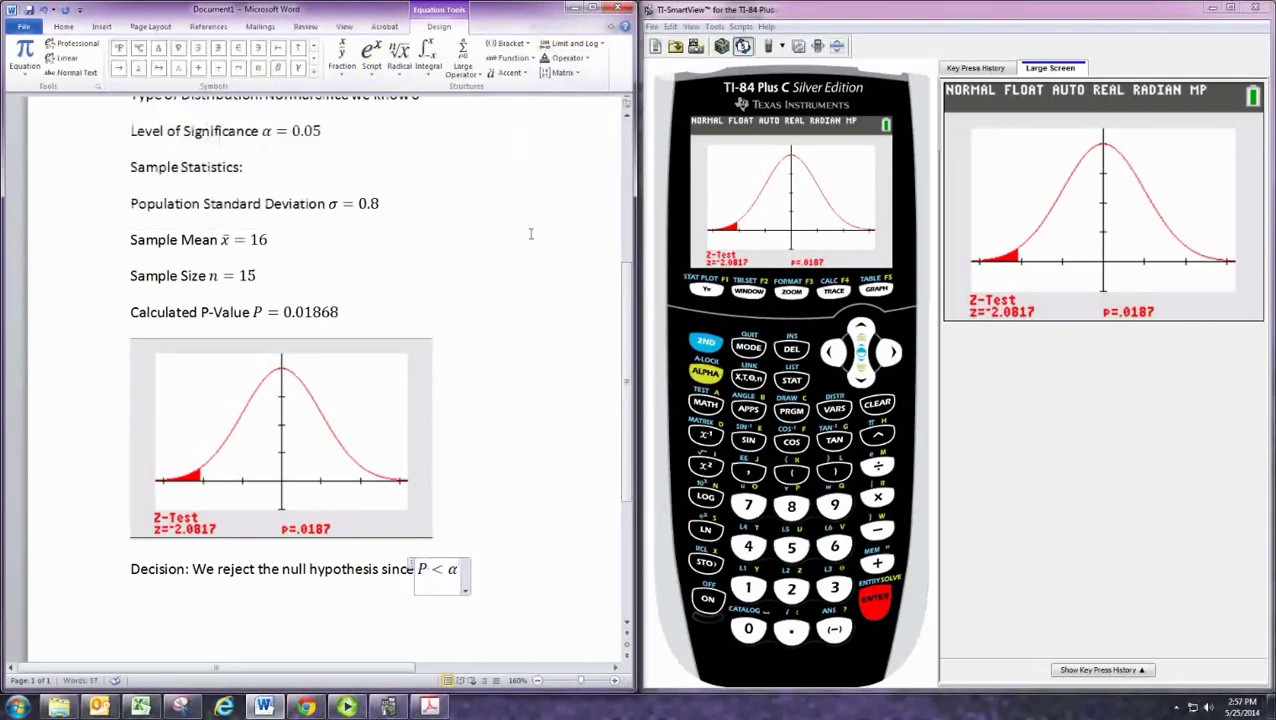
pyautogui.press('Right')
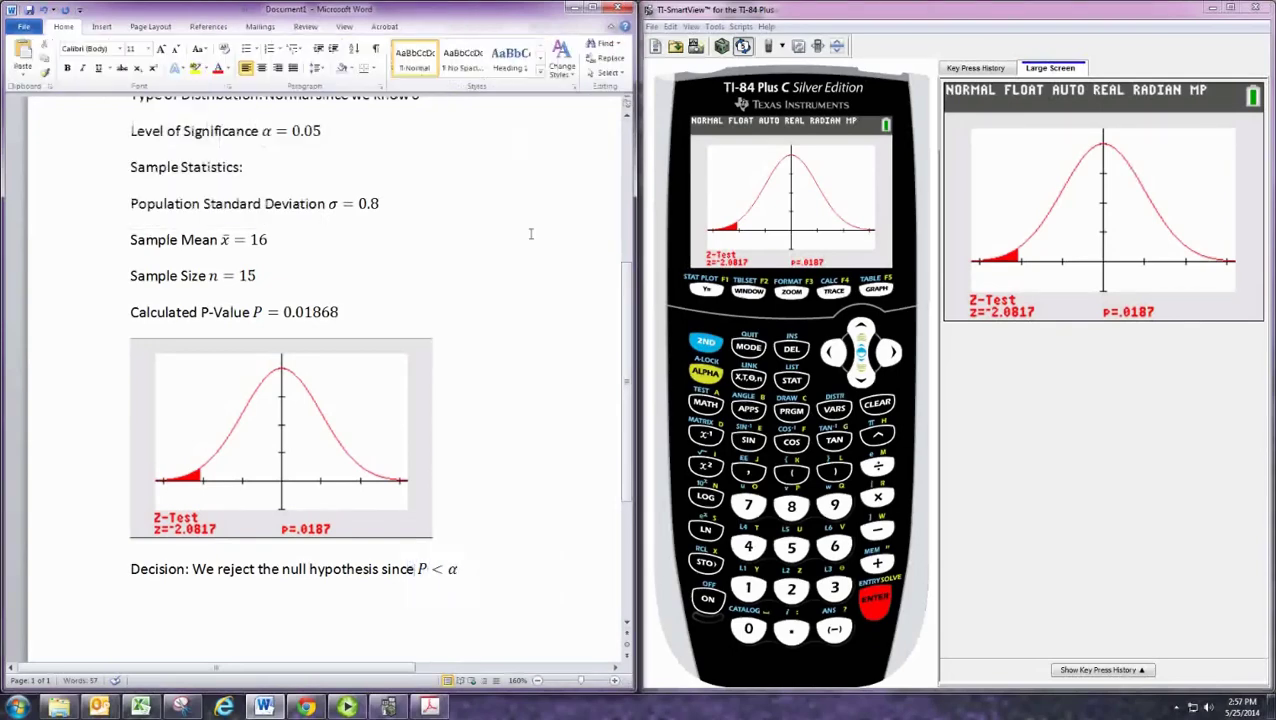
# Step: Type 'Conclusion: The sampled data supports the claim the' on the new line
pyautogui.write('Conclusion:')
pyautogui.write('The sa')
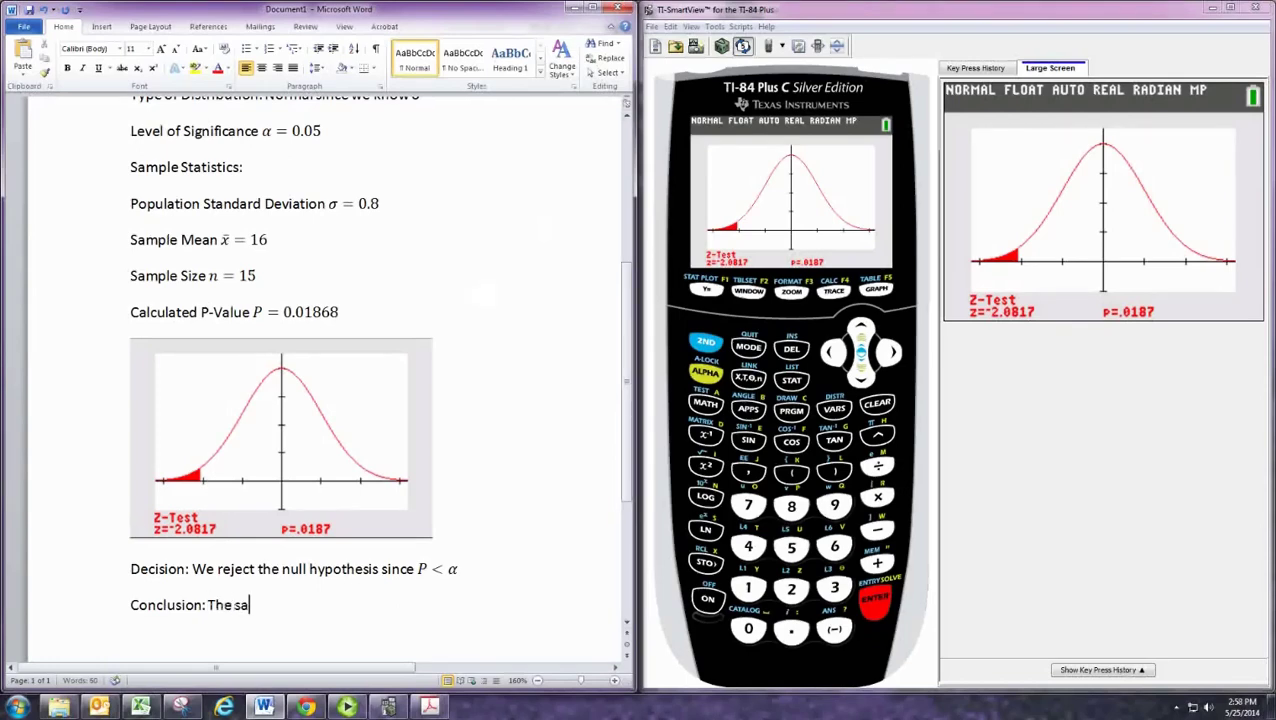
pyautogui.write('mpled data supports')
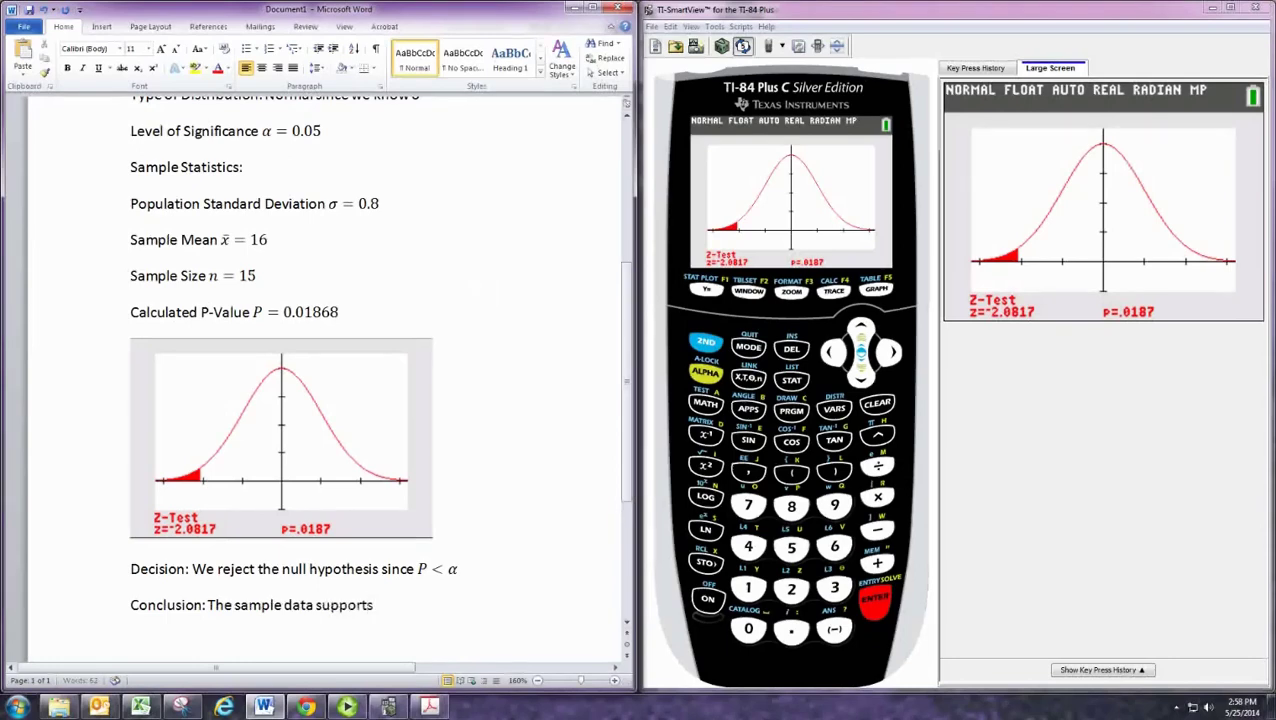
pyautogui.write(' the claim the')
pyautogui.scroll(4, 489, 290)
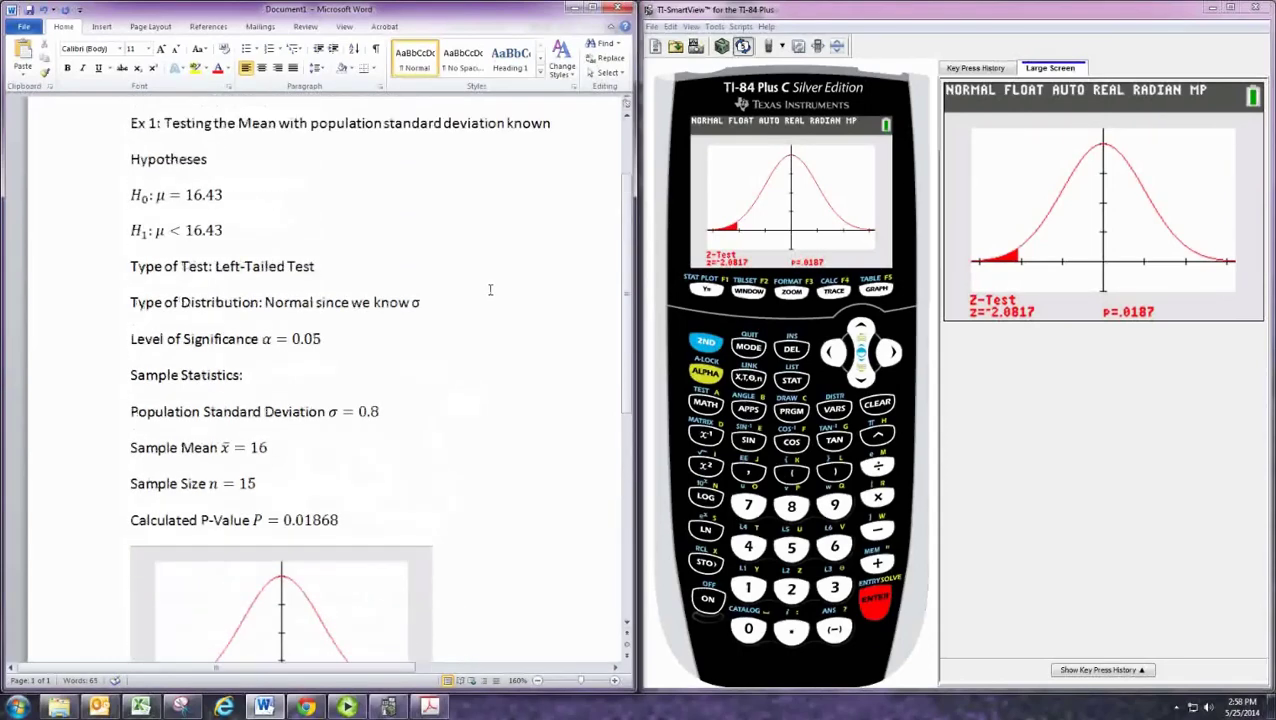
# Step: Finish the conclusion, per the textbook PDF, saying the swimmer swims faster with the new pair of goggles
pyautogui.hotkey('alt', 'Tab')
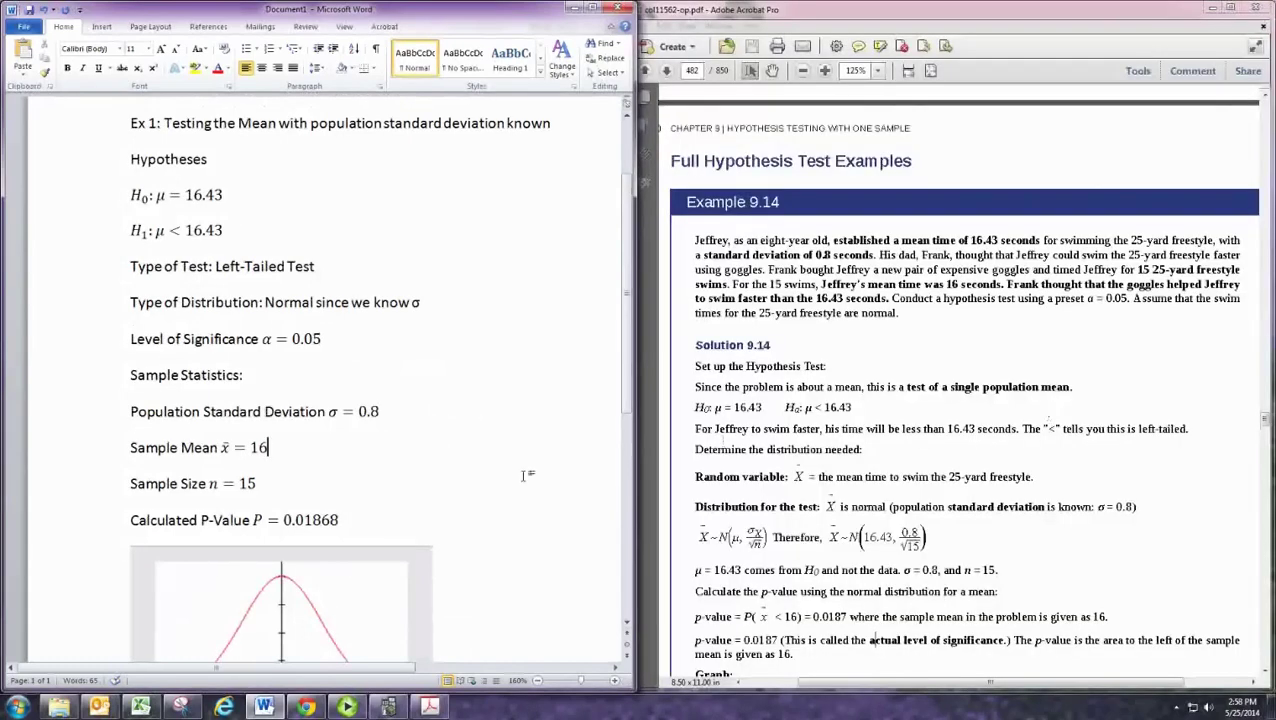
pyautogui.scroll(-3, 534, 475)
pyautogui.scroll(-3, 534, 475)
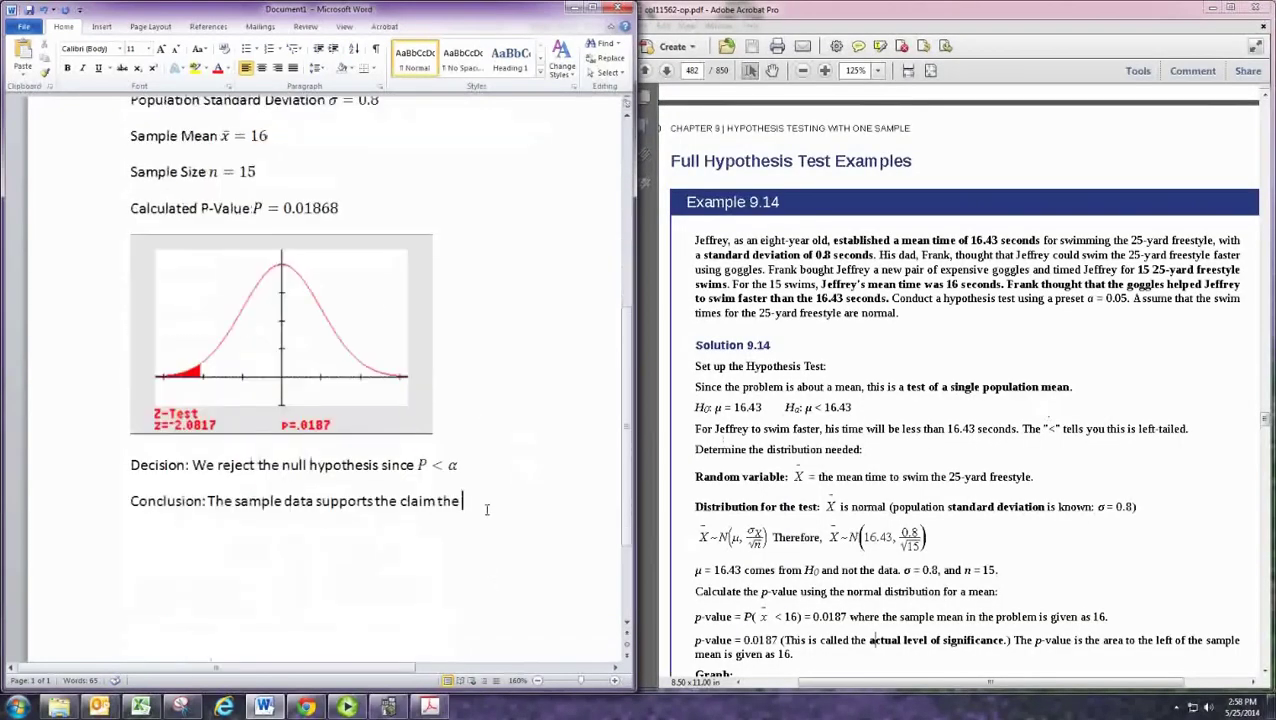
pyautogui.press('BackSpace')
pyautogui.press('BackSpace')
pyautogui.write("at Jeffrey's mean time is")
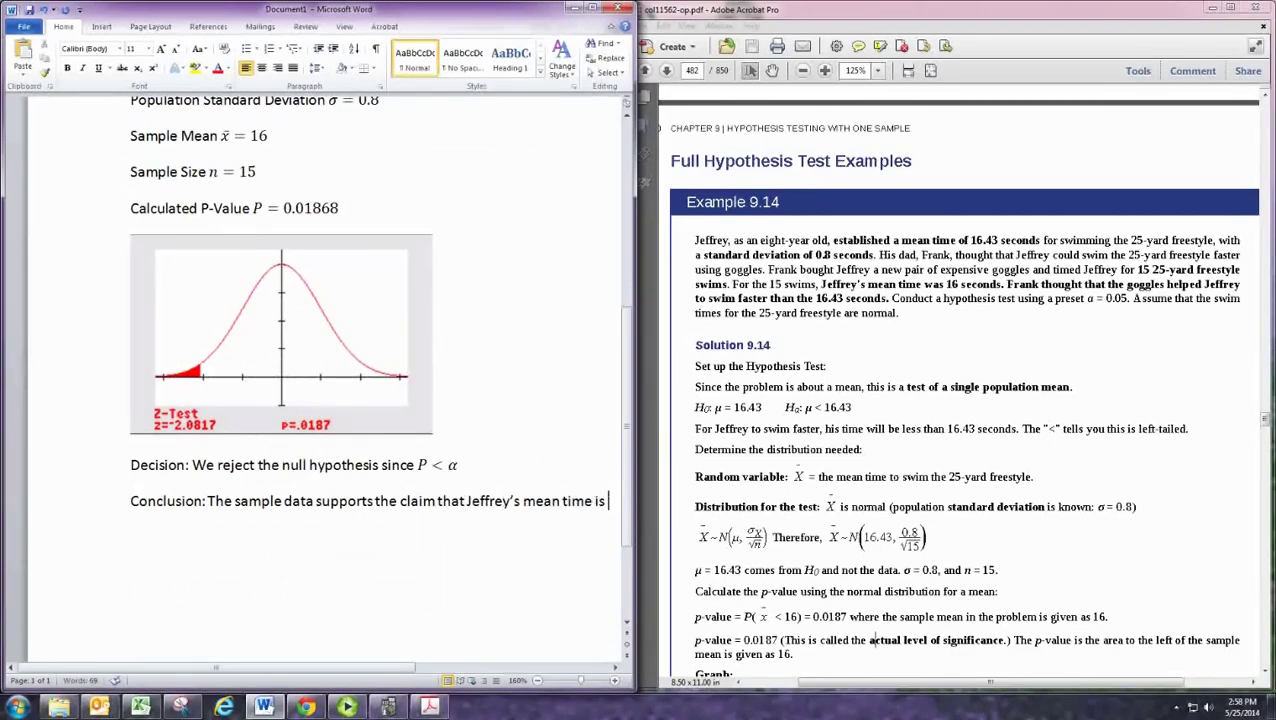
pyautogui.press('BackSpace')
pyautogui.press('BackSpace')
pyautogui.press('BackSpace')
pyautogui.press('BackSpace')
pyautogui.press('BackSpace')
pyautogui.press('BackSpace')
pyautogui.press('BackSpace')
pyautogui.press('BackSpace')
pyautogui.press('BackSpace')
pyautogui.press('BackSpace')
pyautogui.press('BackSpace')
pyautogui.press('BackSpace')
pyautogui.press('BackSpace')
pyautogui.press('BackSpace')
pyautogui.press('BackSpace')
pyautogui.press('BackSpace')
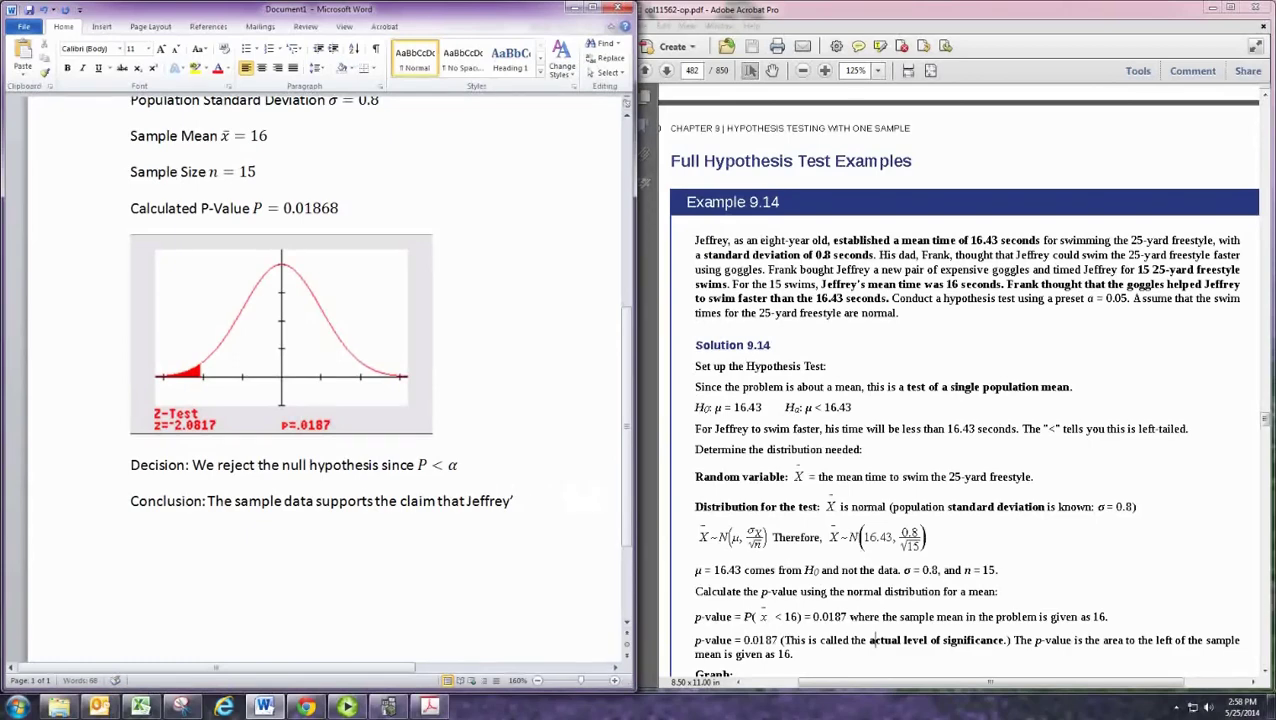
pyautogui.write('swims faster with')
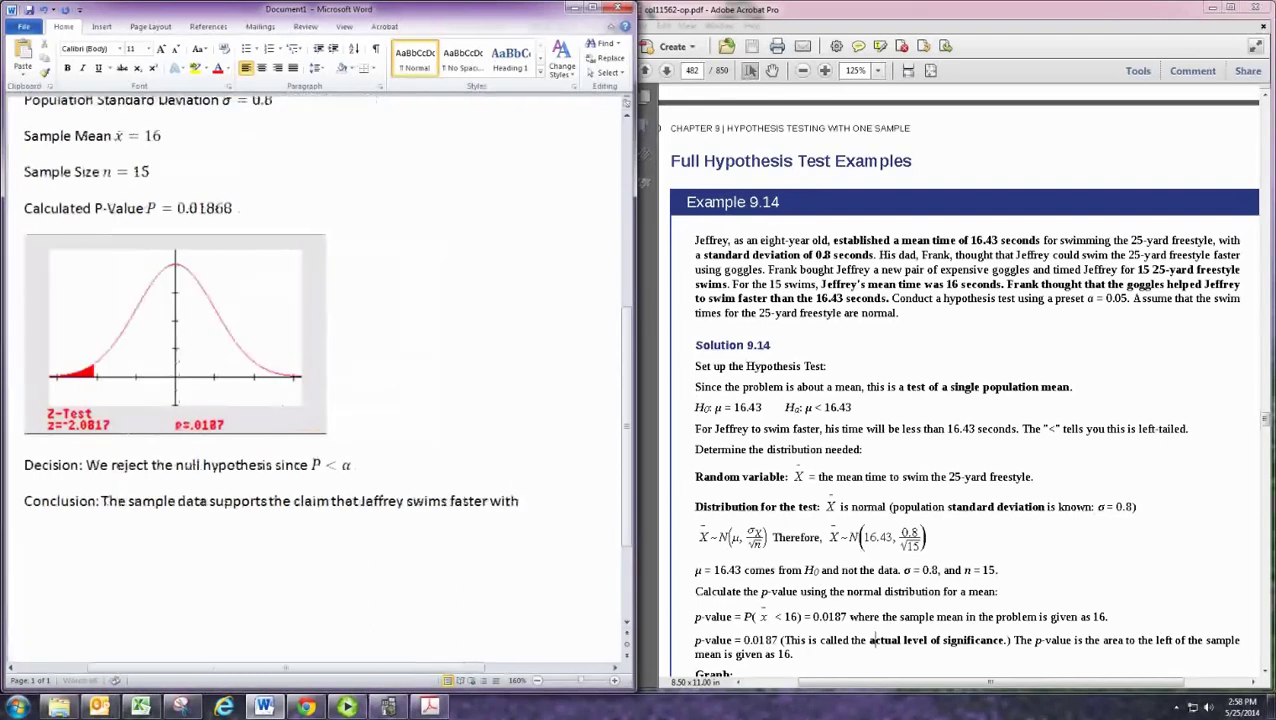
pyautogui.write(' the new pair of')
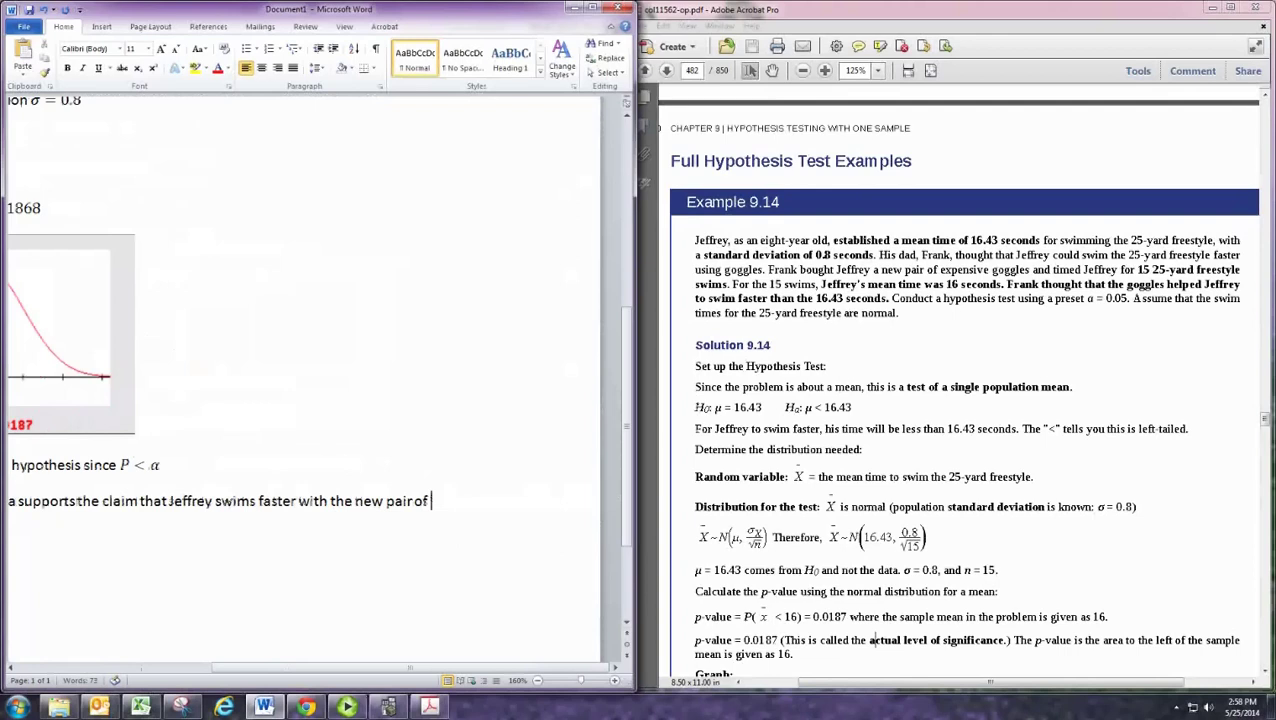
pyautogui.write(' goggles.')
pyautogui.click(597, 7)
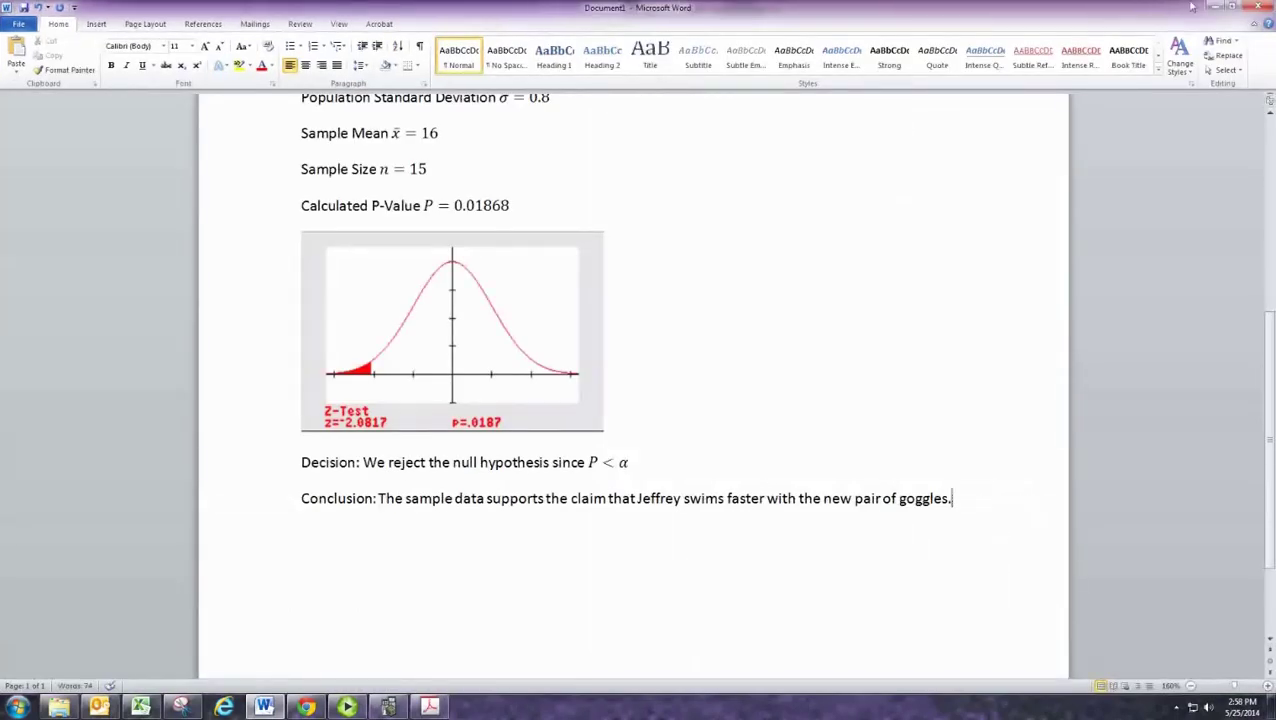
pyautogui.doubleClick(998, 14)
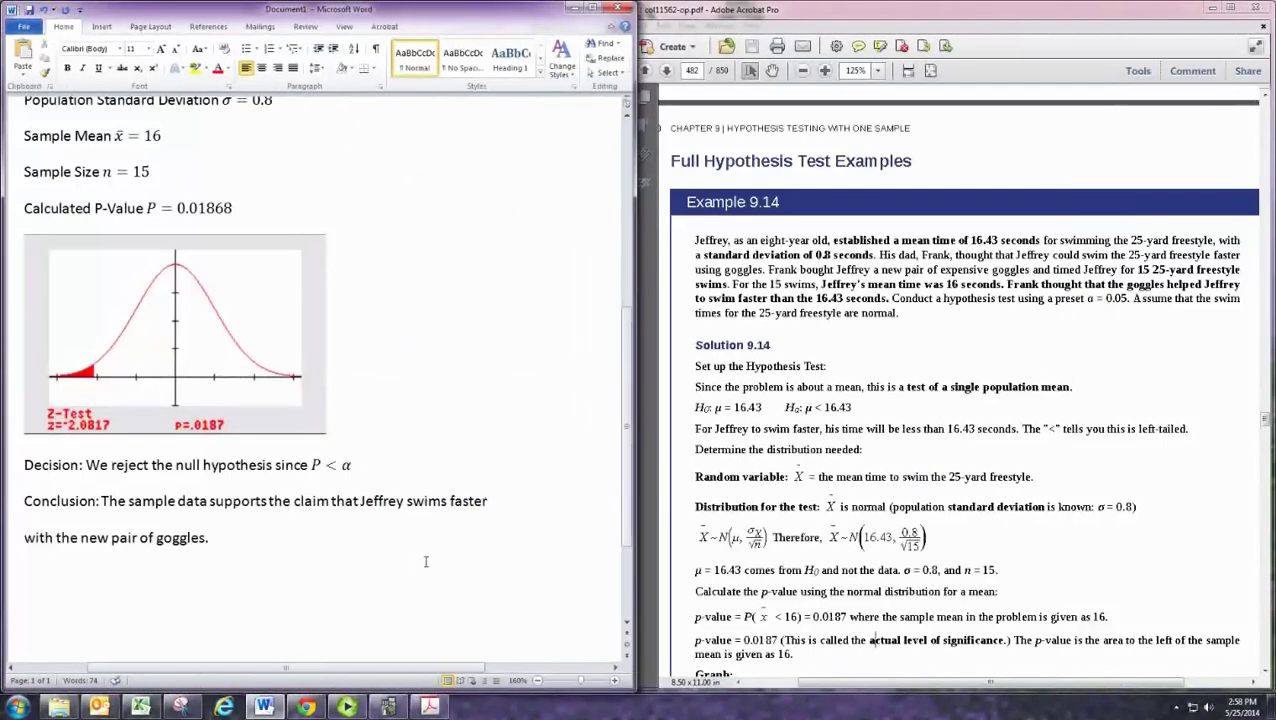
# Step: Scroll through the finished write-up, then bring TI-SmartView back beside the report
pyautogui.click(333, 590)
pyautogui.scroll(8, 323, 587)
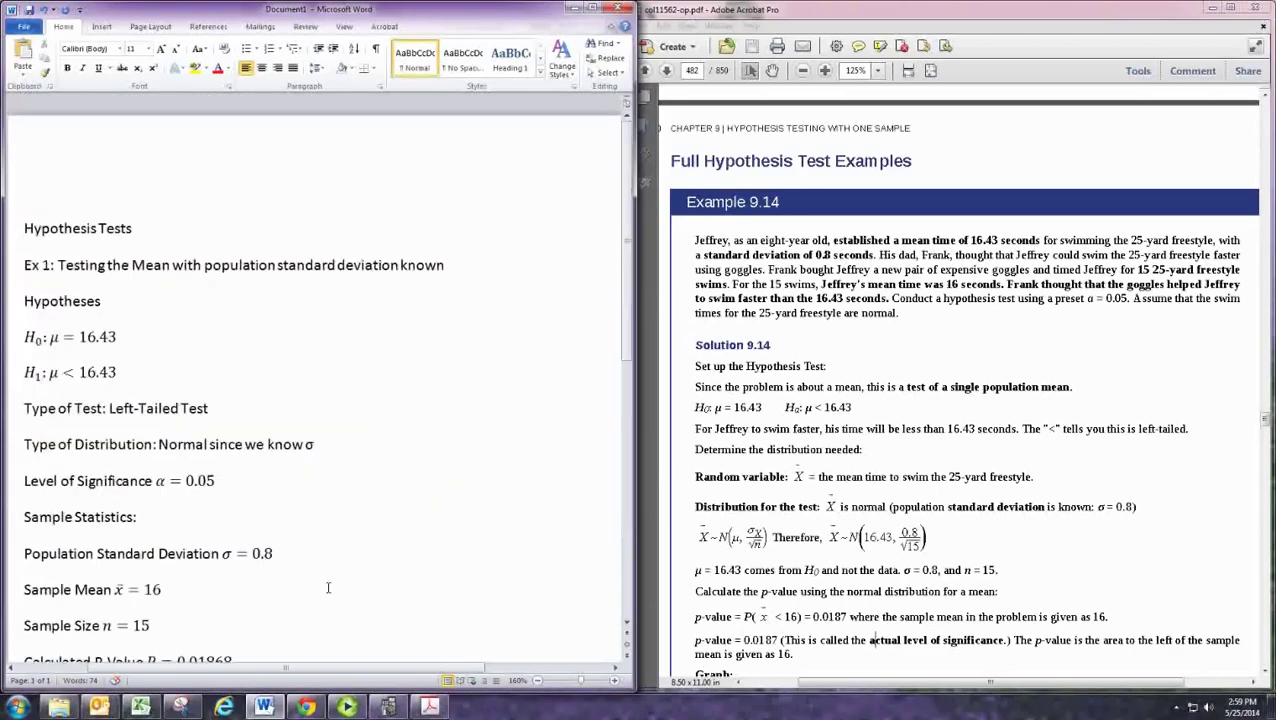
pyautogui.scroll(-9, 323, 587)
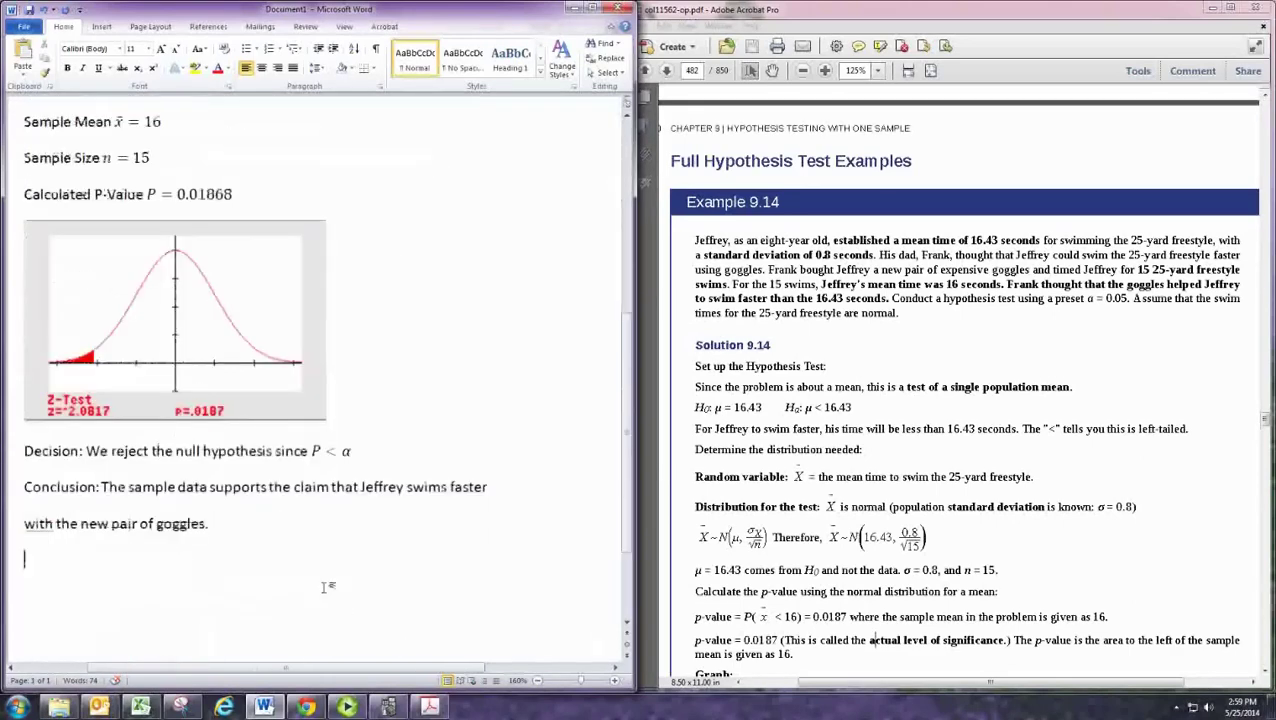
pyautogui.scroll(8, 323, 587)
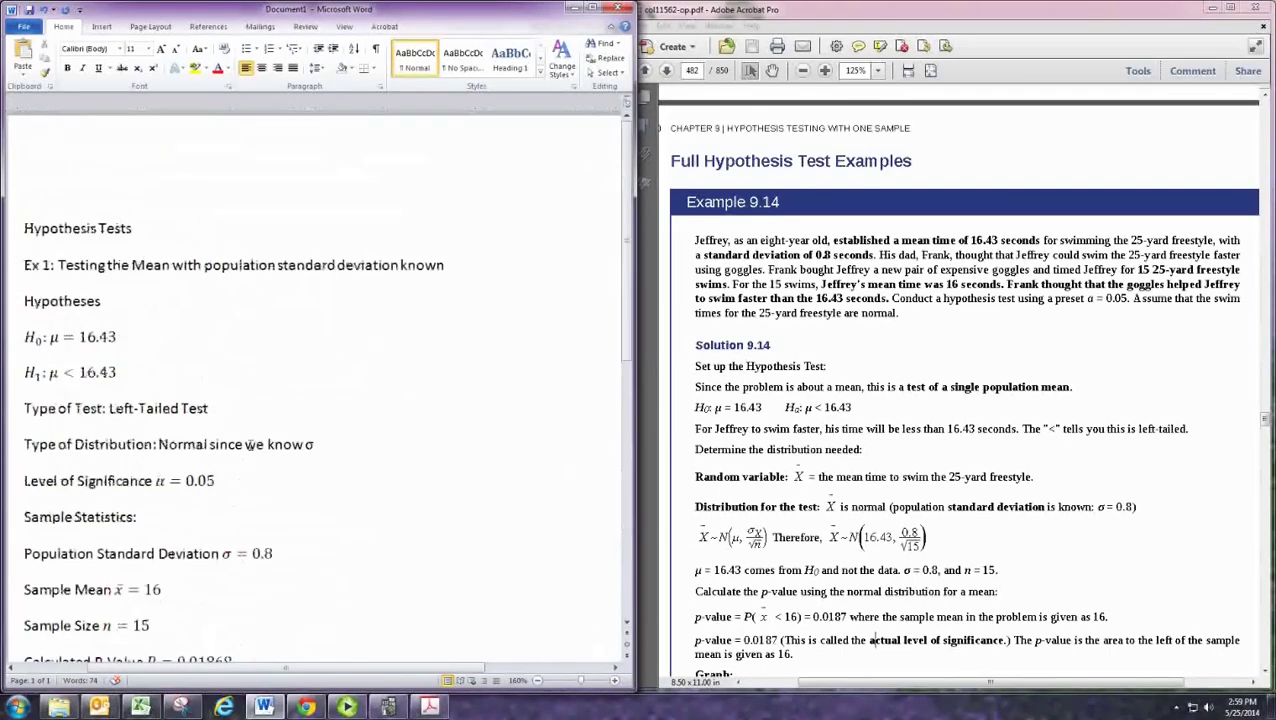
pyautogui.scroll(-4, 253, 445)
pyautogui.click(139, 427)
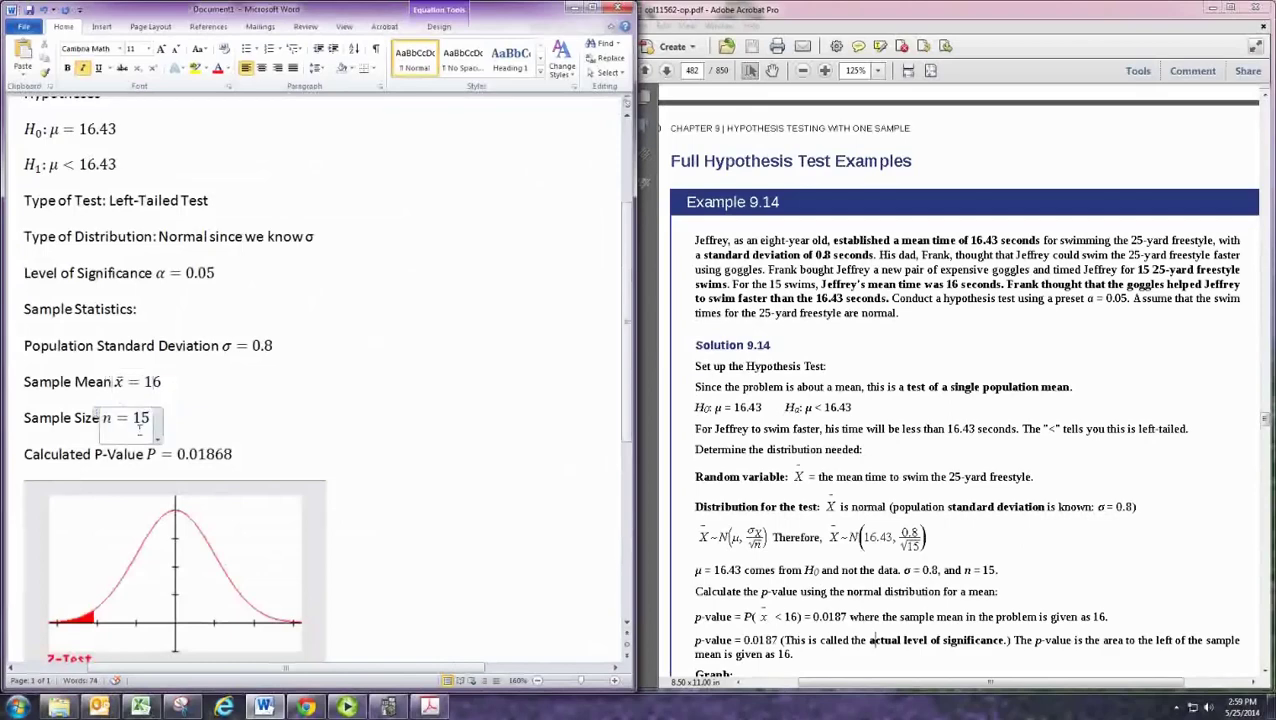
pyautogui.click(388, 706)
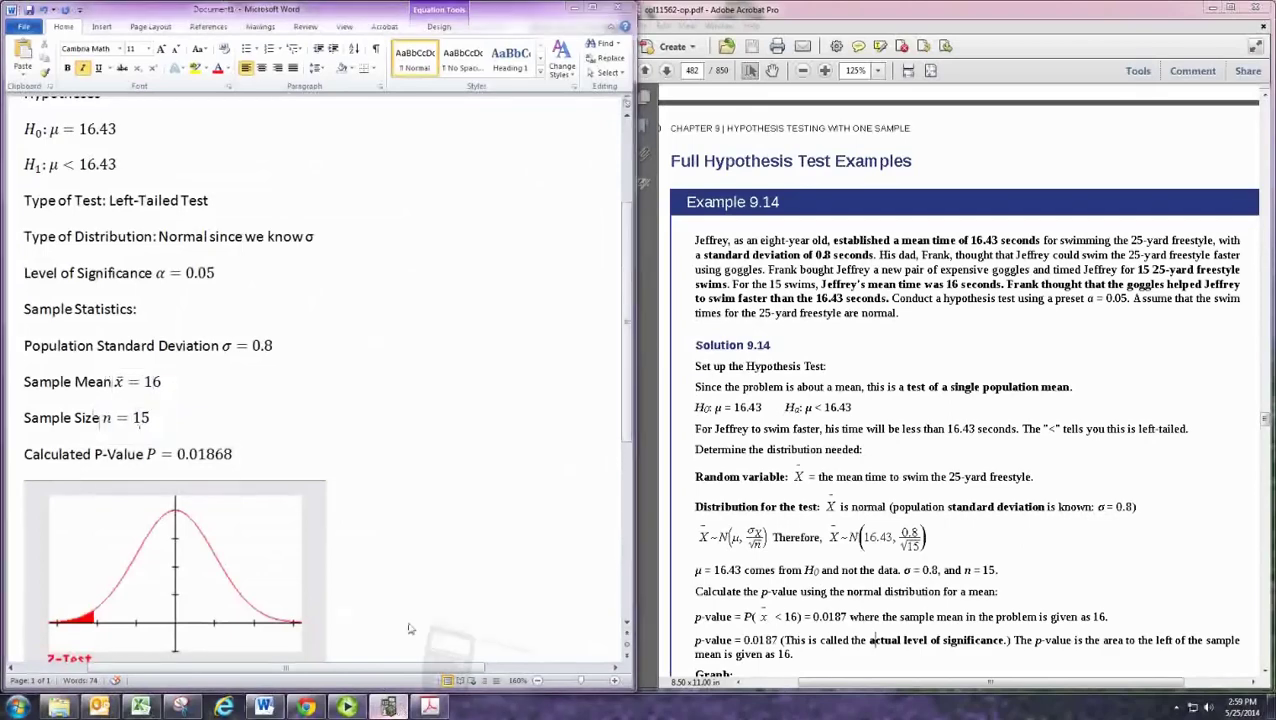
pyautogui.click(409, 628)
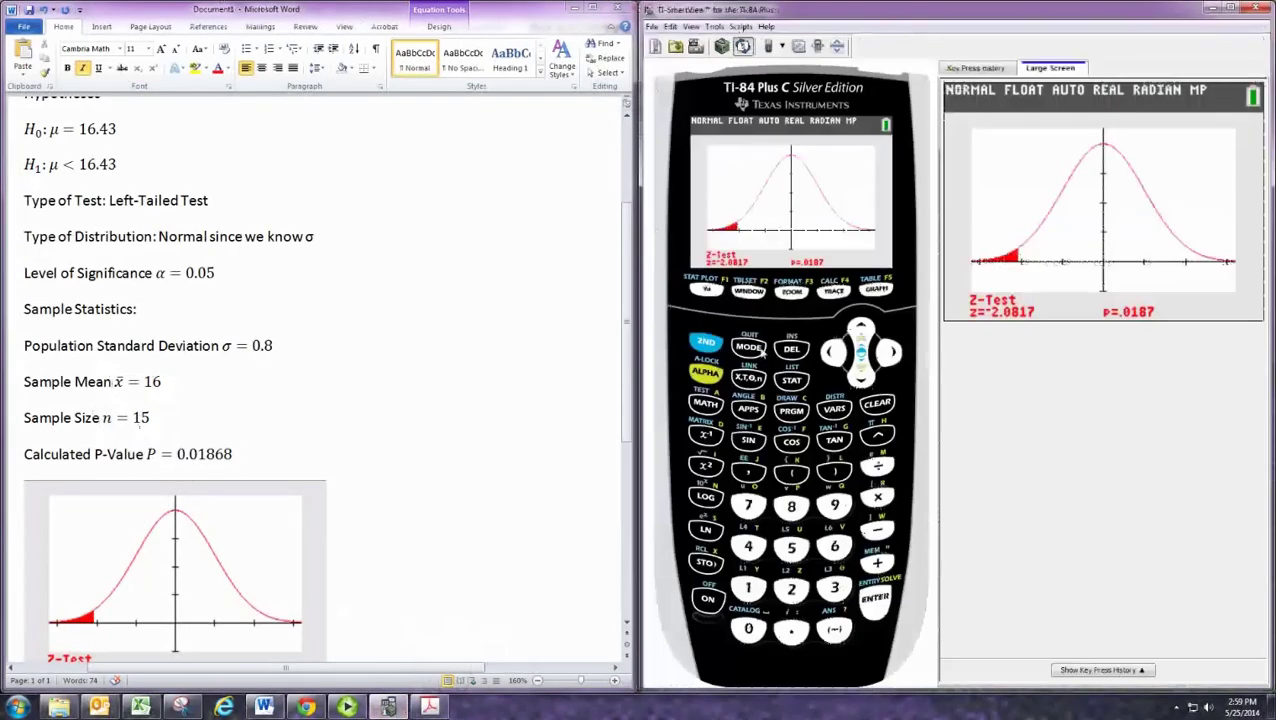
# Step: Minimize the recording software window so the calculator and report are visible
pyautogui.click(875, 597)
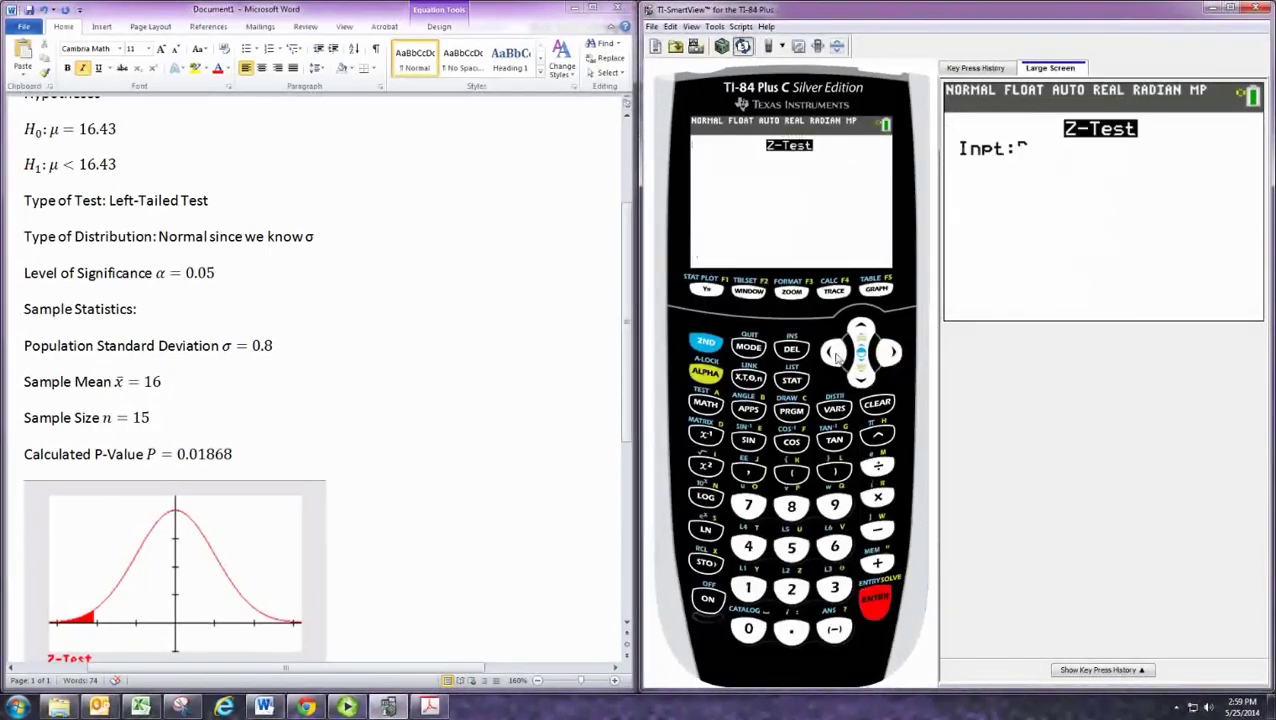
pyautogui.click(790, 384)
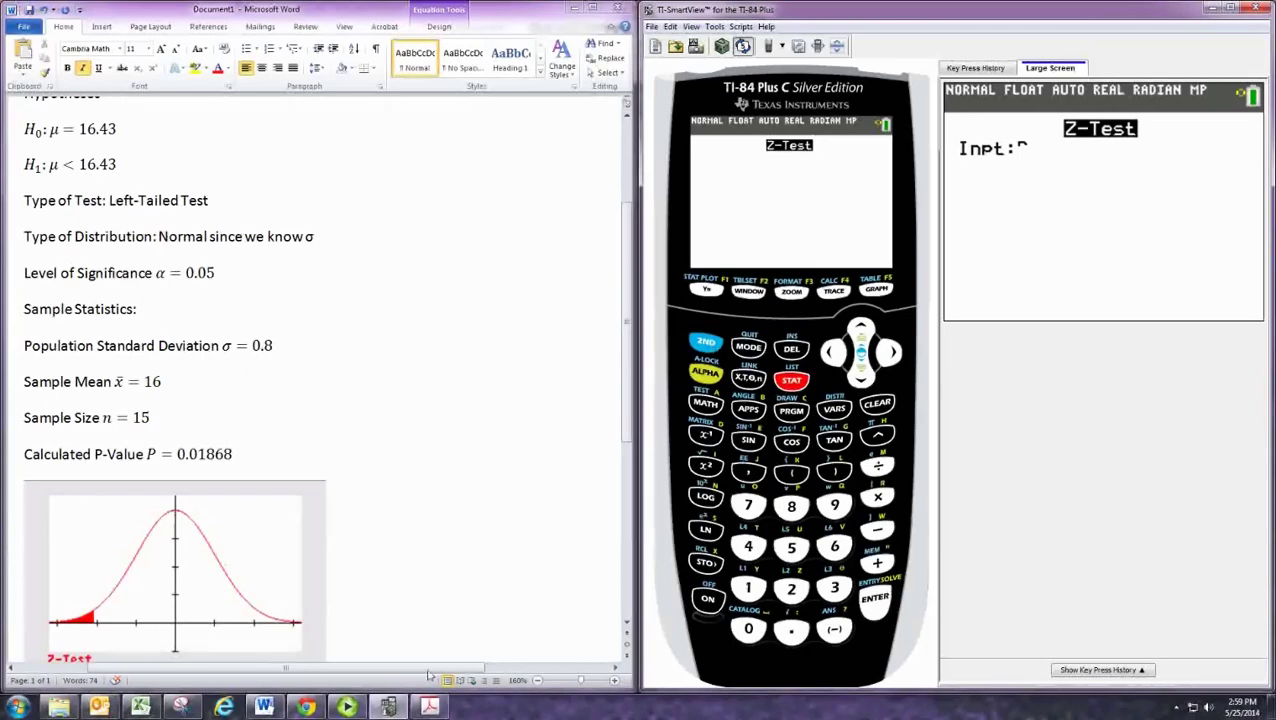
pyautogui.click(346, 707)
pyautogui.doubleClick(548, 10)
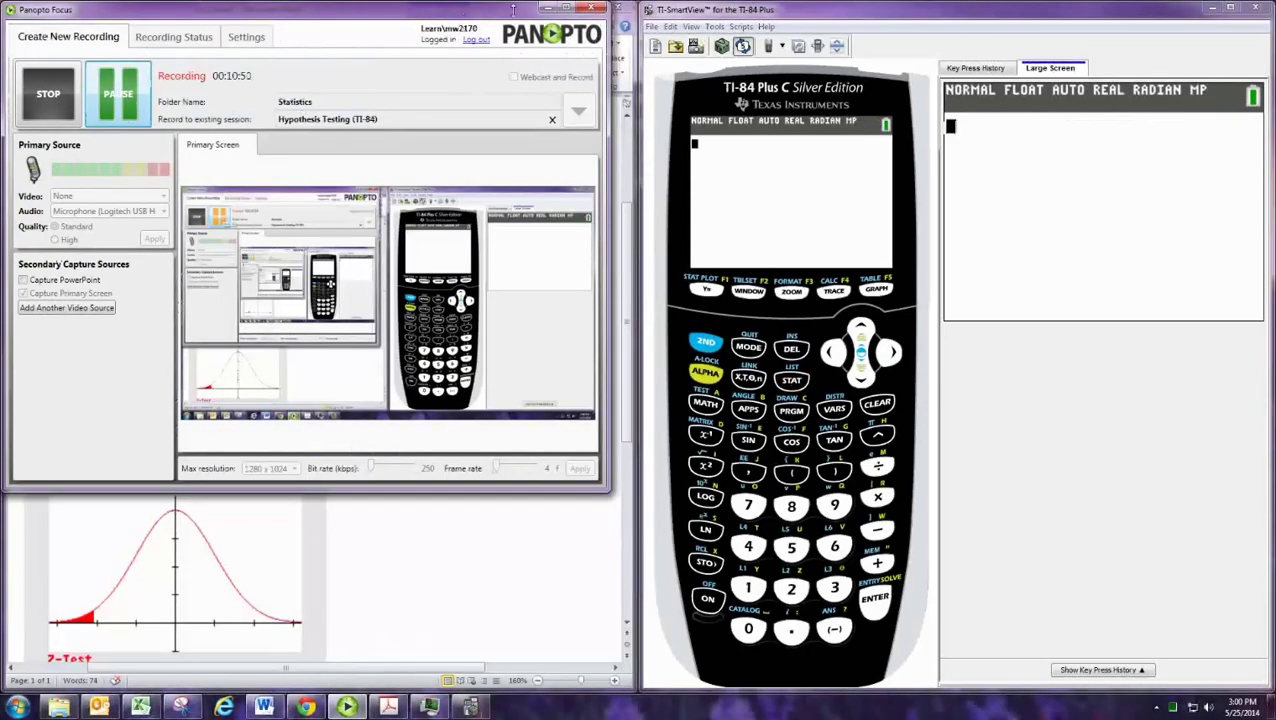
pyautogui.click(548, 9)
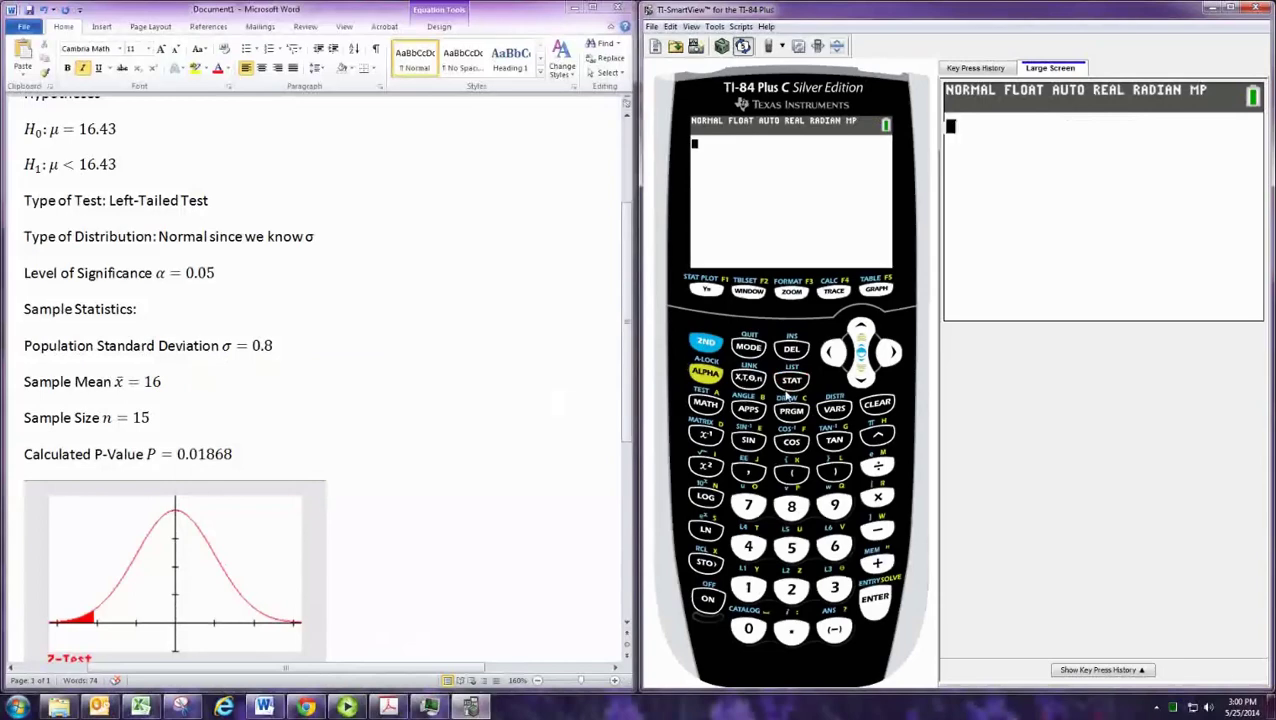
# Step: Open the Z-Test from STAT TESTS and set its input type to Data
pyautogui.click(791, 380)
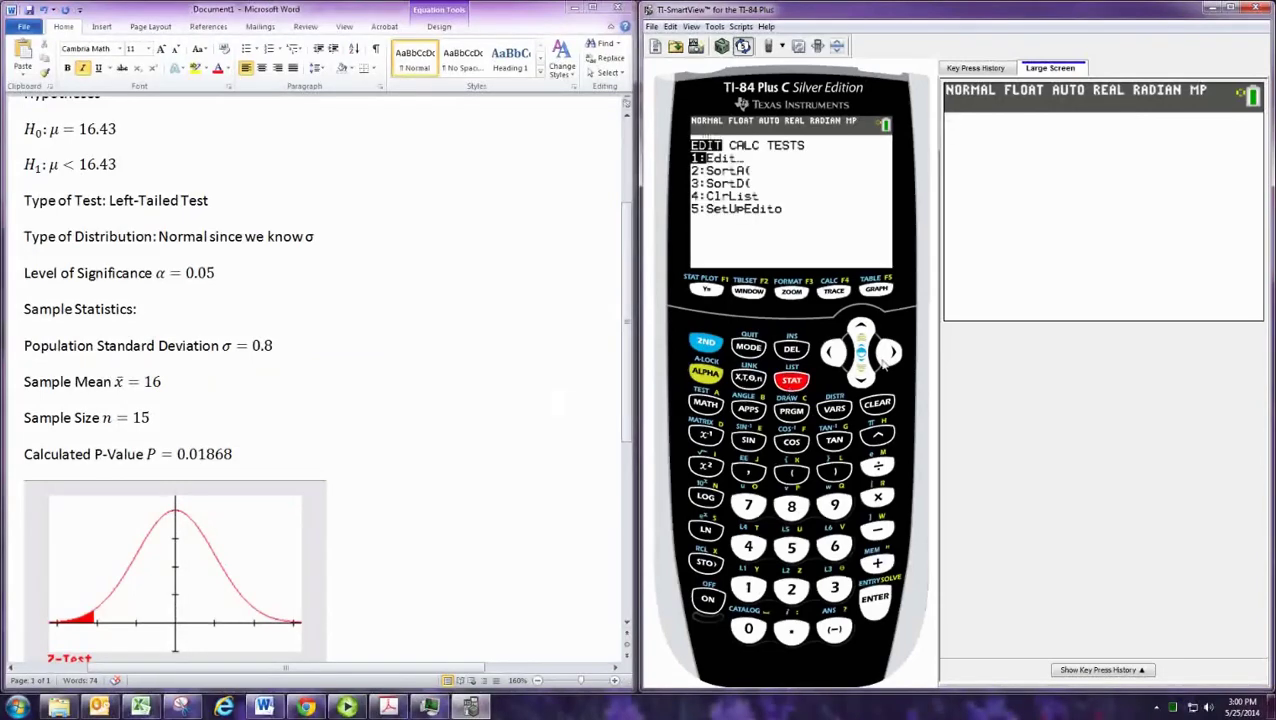
pyautogui.click(886, 355)
pyautogui.click(886, 355)
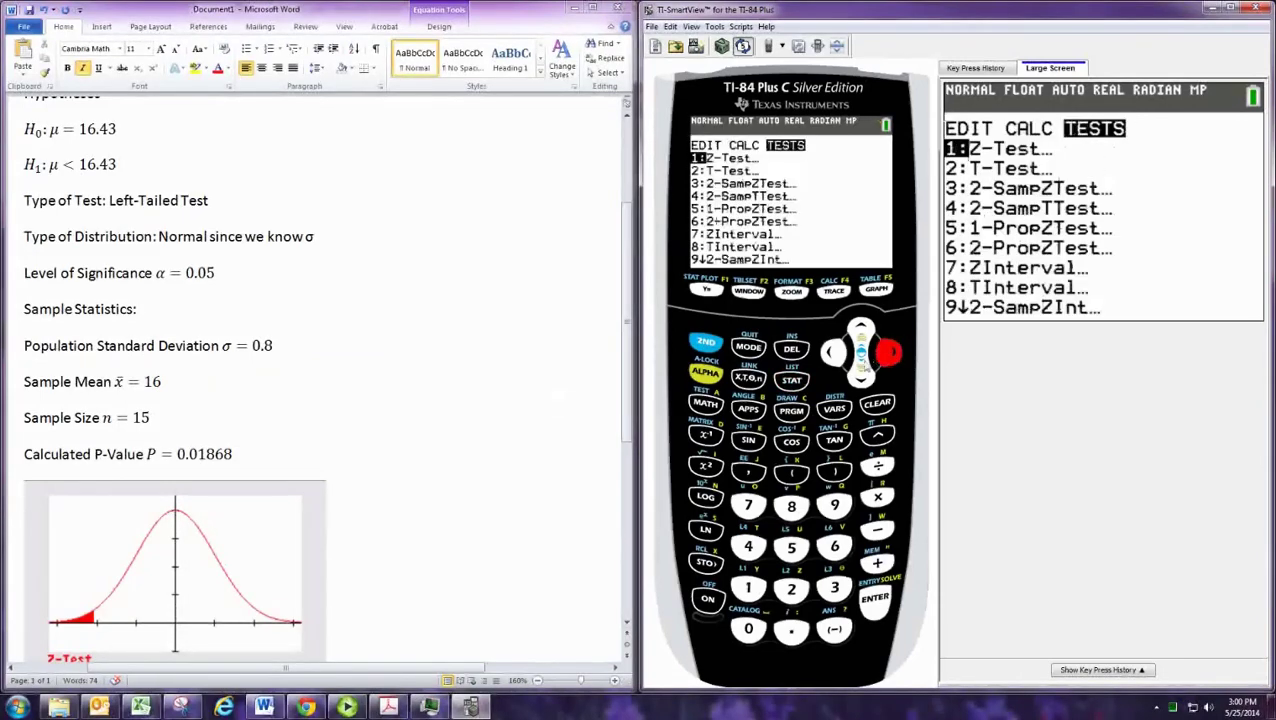
pyautogui.click(875, 598)
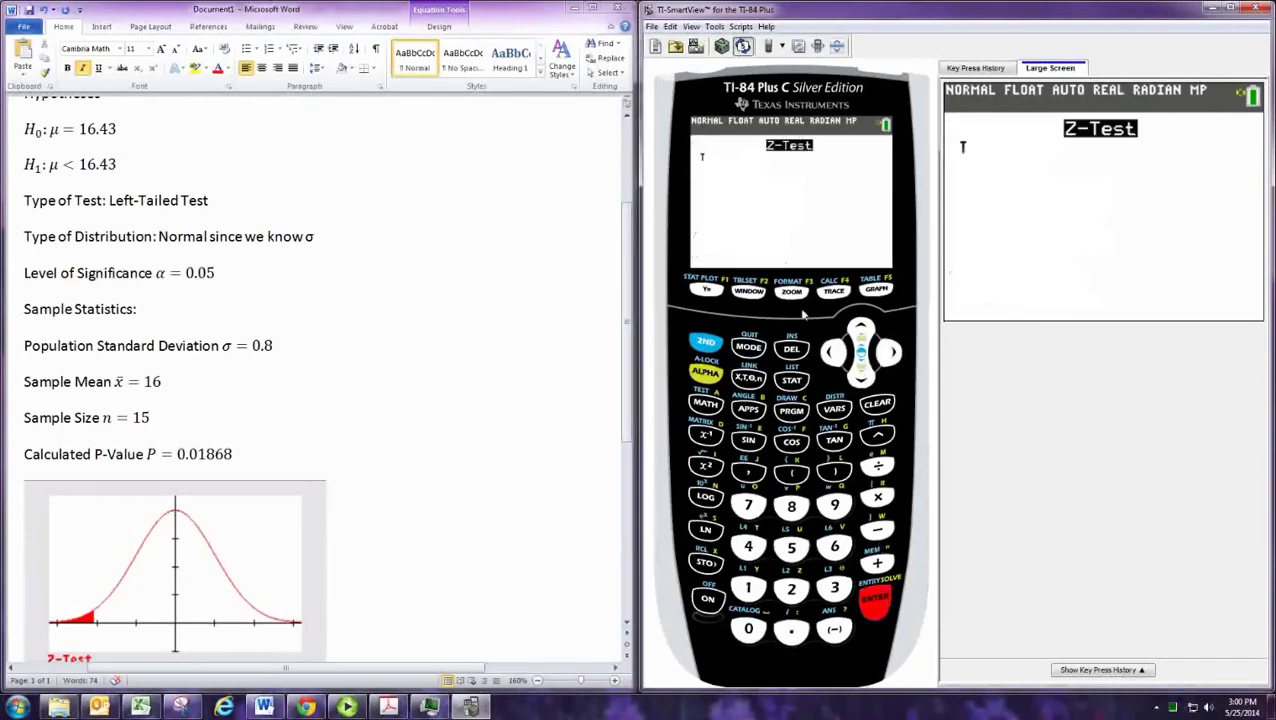
pyautogui.click(832, 352)
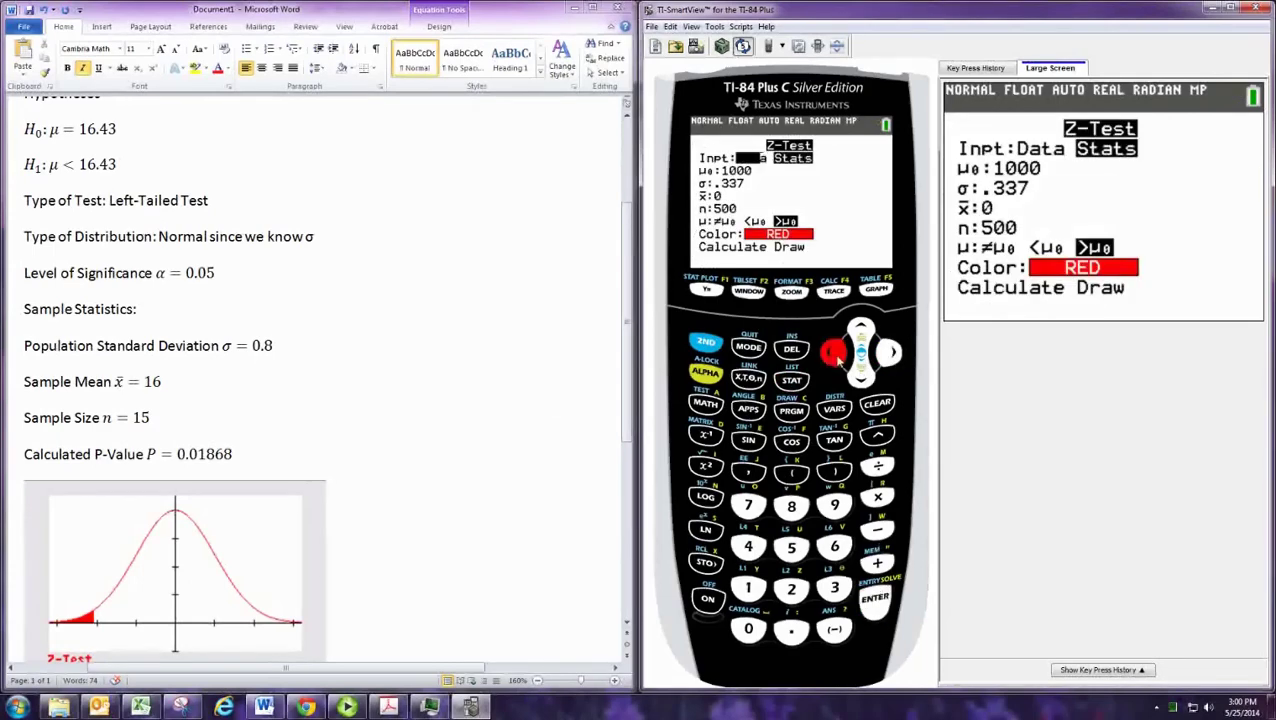
pyautogui.click(875, 598)
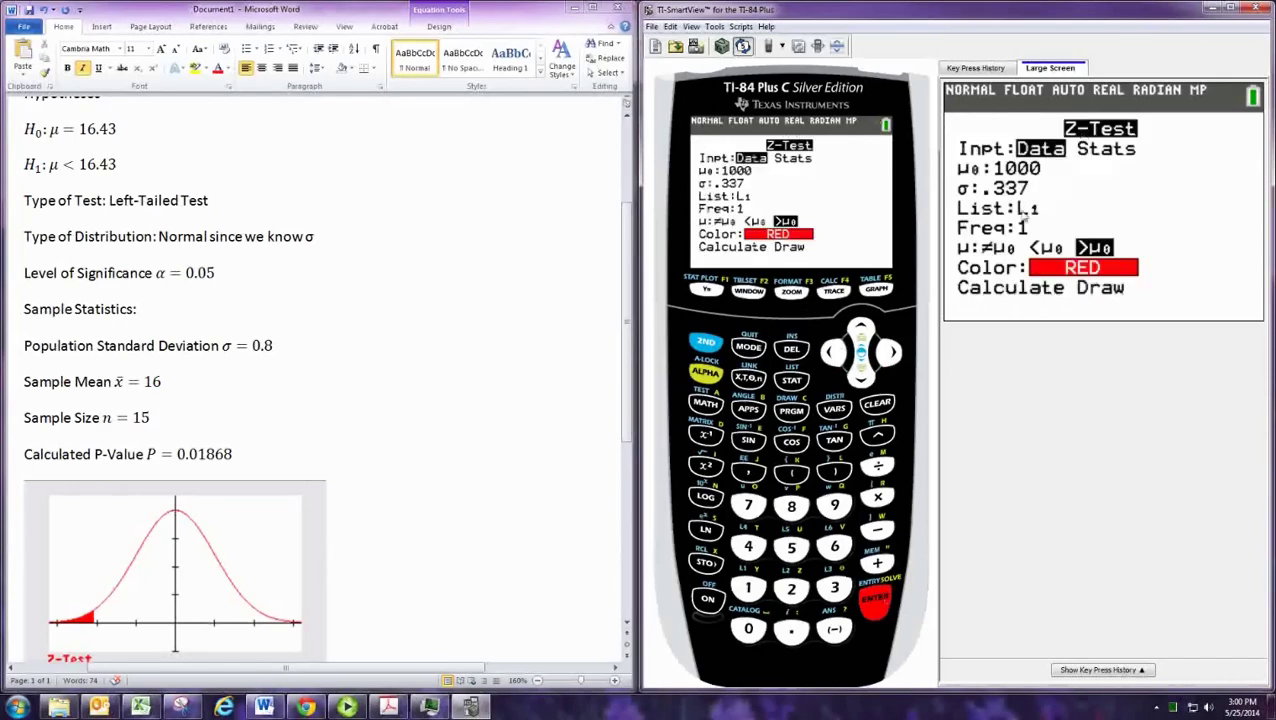
# Step: Check the L1 data in the list editor, then return to the Z-Test screen
pyautogui.click(791, 380)
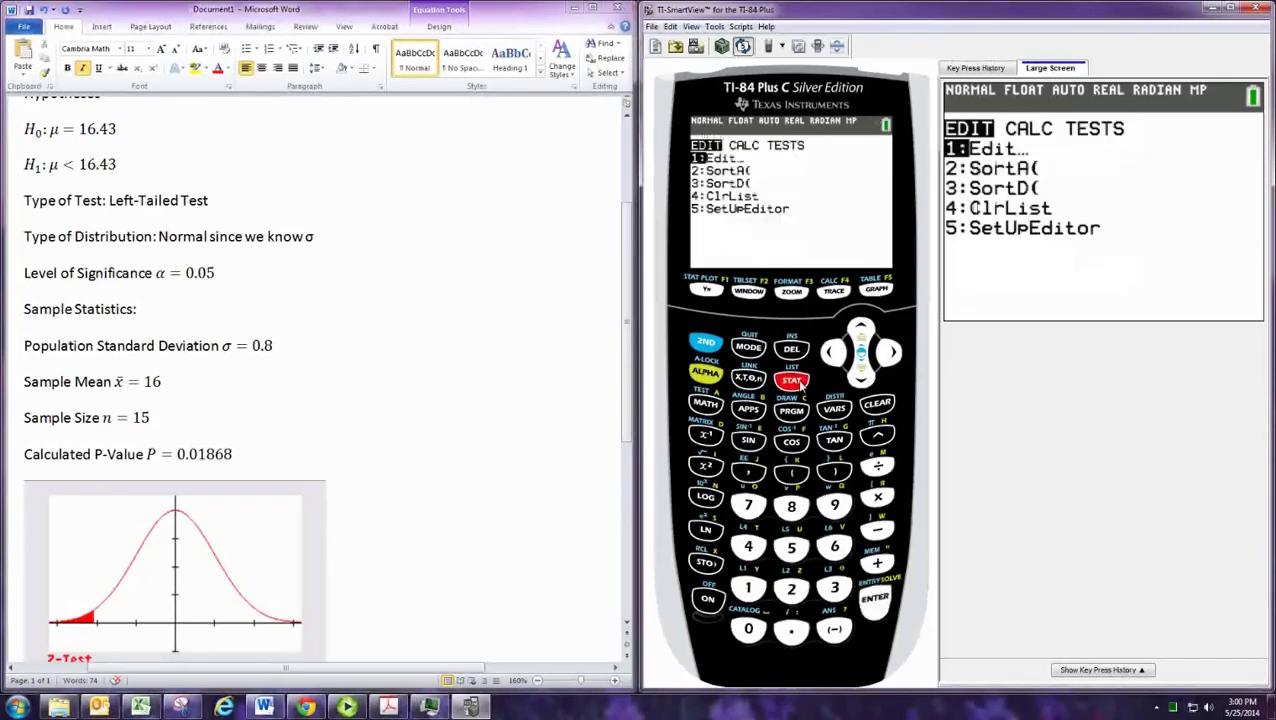
pyautogui.click(880, 600)
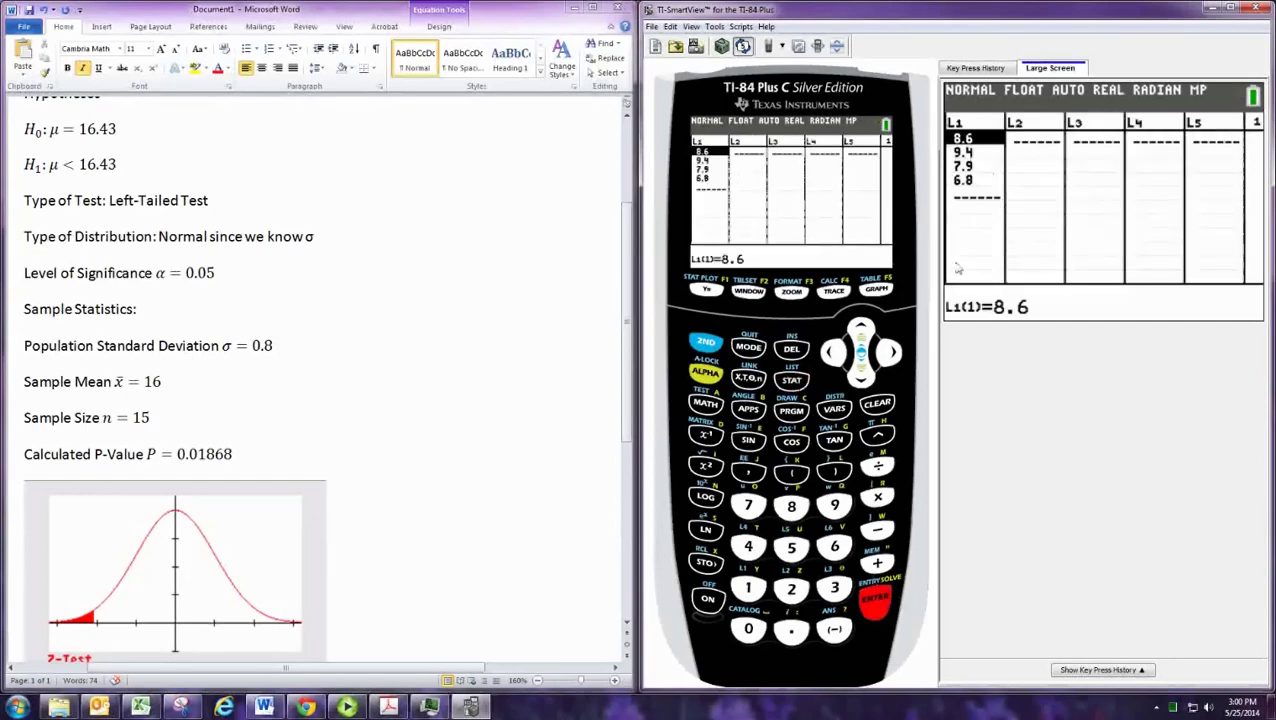
pyautogui.click(791, 380)
pyautogui.click(889, 353)
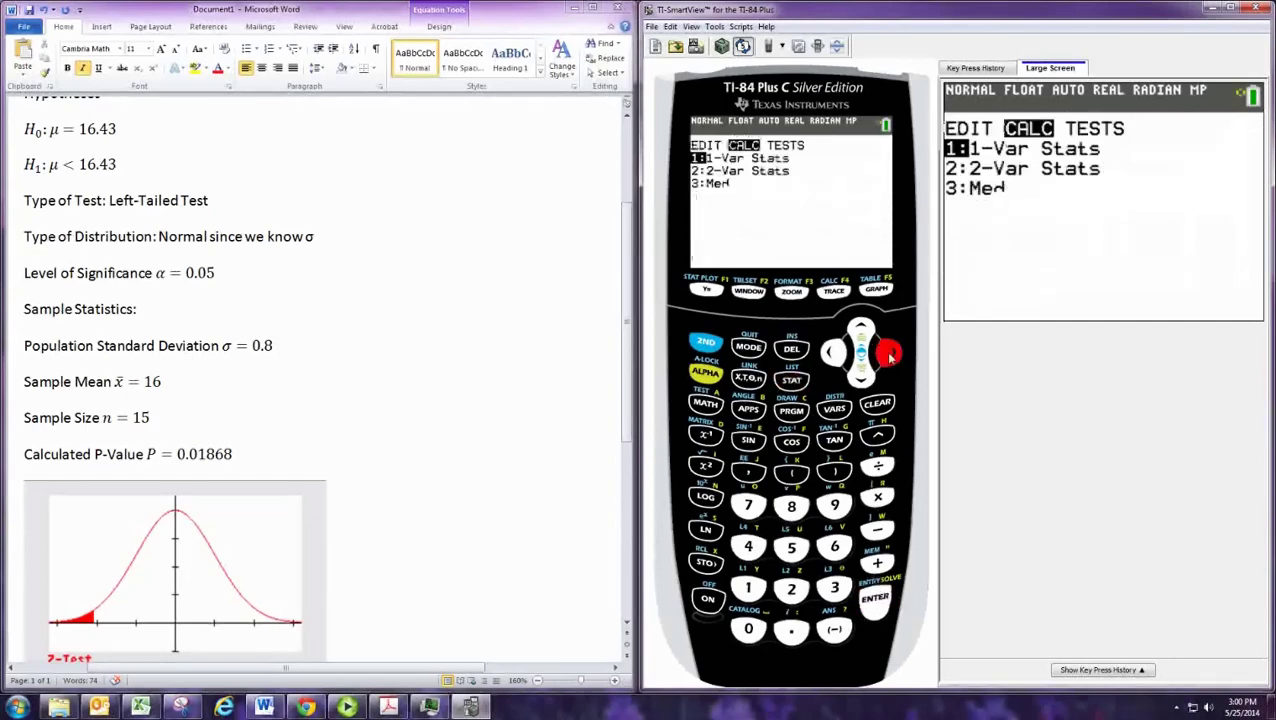
pyautogui.click(889, 353)
pyautogui.click(870, 603)
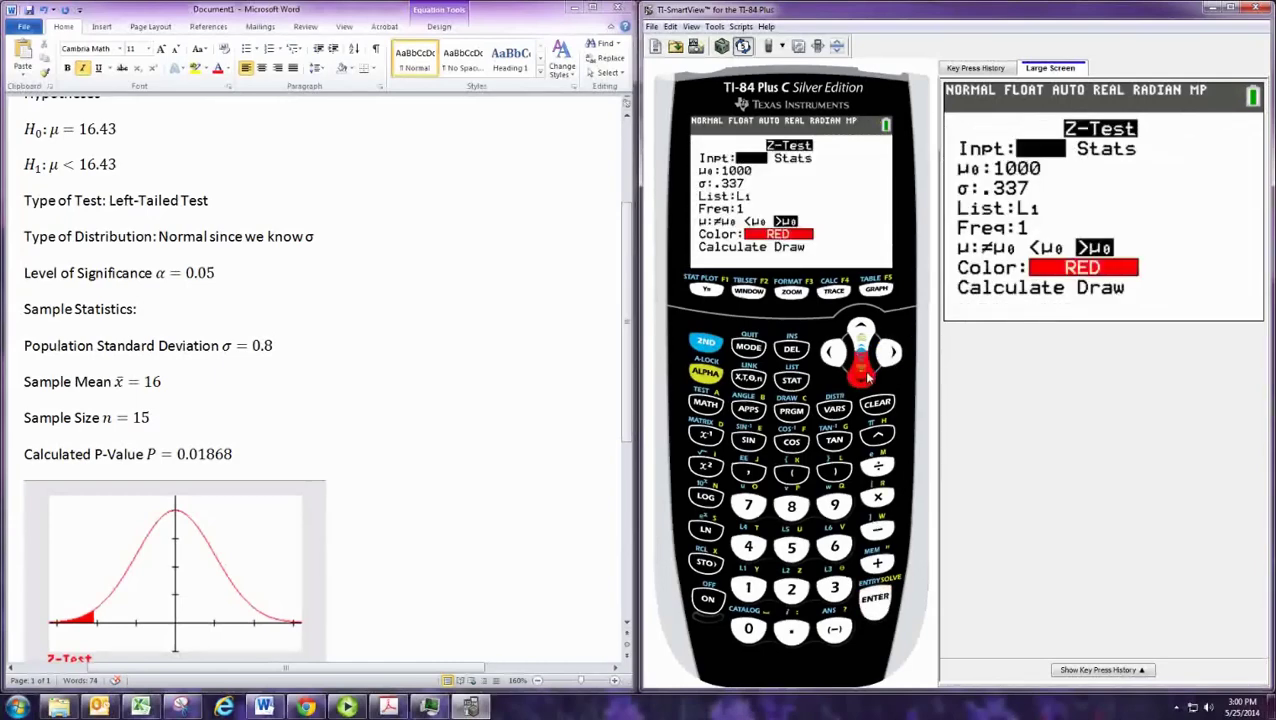
# Step: Enter μ0 = 16.43 and σ = .8 in the Z-Test
pyautogui.press('Down')
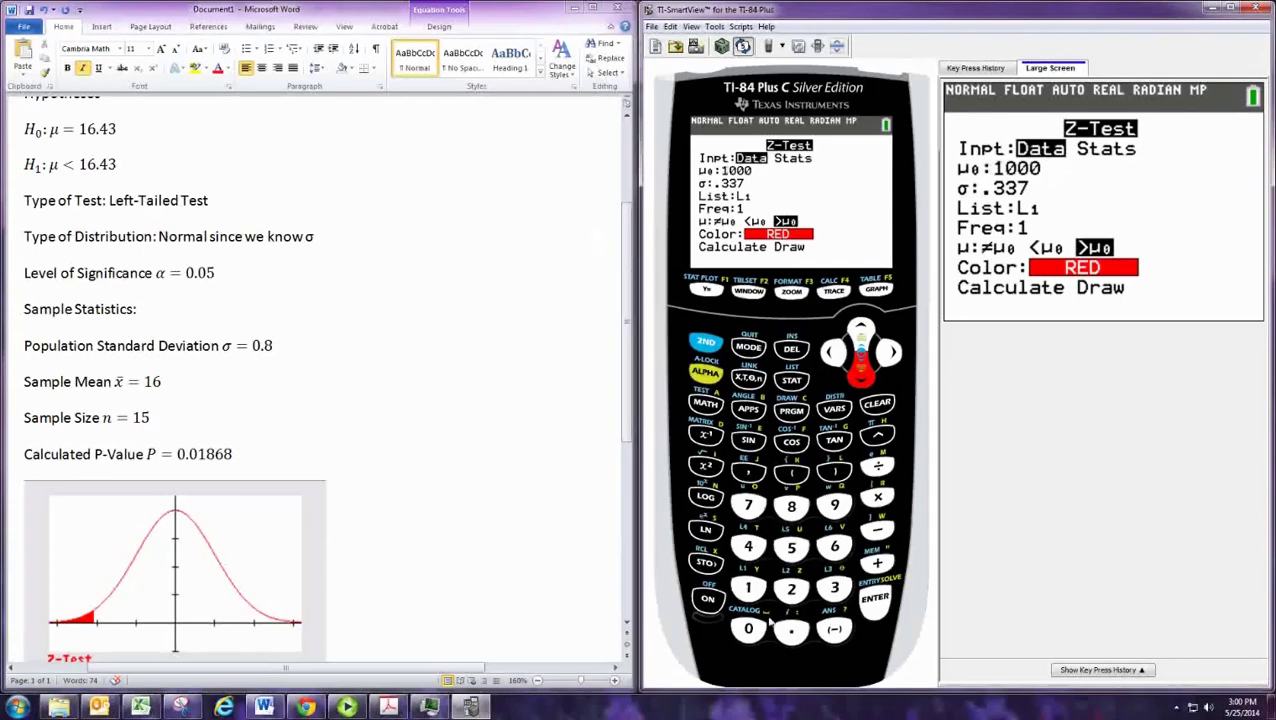
pyautogui.click(748, 588)
pyautogui.click(834, 546)
pyautogui.click(791, 629)
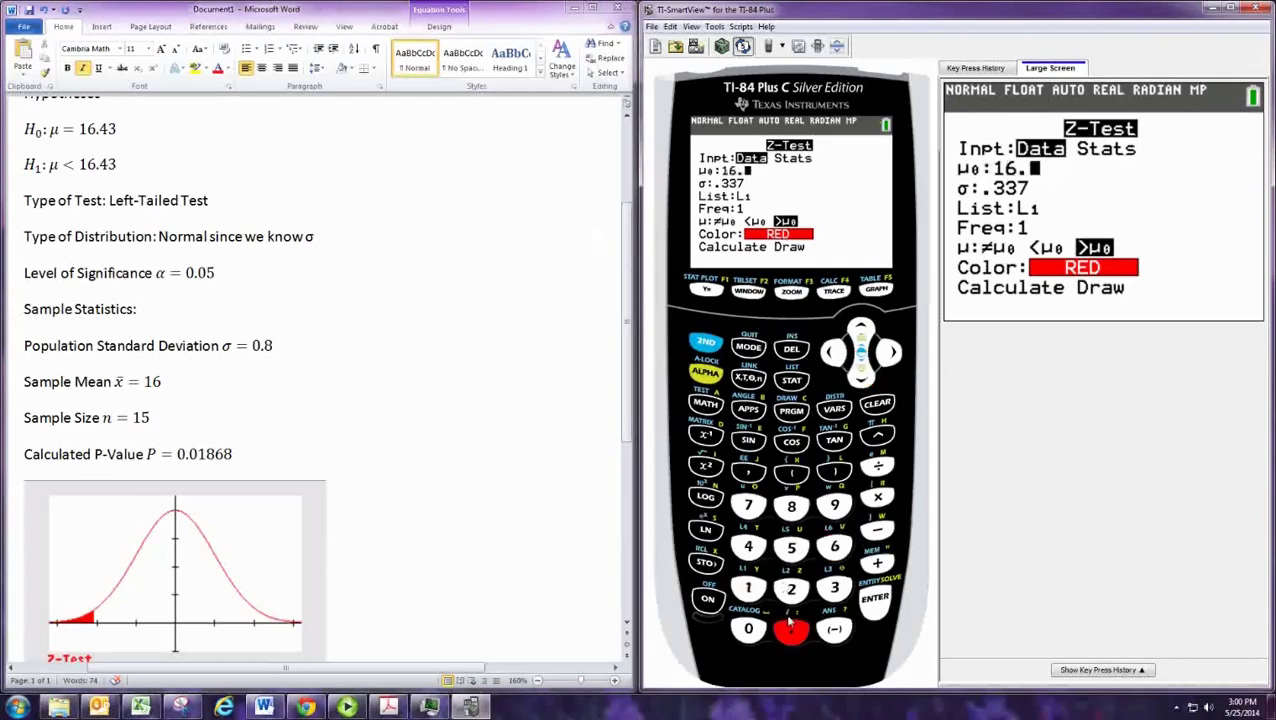
pyautogui.click(748, 546)
pyautogui.click(834, 588)
pyautogui.click(875, 598)
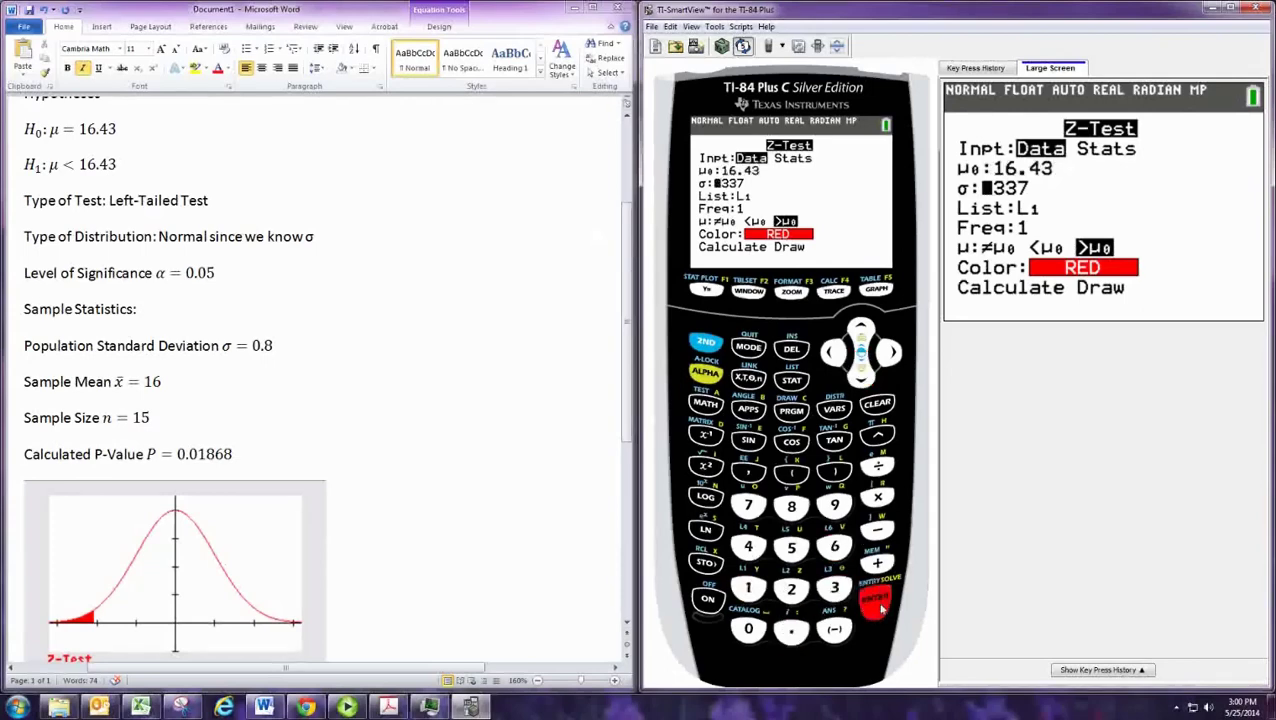
pyautogui.click(791, 629)
pyautogui.click(791, 505)
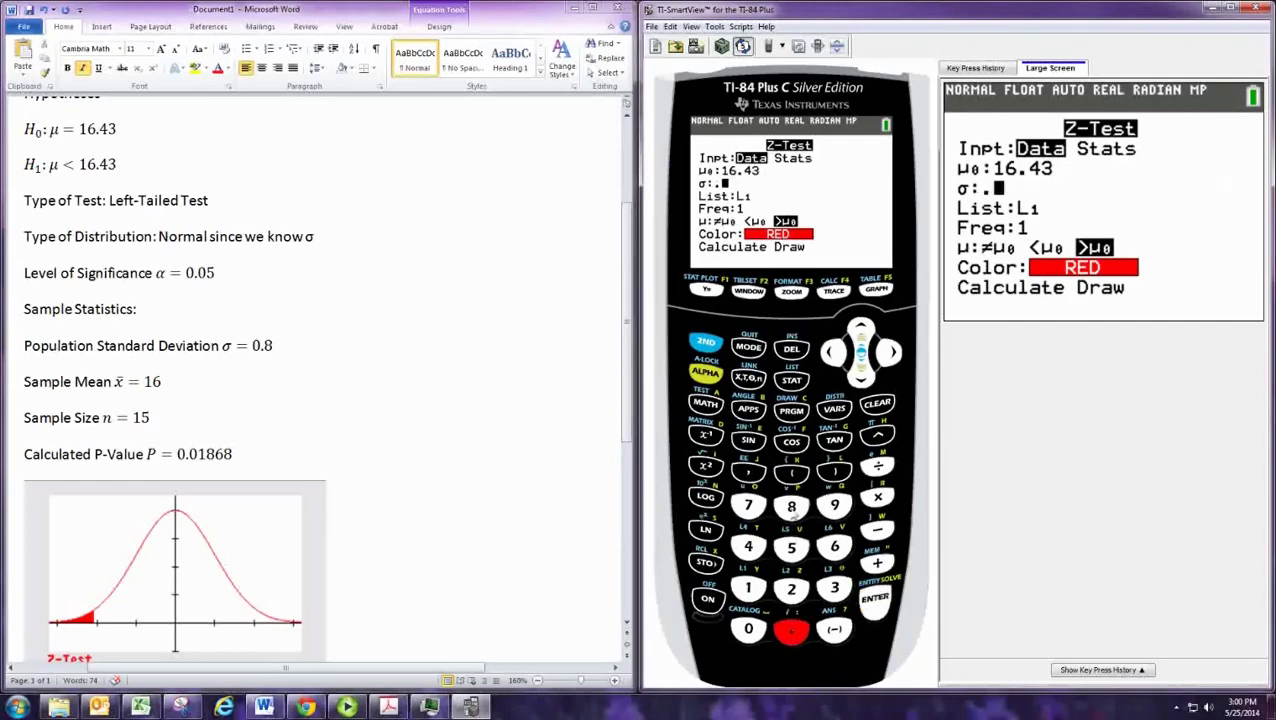
pyautogui.click(875, 598)
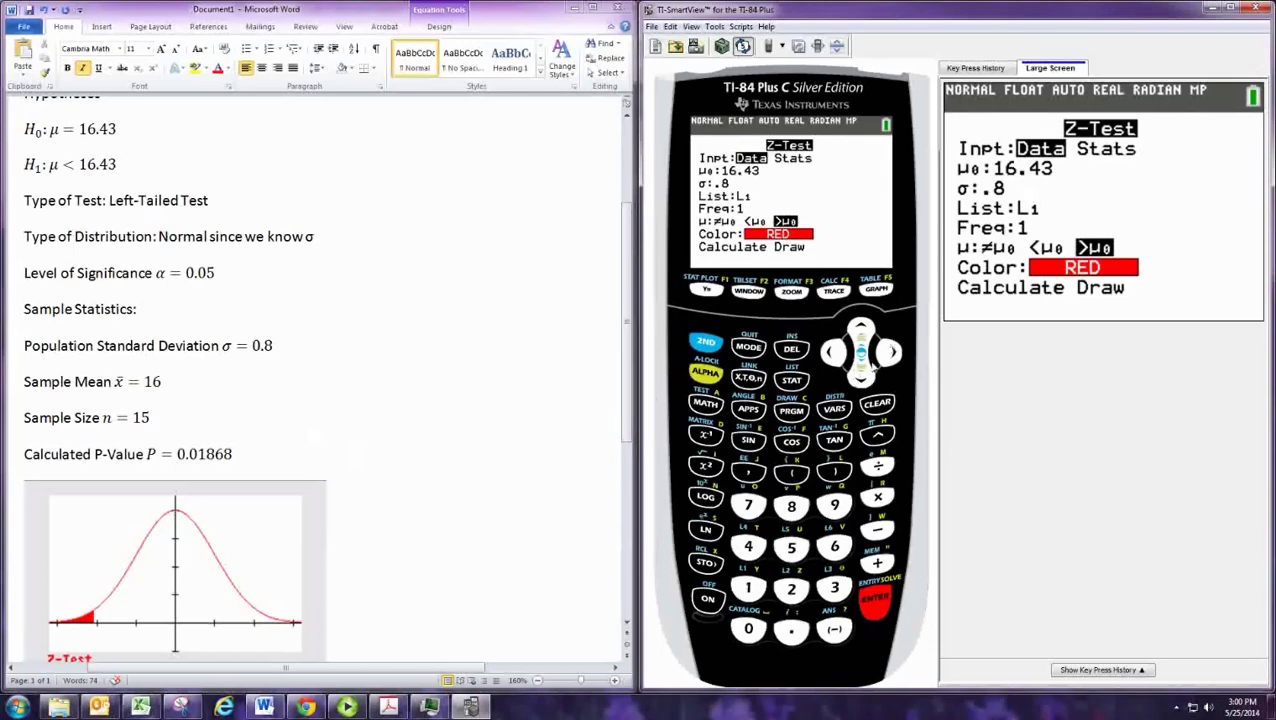
# Step: Choose the left-tailed alternative μ<μ0
pyautogui.click(860, 374)
pyautogui.click(890, 352)
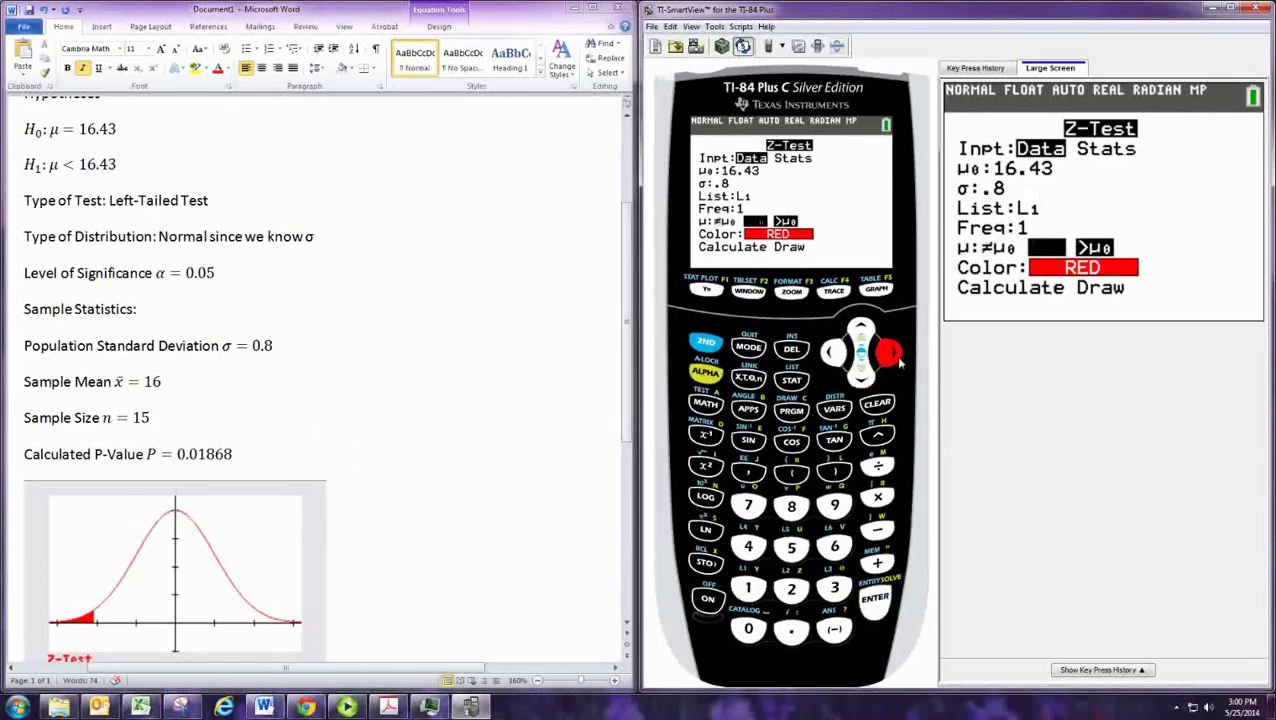
pyautogui.click(874, 600)
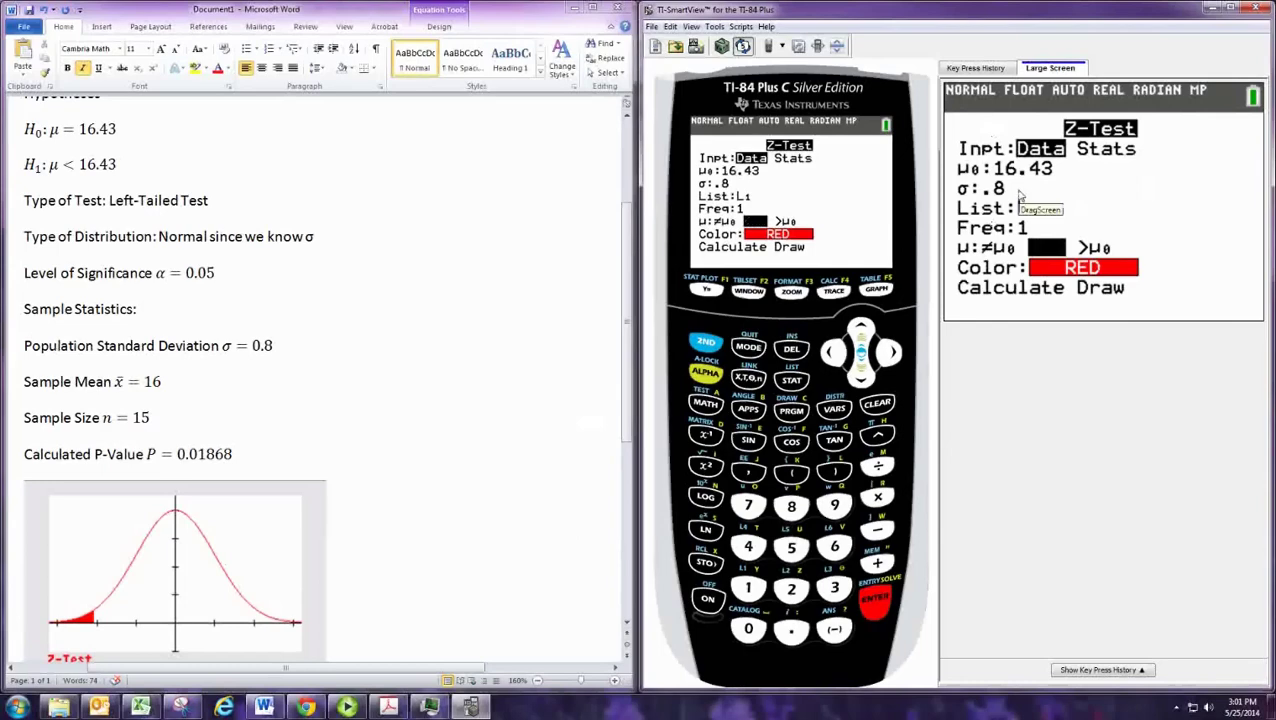
# Step: Select the Ex 1 block and paste a copy below the conclusion
pyautogui.click(402, 425)
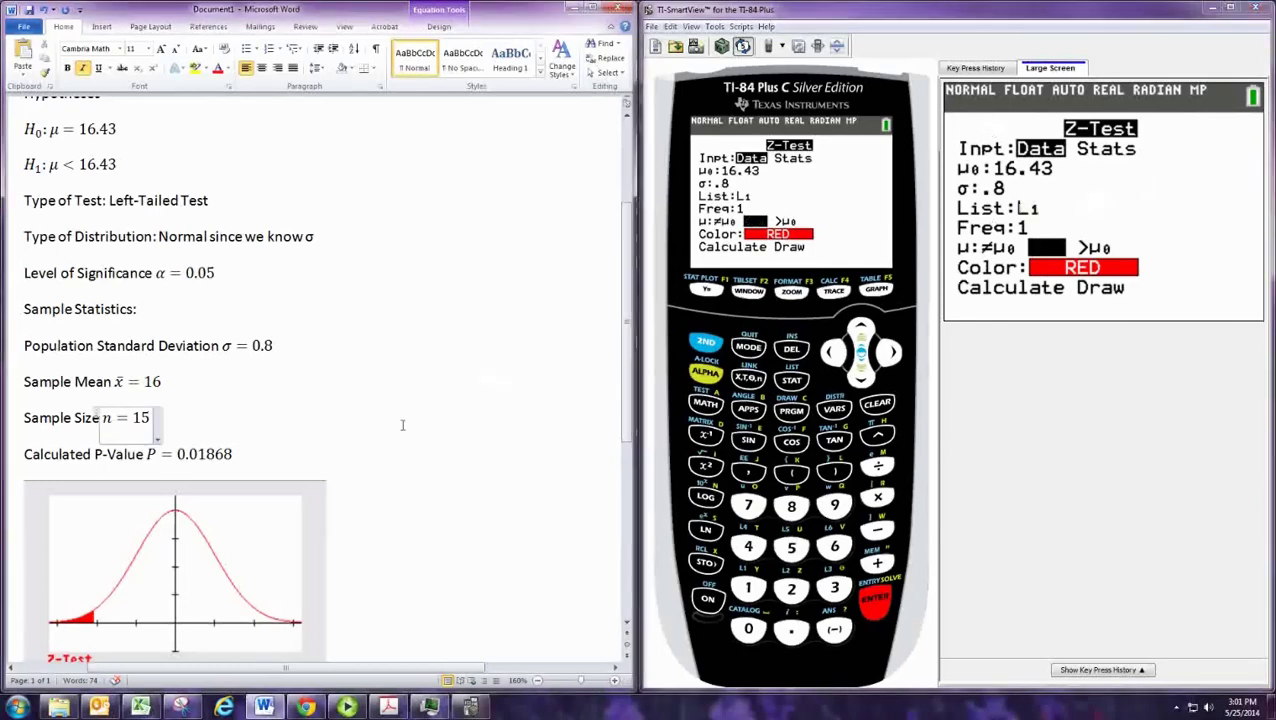
pyautogui.scroll(3, 402, 425)
pyautogui.moveTo(12, 262); pyautogui.dragTo(330, 401)
pyautogui.click(104, 513)
pyautogui.hotkey('ctrl', 'v')
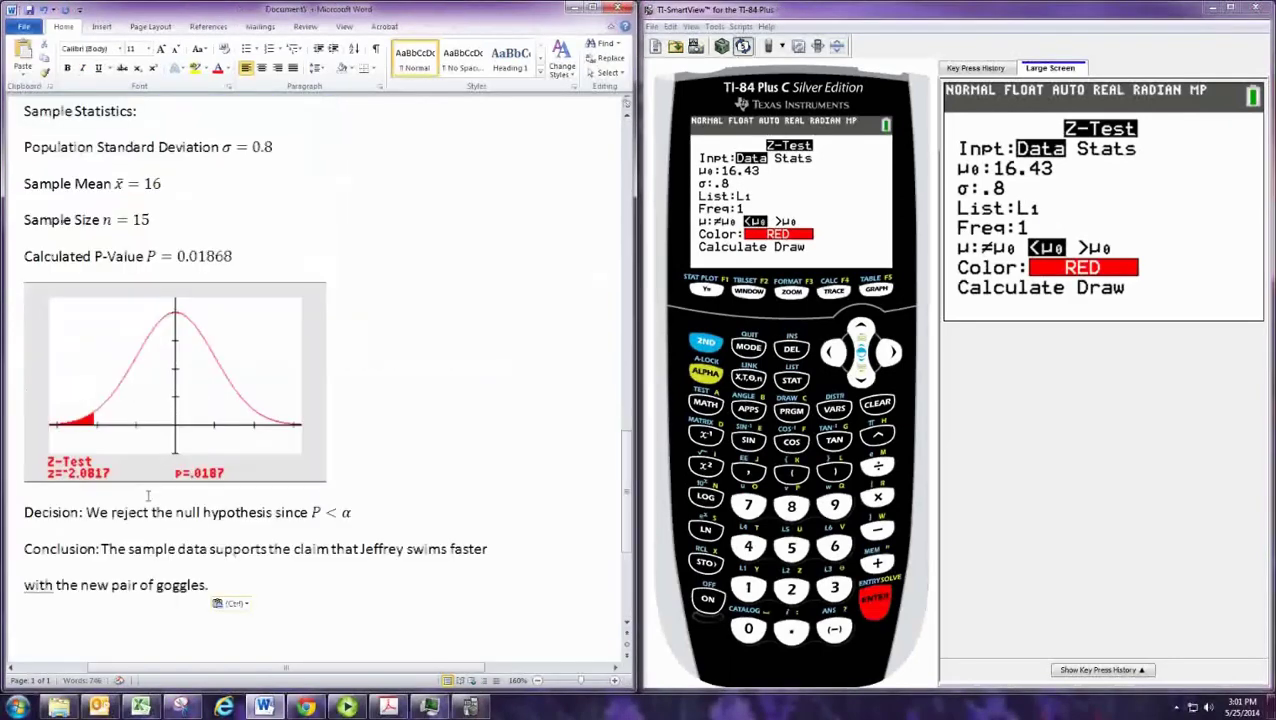
# Step: Renumber the pasted heading to Ex 2 and change 'known' to 'unknown'
pyautogui.scroll(10, 104, 513)
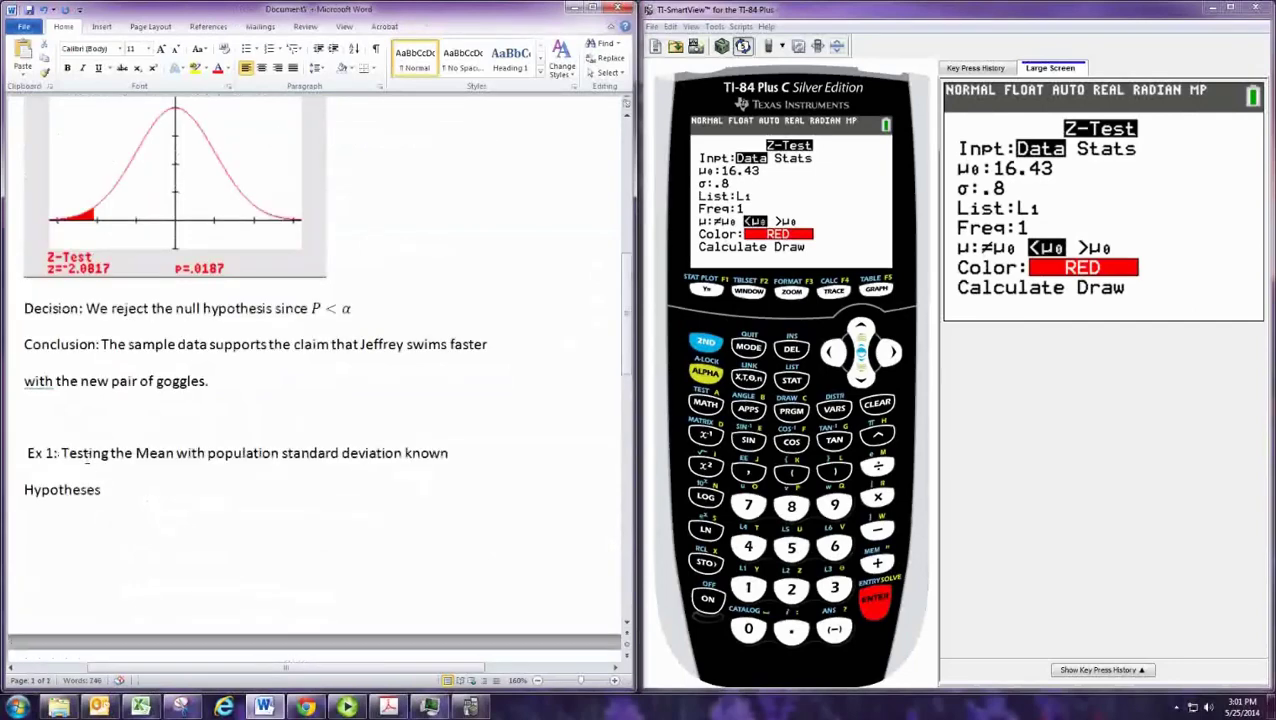
pyautogui.doubleClick(47, 453)
pyautogui.write('2')
pyautogui.click(404, 453)
pyautogui.write('un')
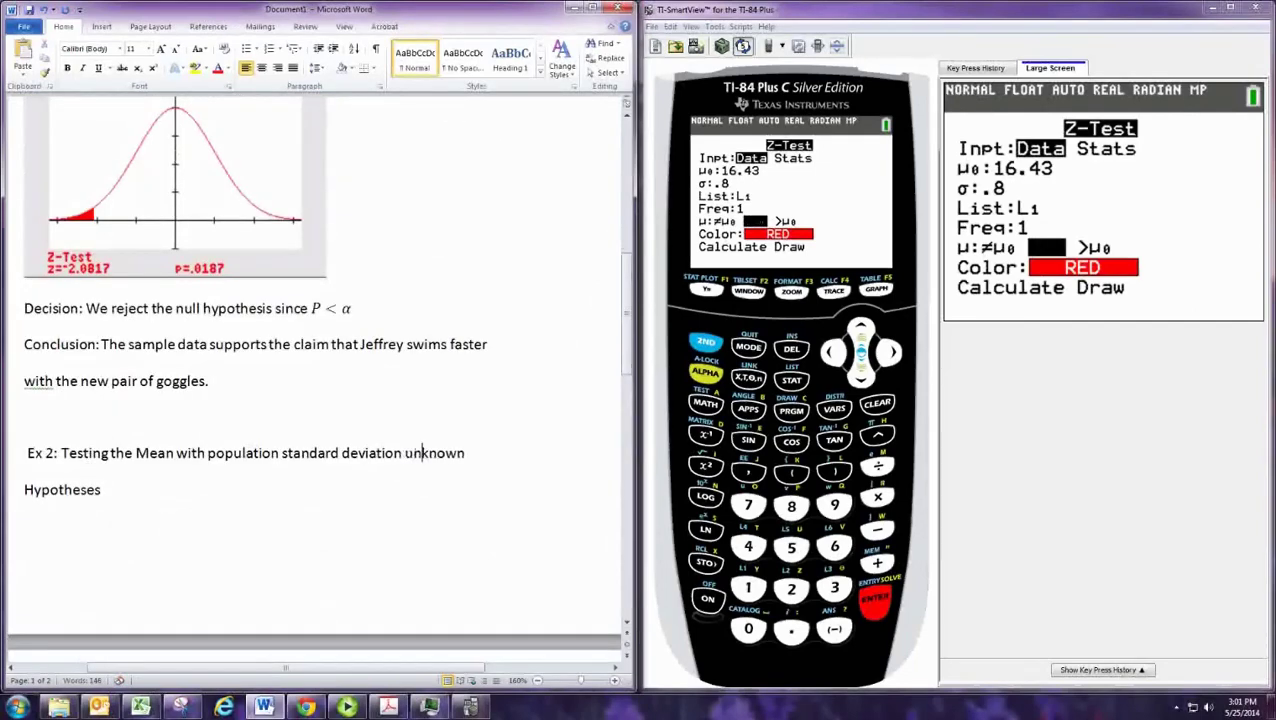
pyautogui.click(1212, 12)
# Step: Scroll the textbook PDF from Example 9.15 down to Example 9.16 on page 486
pyautogui.scroll(-8, 976, 395)
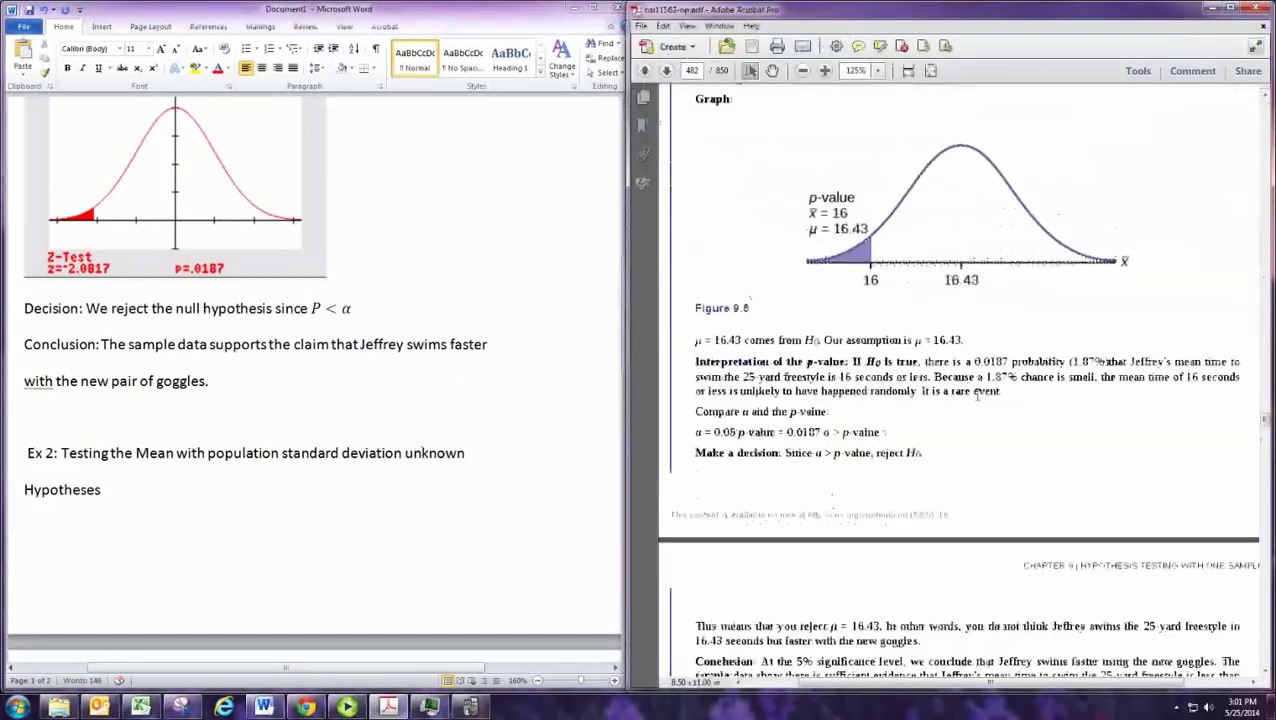
pyautogui.scroll(-15, 977, 396)
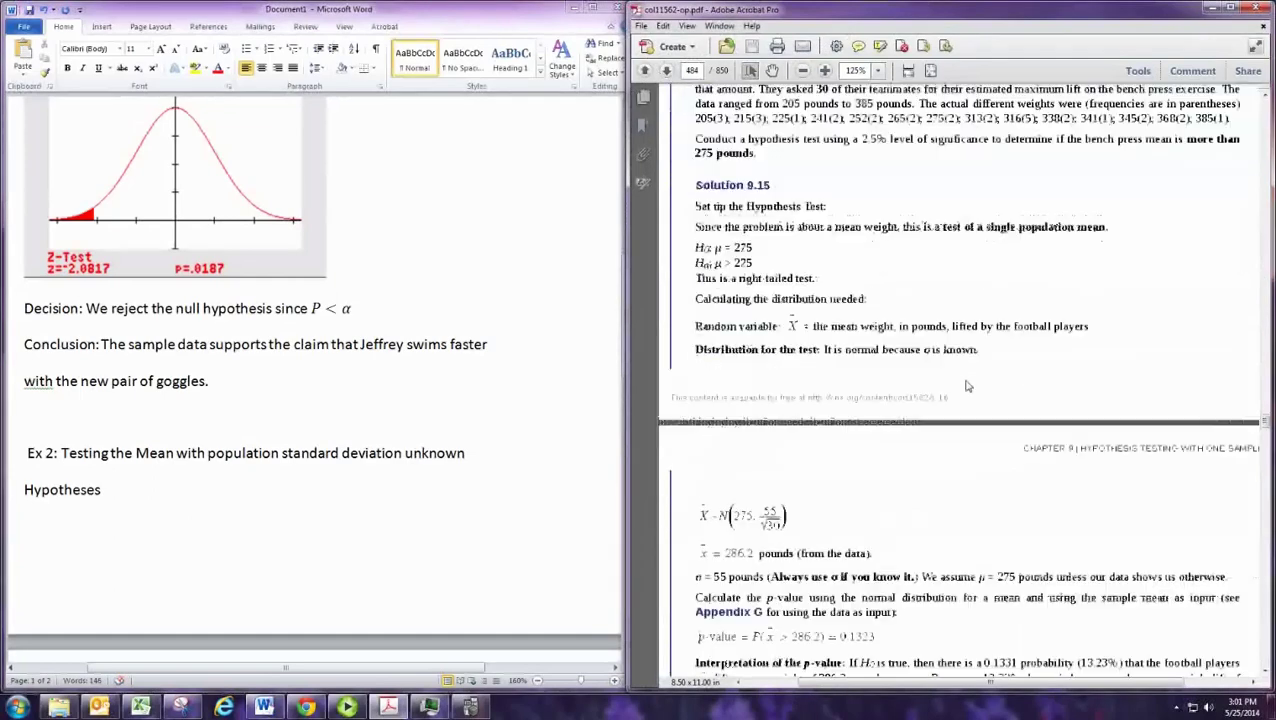
pyautogui.scroll(-2, 967, 386)
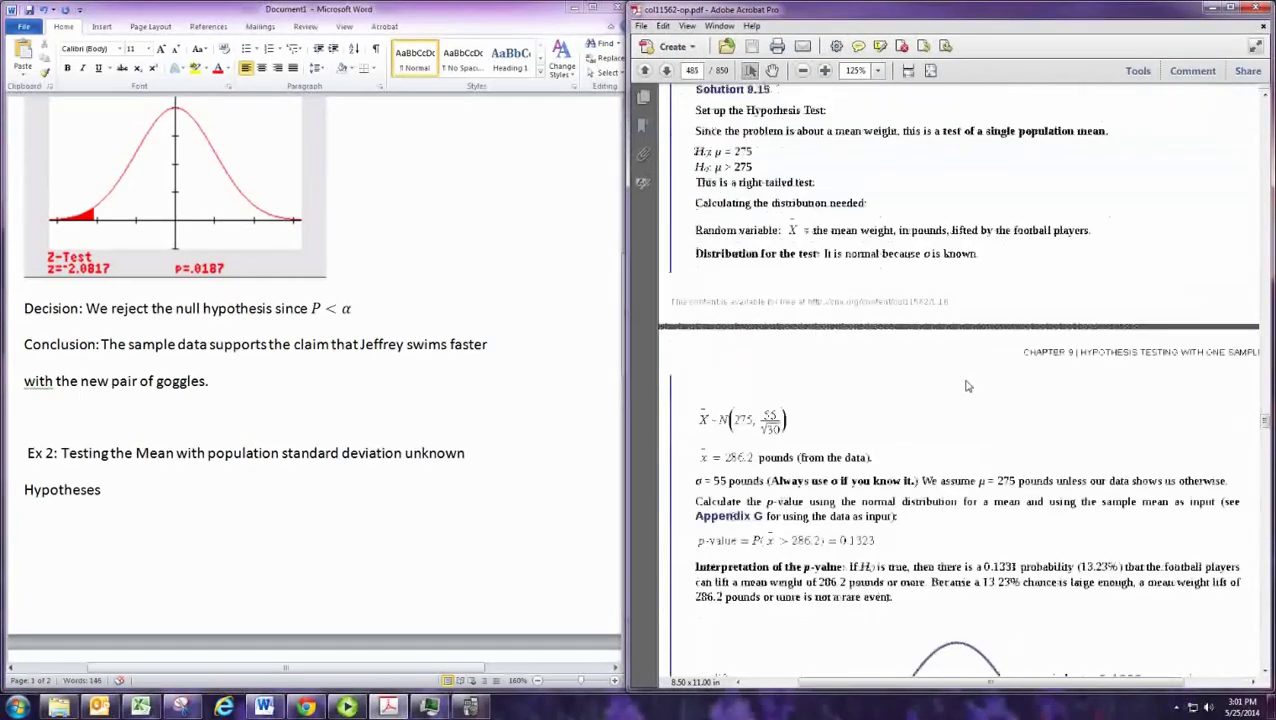
pyautogui.scroll(7, 967, 386)
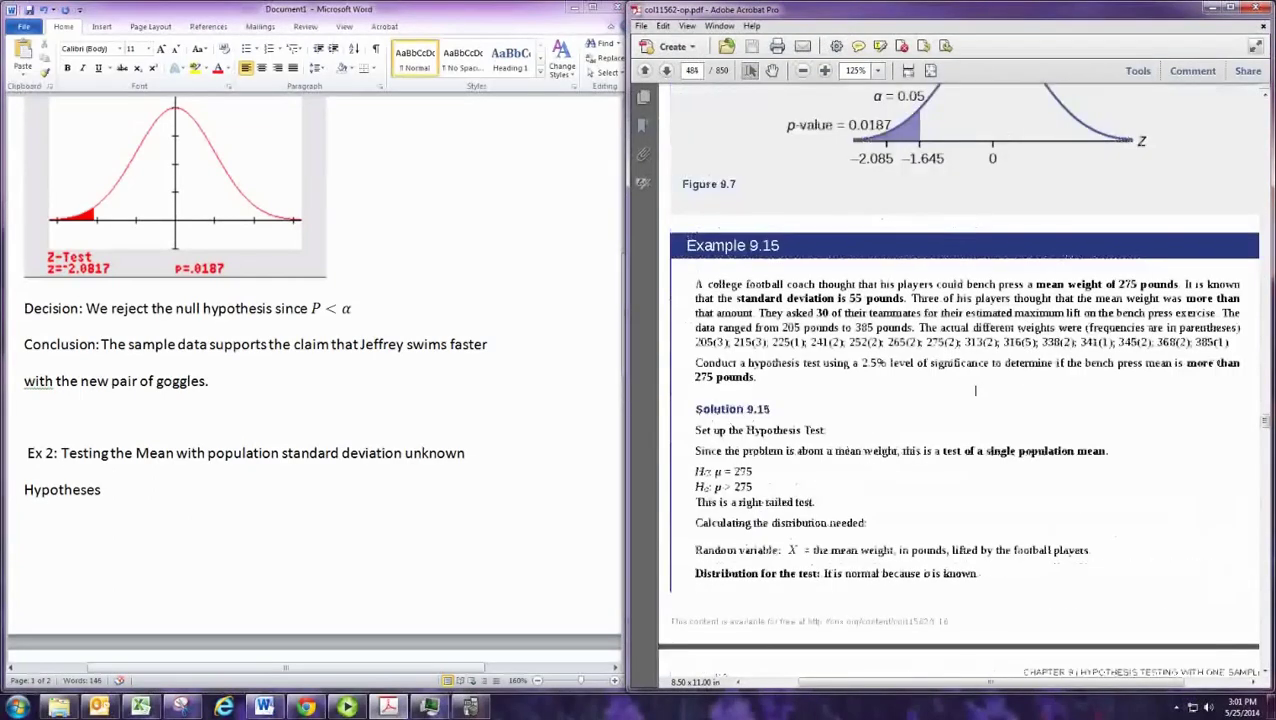
pyautogui.scroll(-15, 975, 390)
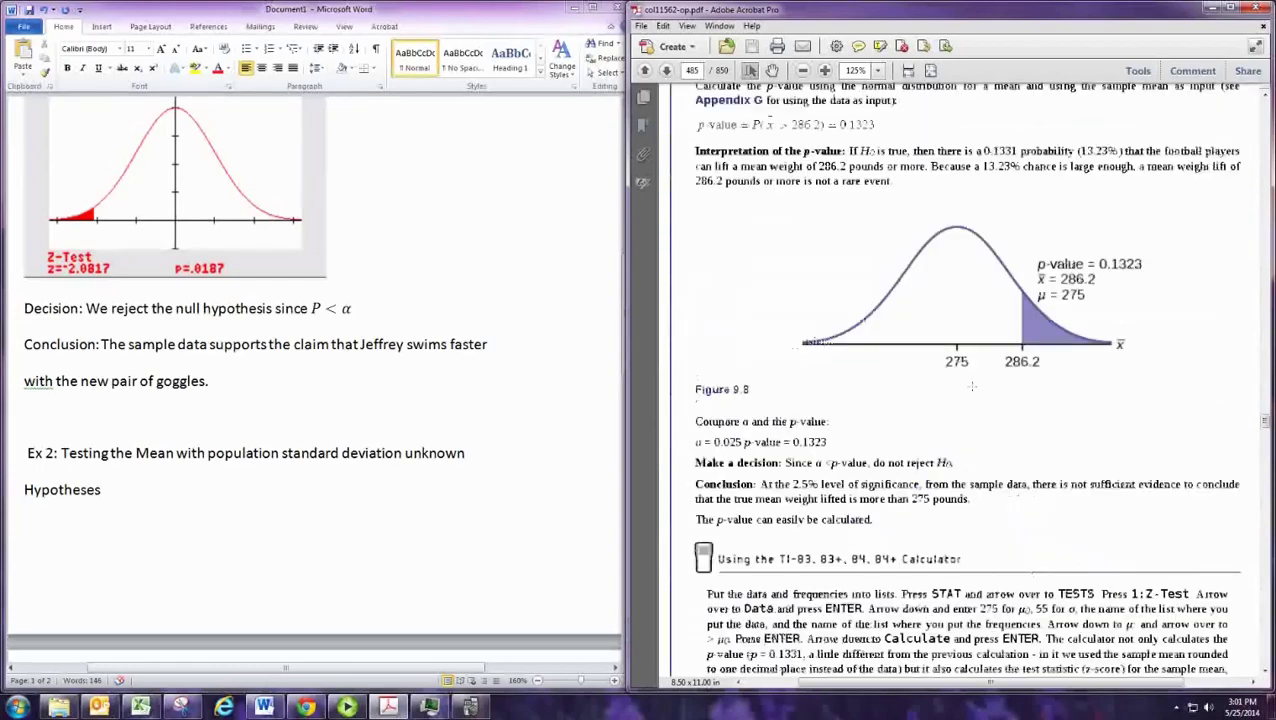
pyautogui.scroll(4, 971, 386)
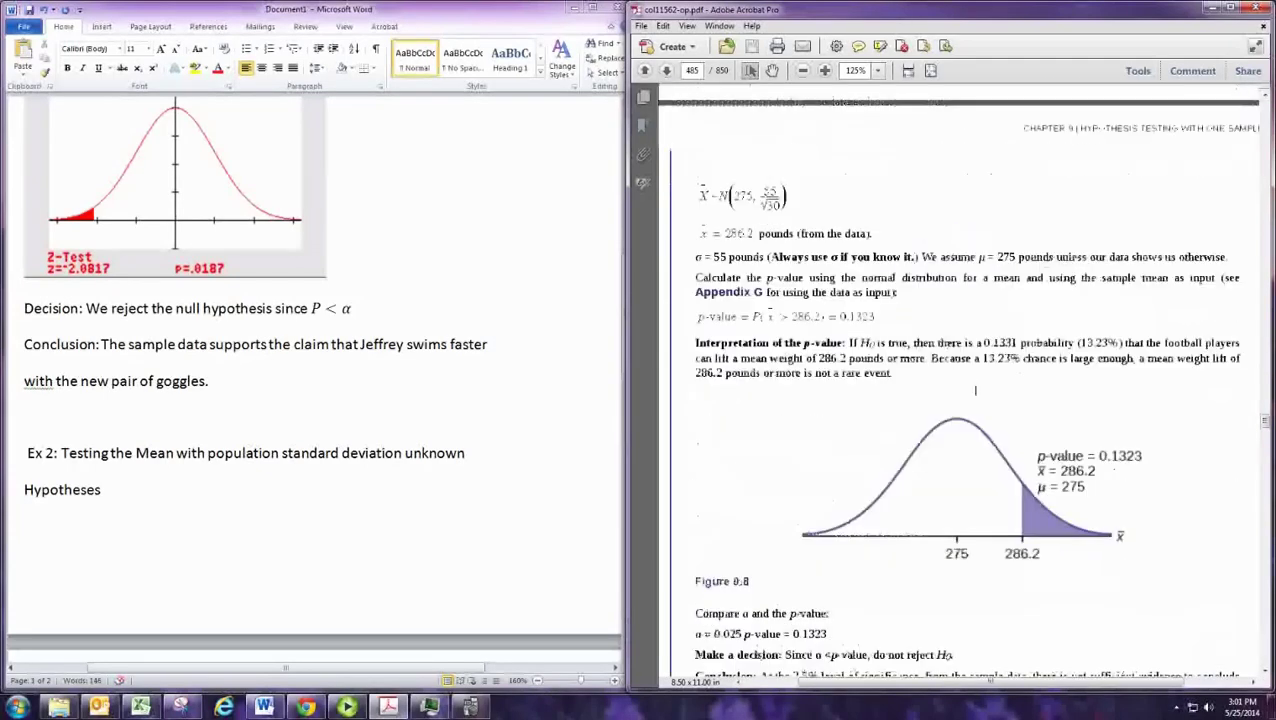
pyautogui.scroll(9, 975, 390)
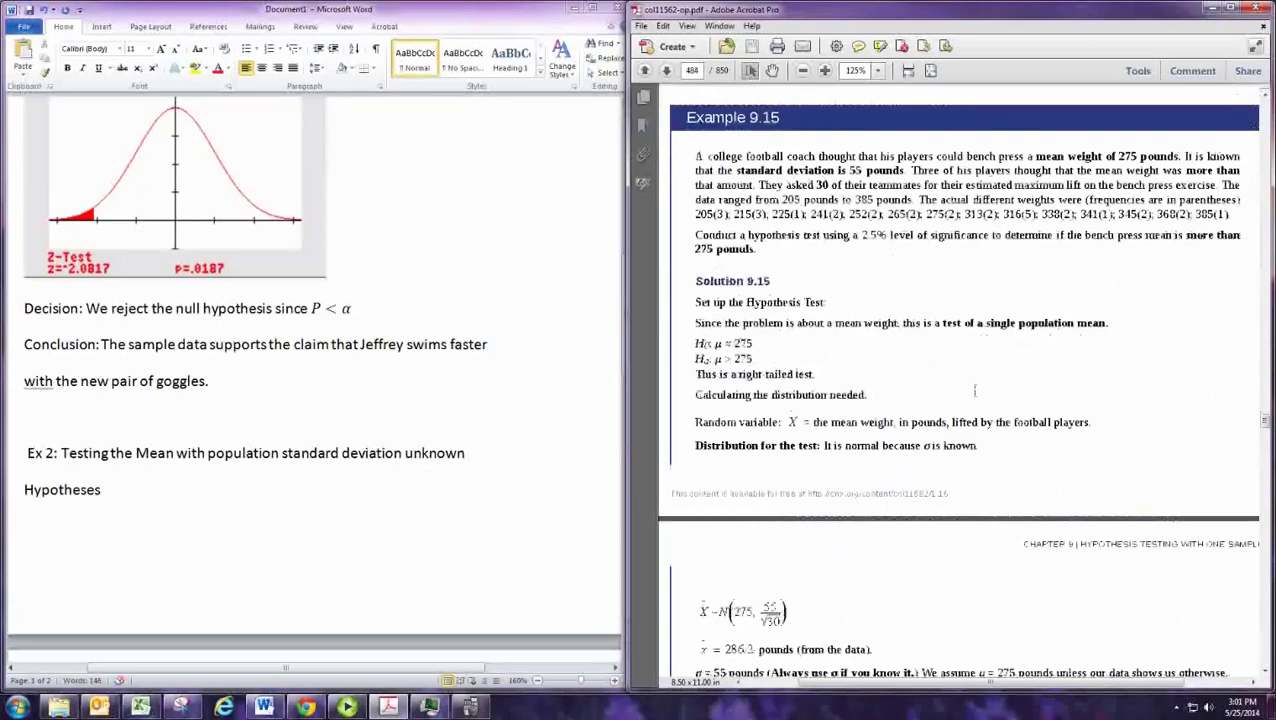
pyautogui.scroll(-20, 975, 390)
pyautogui.scroll(-1, 977, 390)
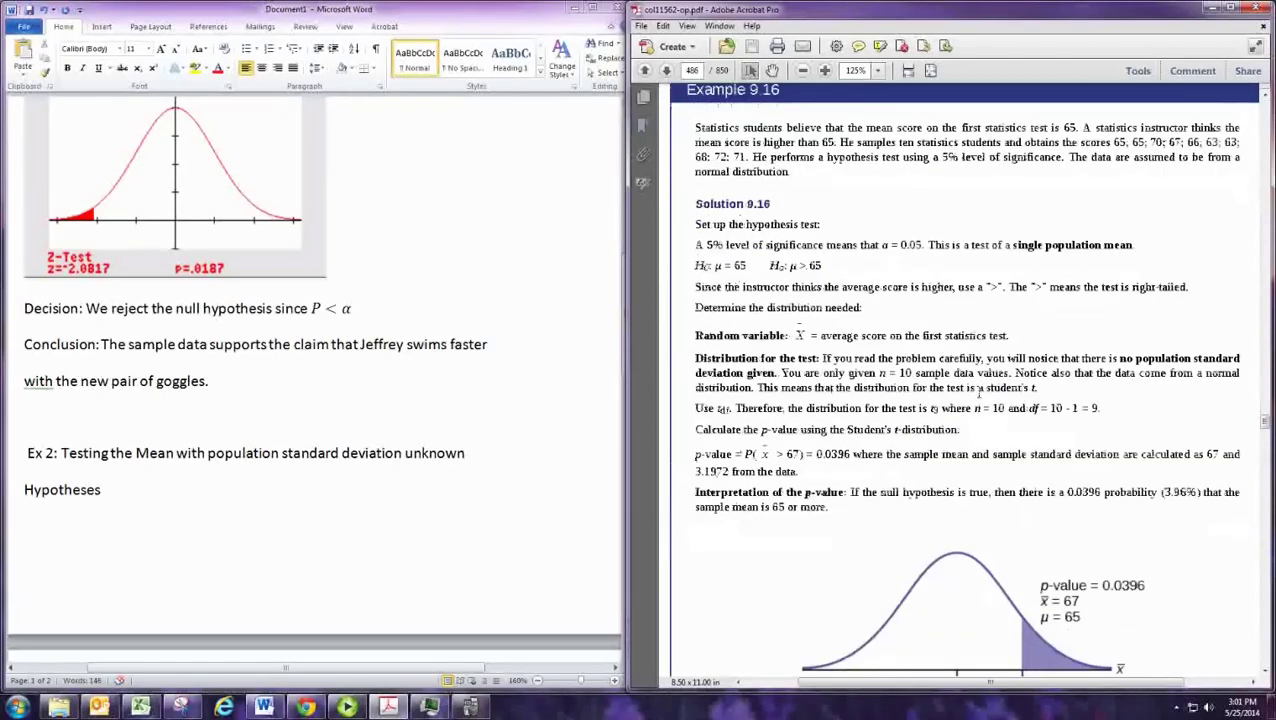
pyautogui.scroll(3, 979, 393)
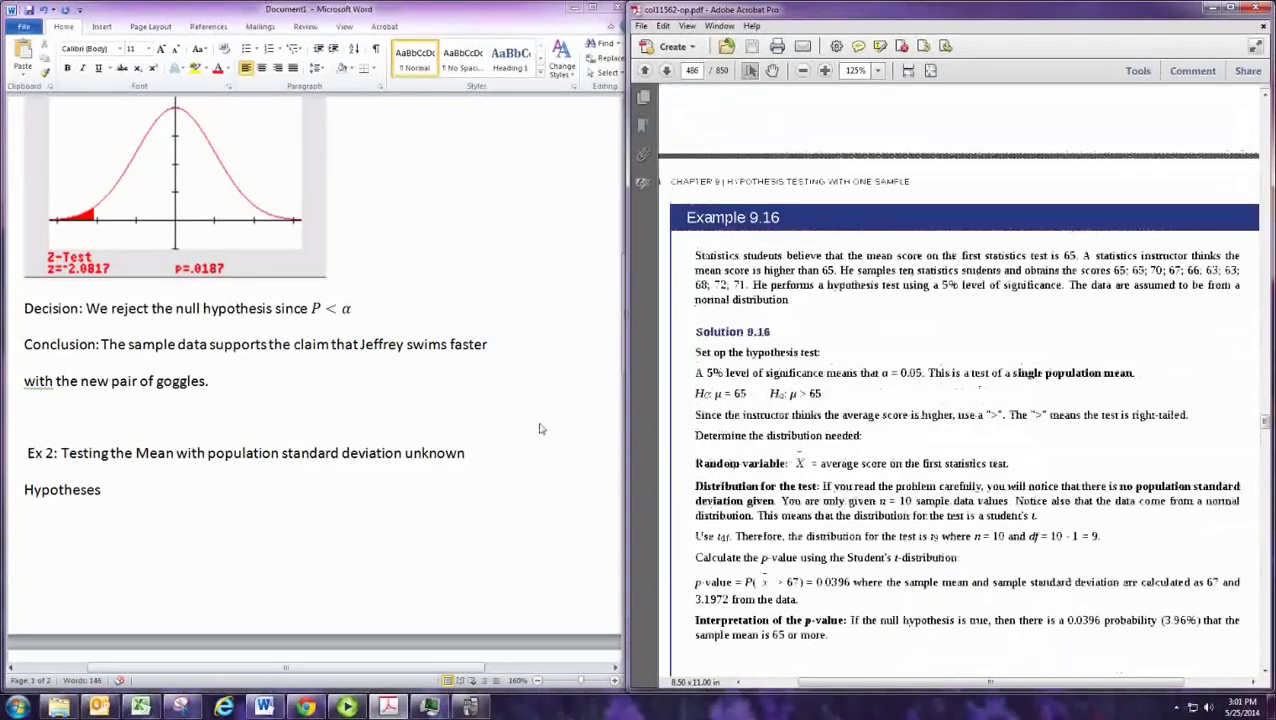
pyautogui.scroll(-5, 199, 478)
pyautogui.scroll(-4, 78, 396)
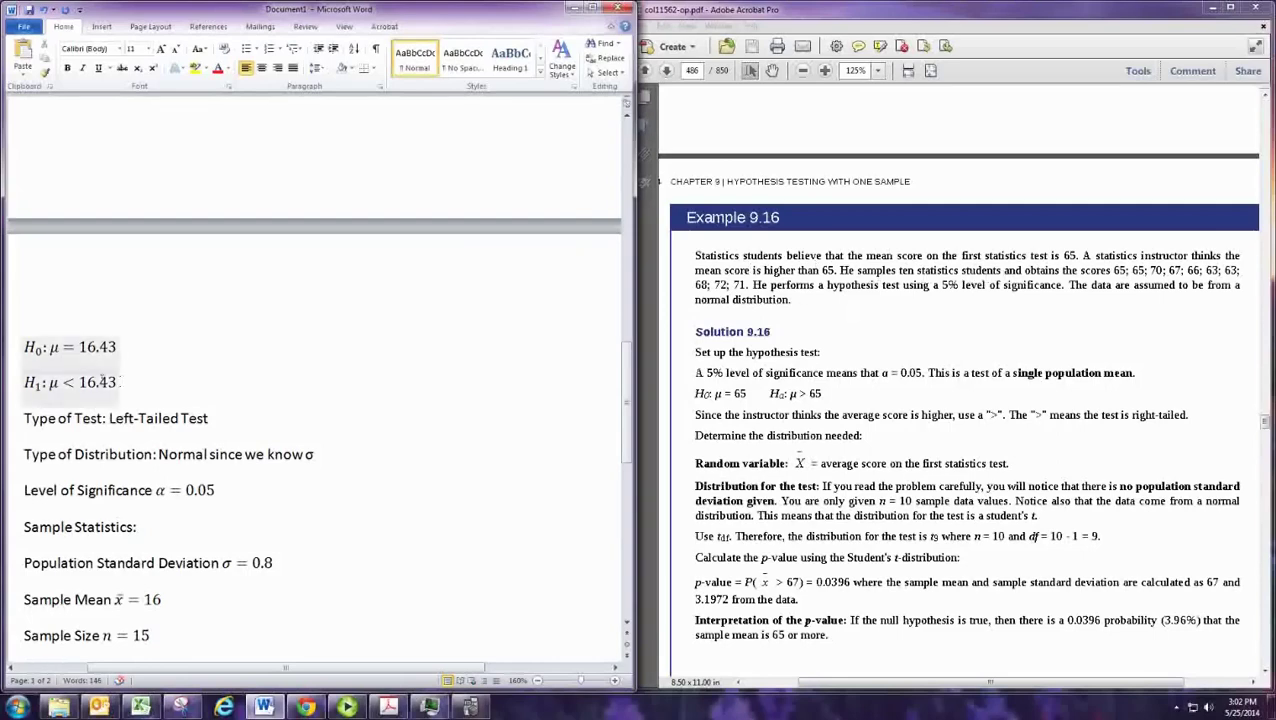
# Step: Change H1 from μ < 16.43 to μ > 65, and H0's 16.43 to 65
pyautogui.click(80, 383)
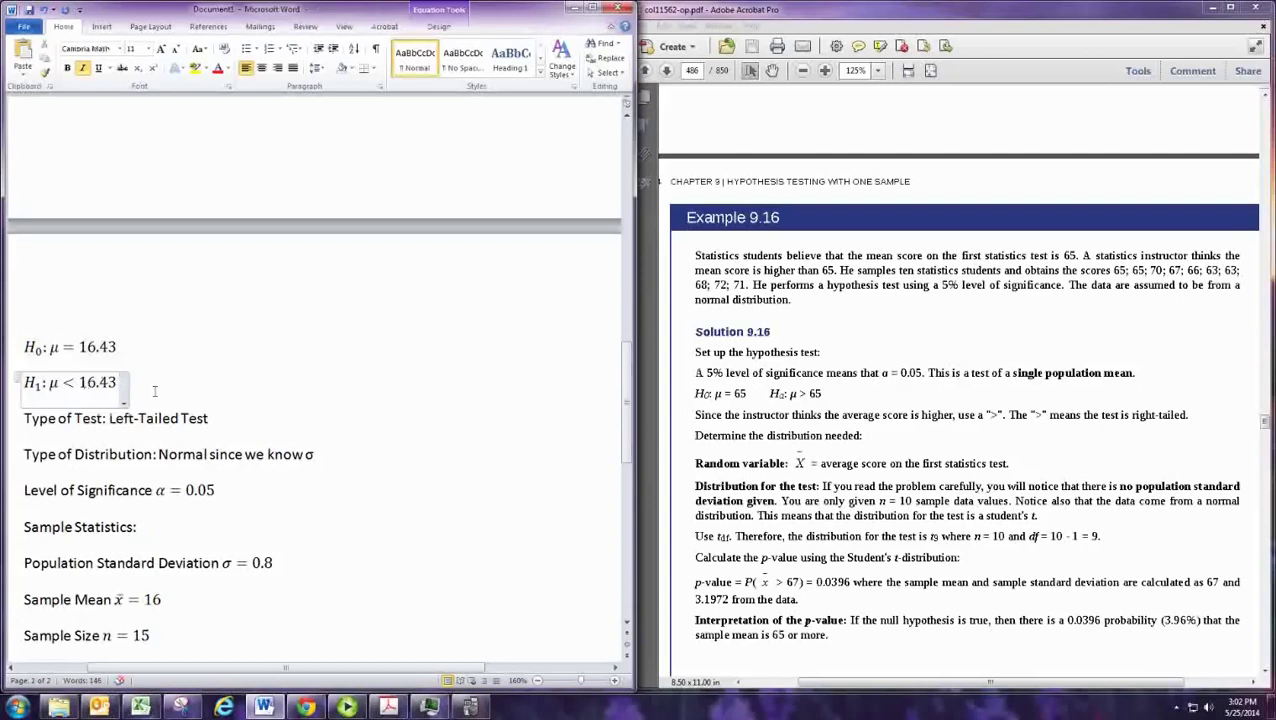
pyautogui.press('BackSpace')
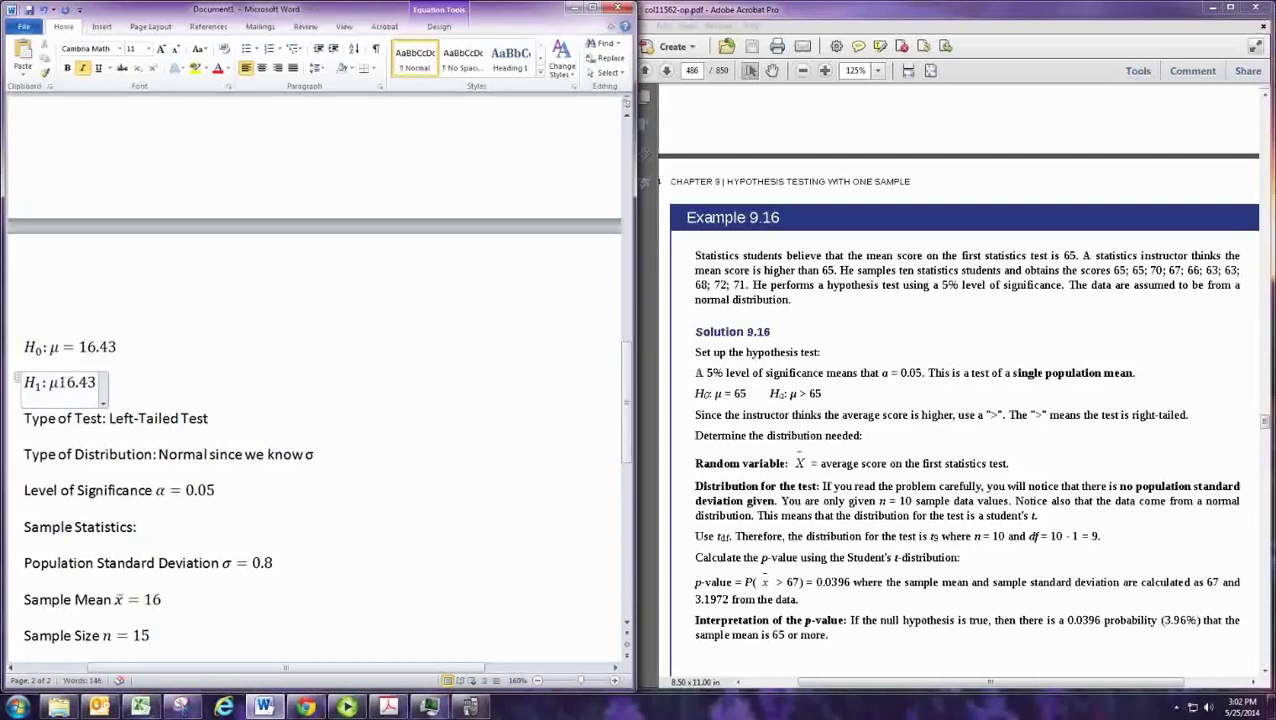
pyautogui.write('>')
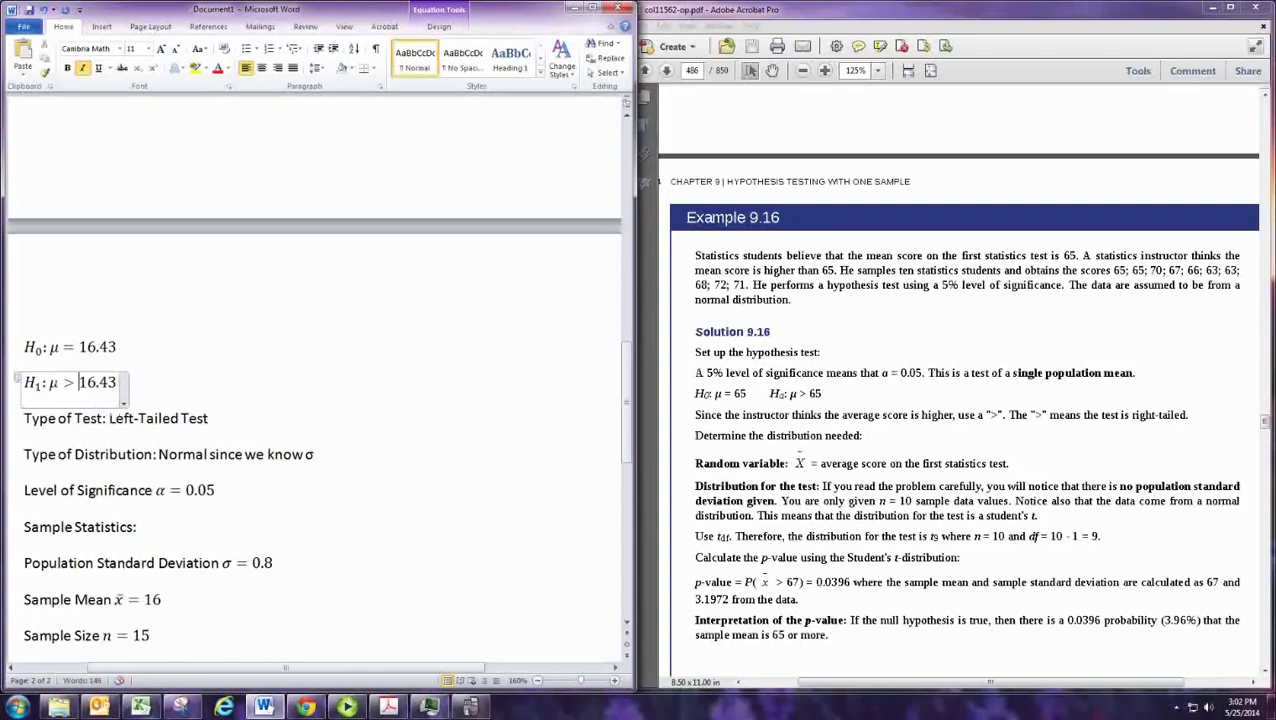
pyautogui.press('Delete')
pyautogui.press('Delete')
pyautogui.press('Delete')
pyautogui.press('Delete')
pyautogui.press('Delete')
pyautogui.write('65')
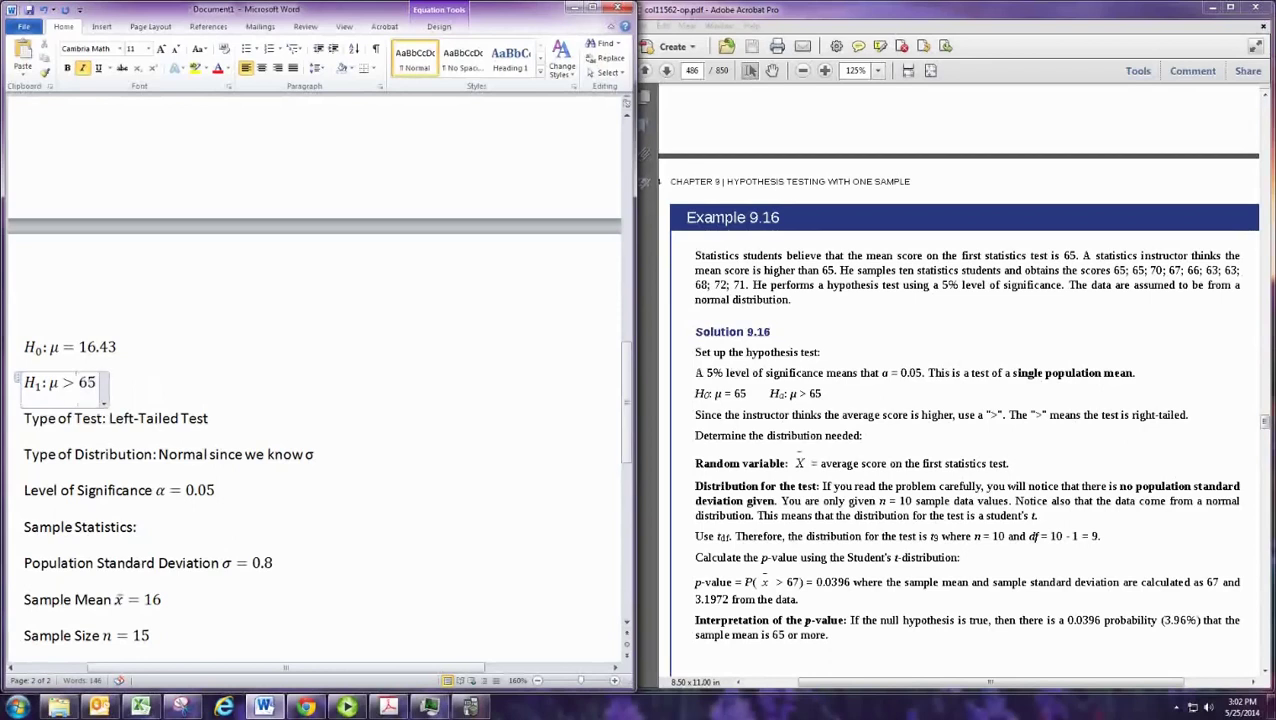
pyautogui.press('Up')
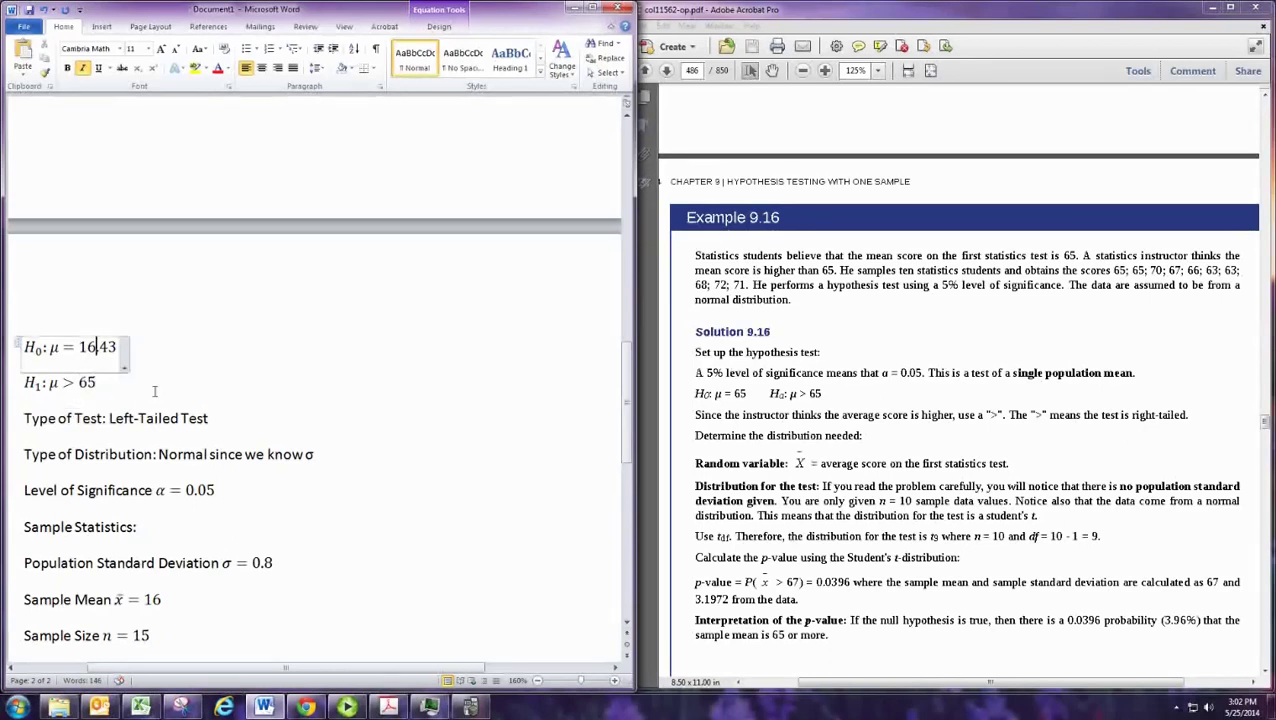
pyautogui.press('Left')
pyautogui.press('Left')
pyautogui.press('Left')
pyautogui.press('Delete')
pyautogui.press('Delete')
pyautogui.press('Delete')
pyautogui.press('Delete')
pyautogui.press('Delete')
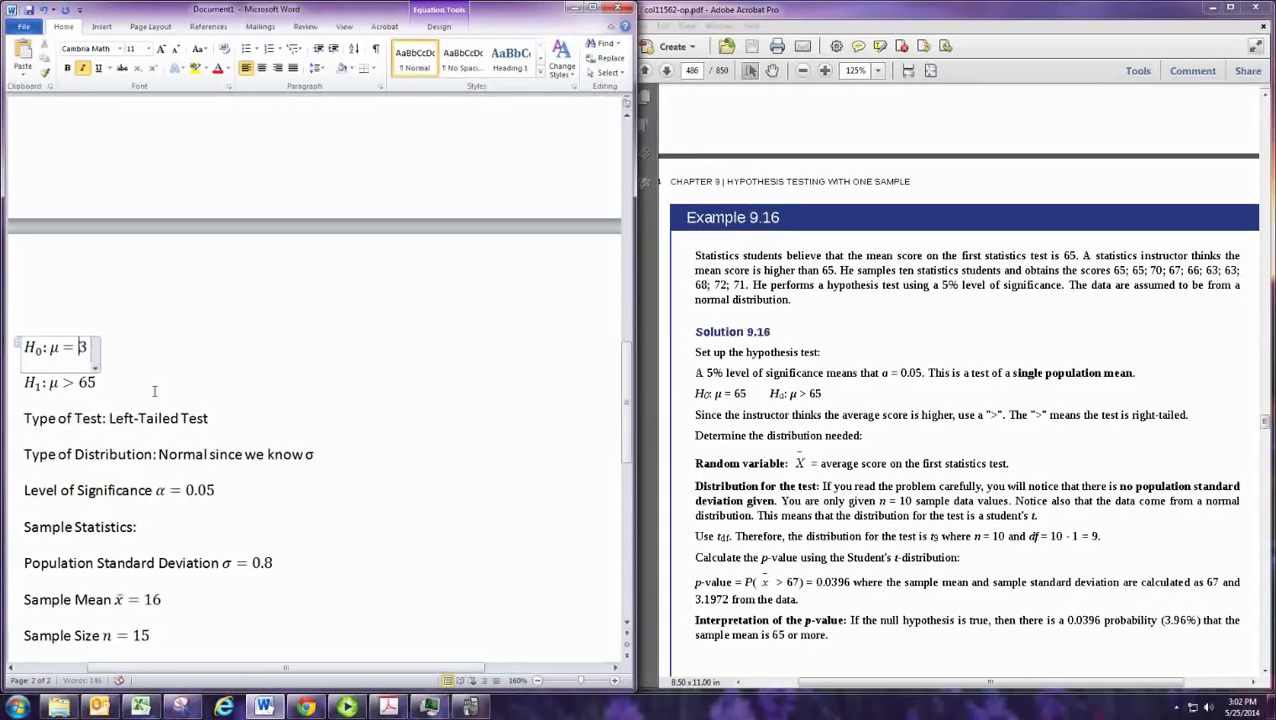
pyautogui.write('65')
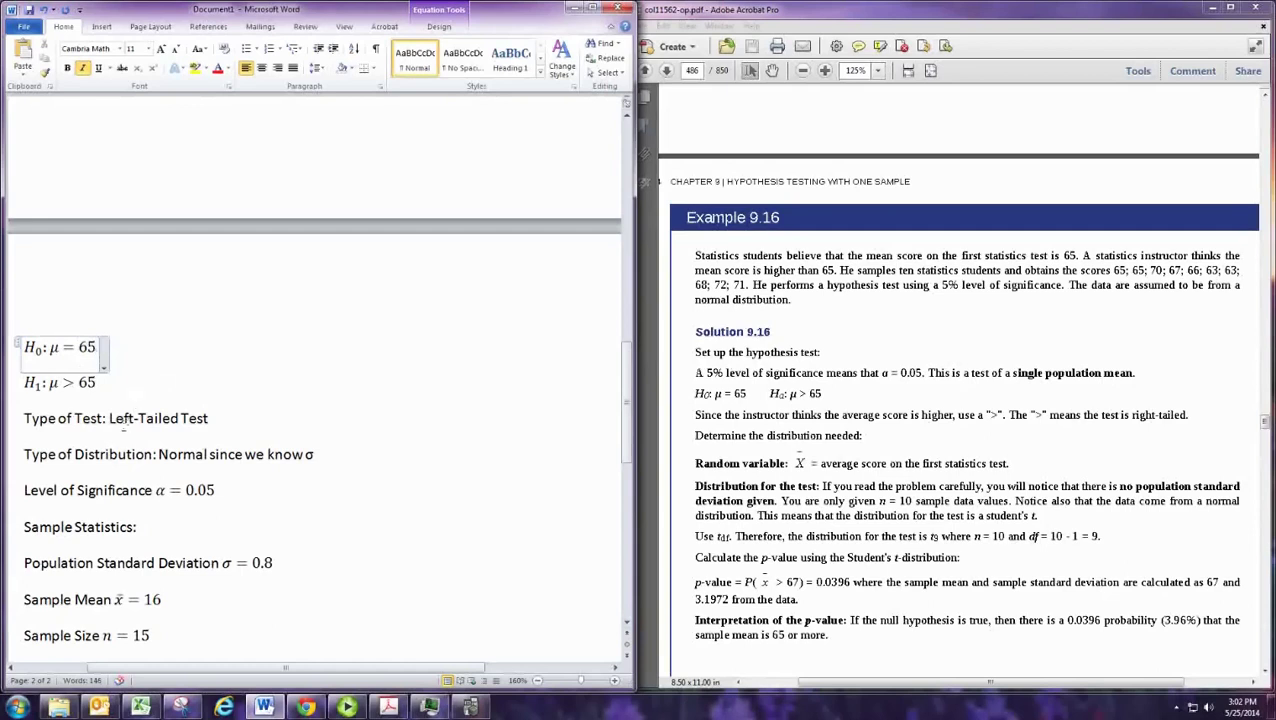
# Step: Change the Type of Test from Left-Tailed to Right-Tailed
pyautogui.click(110, 420)
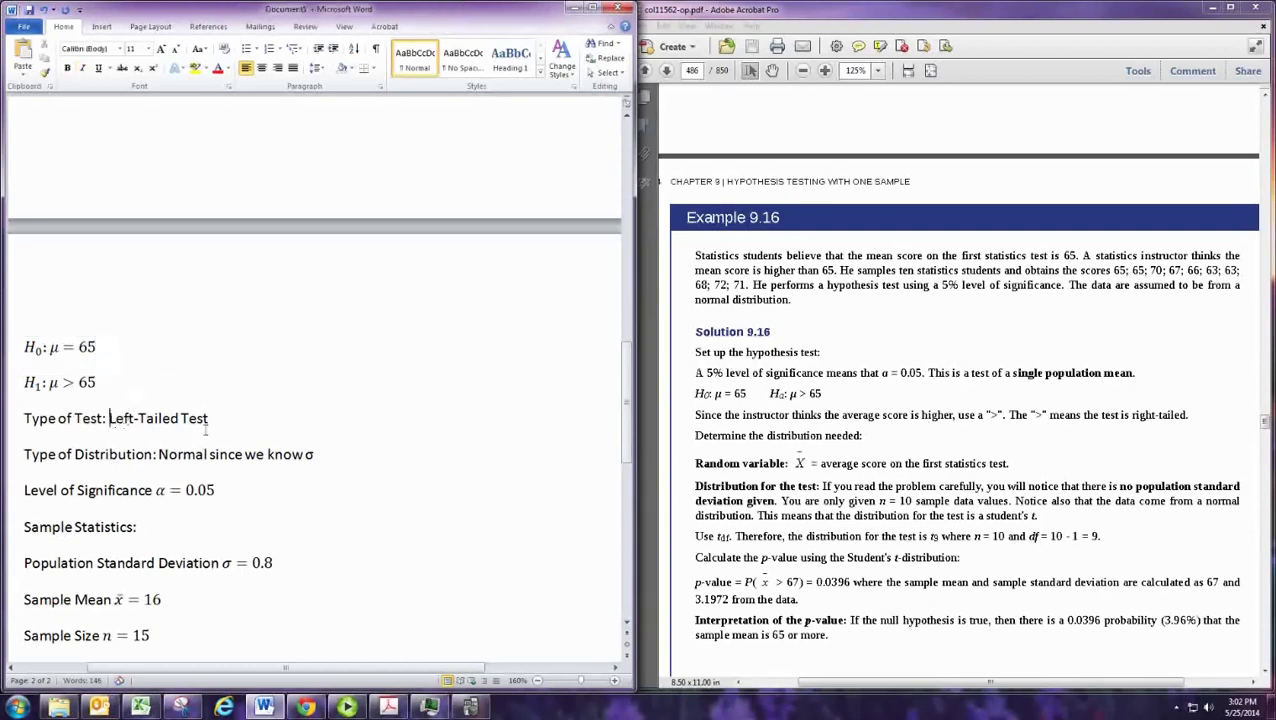
pyautogui.press('Delete')
pyautogui.press('Delete')
pyautogui.press('Delete')
pyautogui.press('Delete')
pyautogui.write('Right')
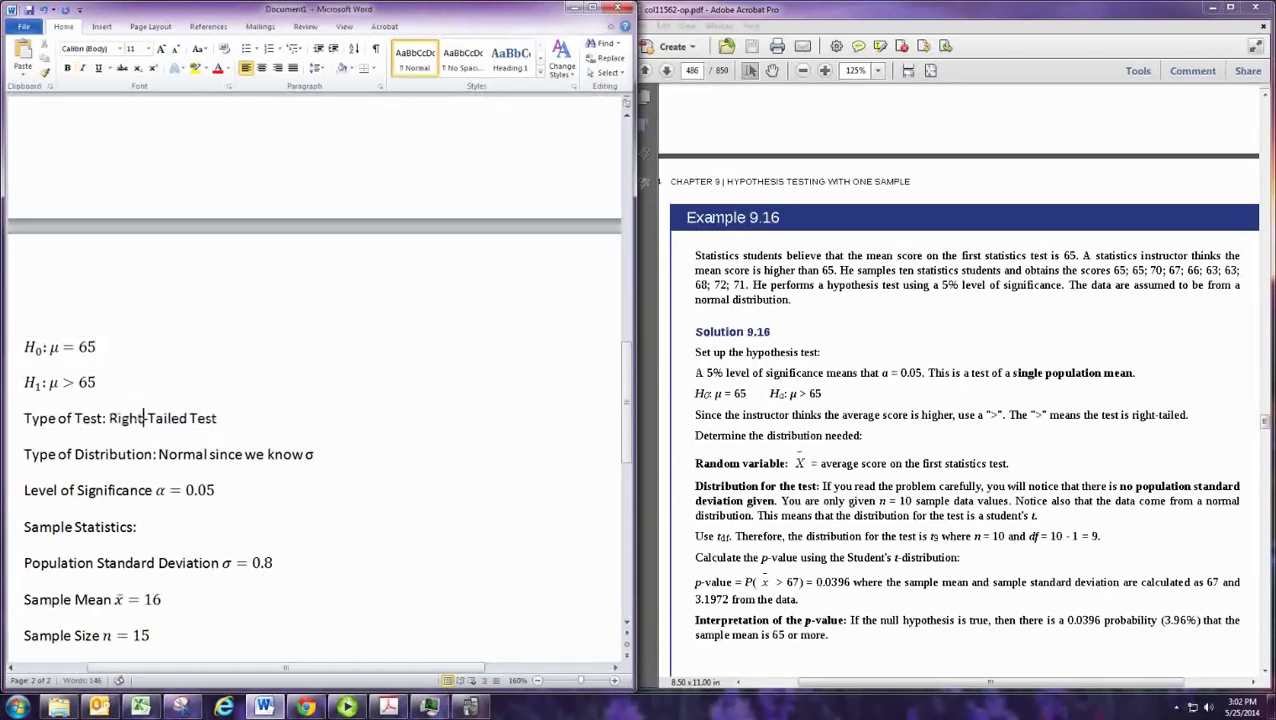
# Step: Change the distribution to t-Distribution, since we don't know σ
pyautogui.press('Down')
pyautogui.press('Right')
pyautogui.press('Right')
pyautogui.press('Delete')
pyautogui.press('Delete')
pyautogui.press('Delete')
pyautogui.press('Delete')
pyautogui.press('Delete')
pyautogui.press('Delete')
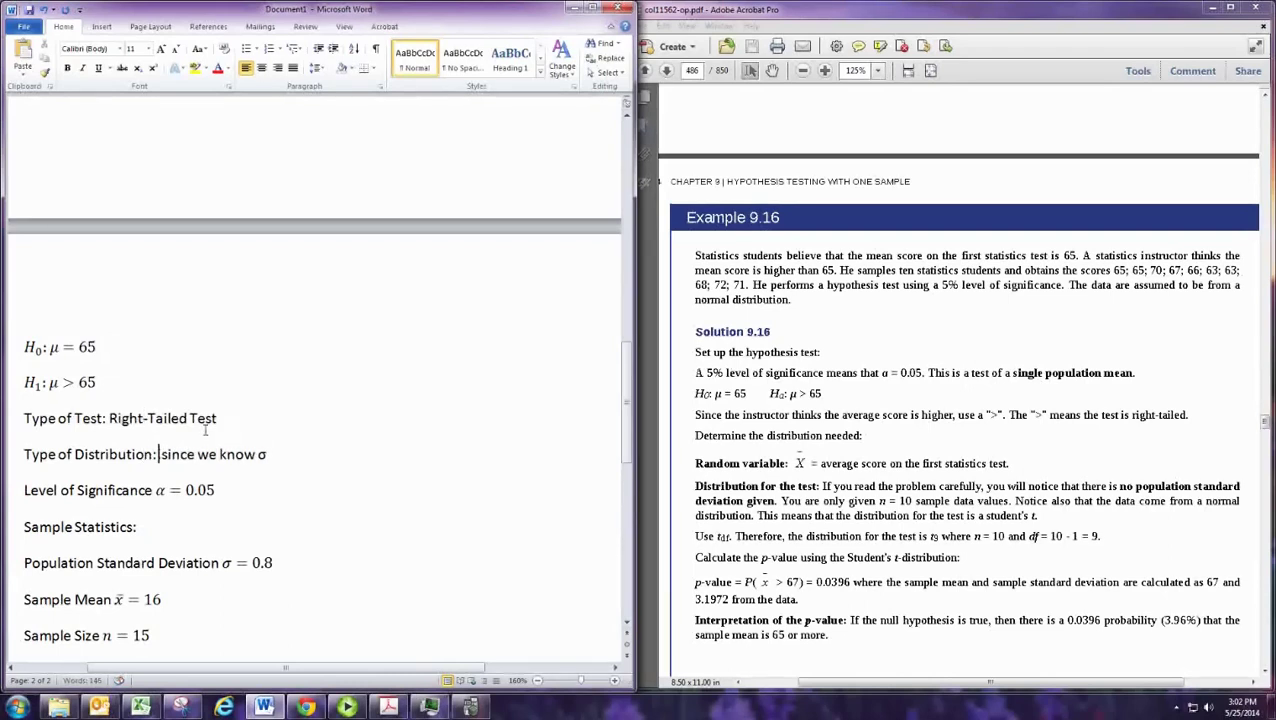
pyautogui.write('t-Dist')
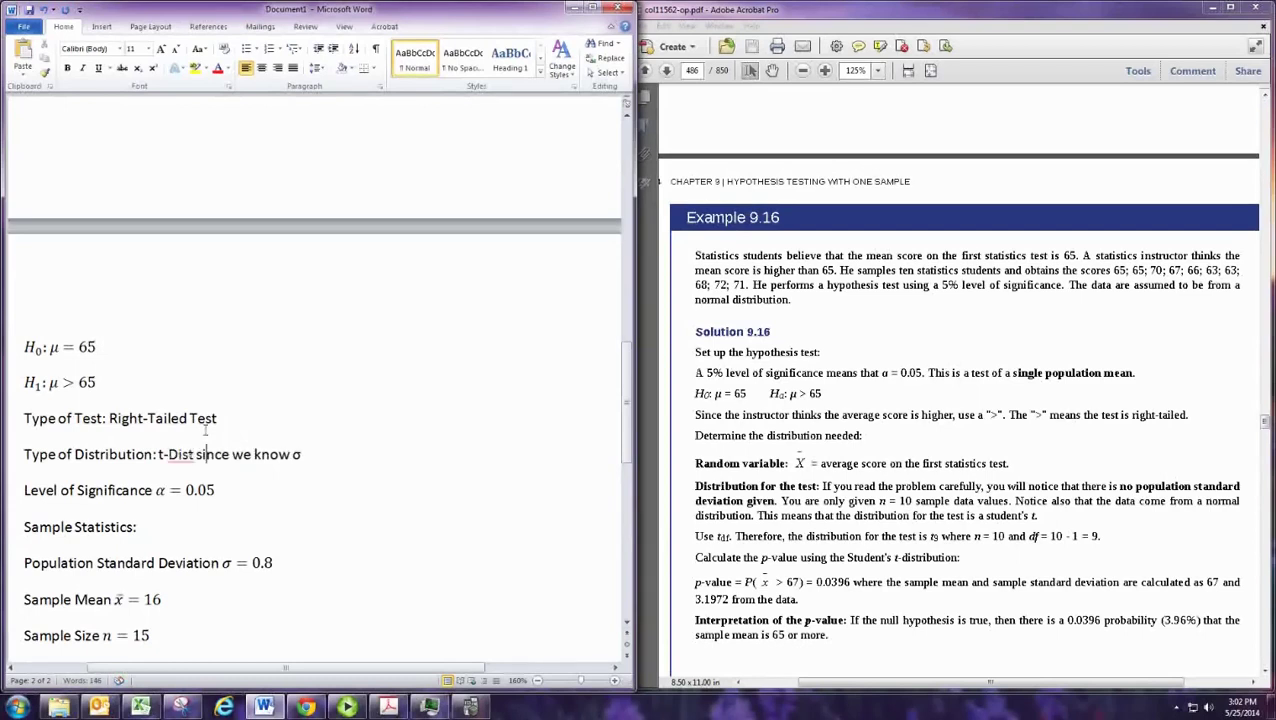
pyautogui.hotkey('ctrl', 'Right')
pyautogui.hotkey('ctrl', 'Right')
pyautogui.write("don't")
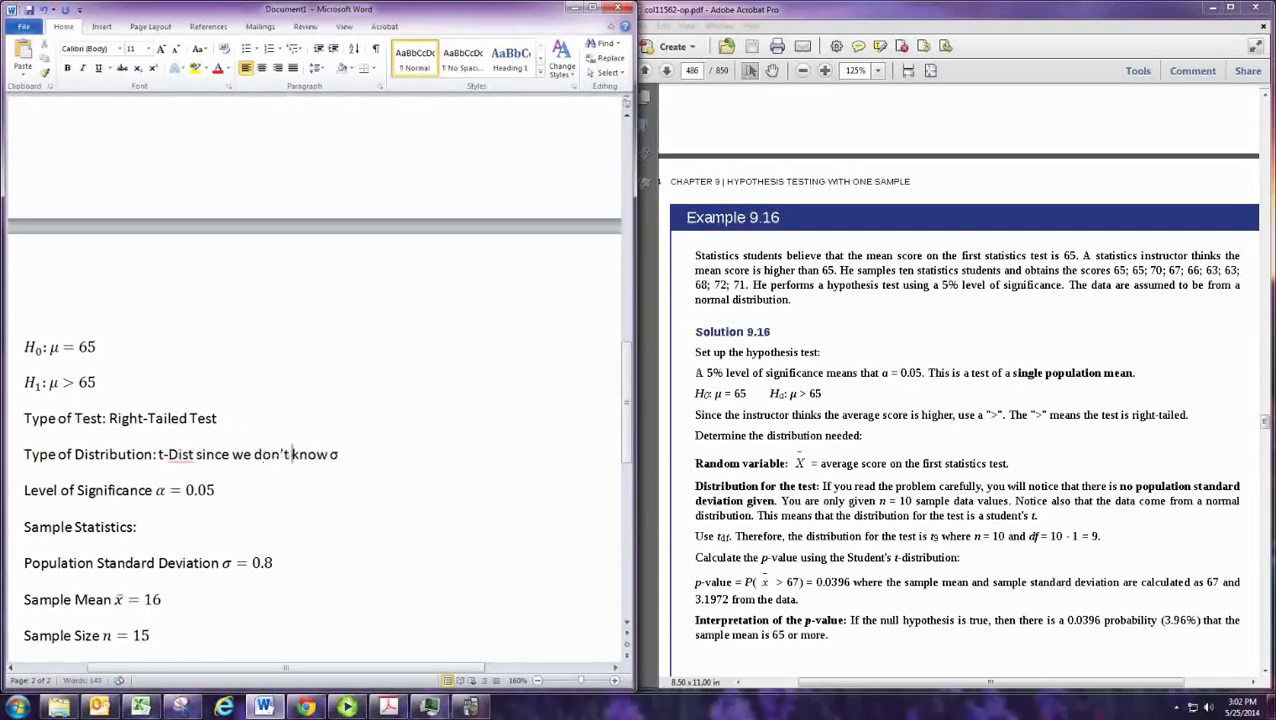
pyautogui.hotkey('ctrl', 'Left')
pyautogui.hotkey('ctrl', 'Left')
pyautogui.hotkey('ctrl', 'Left')
pyautogui.press('Left')
pyautogui.write('ri')
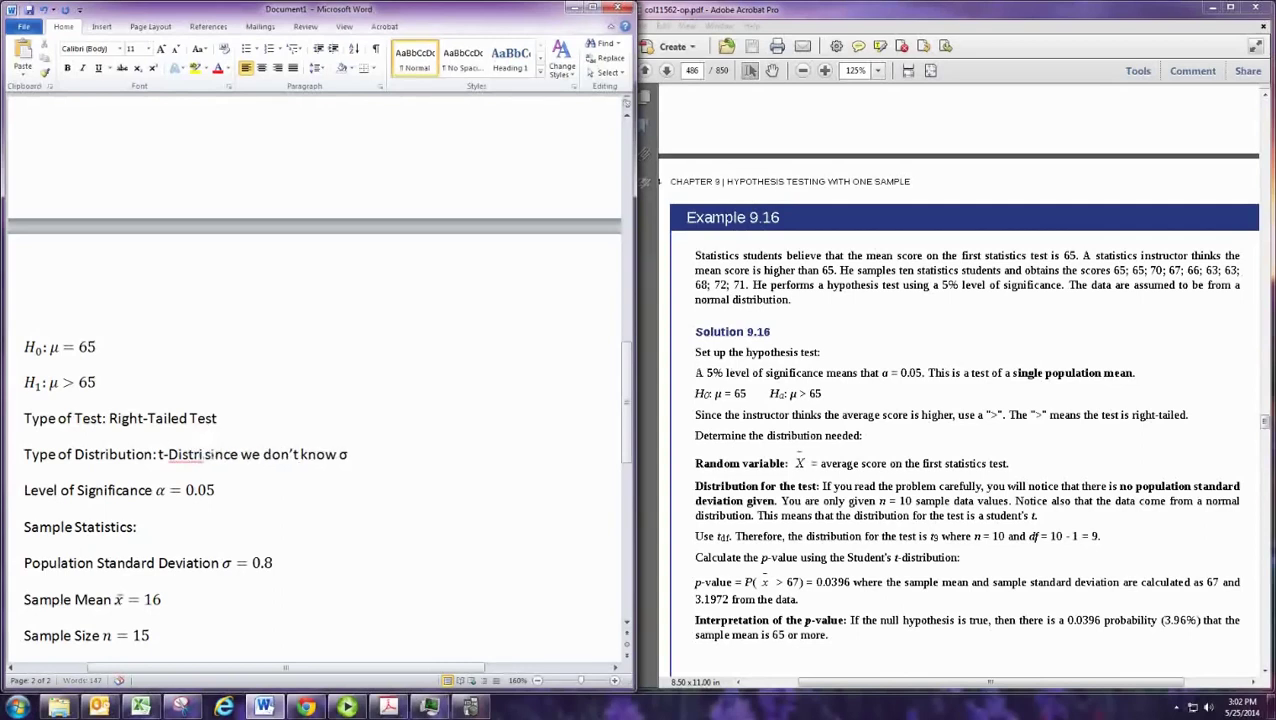
pyautogui.write('bution')
# Step: Relabel the standard deviation line as Sample Standard Deviation s = 0.8
pyautogui.press('Down')
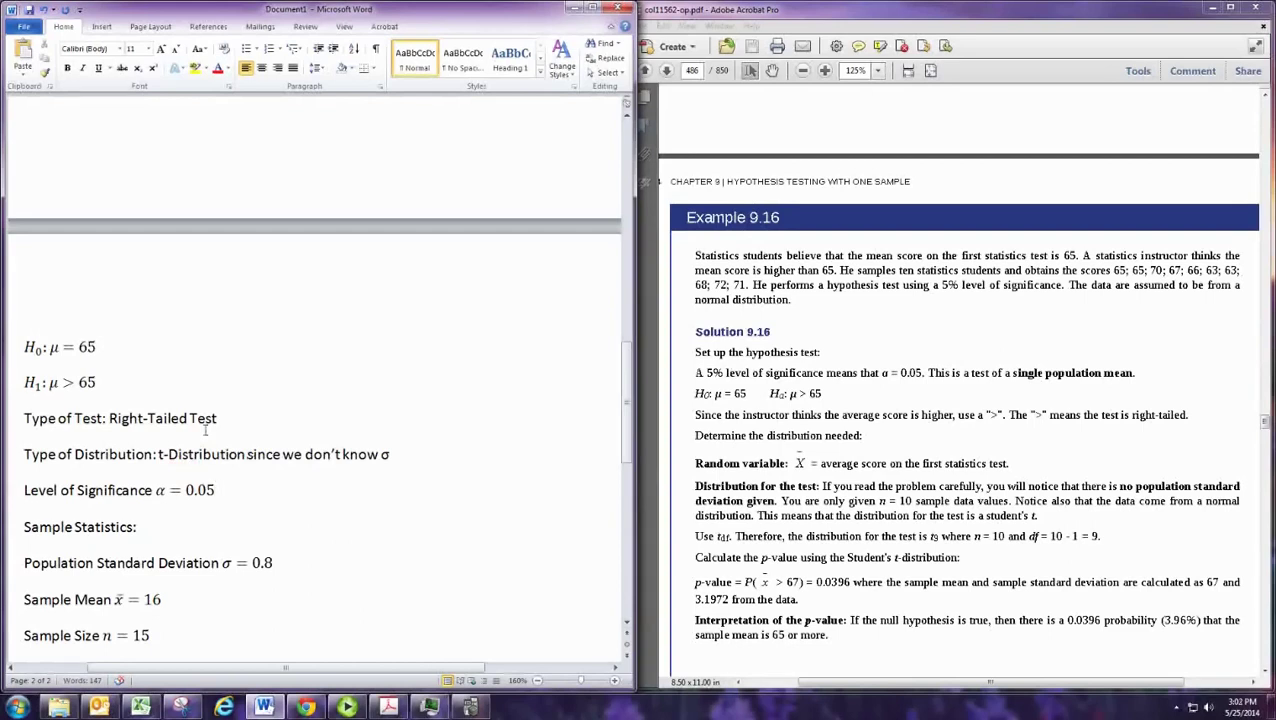
pyautogui.press('Down')
pyautogui.press('Home')
pyautogui.press('Delete')
pyautogui.press('Delete')
pyautogui.press('Delete')
pyautogui.press('Delete')
pyautogui.press('Delete')
pyautogui.press('Delete')
pyautogui.press('Delete')
pyautogui.press('Delete')
pyautogui.press('Delete')
pyautogui.press('Delete')
pyautogui.press('Delete')
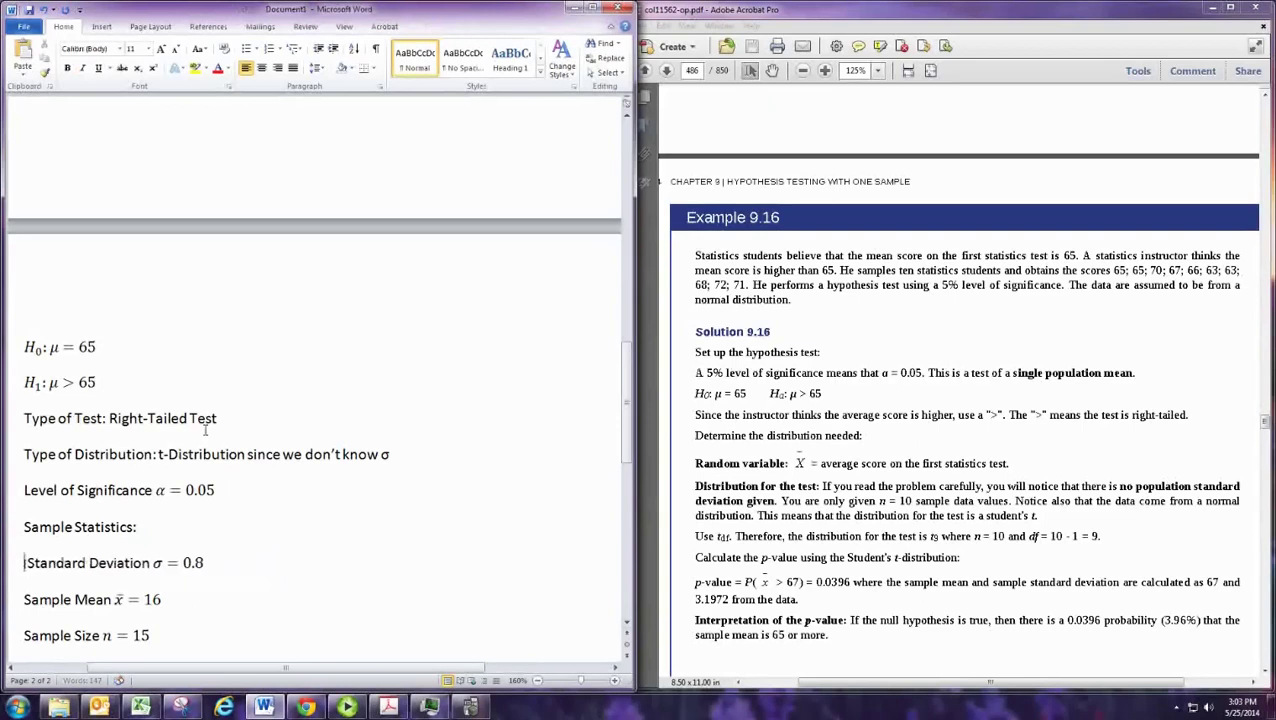
pyautogui.write('Sa m ')
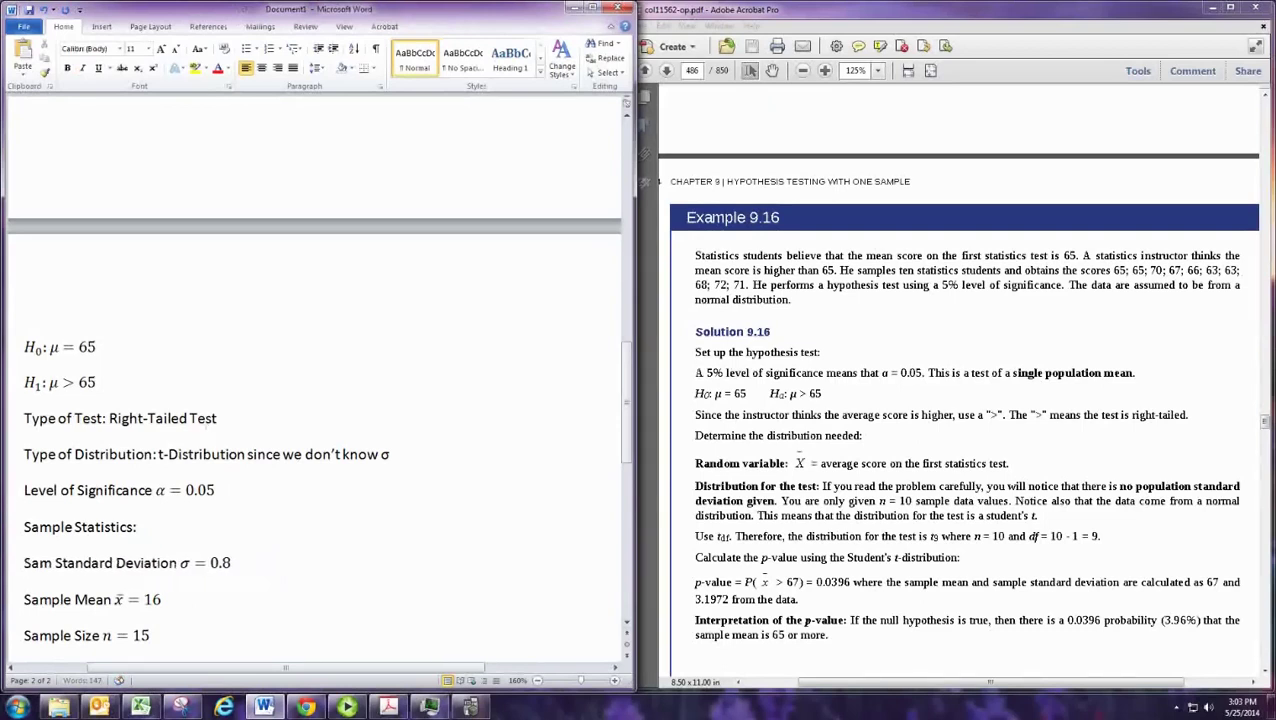
pyautogui.write('ple')
pyautogui.press('Right')
pyautogui.press('Right')
pyautogui.press('Right')
pyautogui.press('Right')
pyautogui.press('Right')
pyautogui.press('Right')
pyautogui.press('Right')
pyautogui.press('Right')
pyautogui.press('Right')
pyautogui.press('Right')
pyautogui.press('Right')
pyautogui.press('Right')
pyautogui.press('Right')
pyautogui.press('Right')
pyautogui.press('Right')
pyautogui.press('Right')
pyautogui.press('Right')
pyautogui.press('Right')
pyautogui.press('Right')
pyautogui.press('Right')
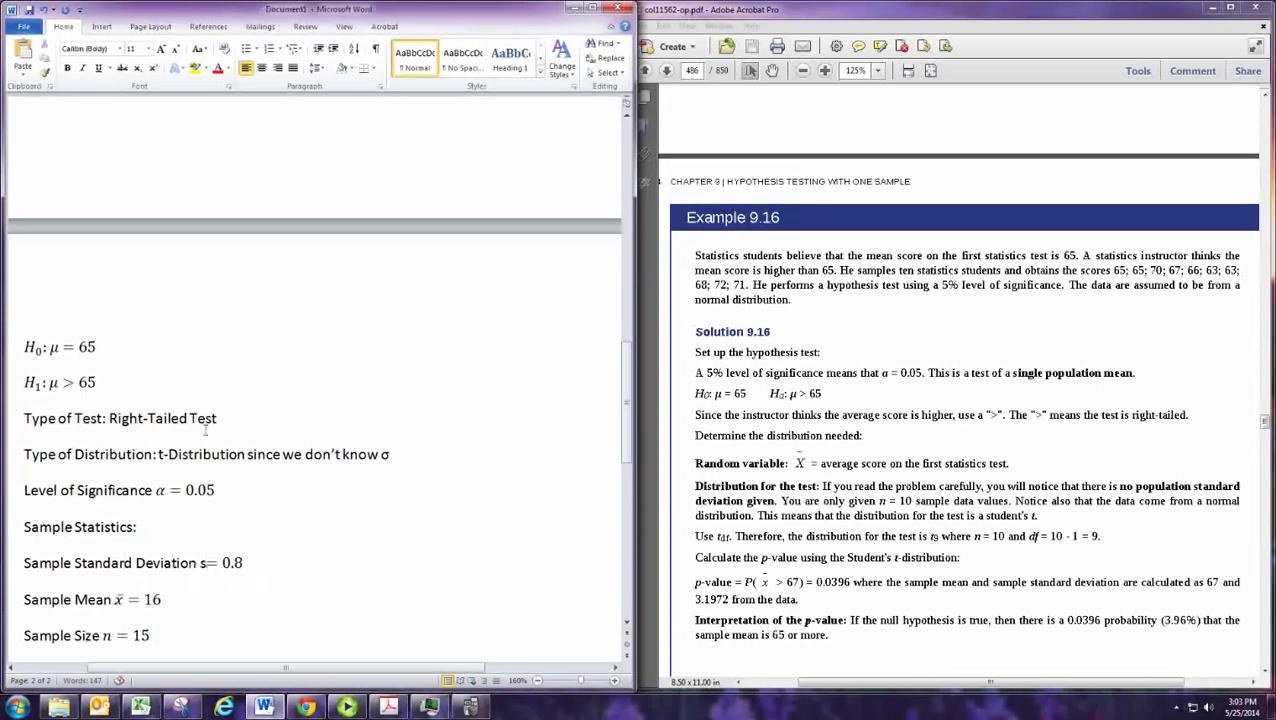
pyautogui.press('Delete')
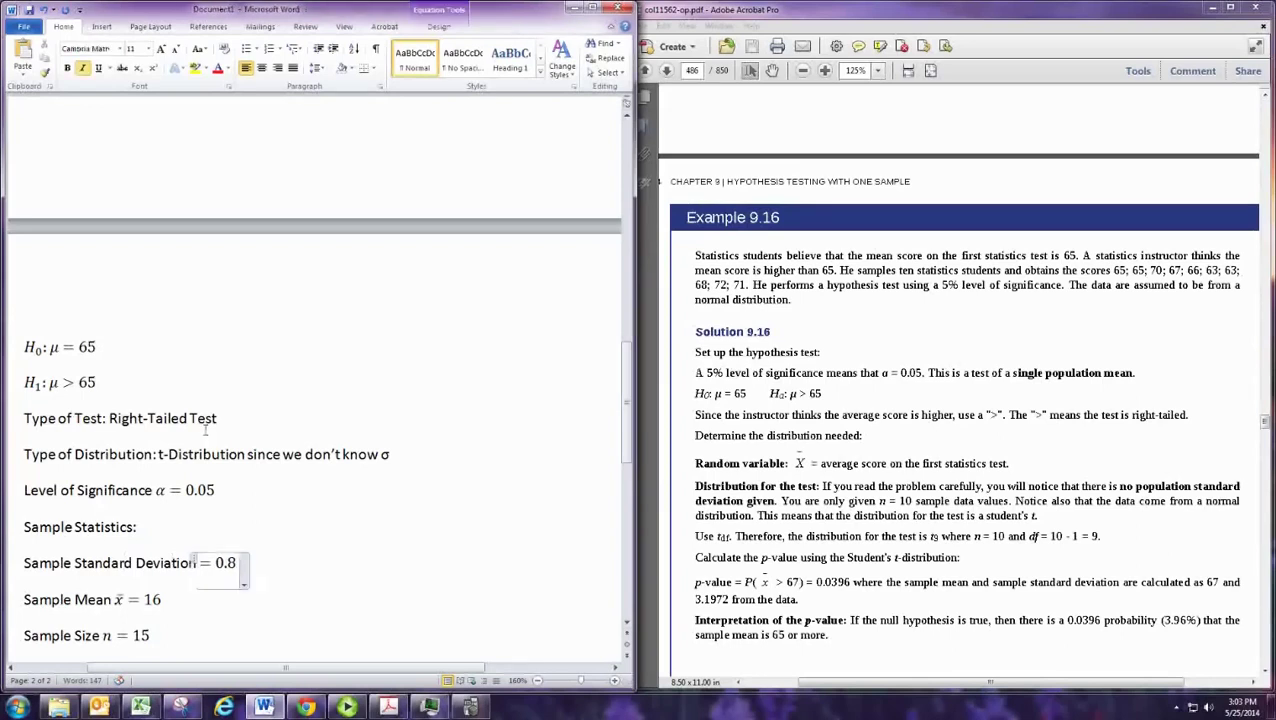
pyautogui.write('=s')
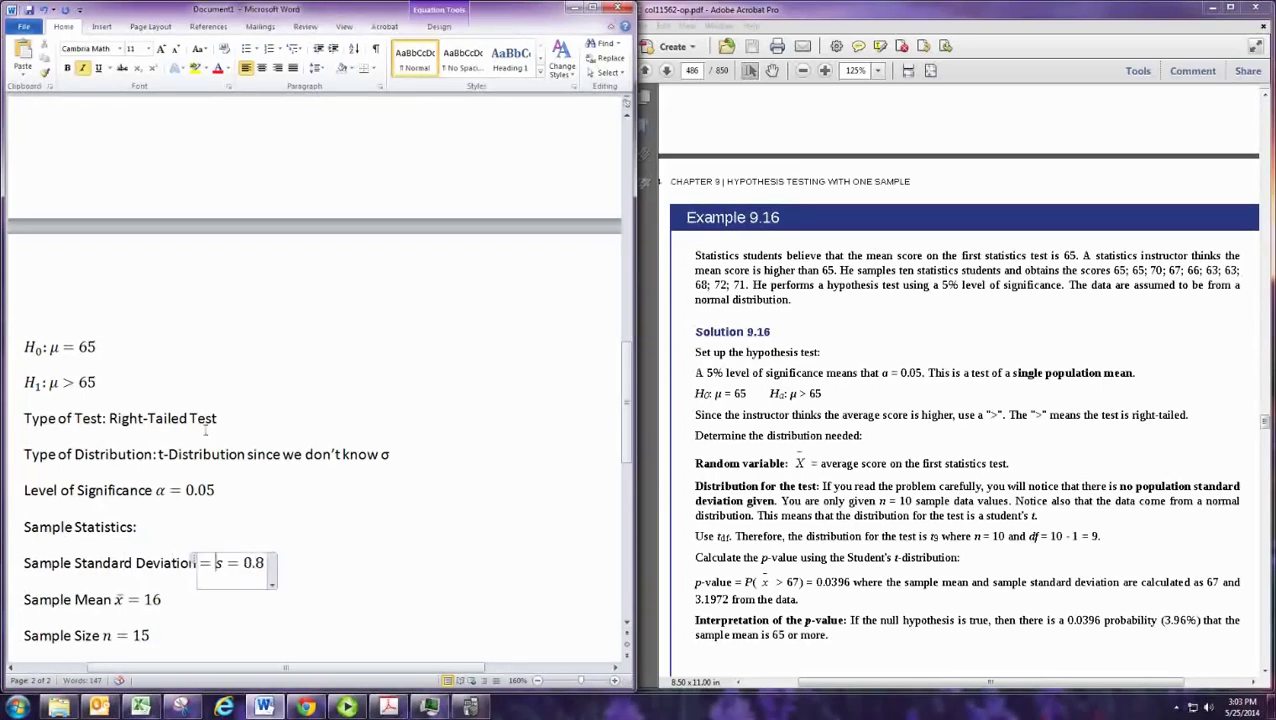
pyautogui.press('Down')
pyautogui.press('End')
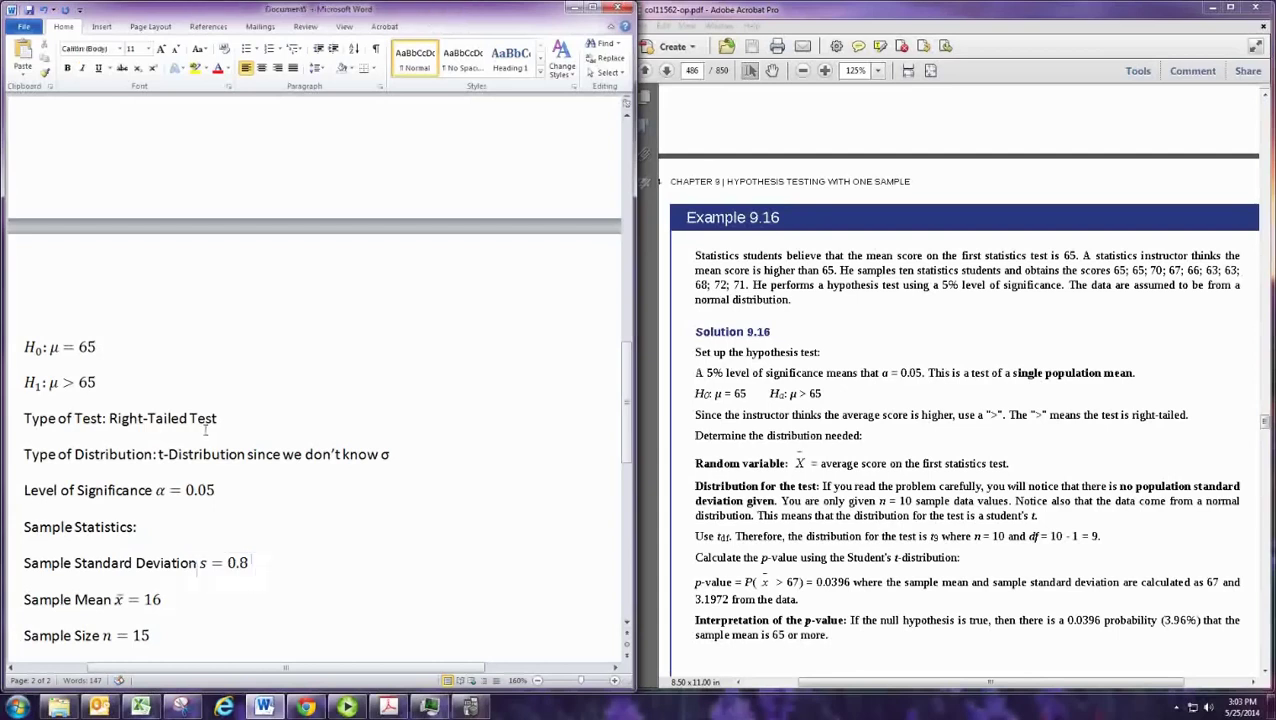
pyautogui.press('Up')
pyautogui.press('Up')
pyautogui.press('Up')
pyautogui.press('Up')
pyautogui.press('Up')
pyautogui.press('Up')
pyautogui.press('Up')
pyautogui.scroll(-1, 301, 365)
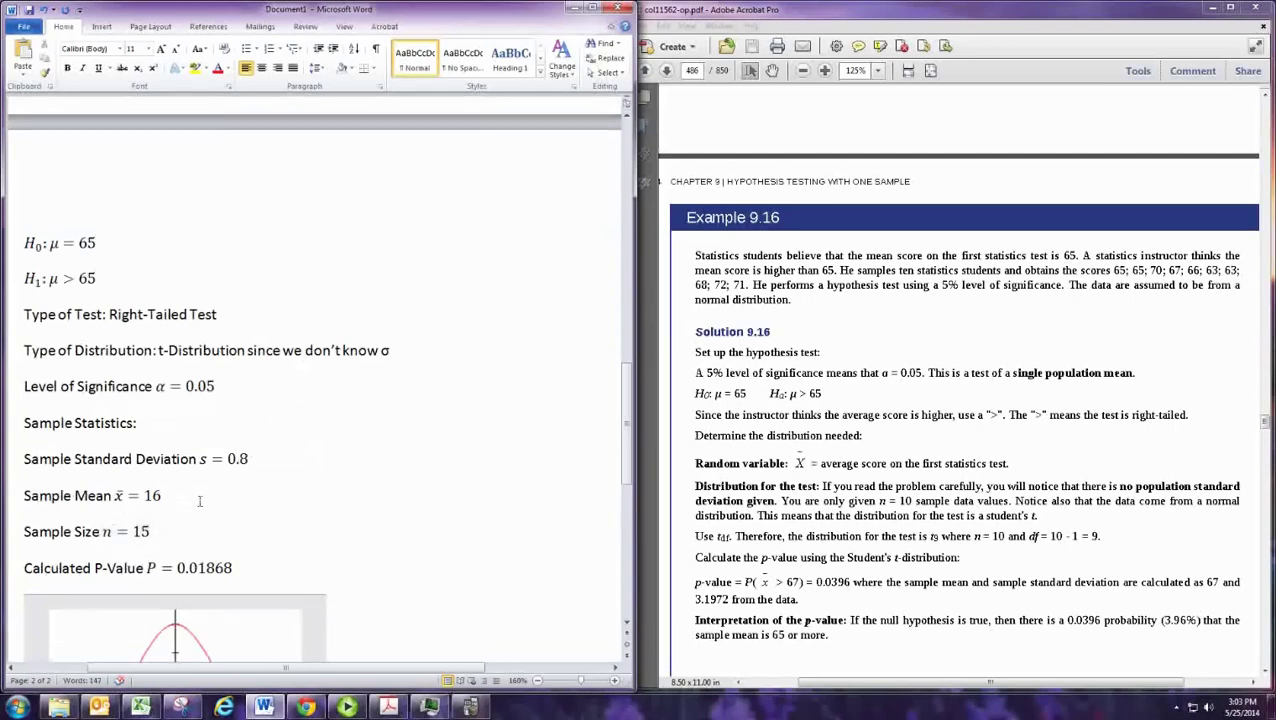
pyautogui.scroll(-1, 200, 498)
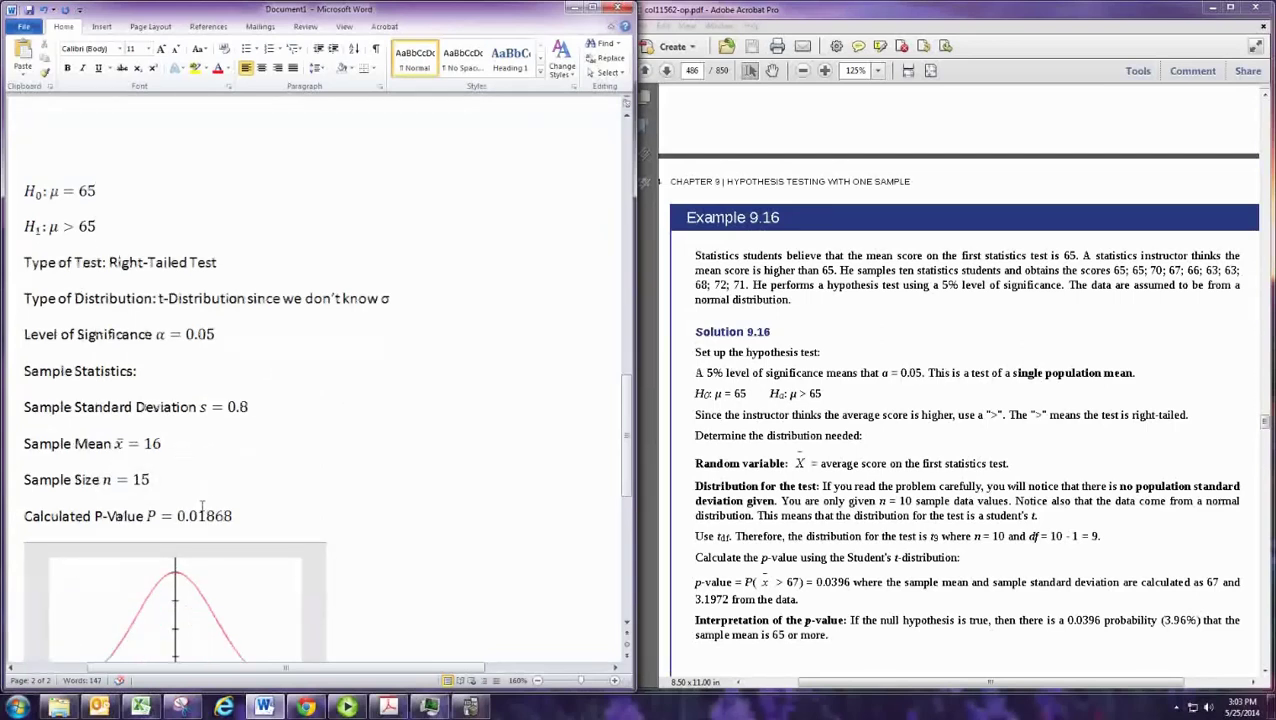
# Step: Switch to TI-SmartView and open the STAT list editor
pyautogui.click(470, 707)
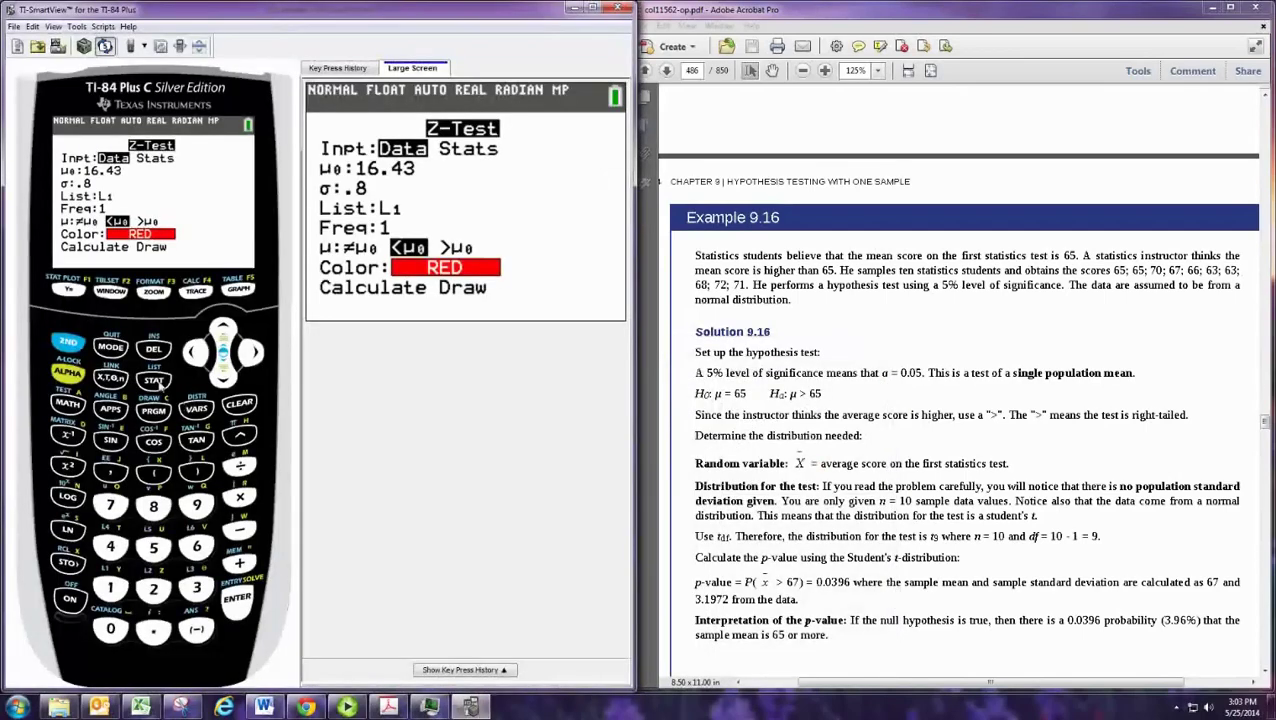
pyautogui.click(155, 382)
pyautogui.click(251, 362)
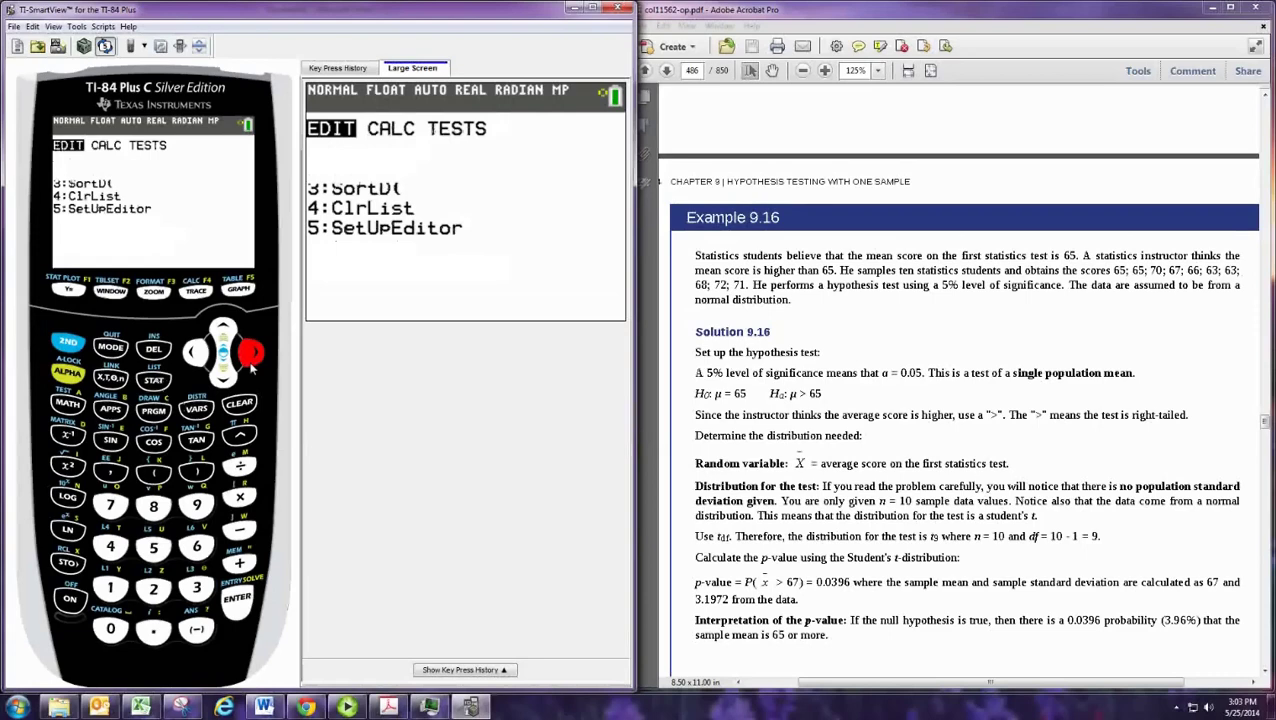
pyautogui.click(223, 378)
pyautogui.click(237, 600)
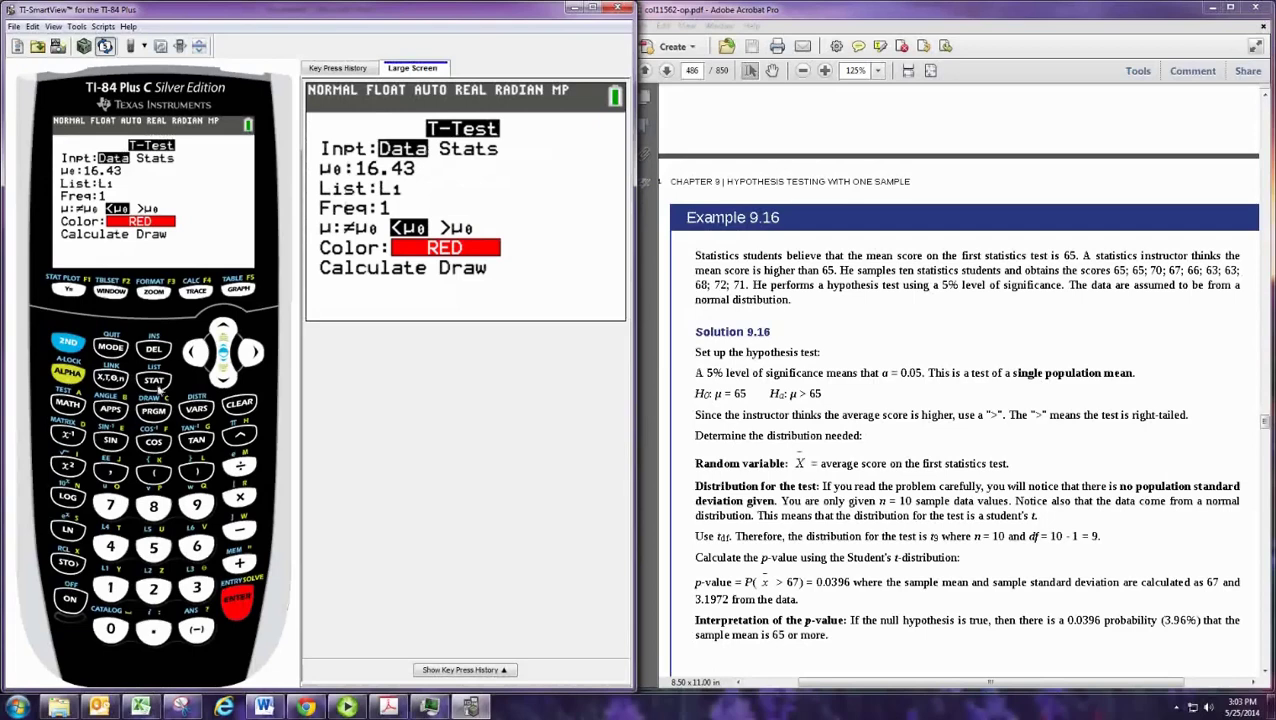
pyautogui.click(153, 380)
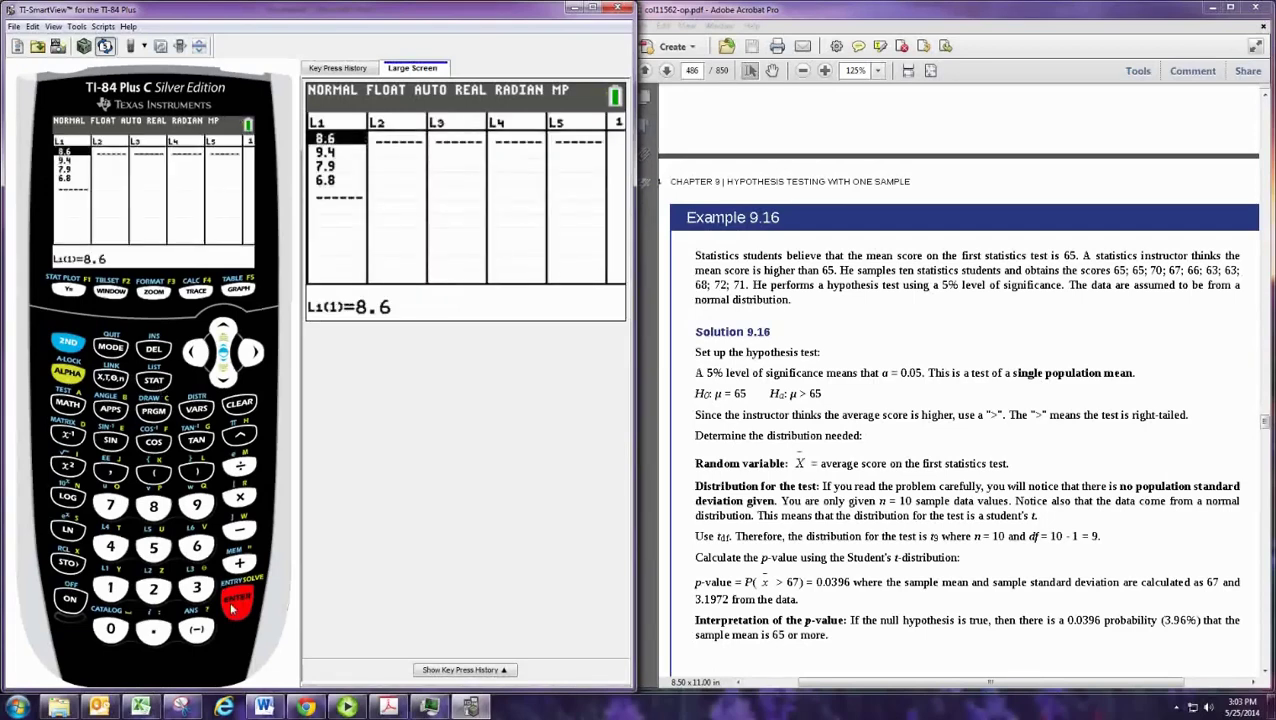
# Step: Enter the scores 65, 65, 70, 67, 66, 63, 63, 68, 72, 71 into L1
pyautogui.write('65')
pyautogui.click(238, 598)
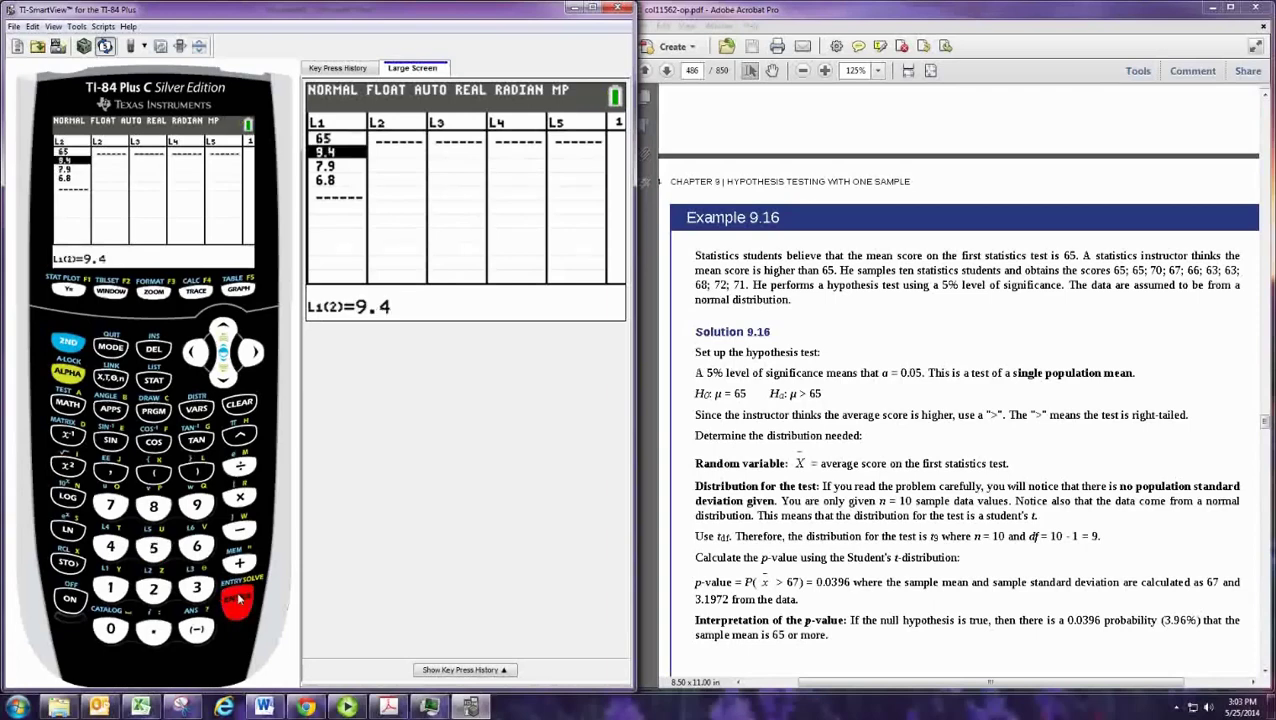
pyautogui.write('65')
pyautogui.click(238, 598)
pyautogui.write('70')
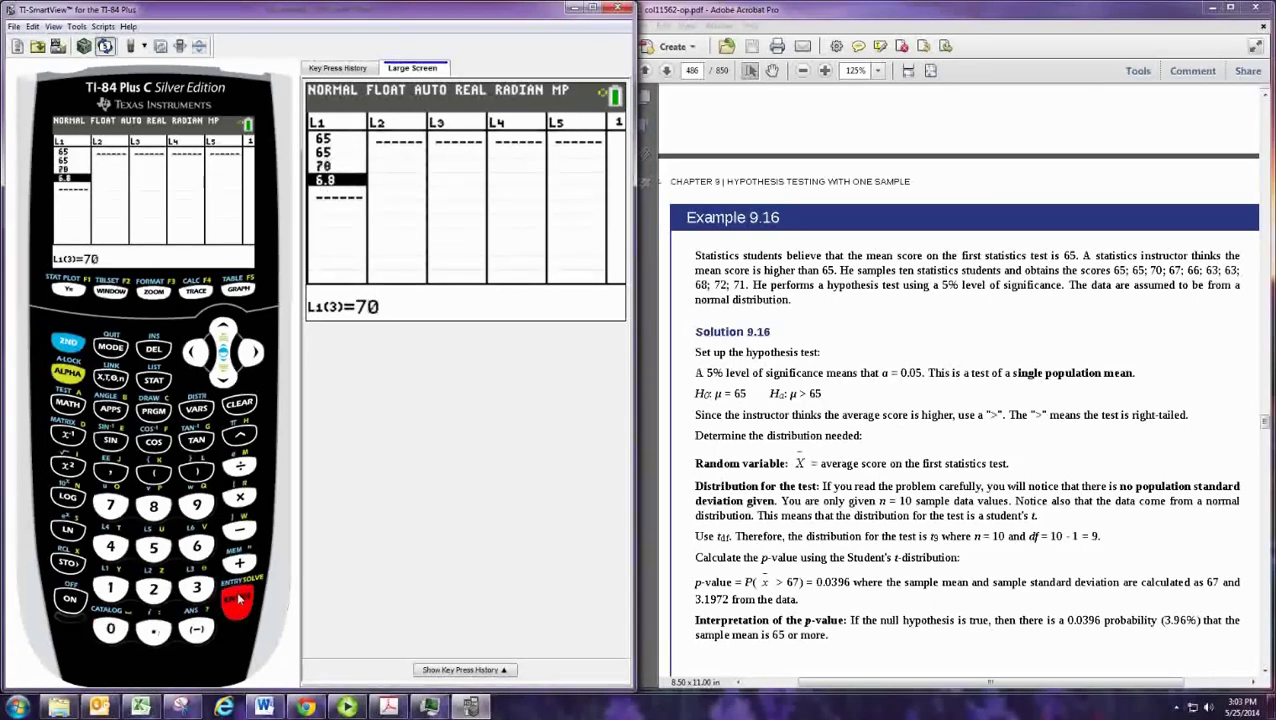
pyautogui.click(238, 598)
pyautogui.write('67')
pyautogui.click(238, 598)
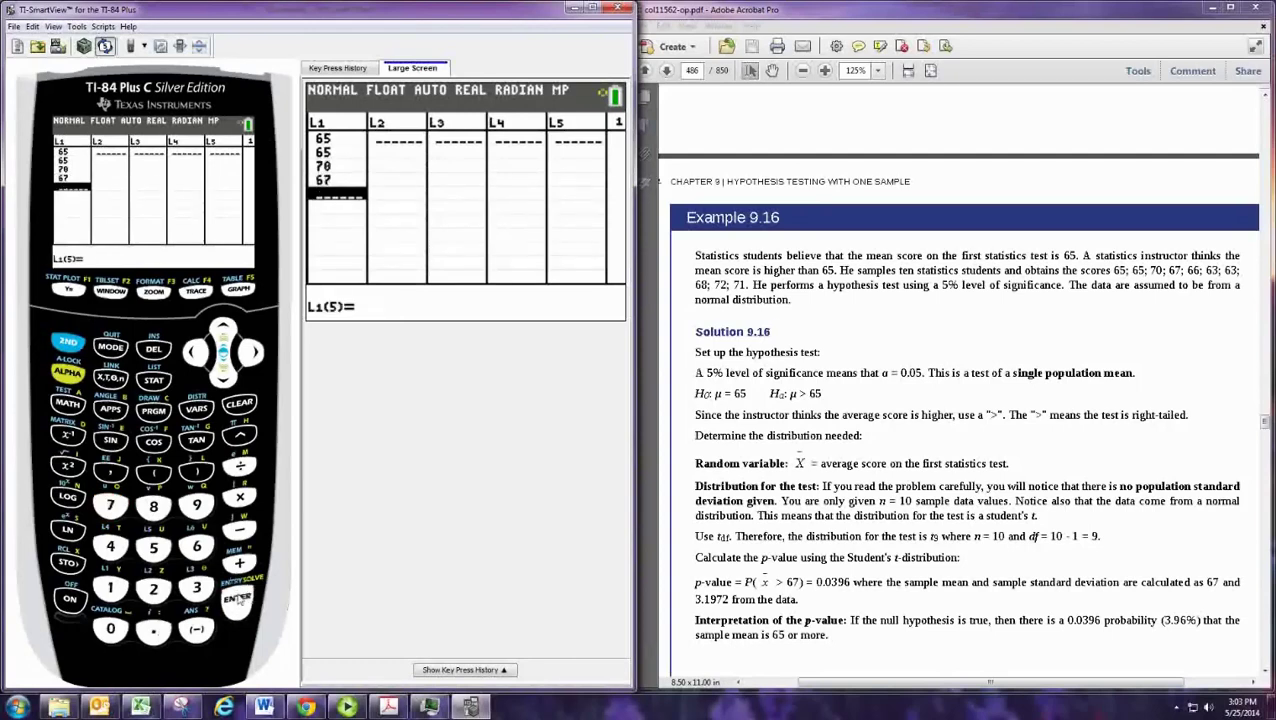
pyautogui.press('BackSpace')
pyautogui.write('66')
pyautogui.click(238, 598)
pyautogui.write('63')
pyautogui.click(238, 598)
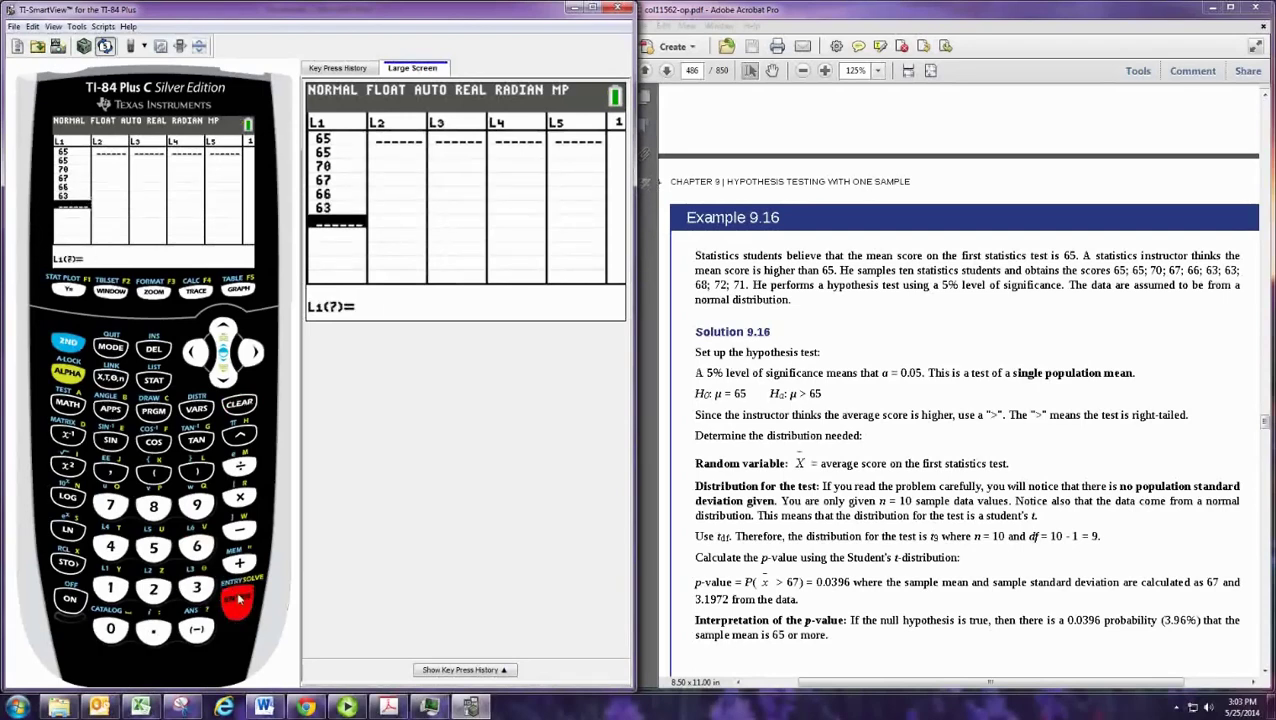
pyautogui.click(238, 598)
pyautogui.write('68')
pyautogui.click(238, 598)
pyautogui.write('72')
pyautogui.click(238, 598)
pyautogui.write('71')
pyautogui.click(235, 599)
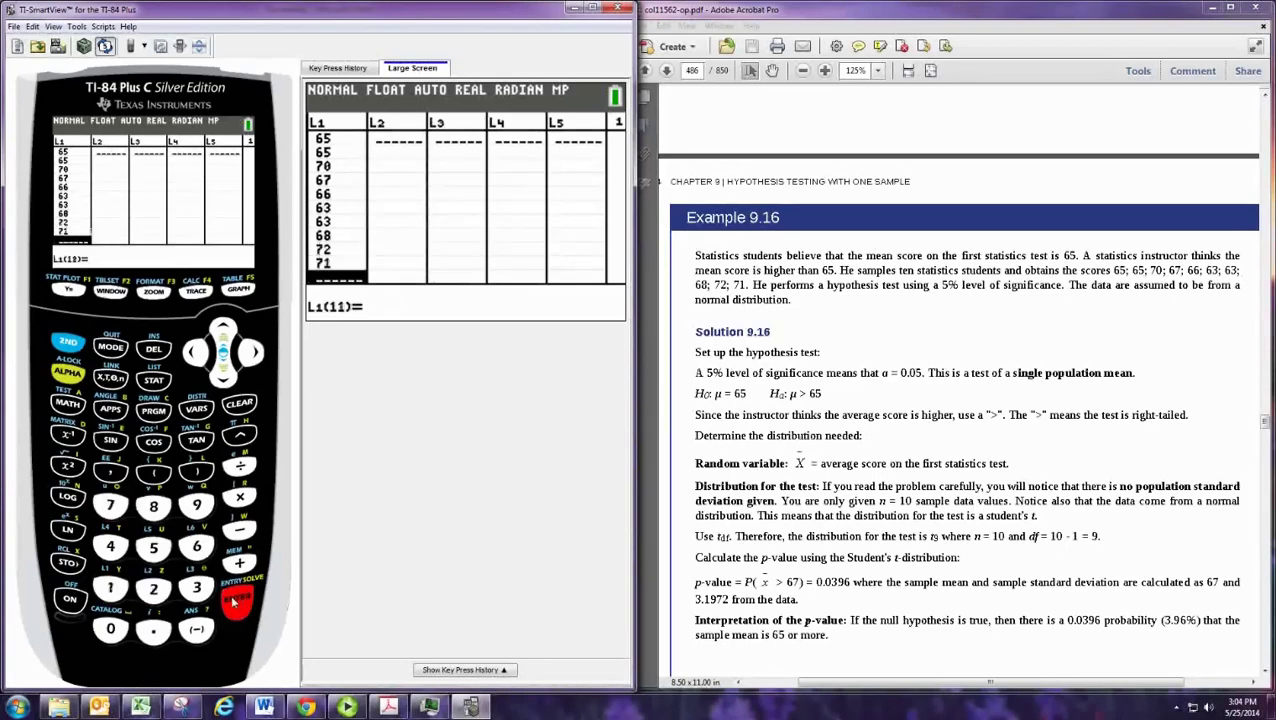
# Step: Open the T-Test from STAT TESTS and set μ0 to 65
pyautogui.click(153, 380)
pyautogui.click(252, 352)
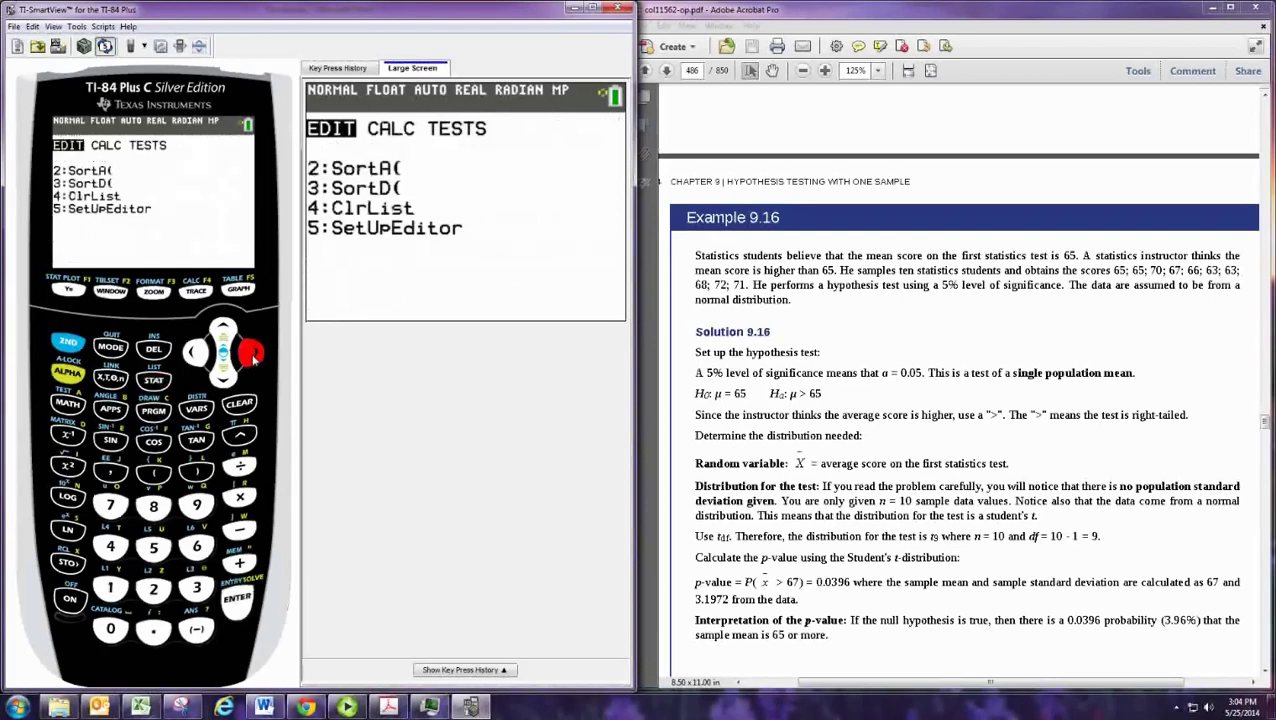
pyautogui.click(252, 354)
pyautogui.click(222, 375)
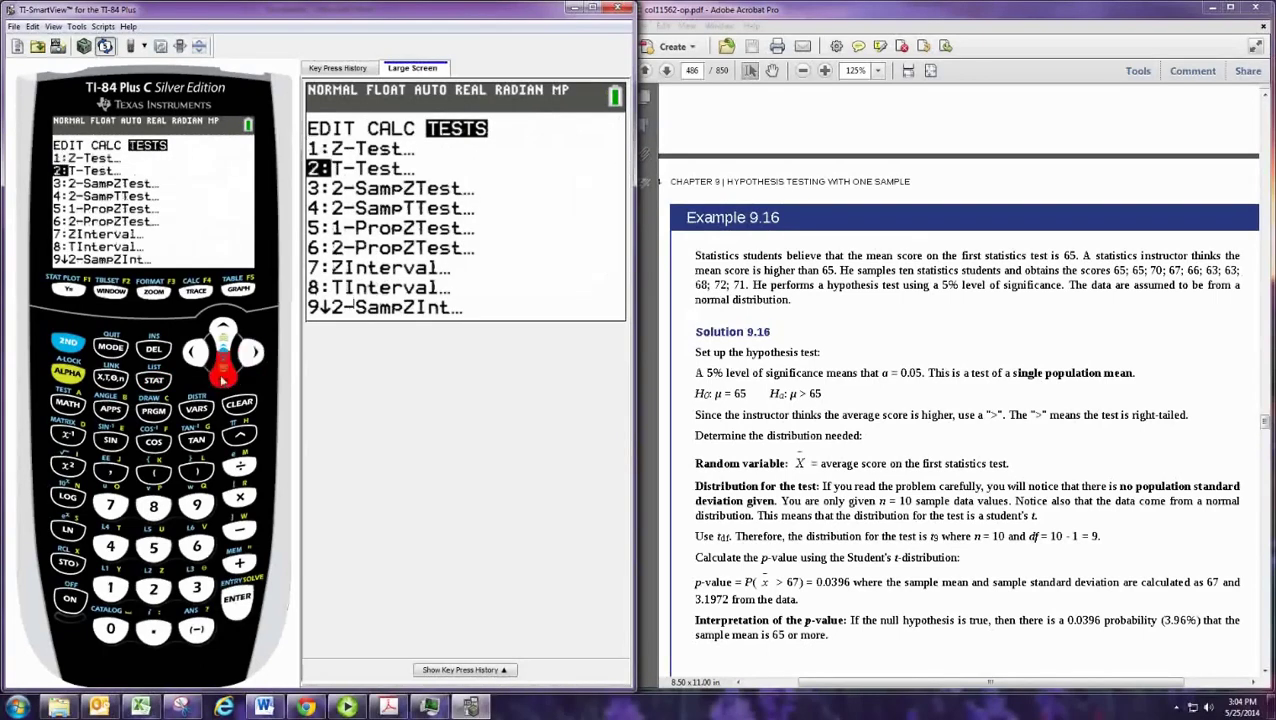
pyautogui.click(237, 597)
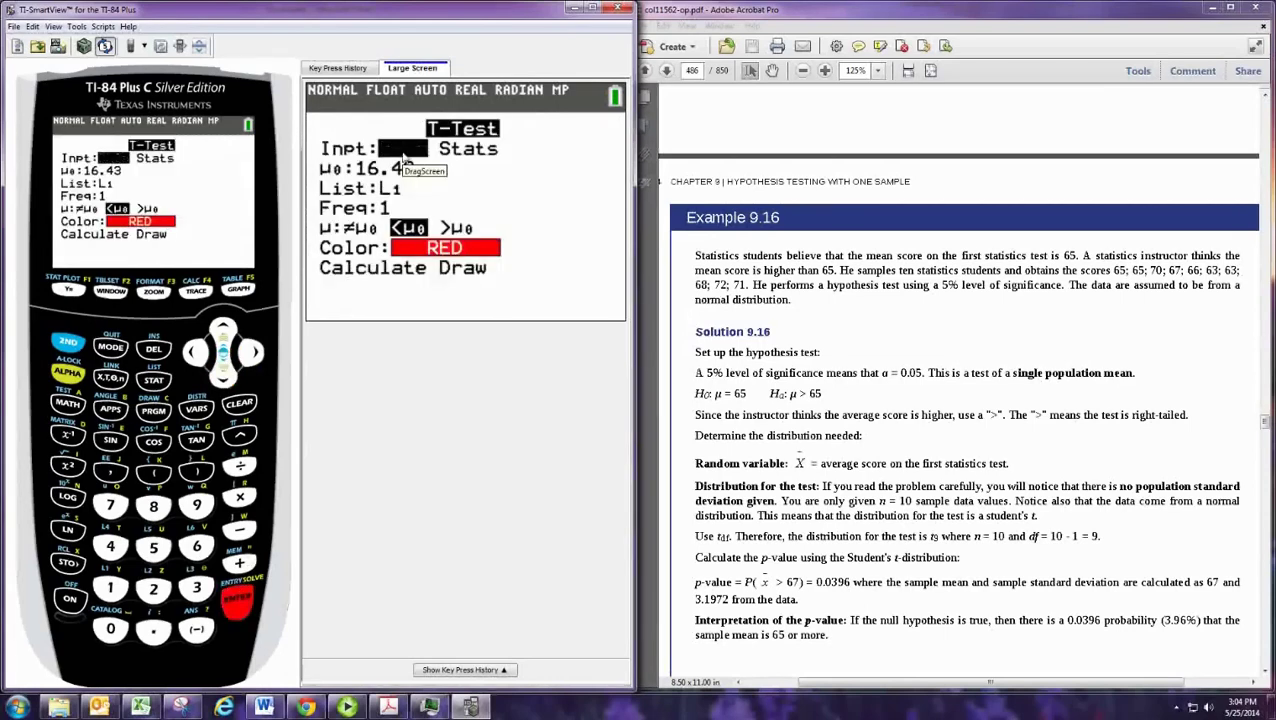
pyautogui.click(222, 380)
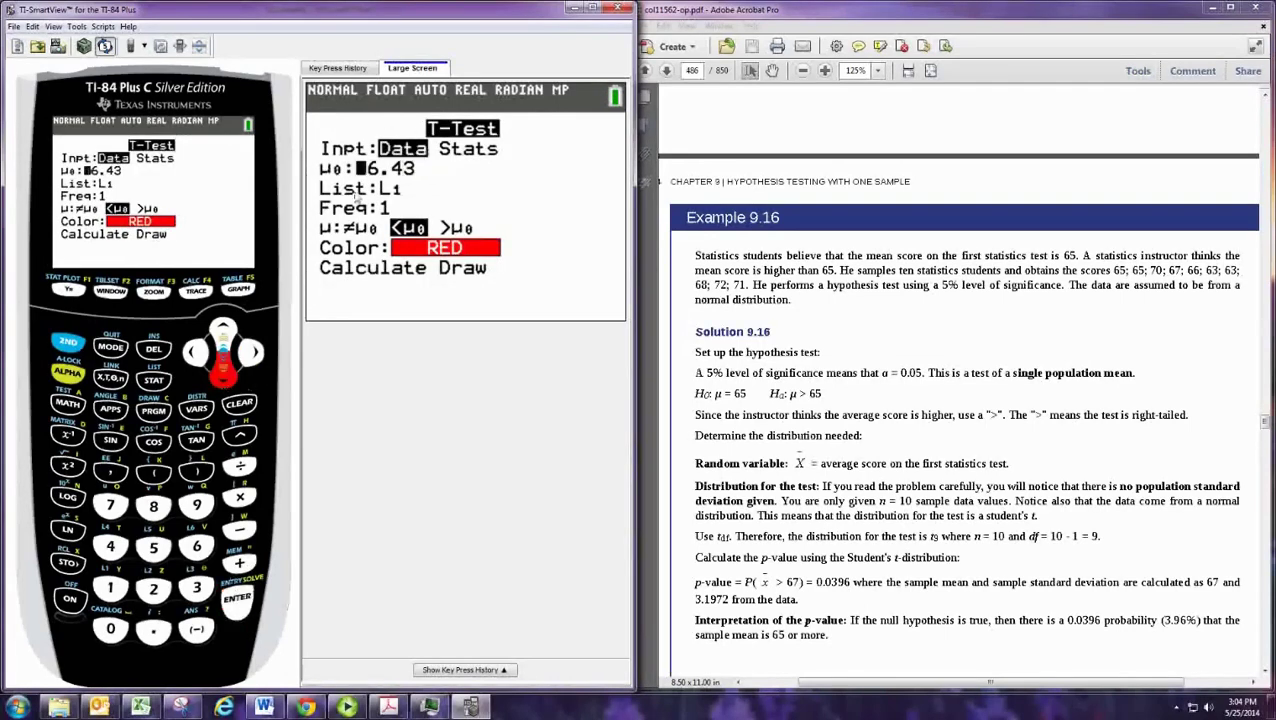
pyautogui.click(196, 546)
pyautogui.click(153, 547)
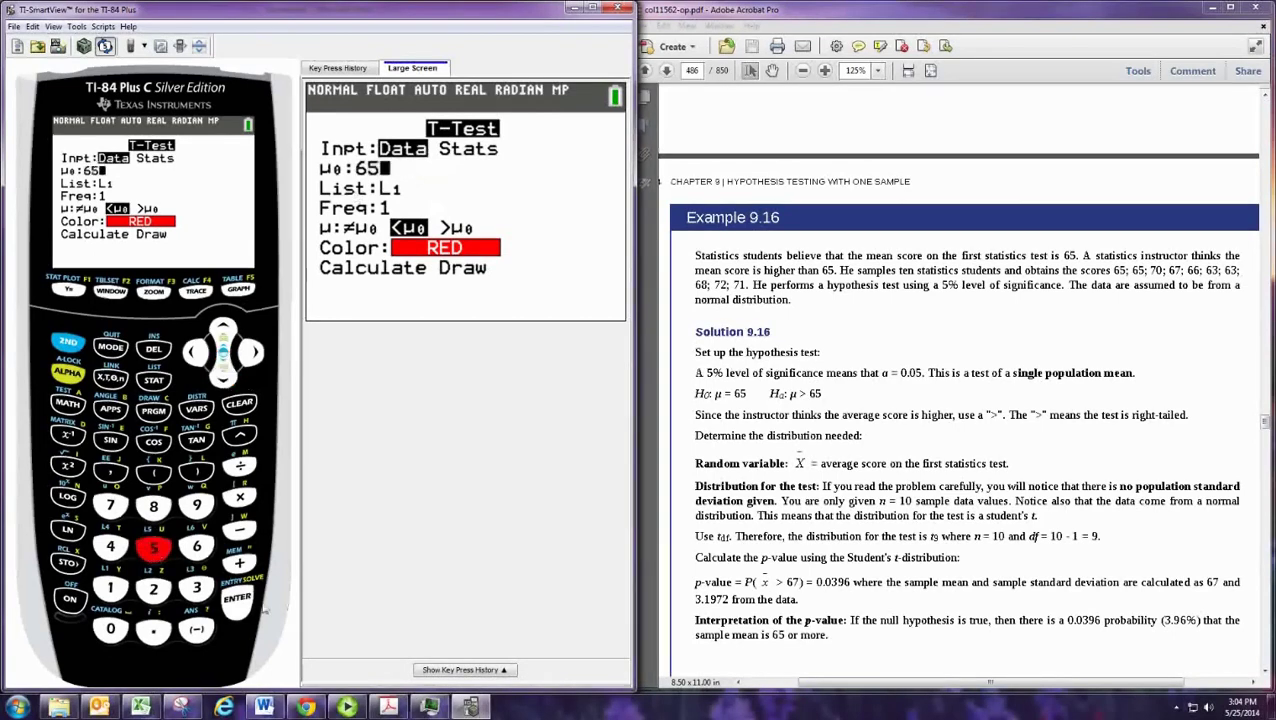
pyautogui.click(238, 600)
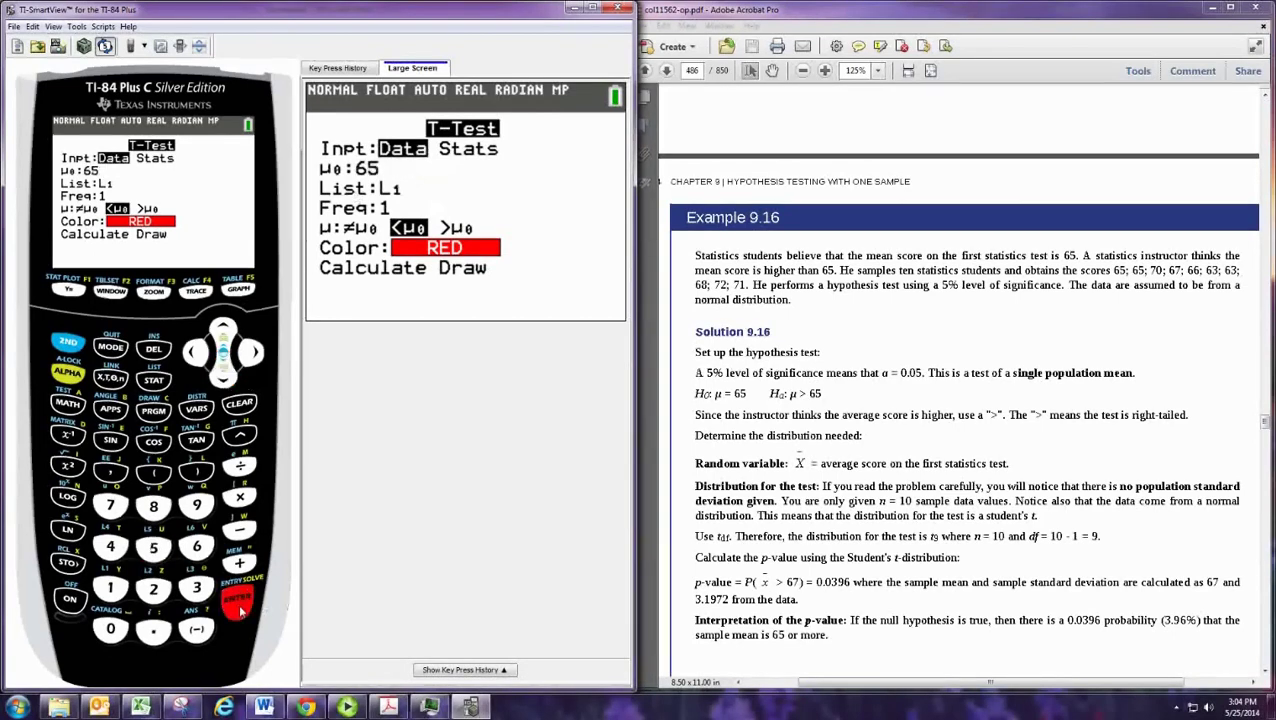
# Step: Choose the >μ0 alternative and calculate, giving t = 1.978 and p = 0.0396
pyautogui.click(240, 608)
pyautogui.click(240, 608)
pyautogui.click(251, 352)
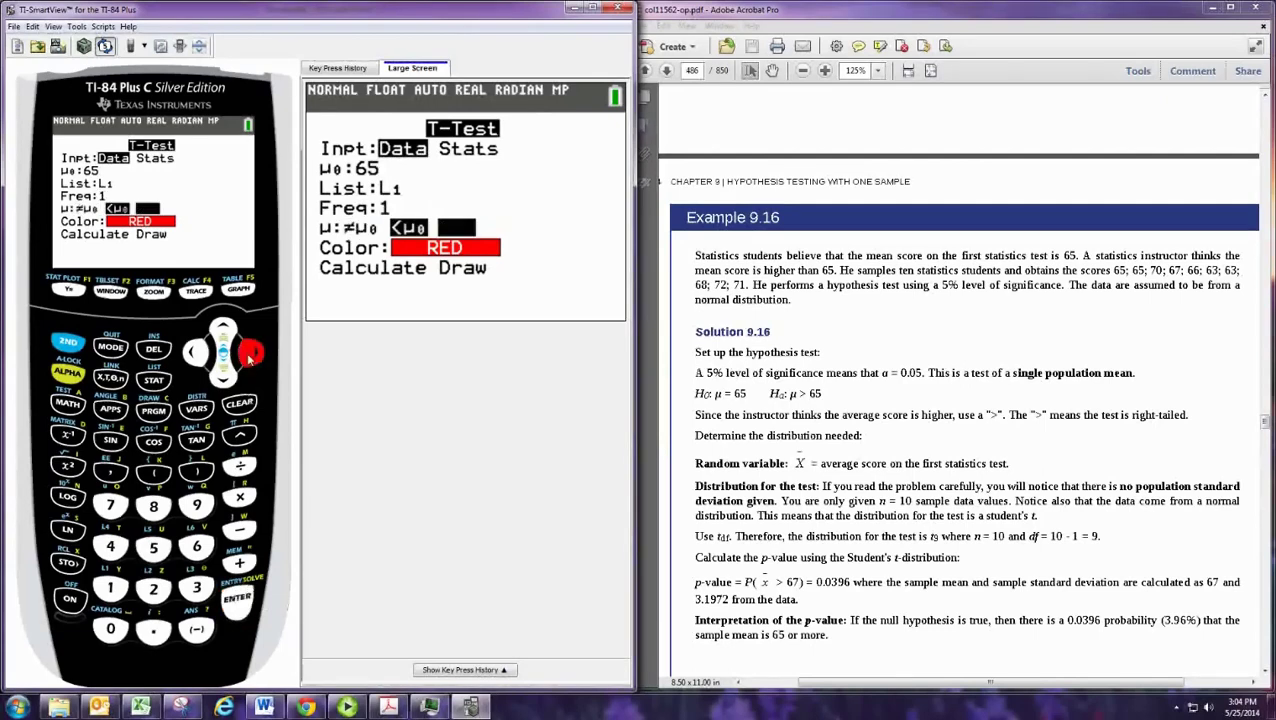
pyautogui.click(237, 598)
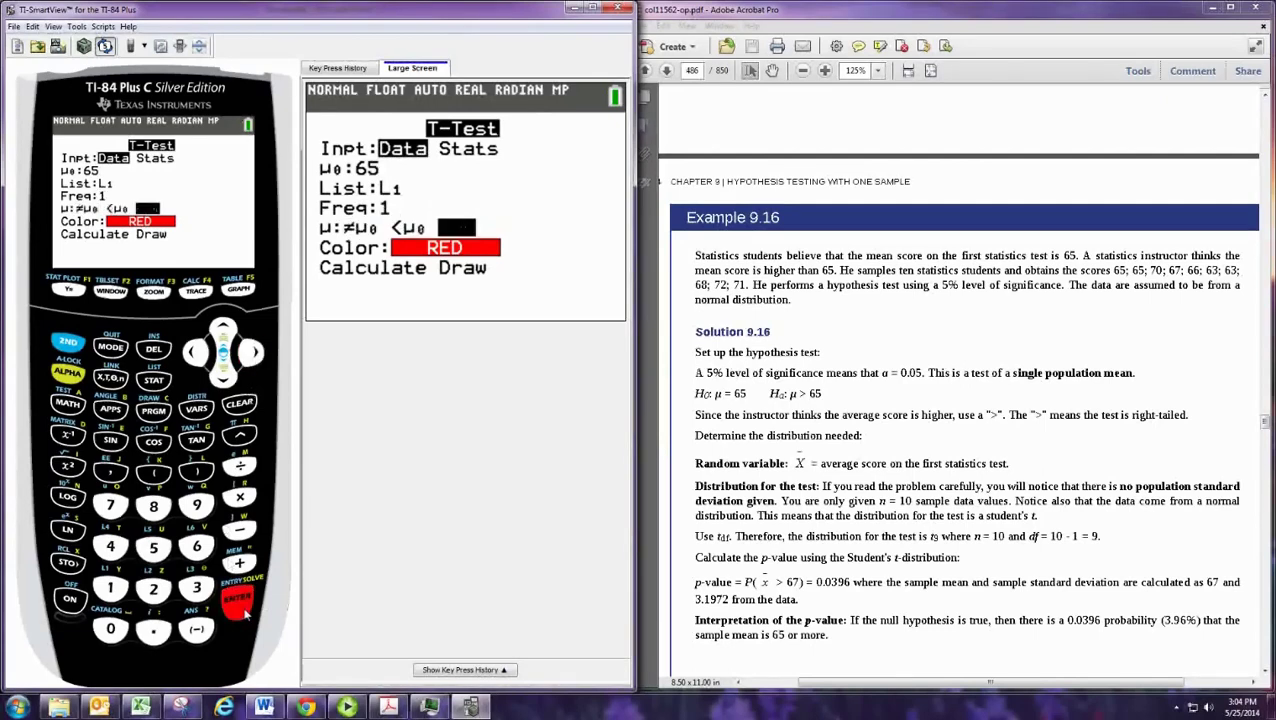
pyautogui.click(224, 370)
pyautogui.click(240, 592)
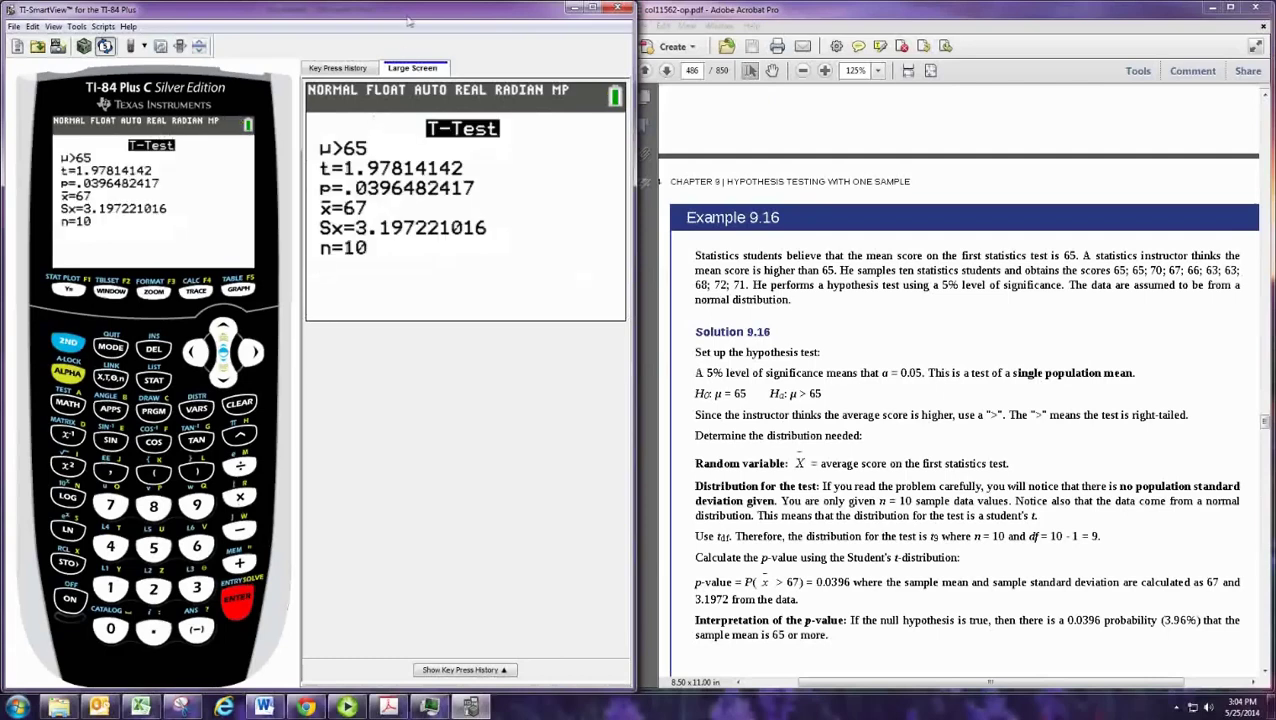
pyautogui.moveTo(408, 20); pyautogui.dragTo(1274, 20)
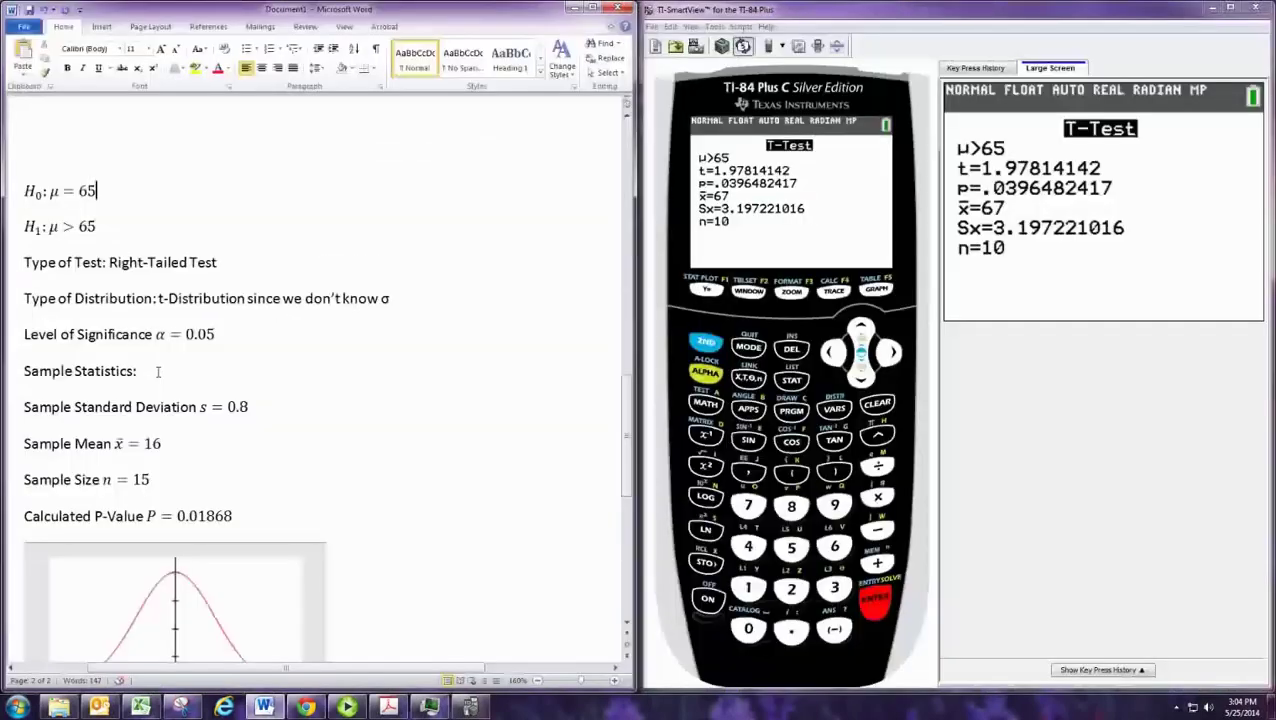
# Step: Change the sample standard deviation s to 3.2
pyautogui.click(245, 410)
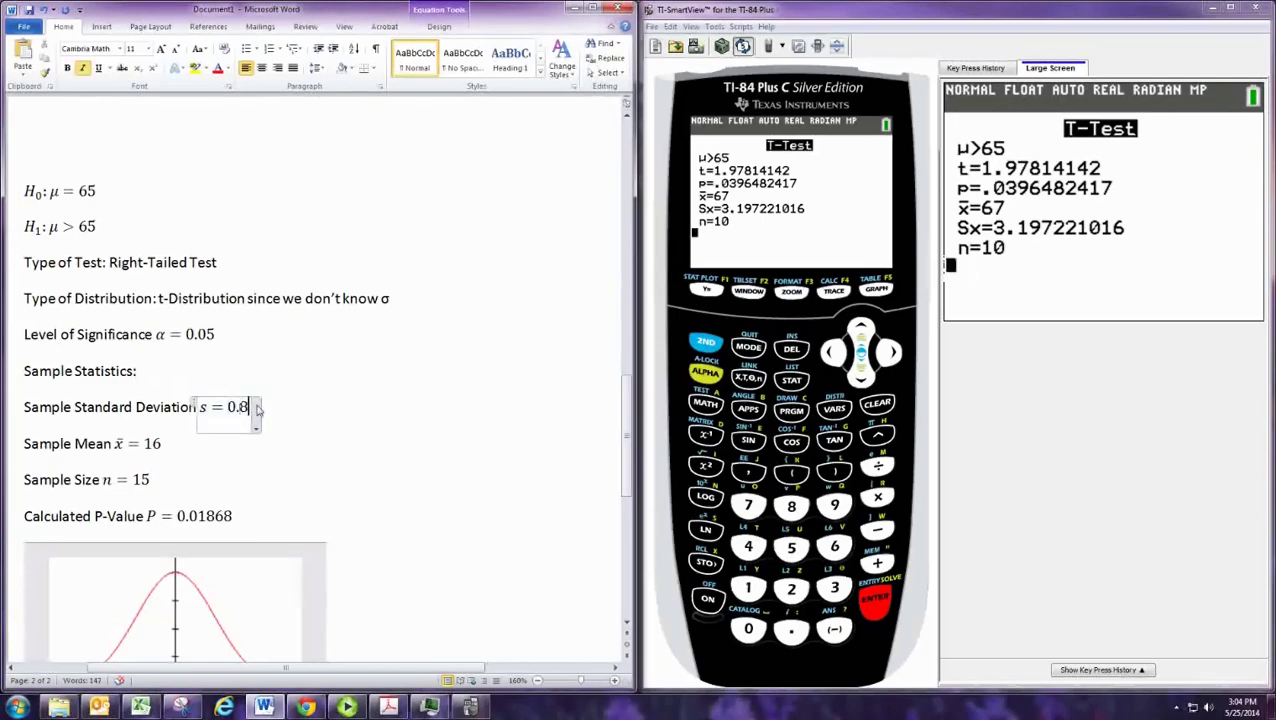
pyautogui.press('Left')
pyautogui.press('Left')
pyautogui.press('BackSpace')
pyautogui.write('3.')
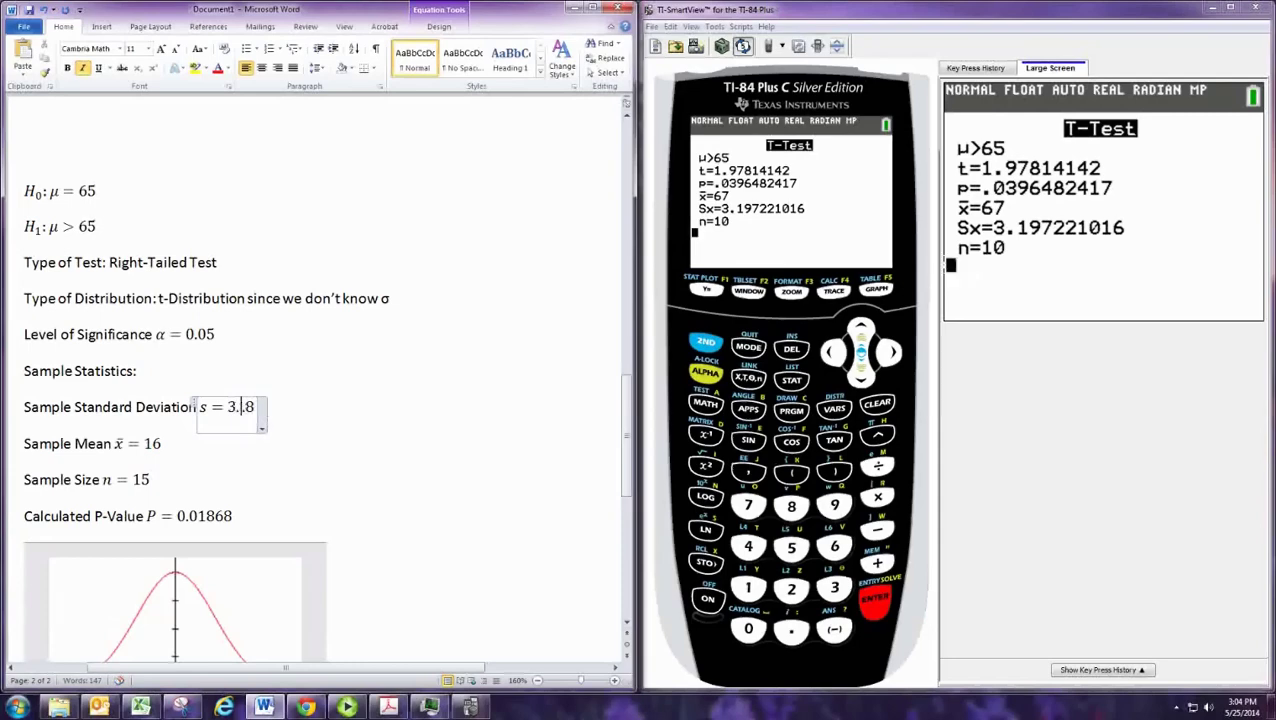
pyautogui.write('2')
pyautogui.press('Delete')
# Step: Set the sample mean x̄ to 67 and the sample size n to 10
pyautogui.click(156, 444)
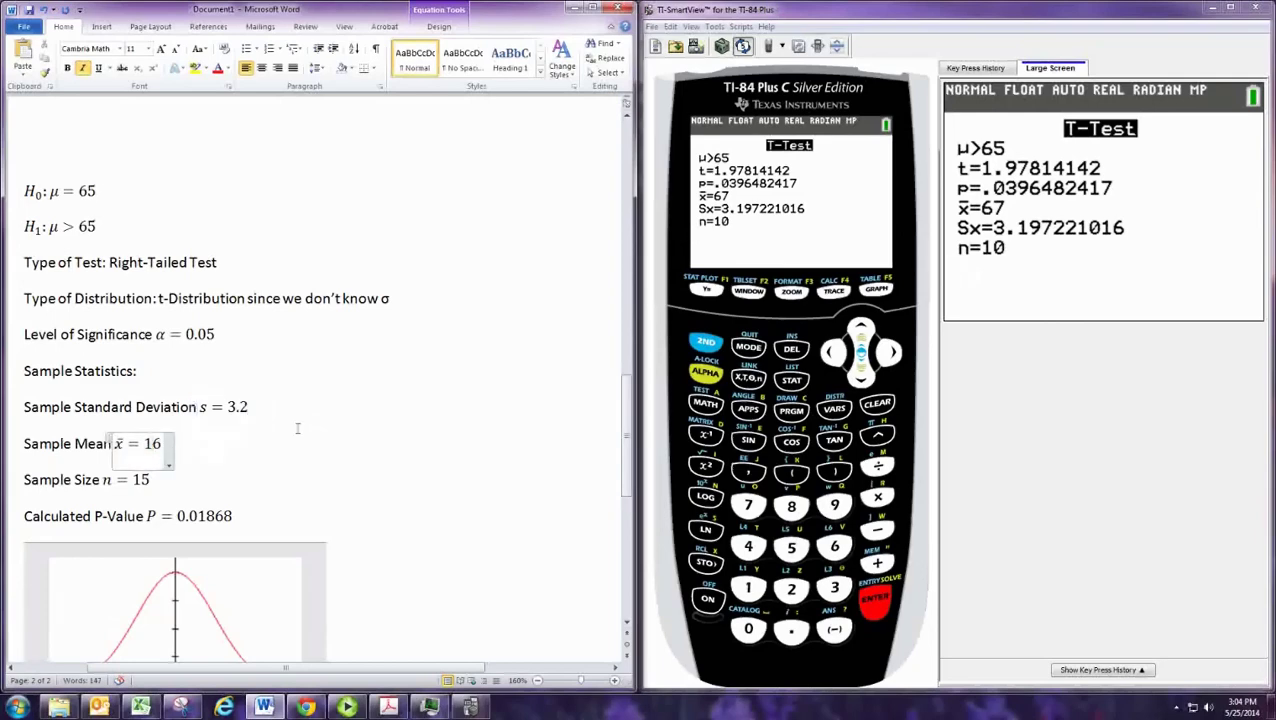
pyautogui.press('BackSpace')
pyautogui.press('BackSpace')
pyautogui.write('67')
pyautogui.press('Down')
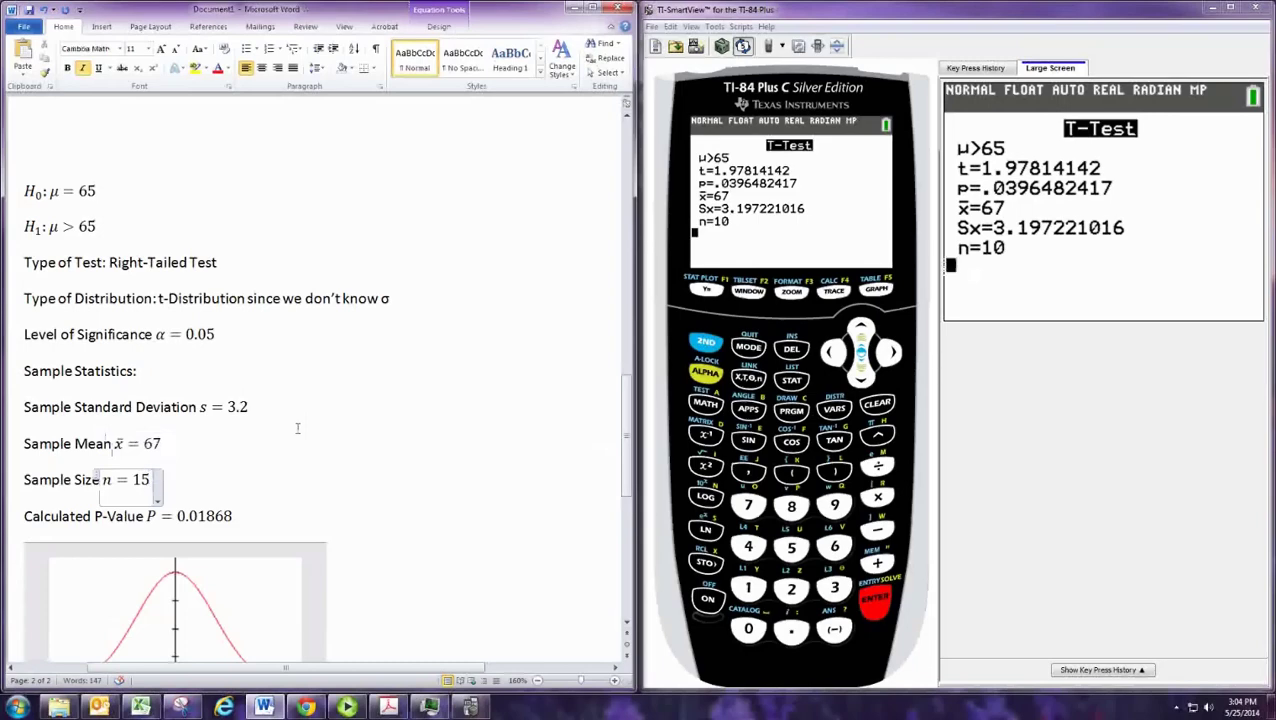
pyautogui.press('BackSpace')
pyautogui.write('0')
# Step: Replace the P-value with 0.0396
pyautogui.press('Down')
pyautogui.press('Right')
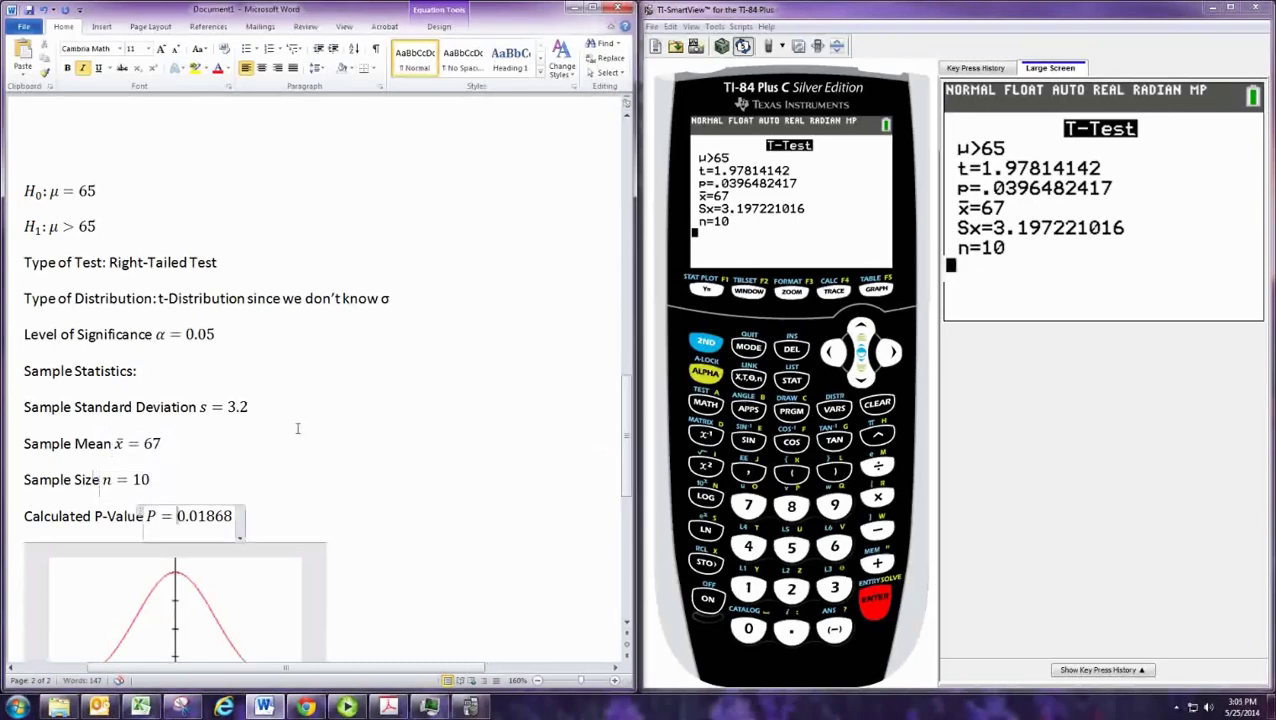
pyautogui.press('Delete')
pyautogui.press('Delete')
pyautogui.press('Delete')
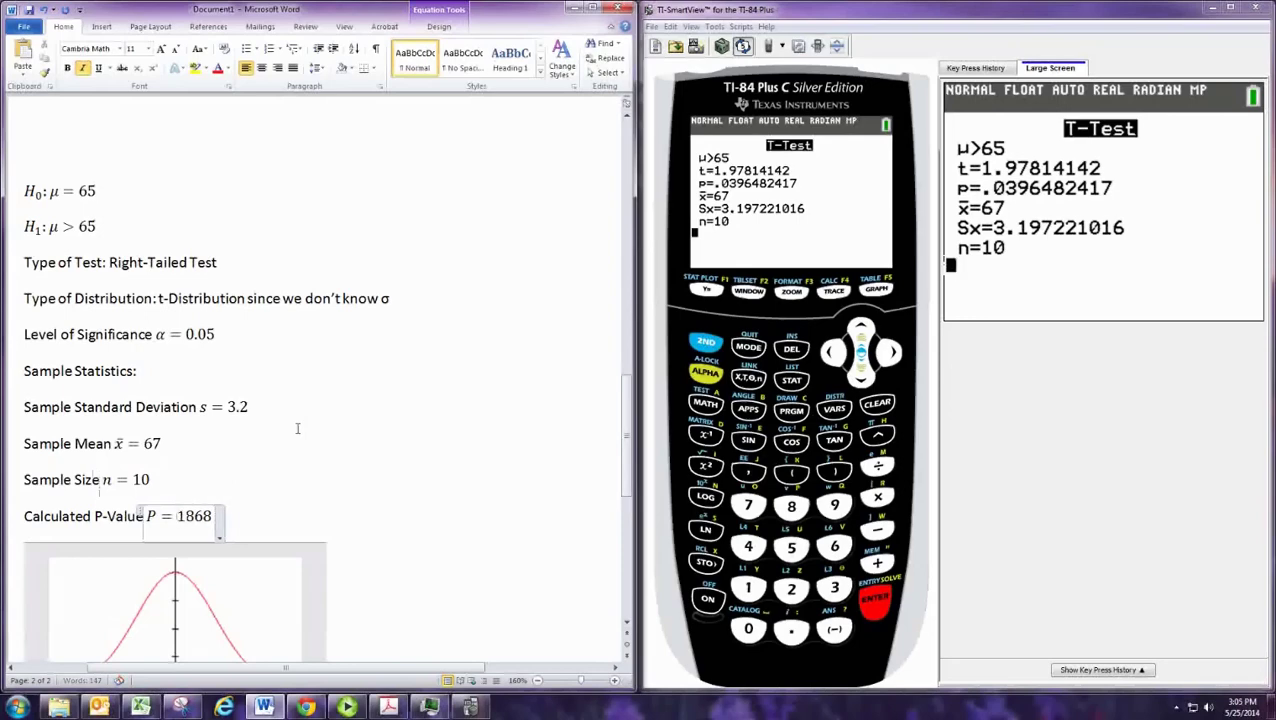
pyautogui.press('Delete')
pyautogui.press('Delete')
pyautogui.press('Delete')
pyautogui.press('Delete')
pyautogui.write('0.0')
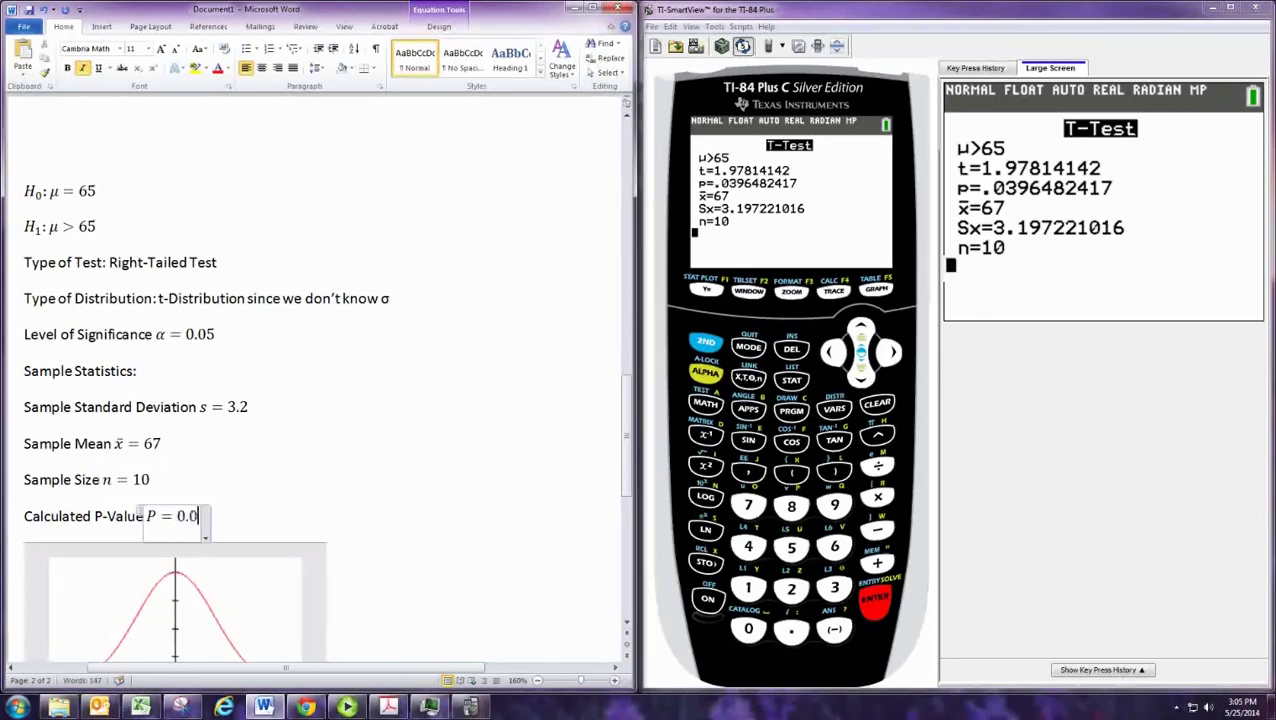
pyautogui.write('39')
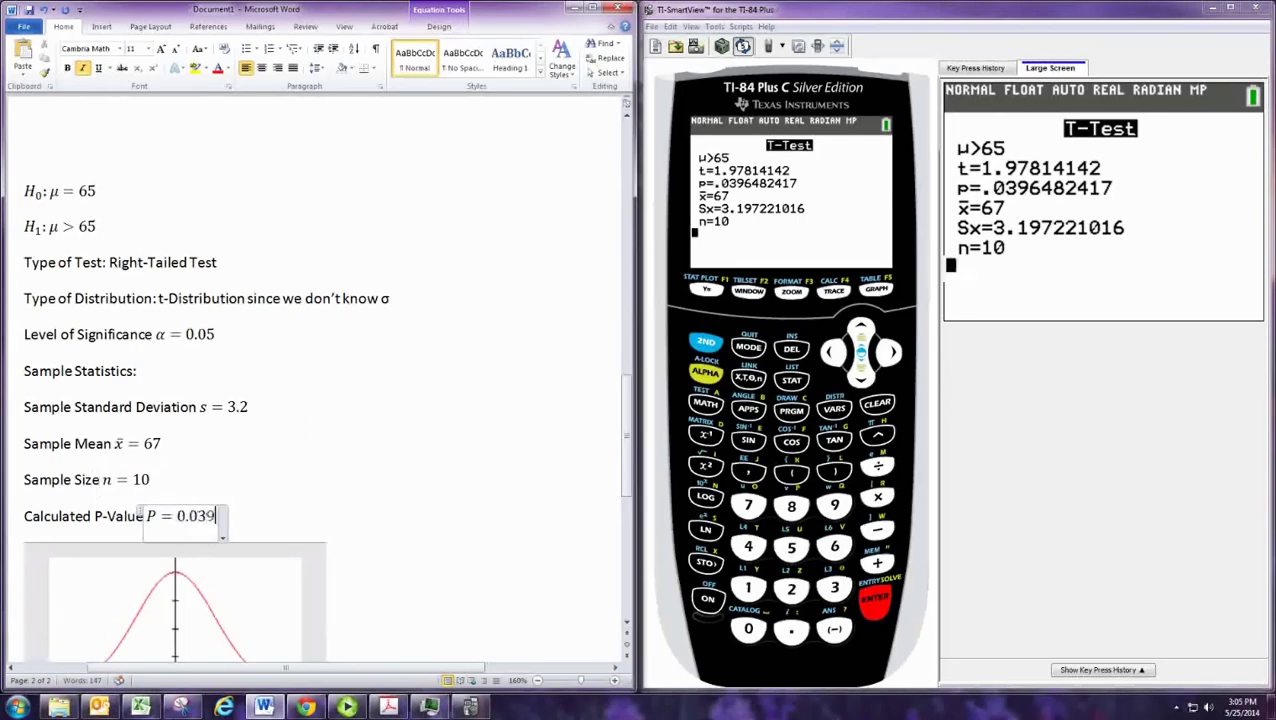
pyautogui.write('6')
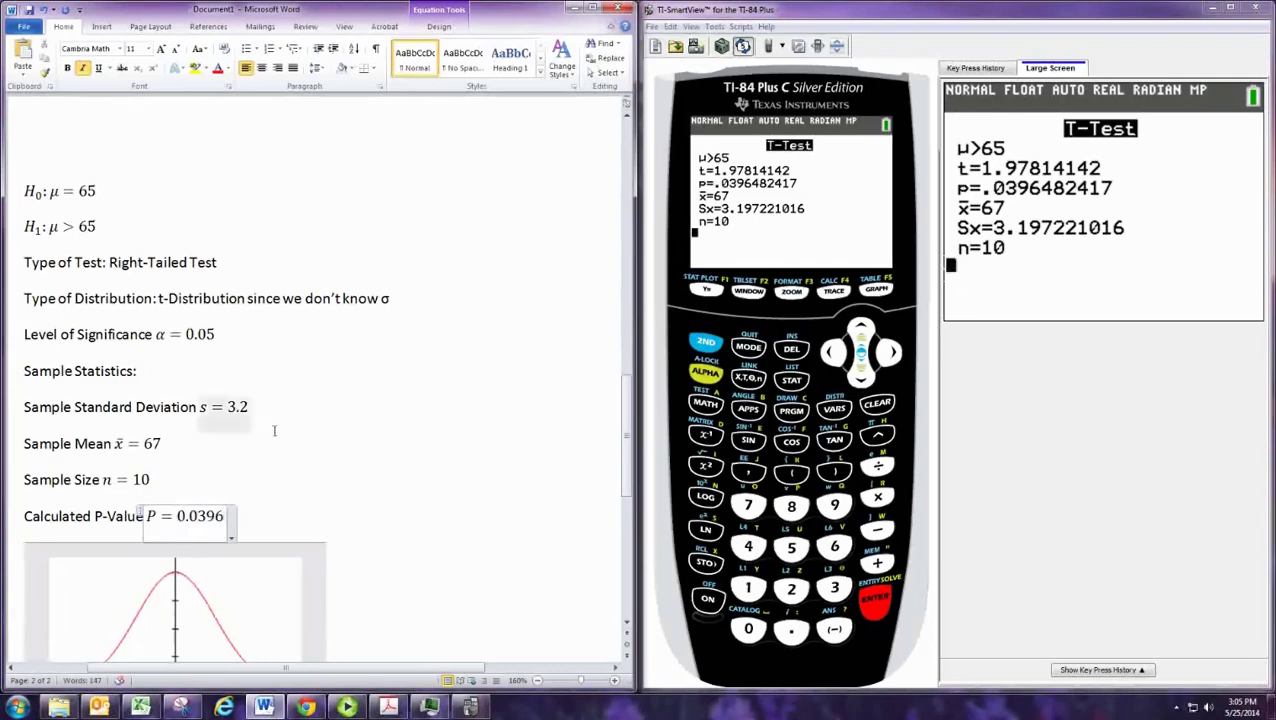
# Step: Draw the shaded right-tailed T-Test graph in the SmartView calculator (t=1.9781, p=.0396)
pyautogui.click(791, 381)
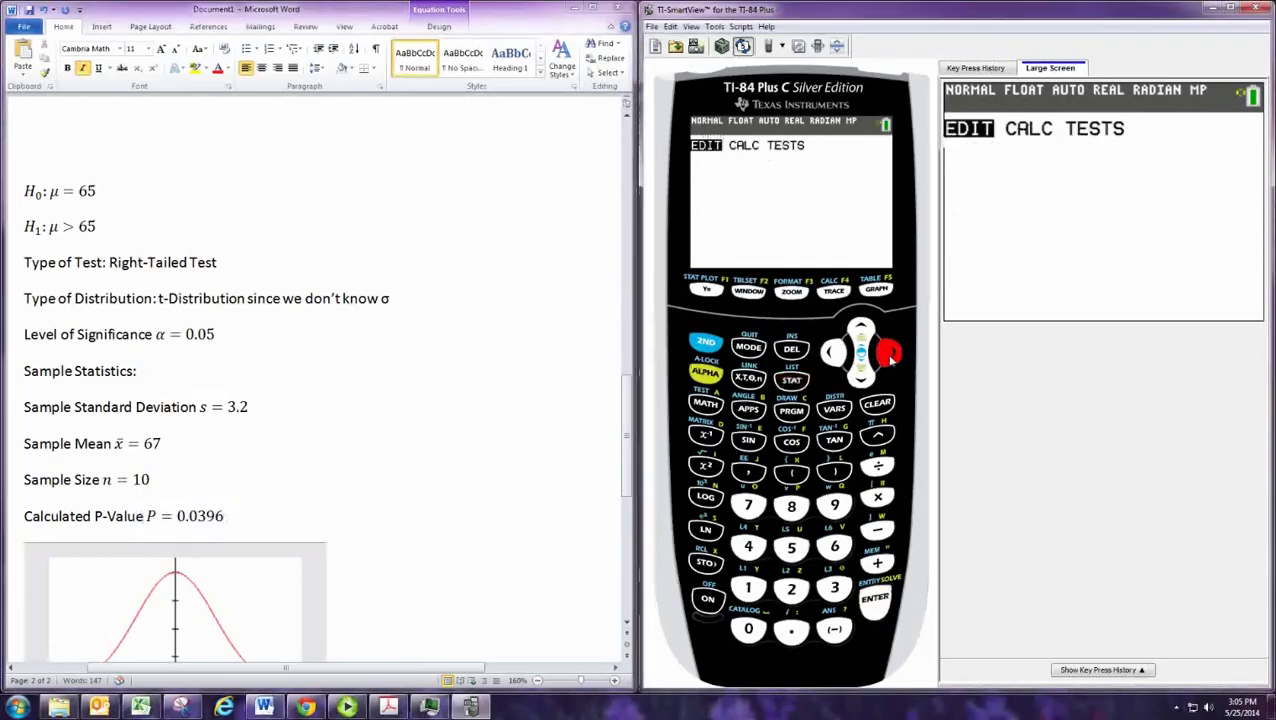
pyautogui.click(890, 353)
pyautogui.click(890, 353)
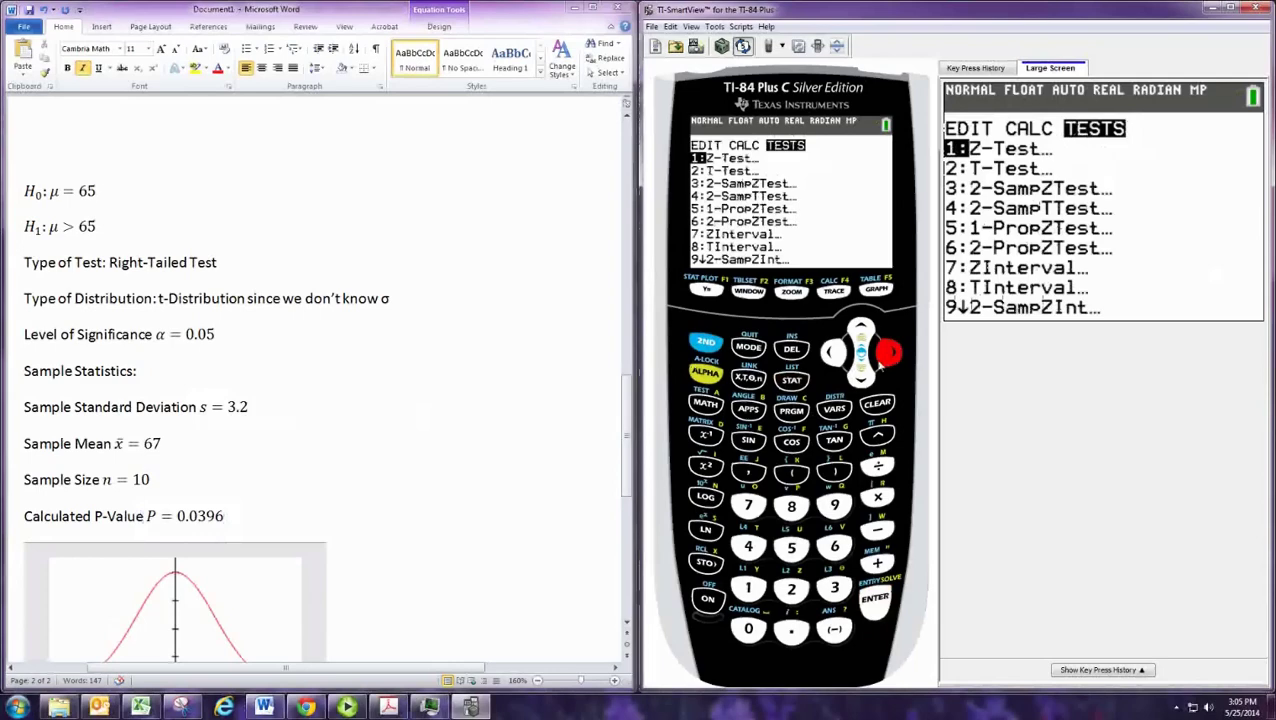
pyautogui.press('Down')
pyautogui.press('Return')
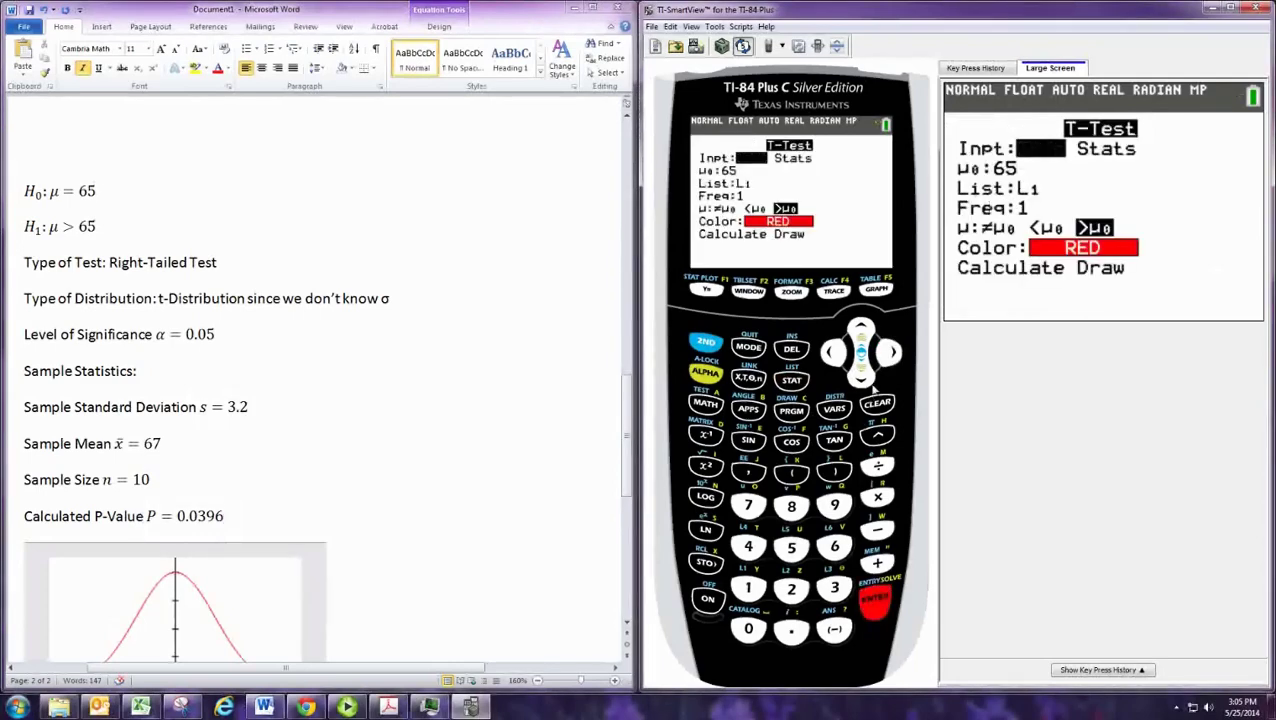
pyautogui.click(860, 374)
pyautogui.click(860, 374)
pyautogui.click(860, 374)
pyautogui.click(860, 374)
pyautogui.click(860, 374)
pyautogui.click(860, 374)
pyautogui.click(888, 352)
pyautogui.click(875, 598)
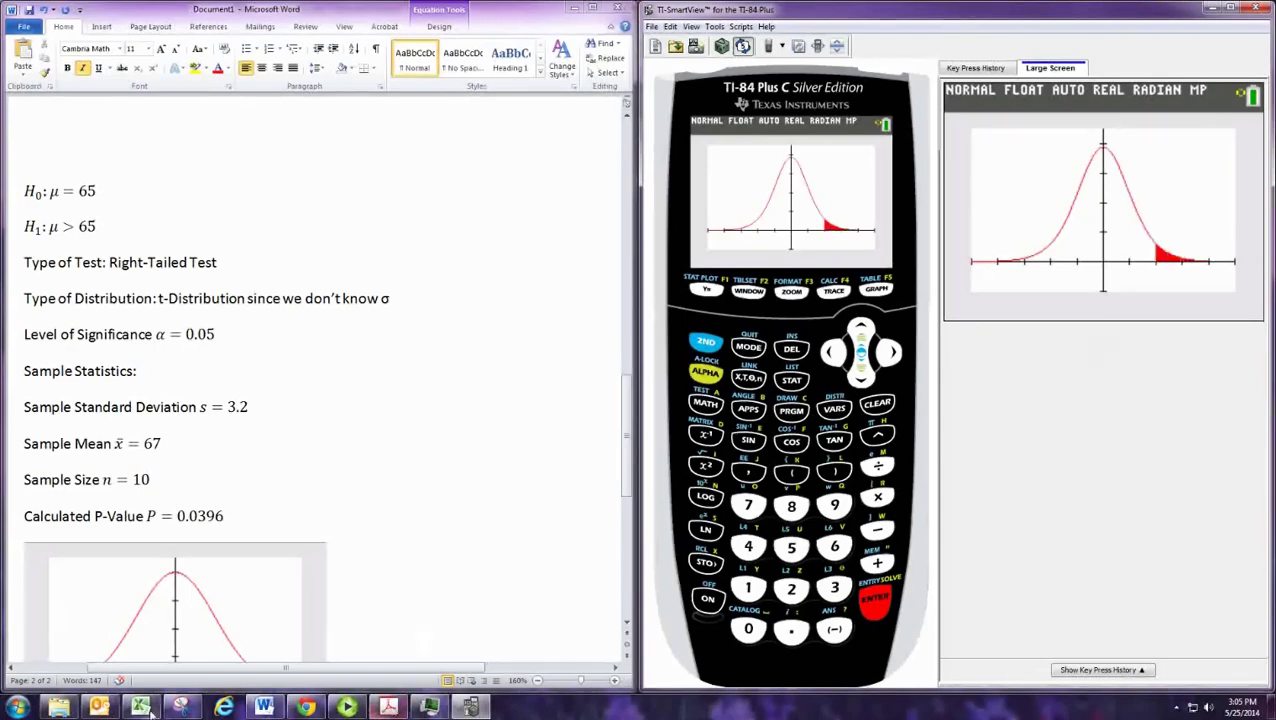
# Step: Capture the calculator's T-Test graph with the Snipping Tool
pyautogui.click(181, 707)
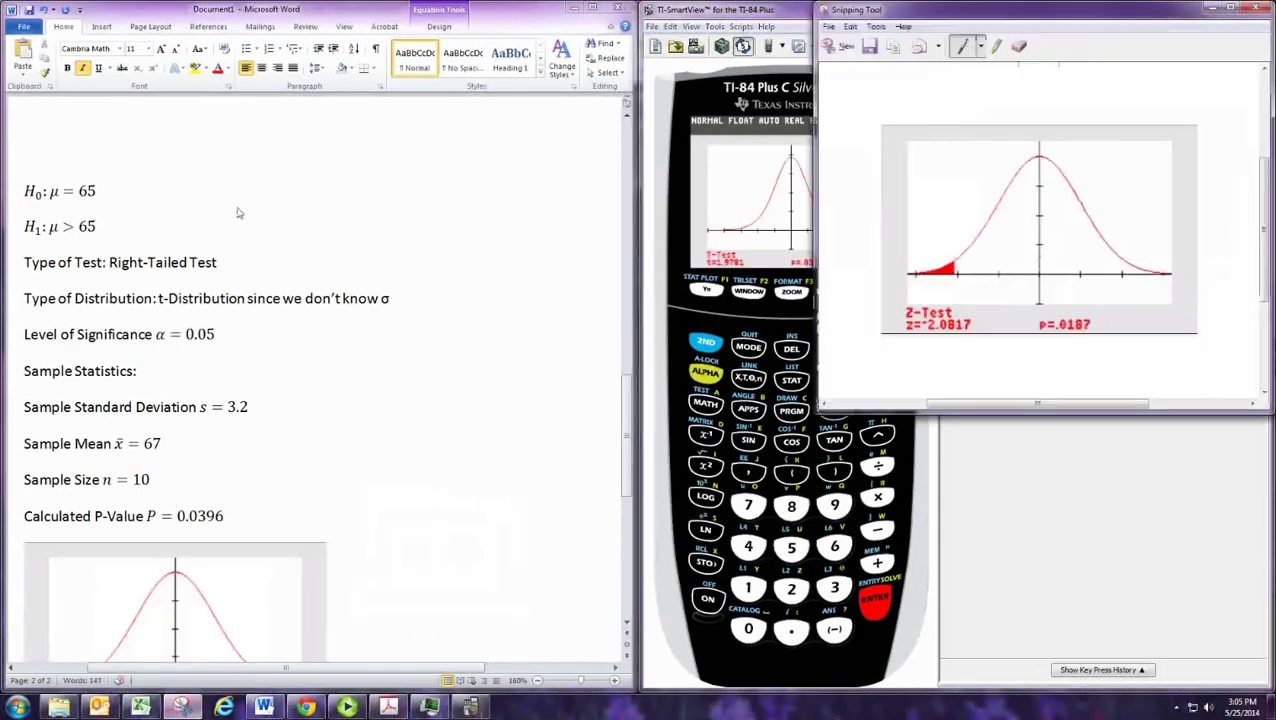
pyautogui.click(842, 46)
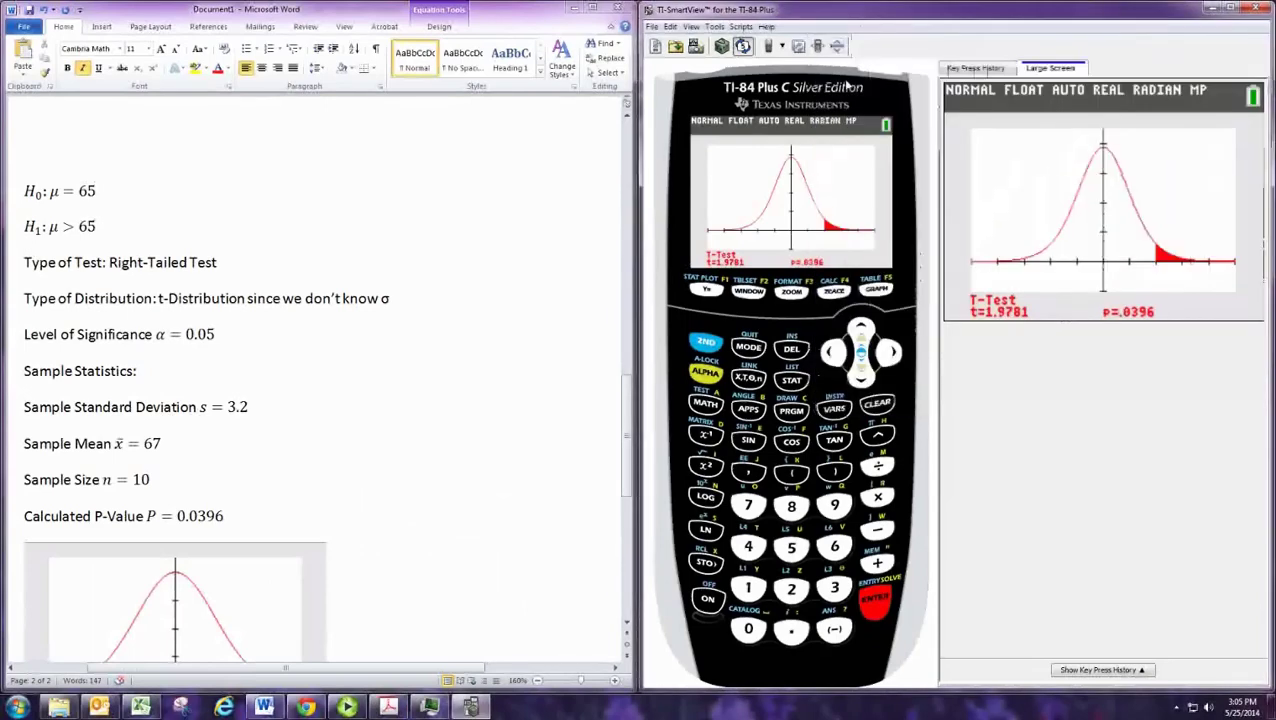
pyautogui.moveTo(944, 113); pyautogui.dragTo(1266, 325)
# Step: Replace the report's old graph with the T-Test snip and shrink it to fit
pyautogui.click(242, 607)
pyautogui.press('Delete')
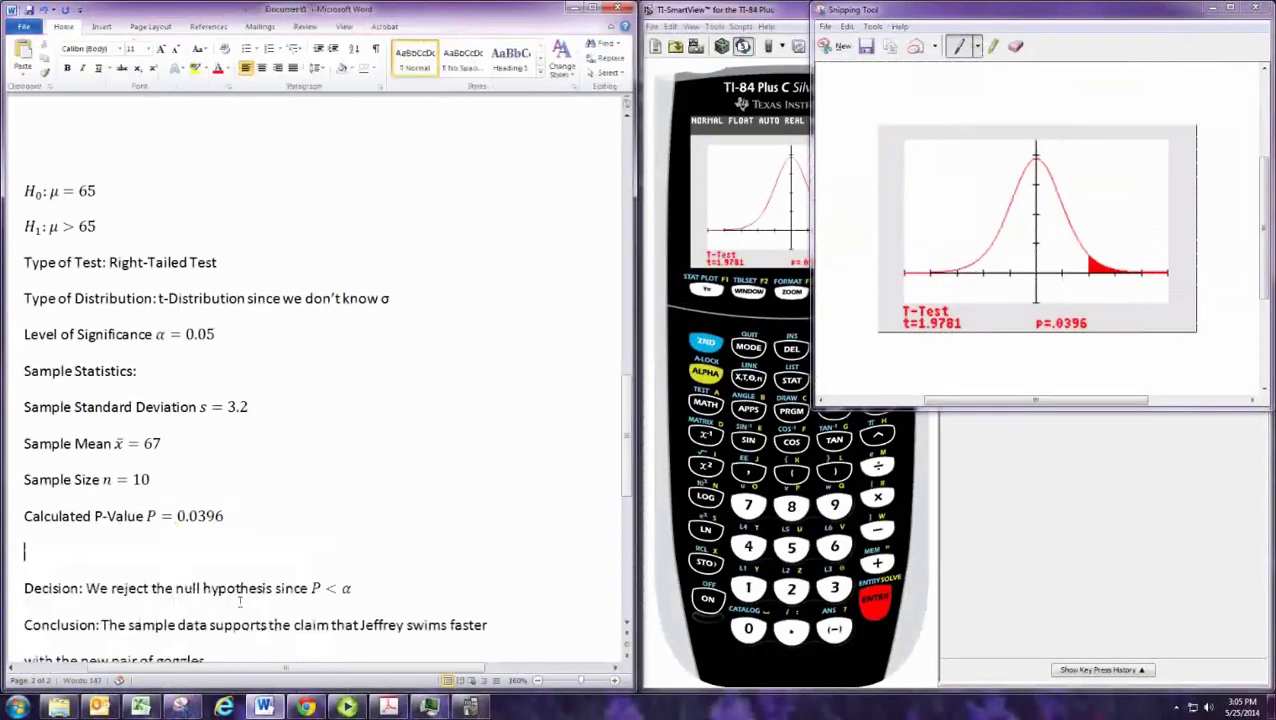
pyautogui.hotkey('ctrl', 'v')
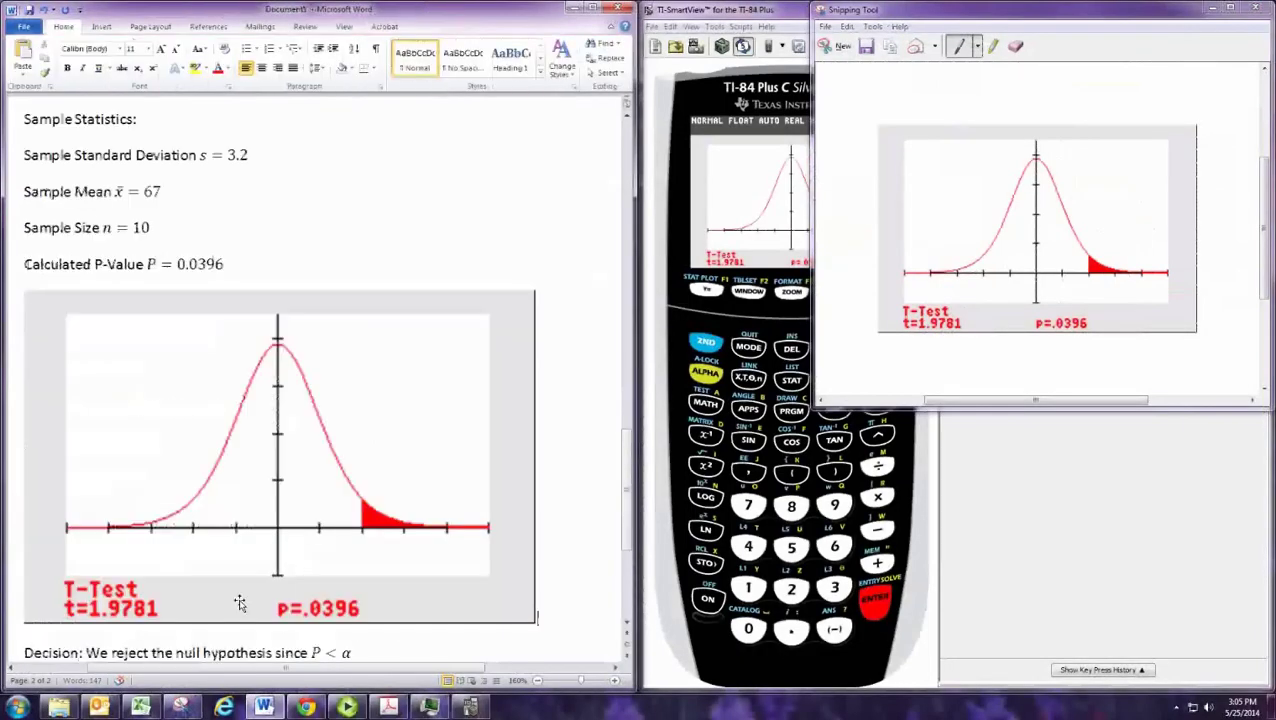
pyautogui.click(240, 603)
pyautogui.moveTo(536, 622); pyautogui.dragTo(322, 482)
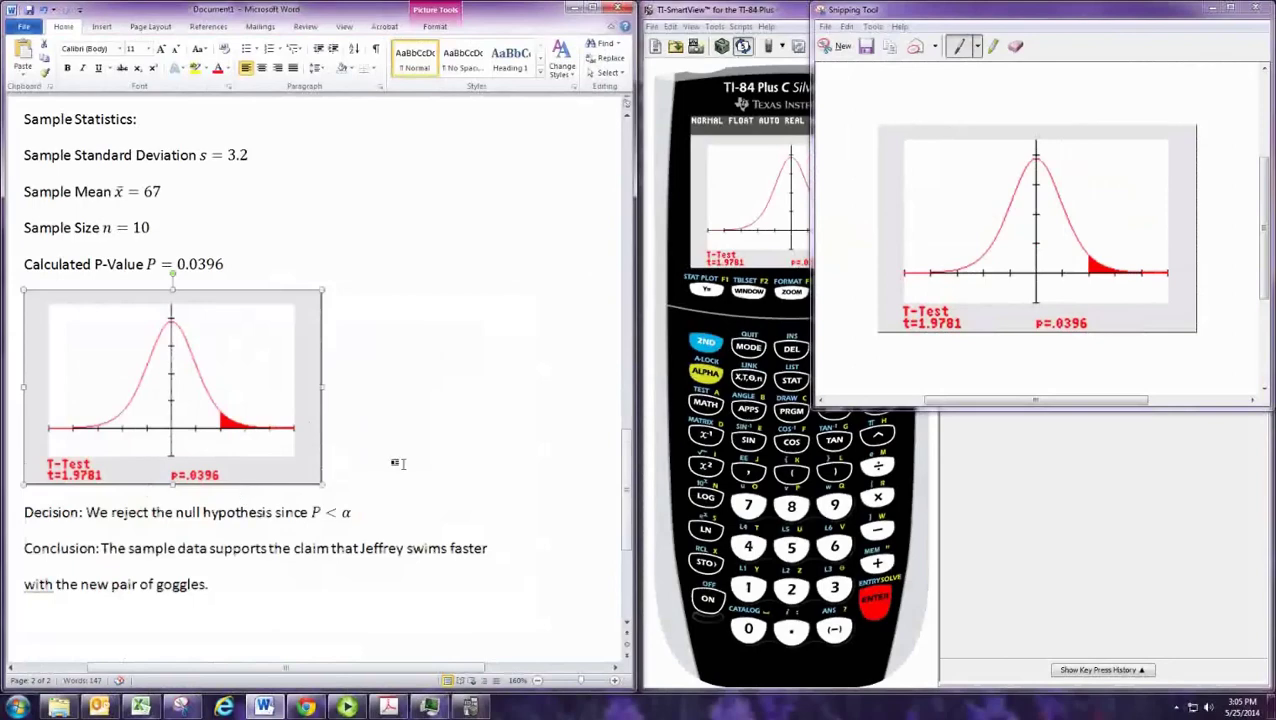
pyautogui.click(396, 462)
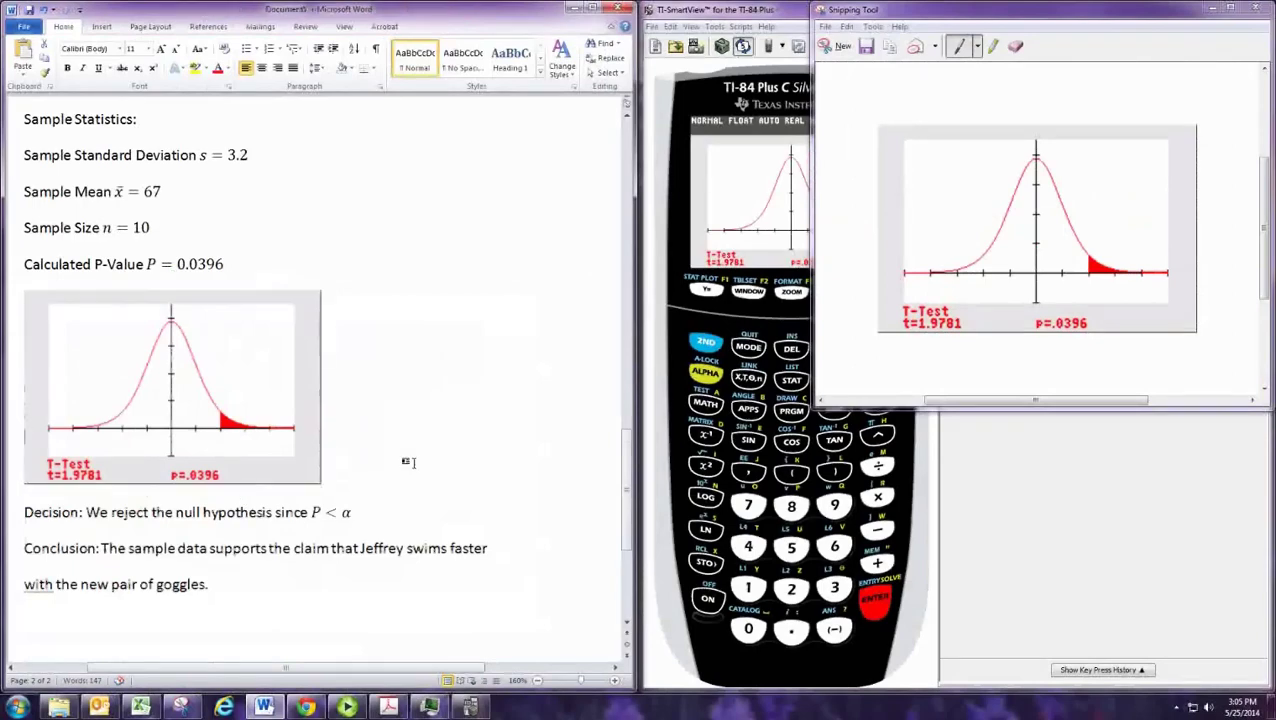
pyautogui.click(1212, 8)
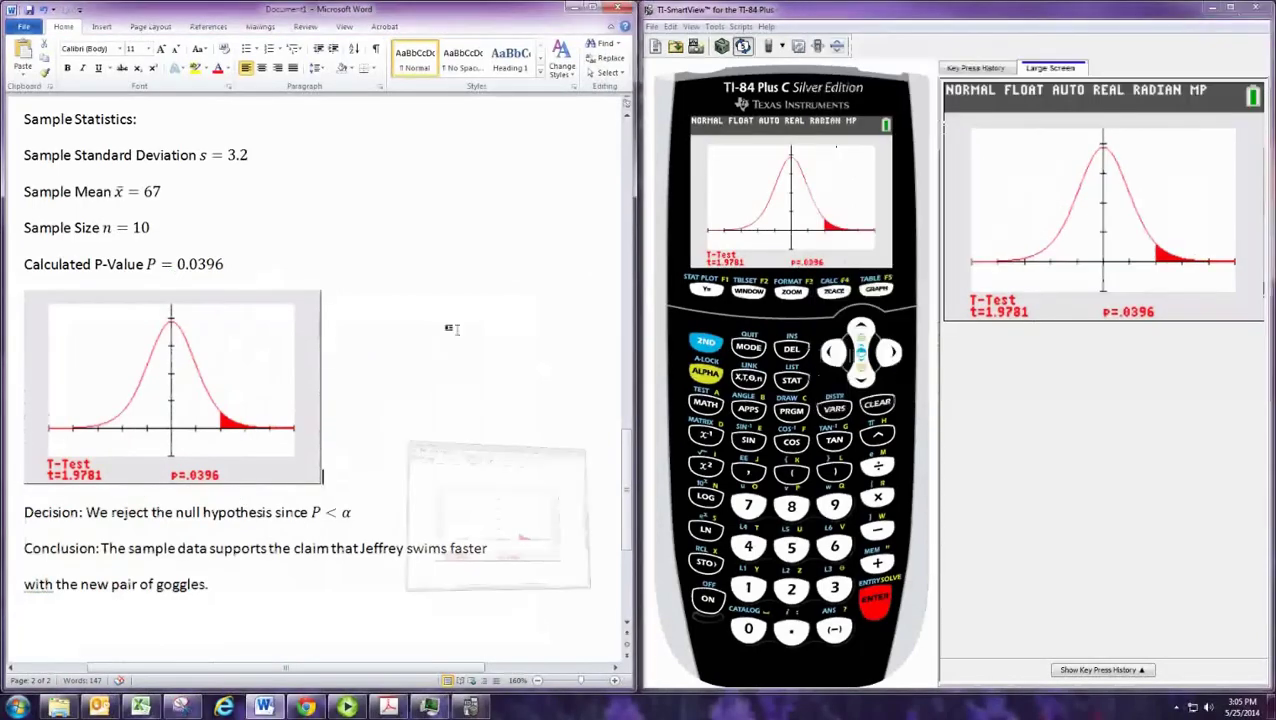
pyautogui.scroll(1, 452, 328)
pyautogui.scroll(-1, 358, 500)
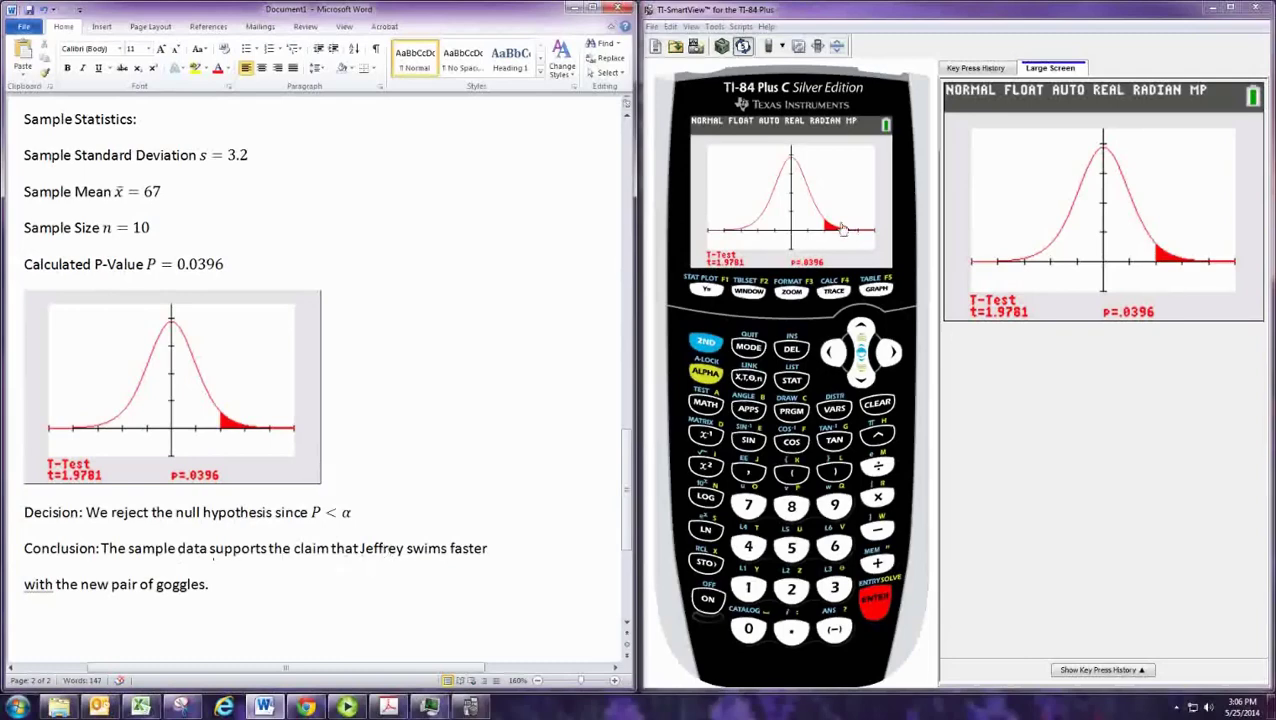
# Step: Replace the old goggles claim with 'the mean test score was greater than 65.'
pyautogui.hotkey('alt', 'Tab')
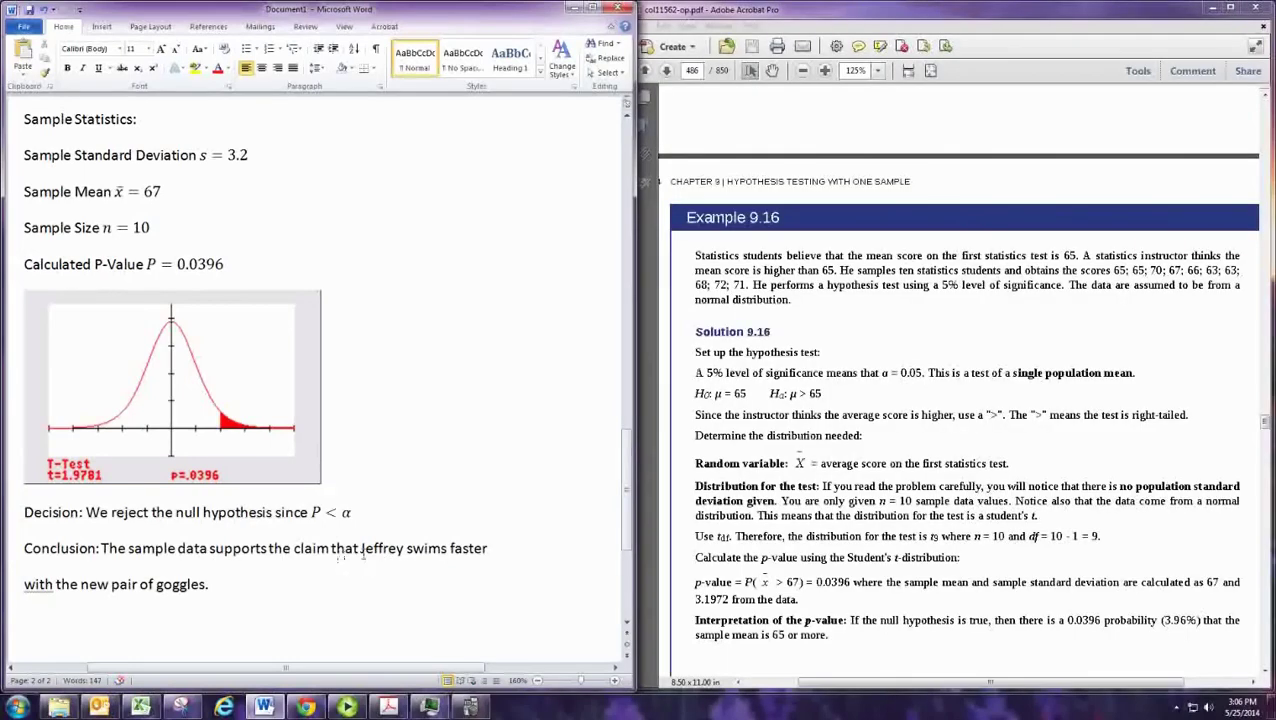
pyautogui.click(362, 548)
pyautogui.keyDown('shift'); pyautogui.click(387, 592); pyautogui.keyUp('shift')
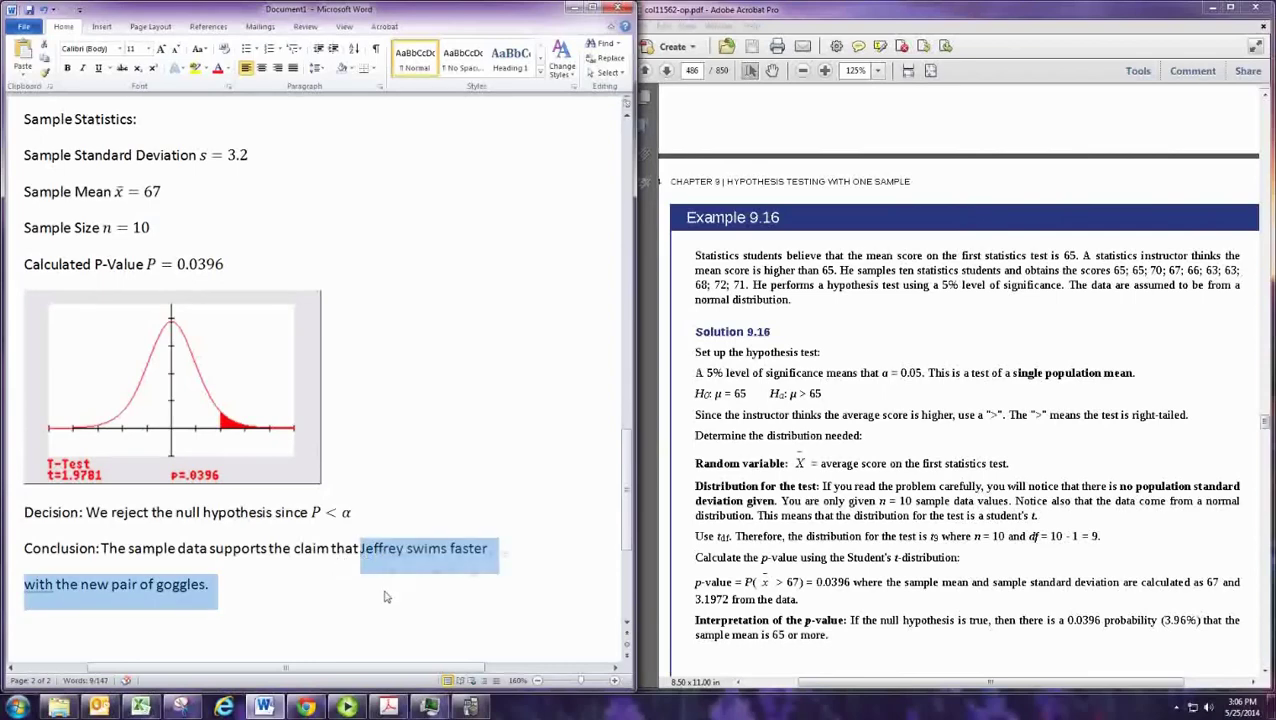
pyautogui.press('Delete')
pyautogui.write('the mean t')
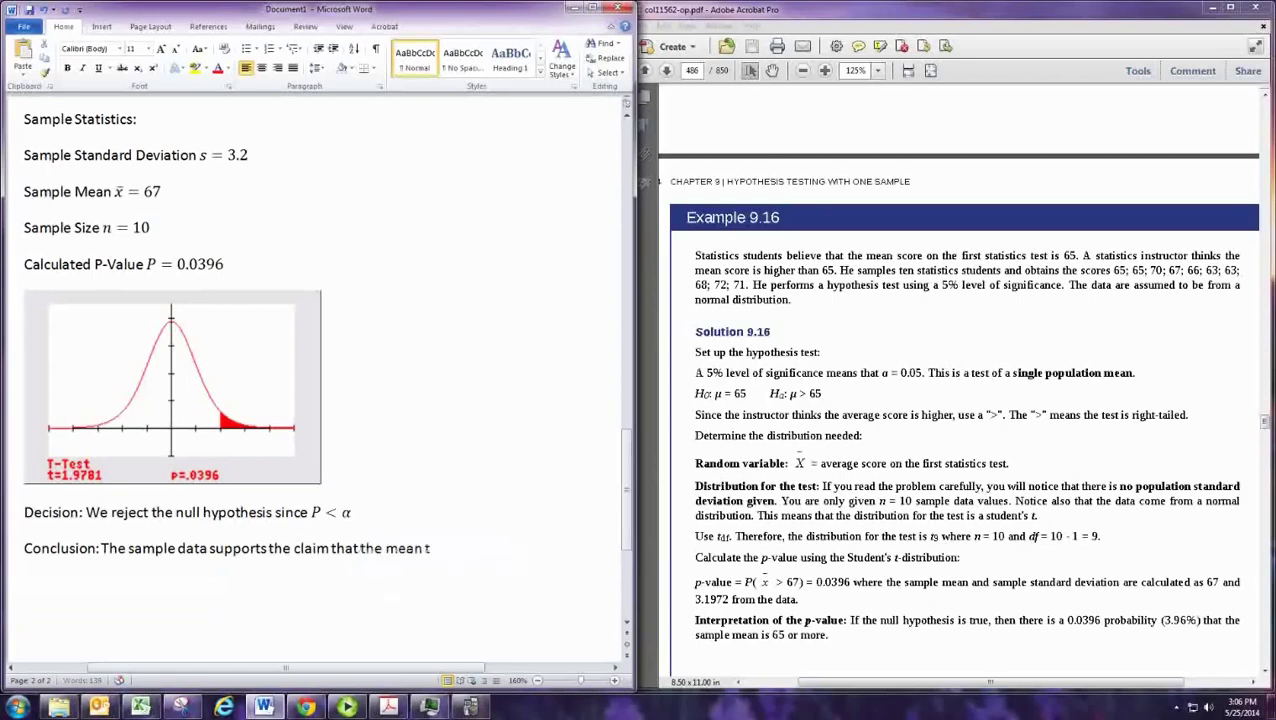
pyautogui.write('est score was greater than')
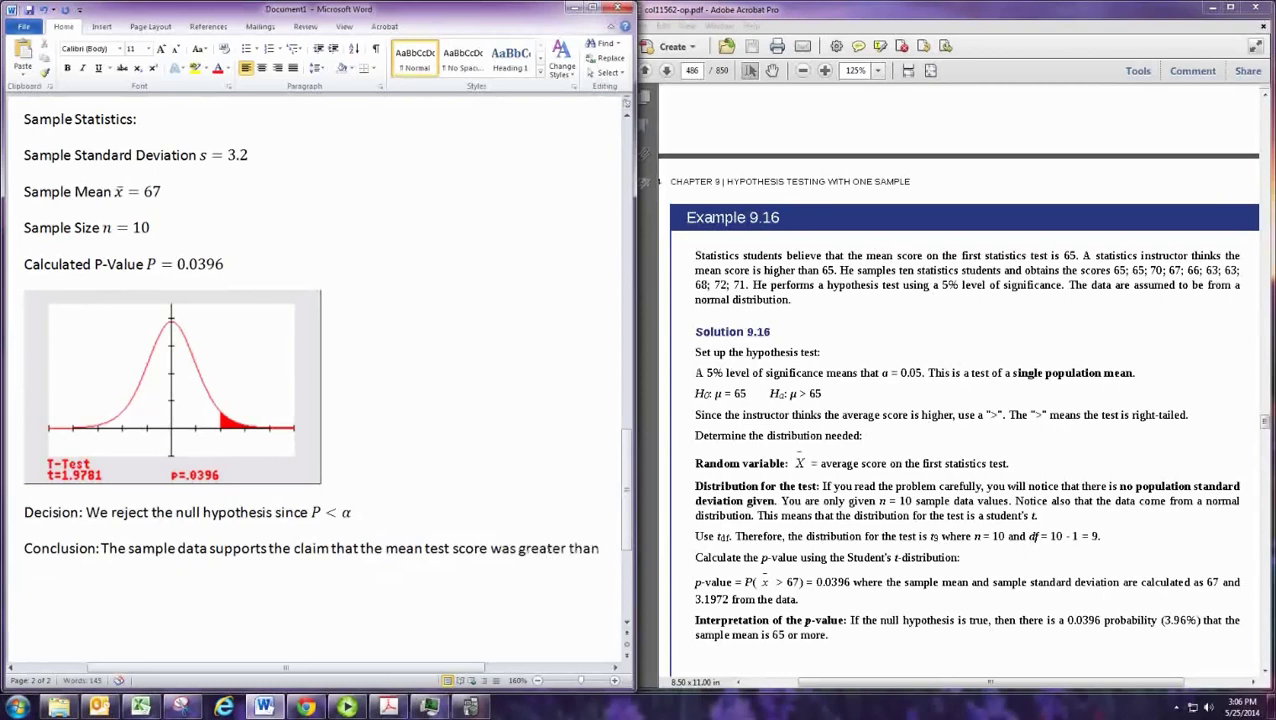
pyautogui.write(' 65.')
# Step: Check the conclusion against the textbook solution in Acrobat, then scroll the report back up
pyautogui.click(1008, 463)
pyautogui.scroll(-2, 988, 463)
pyautogui.scroll(-4, 988, 463)
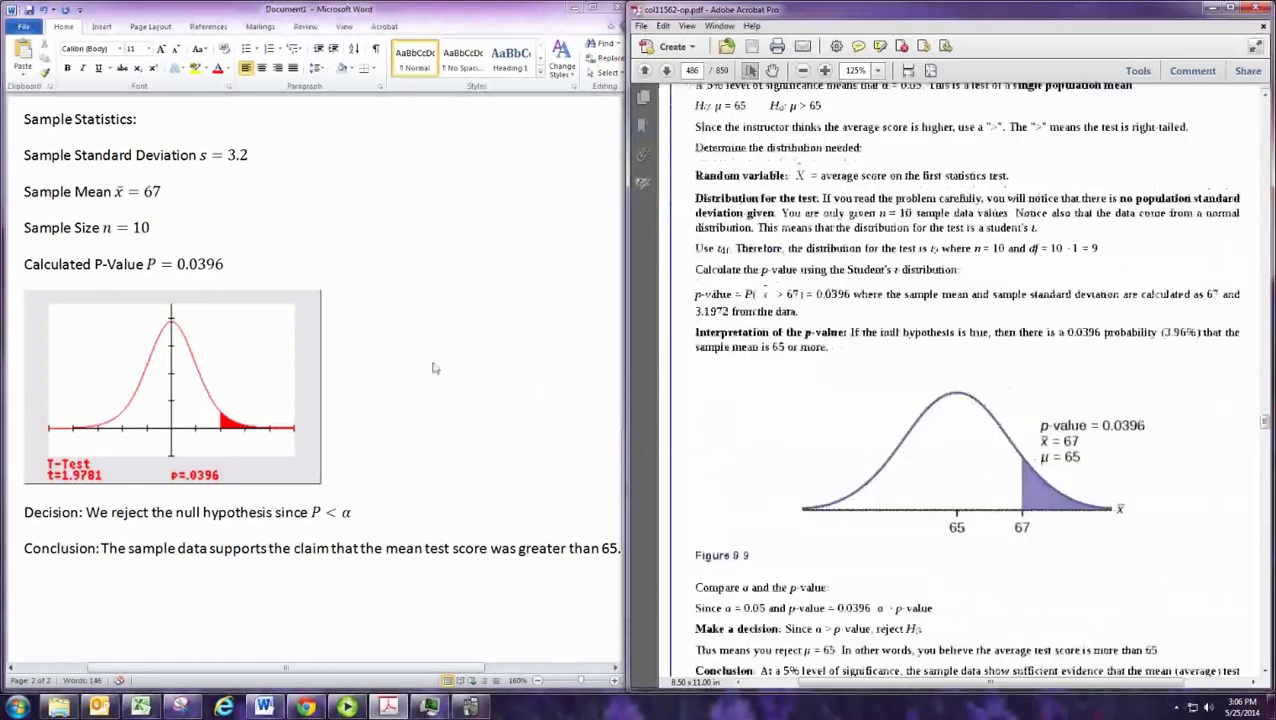
pyautogui.click(435, 369)
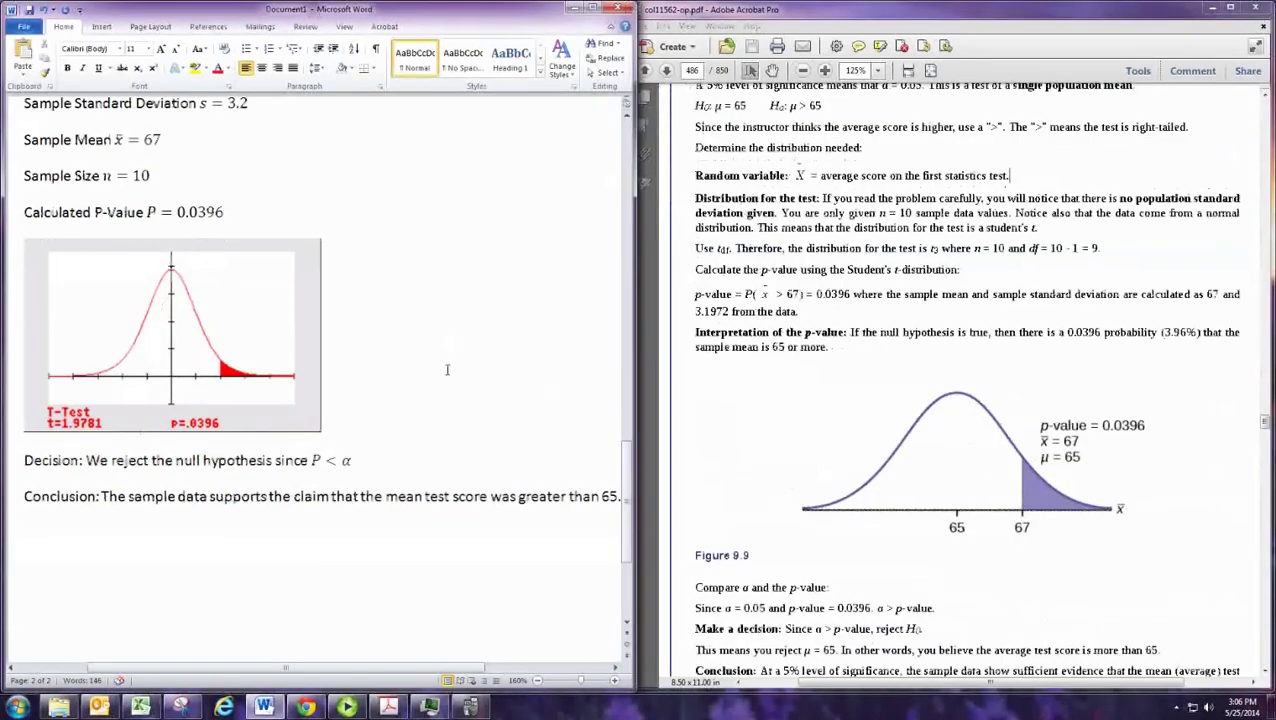
pyautogui.scroll(7, 447, 370)
pyautogui.scroll(-5, 447, 370)
pyautogui.scroll(7, 447, 370)
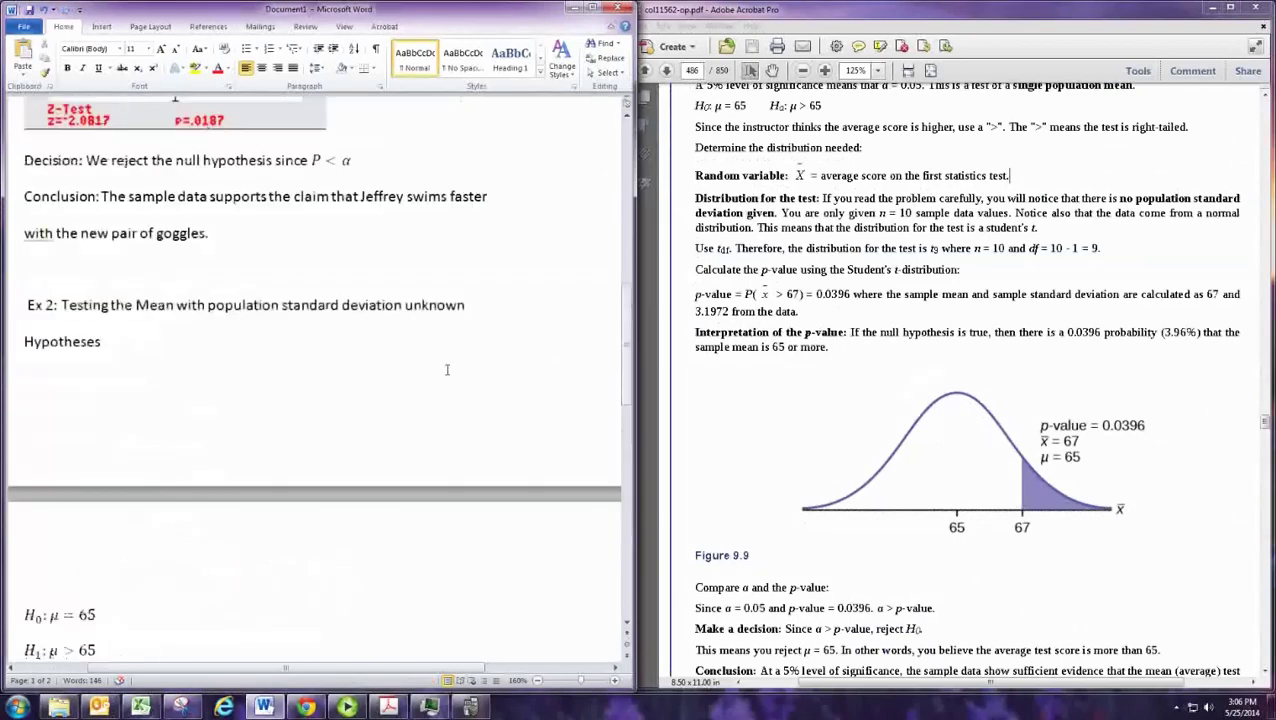
# Step: Copy the Ex 2 write-up and paste it on a new line at the document's end
pyautogui.moveTo(27, 307); pyautogui.dragTo(354, 650)
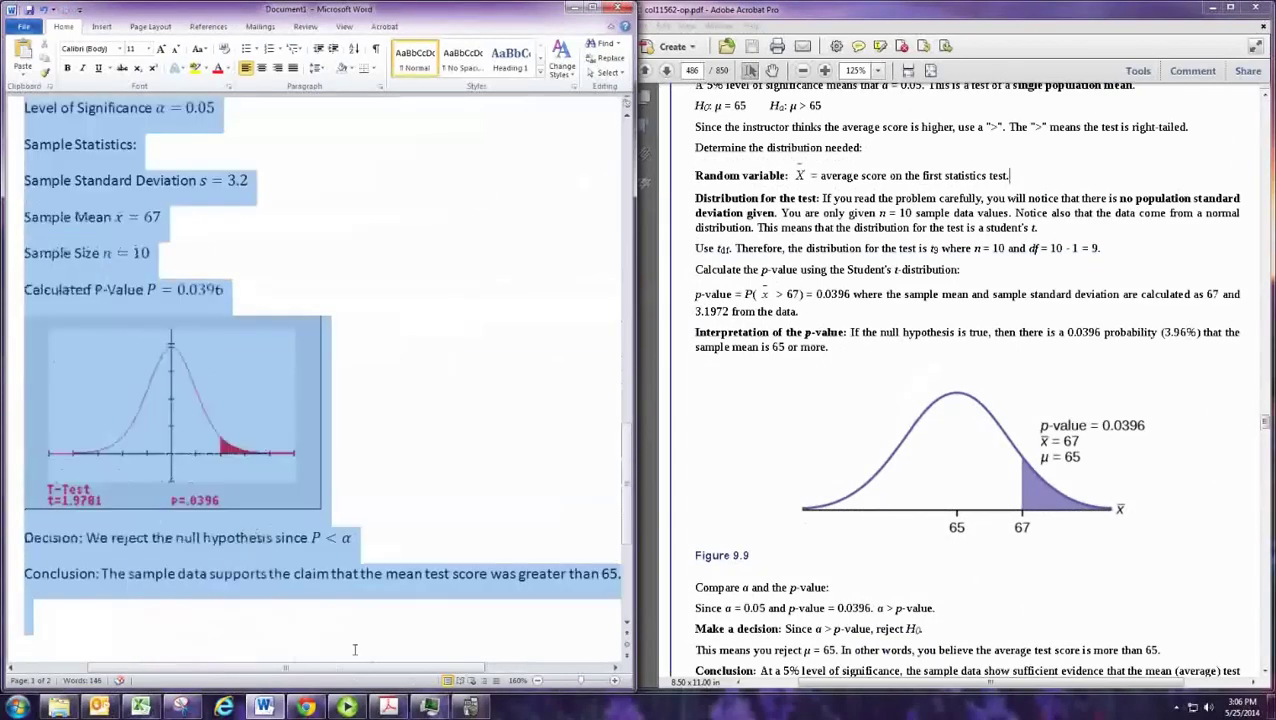
pyautogui.click(136, 615)
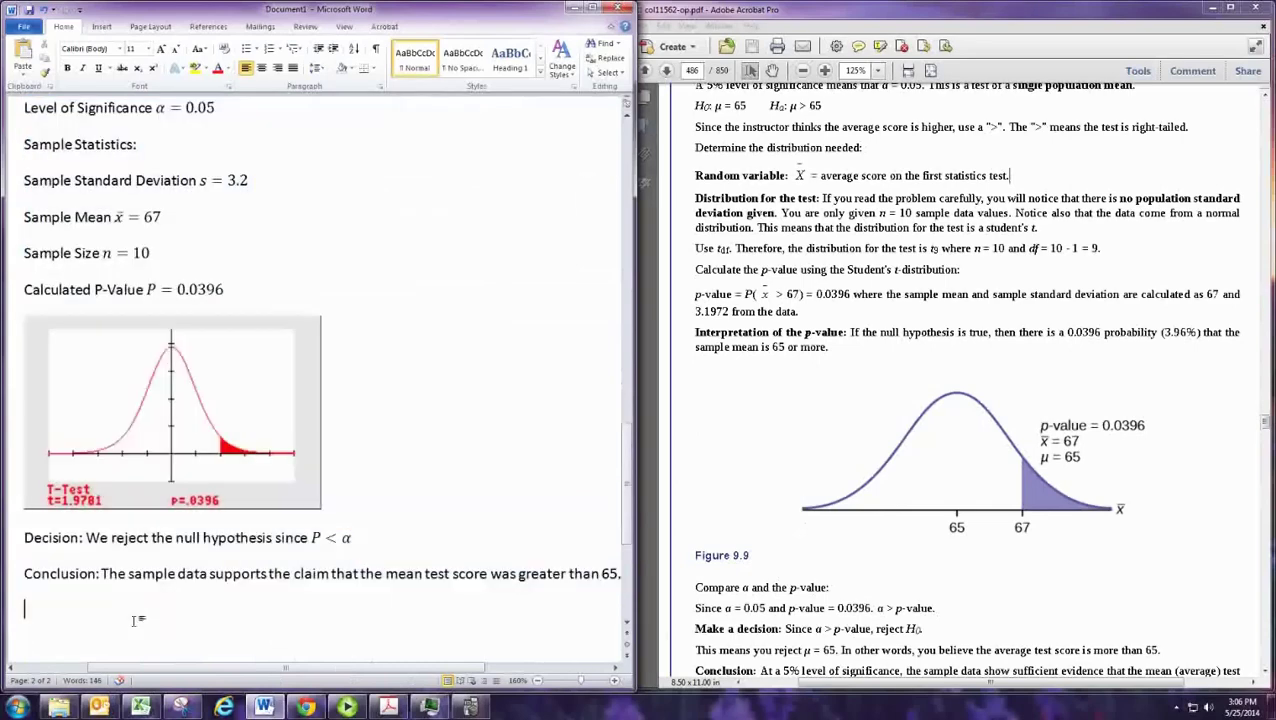
pyautogui.press('Return')
pyautogui.hotkey('ctrl', 'v')
pyautogui.scroll(3, 131, 620)
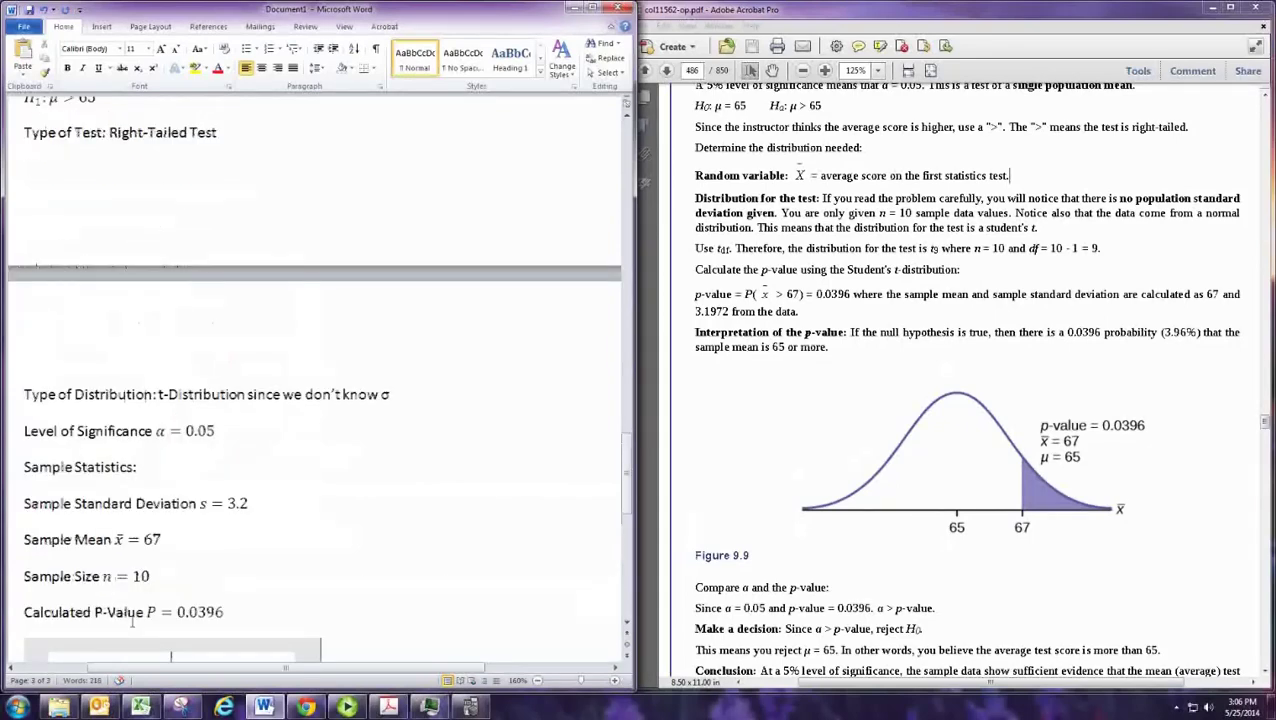
pyautogui.scroll(-4, 131, 622)
# Step: Retitle the pasted section's heading to 'Ex 3: Testing the Proportion'
pyautogui.click(130, 613)
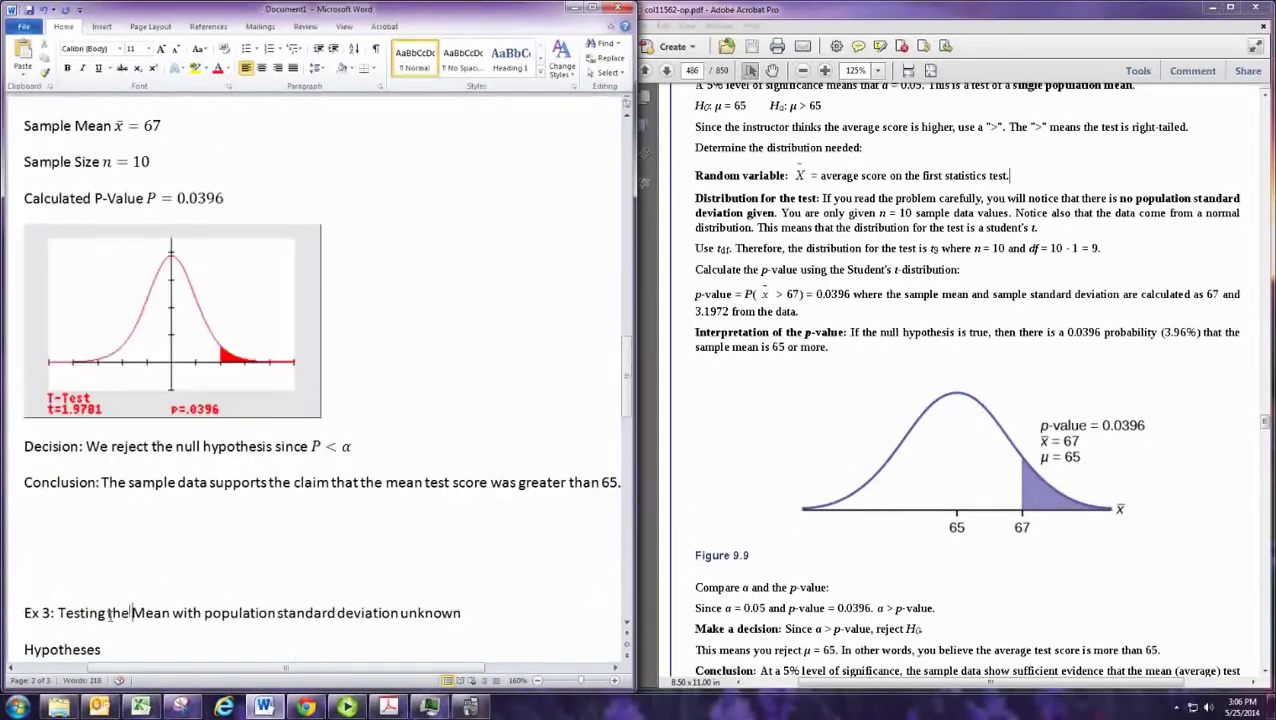
pyautogui.press('Delete')
pyautogui.press('Delete')
pyautogui.press('Delete')
pyautogui.press('Delete')
pyautogui.press('Delete')
pyautogui.press('Delete')
pyautogui.press('Delete')
pyautogui.press('Delete')
pyautogui.press('Delete')
pyautogui.press('Delete')
pyautogui.press('Delete')
pyautogui.press('Delete')
pyautogui.press('Delete')
pyautogui.press('Delete')
pyautogui.press('Delete')
pyautogui.press('Delete')
pyautogui.press('Delete')
pyautogui.press('Delete')
pyautogui.press('Delete')
pyautogui.press('Delete')
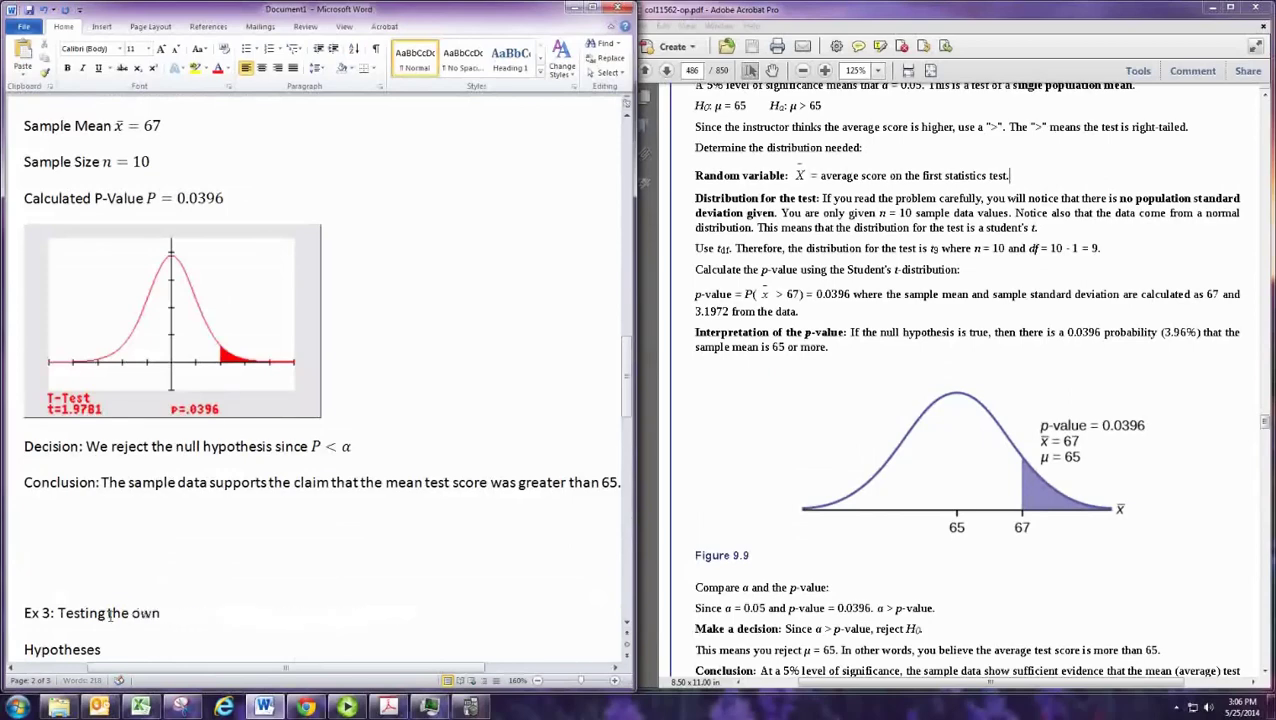
pyautogui.press('Delete')
pyautogui.press('Delete')
pyautogui.press('Delete')
pyautogui.press('Delete')
pyautogui.press('Delete')
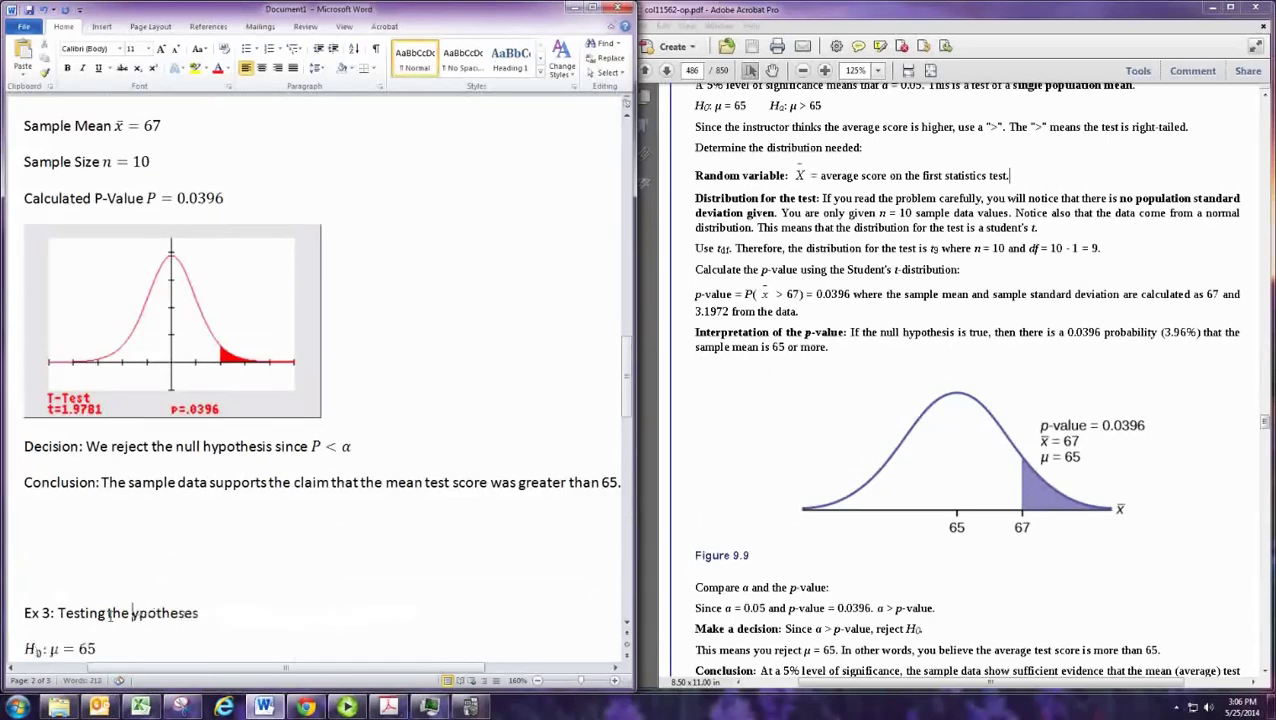
pyautogui.hotkey('ctrl', 'z')
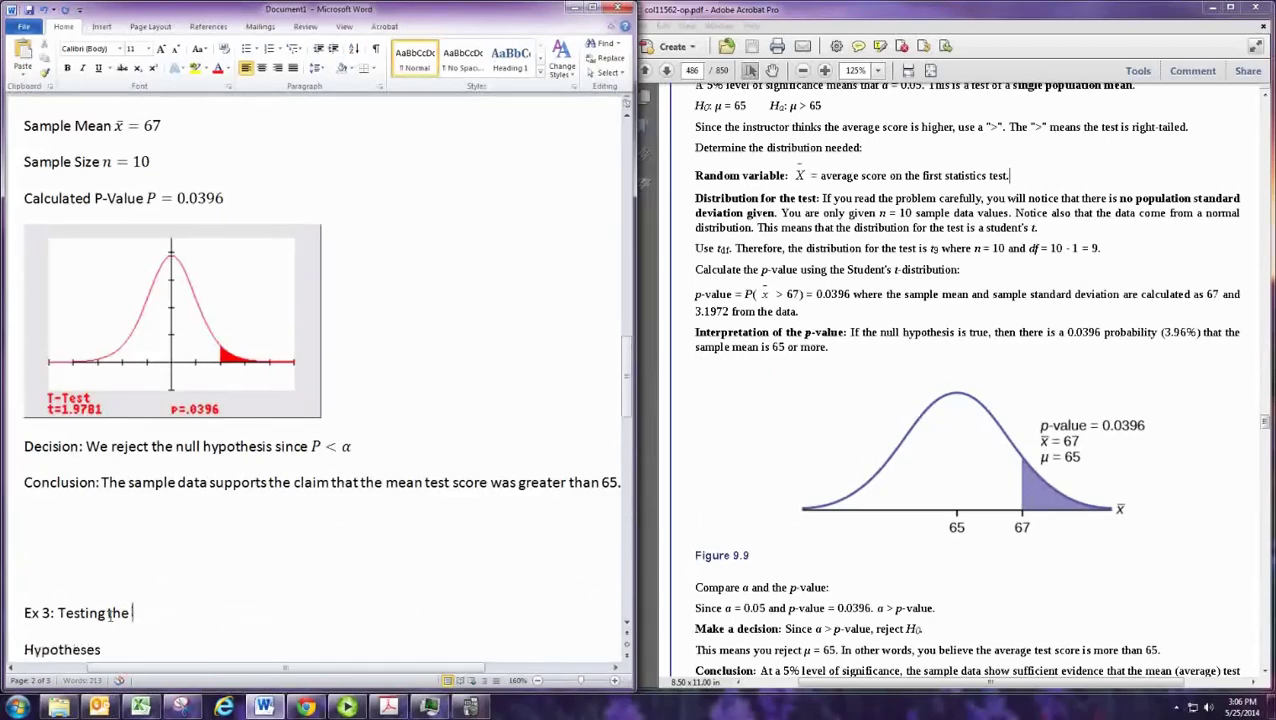
pyautogui.write('Proportion')
pyautogui.scroll(-5, 348, 483)
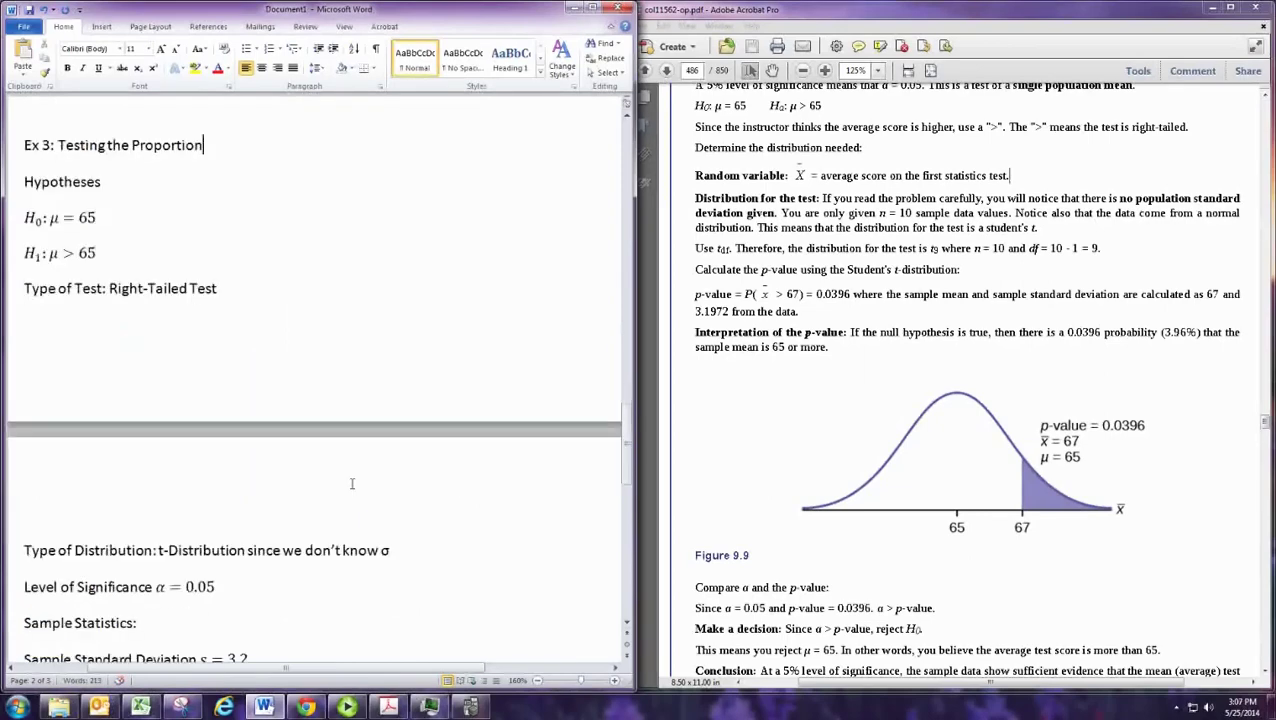
# Step: Scroll the textbook PDF to read Example 9.17
pyautogui.click(820, 493)
pyautogui.scroll(-4, 820, 493)
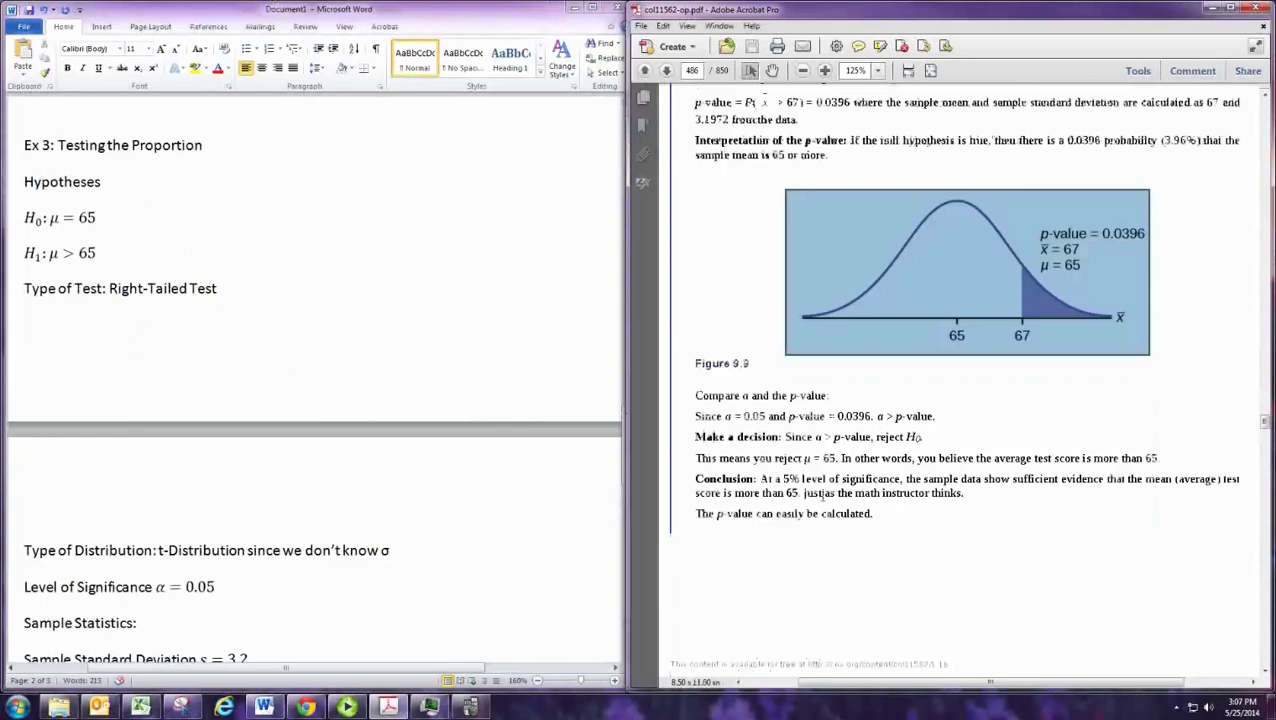
pyautogui.scroll(-6, 820, 493)
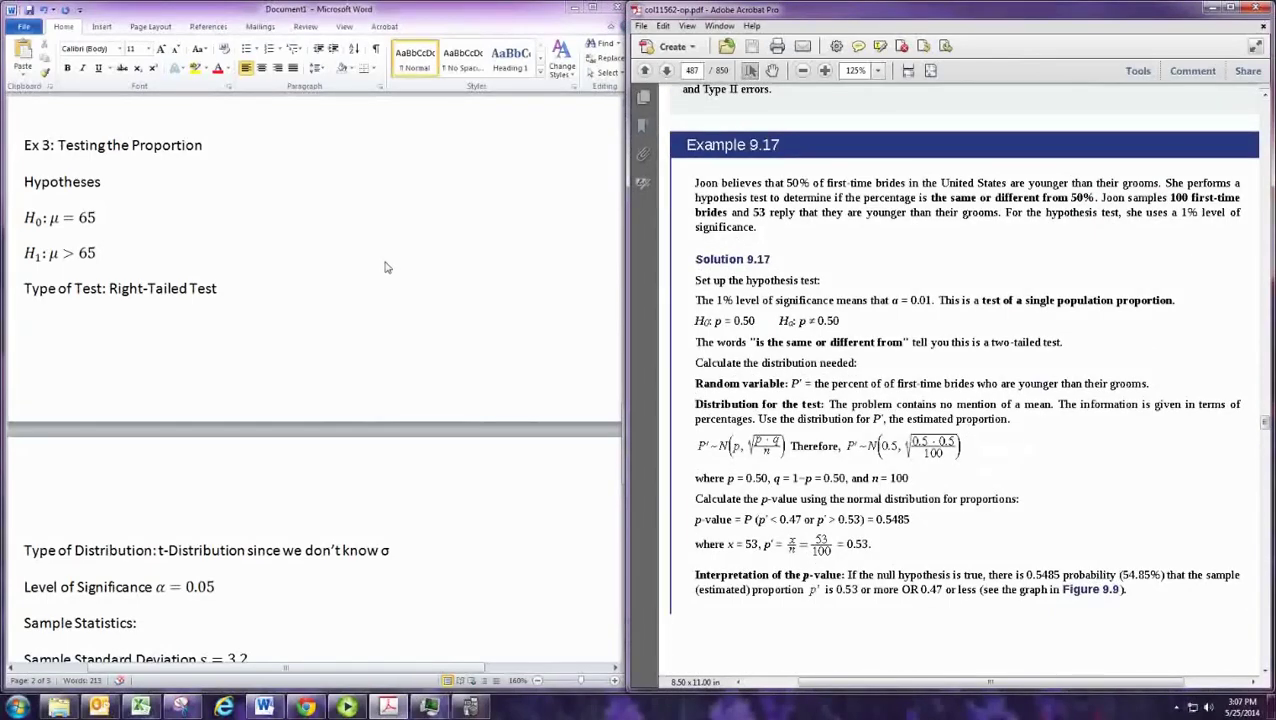
pyautogui.click(110, 197)
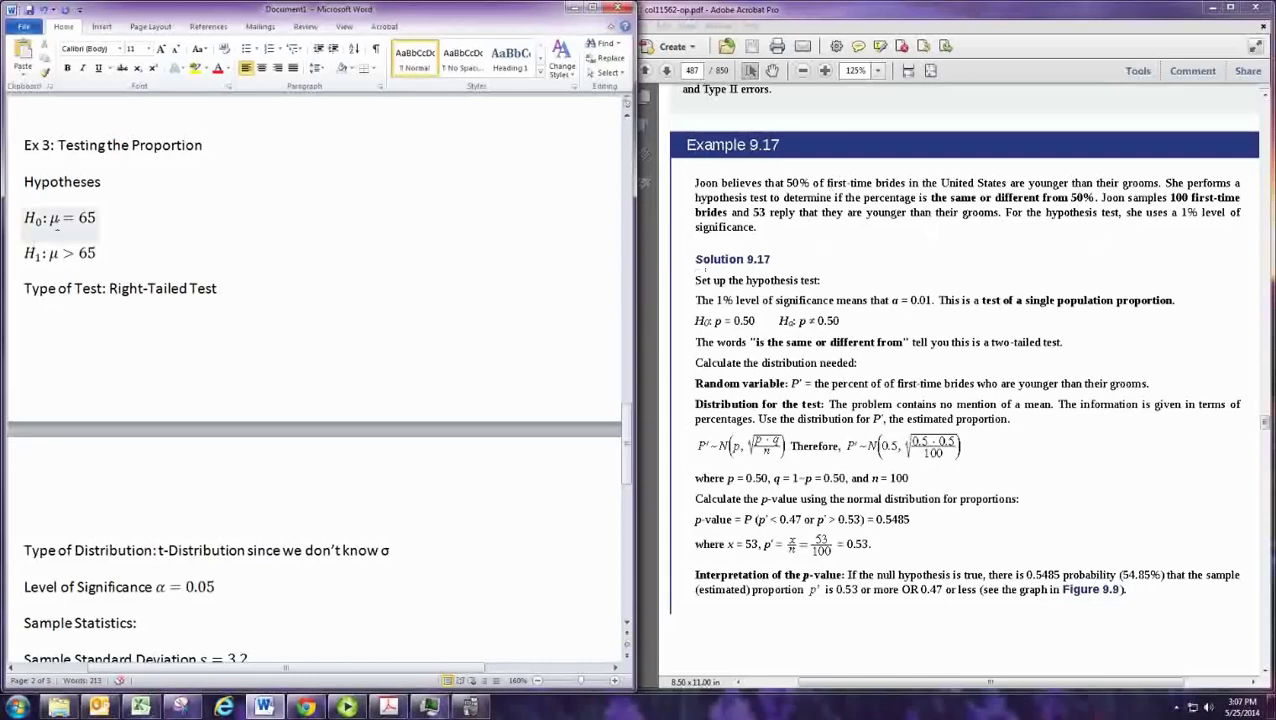
# Step: Replace μ with p in H0 and H1, and use a ≠ sign in H1
pyautogui.click(146, 236)
pyautogui.press('Delete')
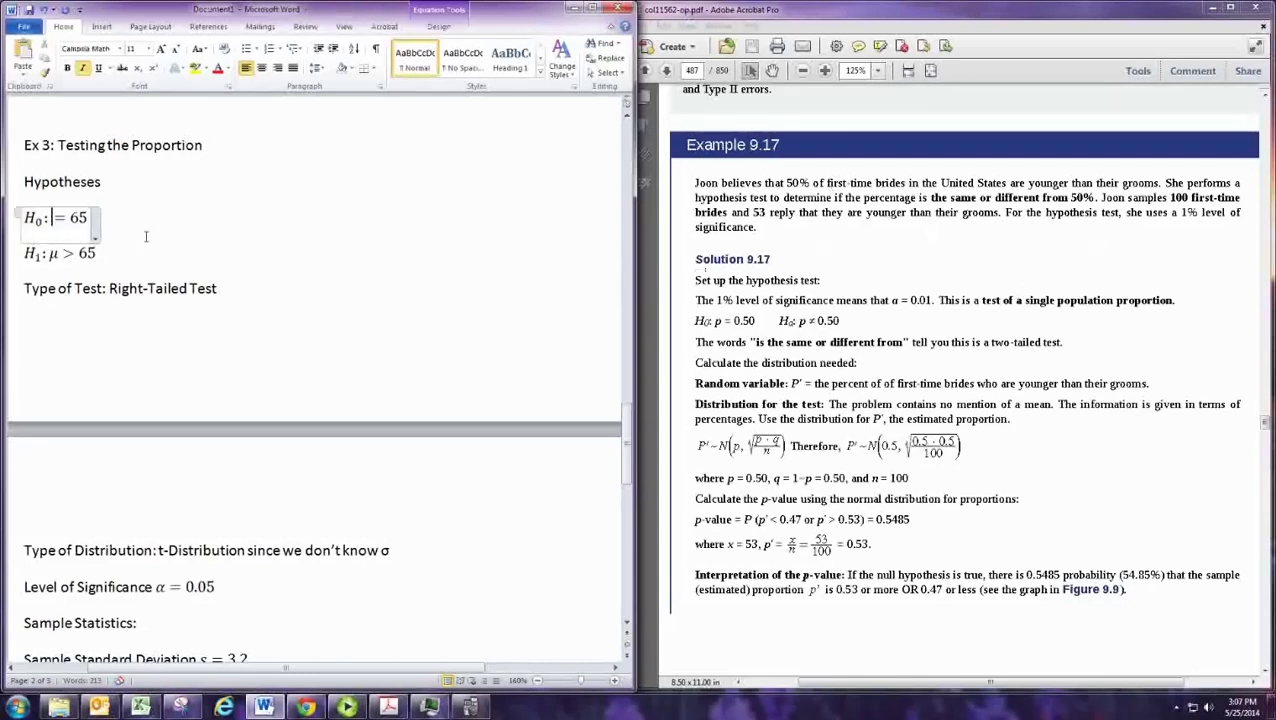
pyautogui.write('p')
pyautogui.press('Down')
pyautogui.press('Delete')
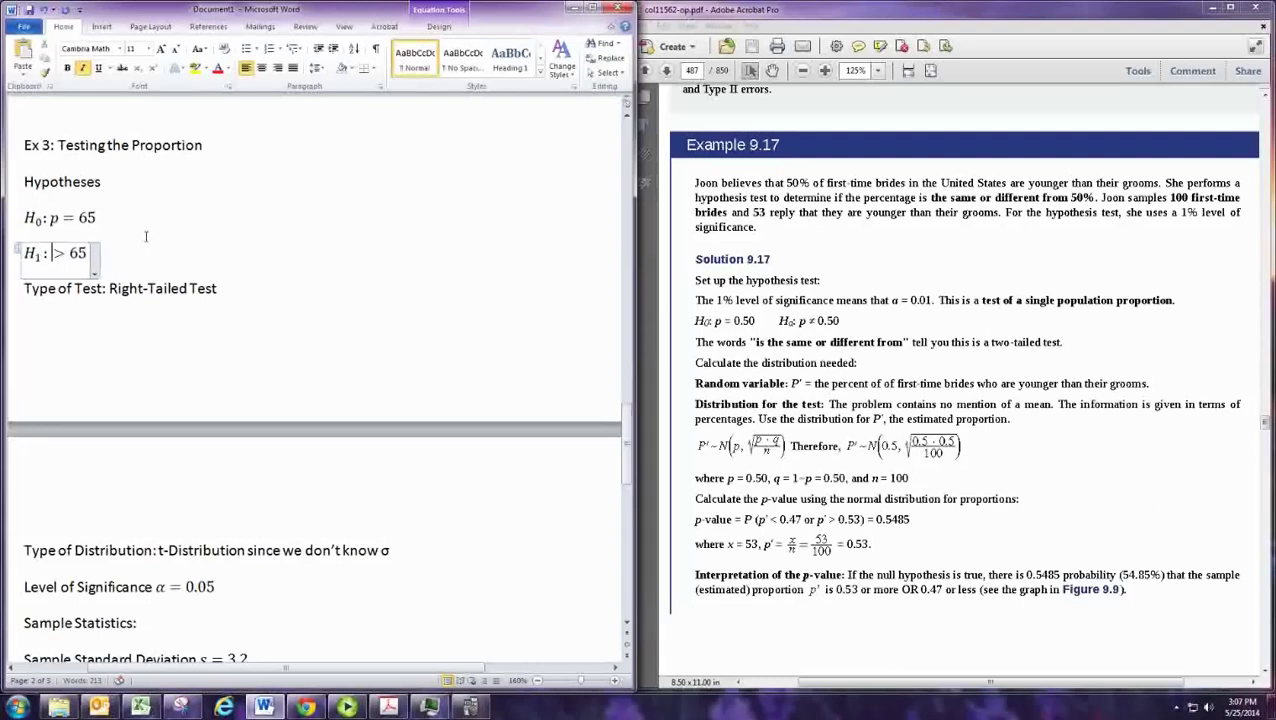
pyautogui.write('p')
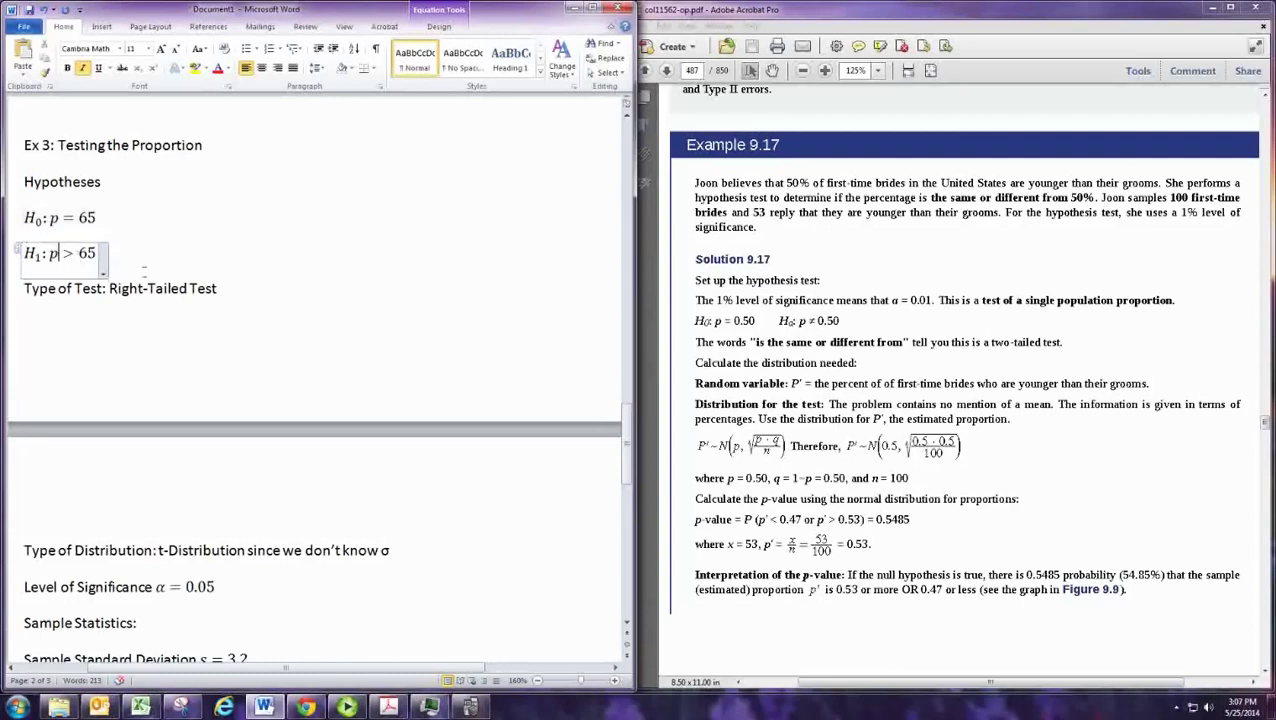
pyautogui.press('Delete')
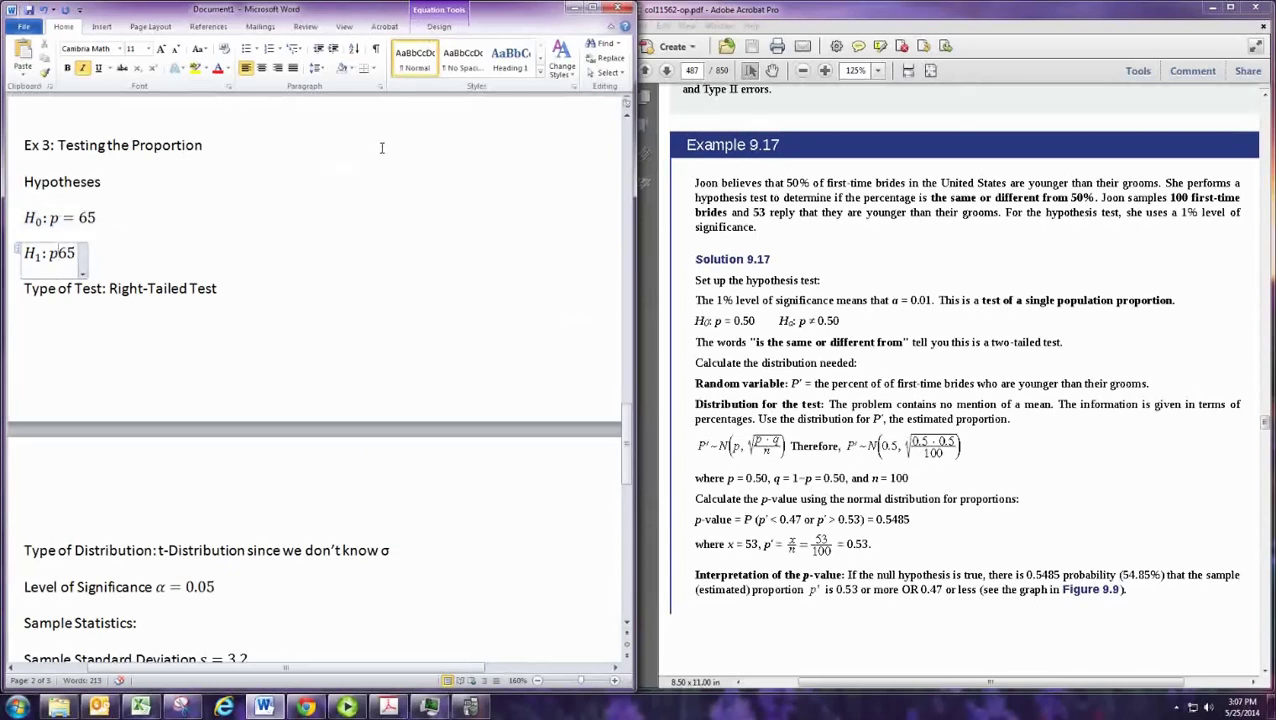
pyautogui.click(439, 26)
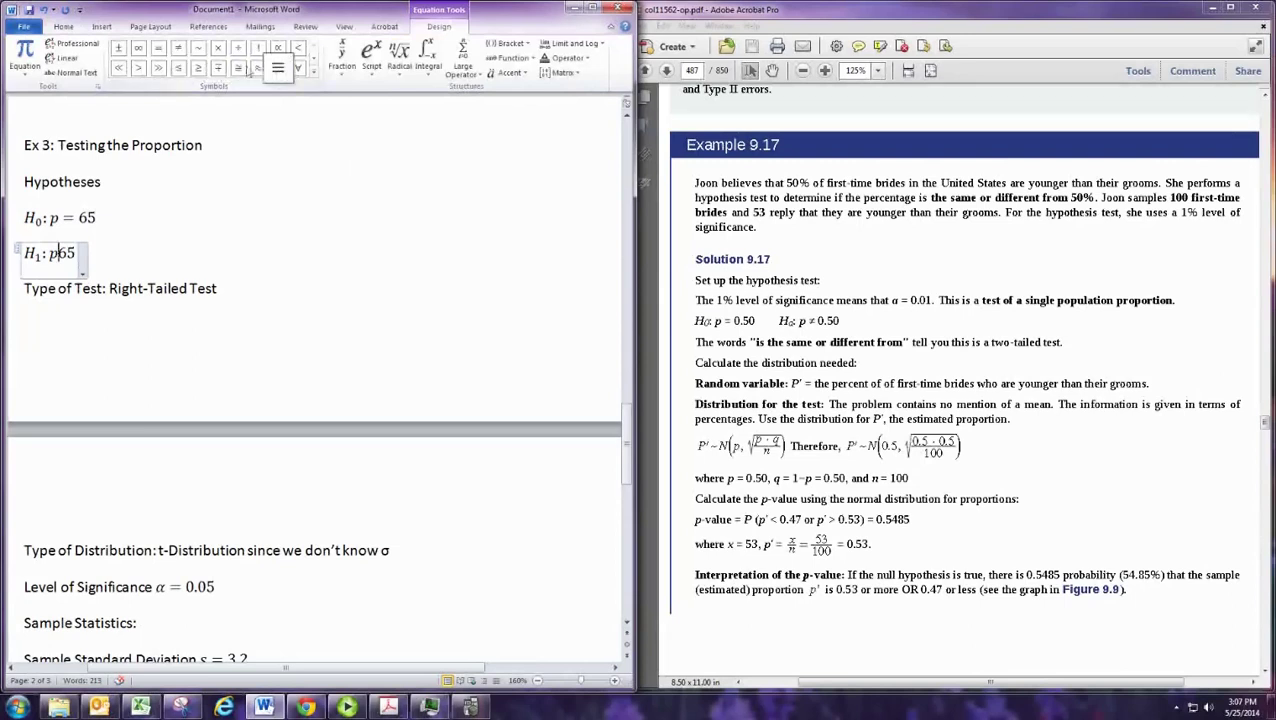
pyautogui.click(178, 47)
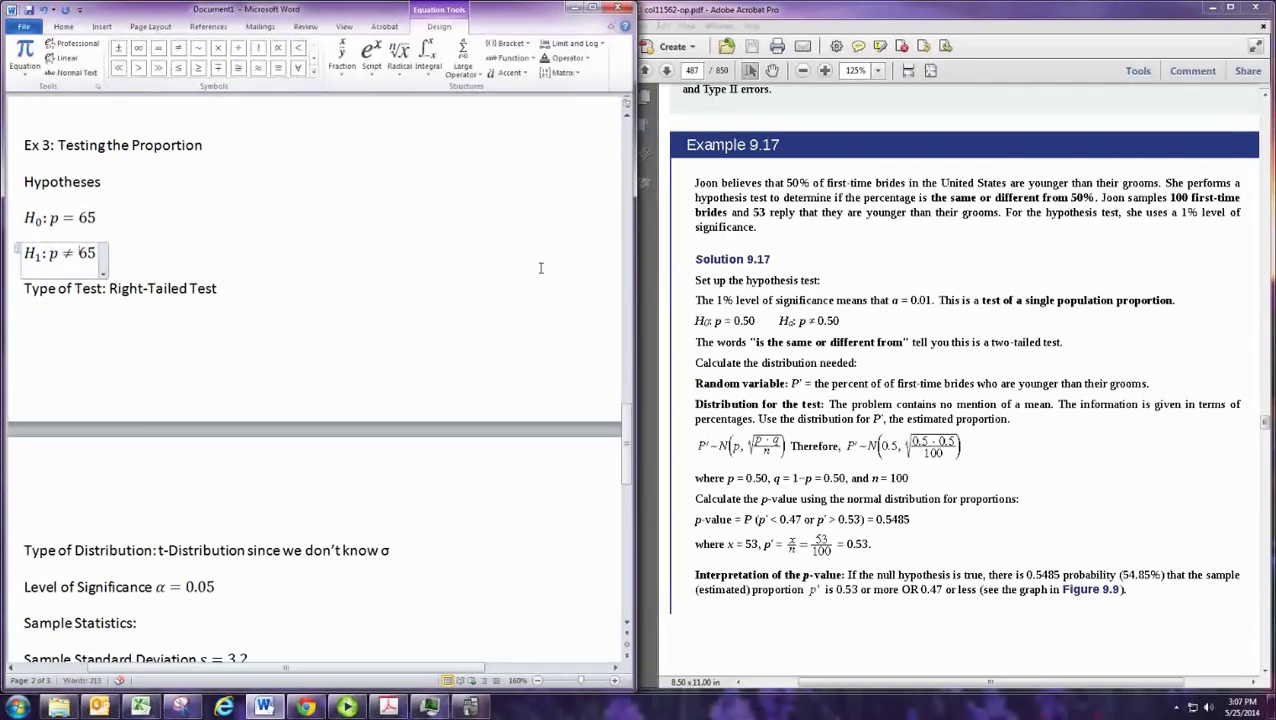
# Step: Set both hypothesis values to 0.5 and delete 'Right' from the test type
pyautogui.press('Up')
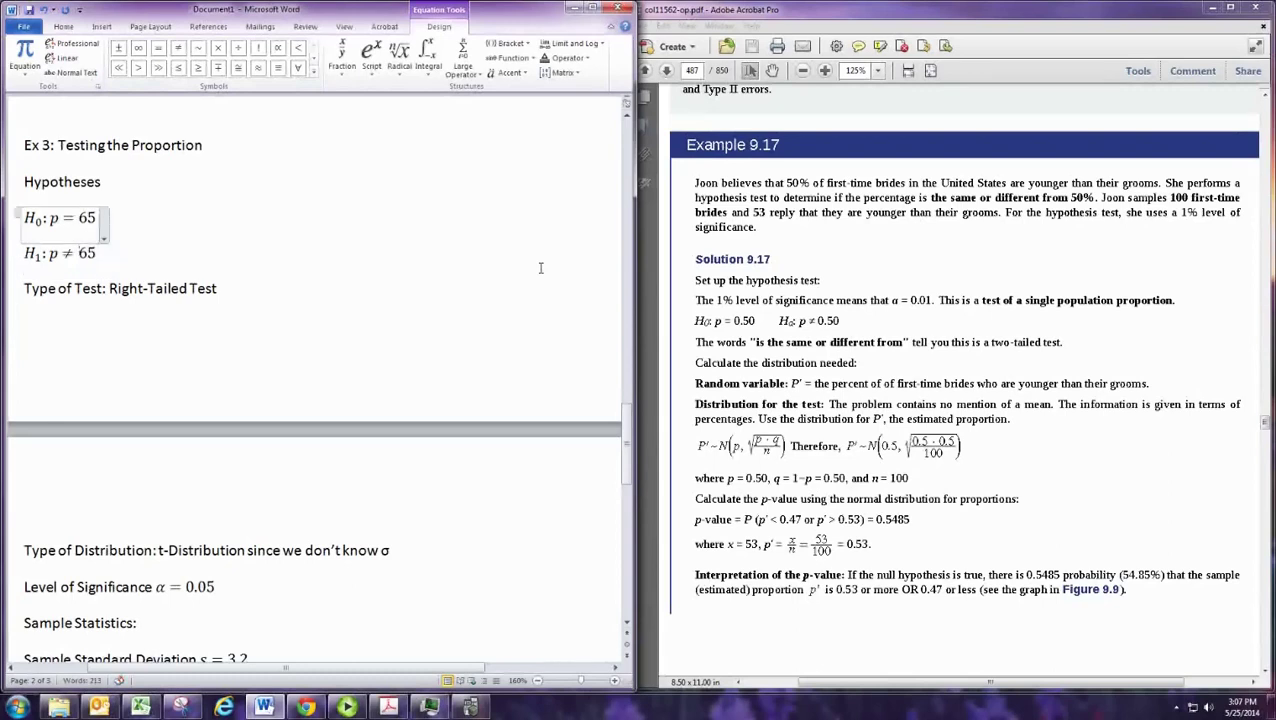
pyautogui.press('Delete')
pyautogui.press('Delete')
pyautogui.write('0.5')
pyautogui.press('Down')
pyautogui.press('BackSpace')
pyautogui.press('BackSpace')
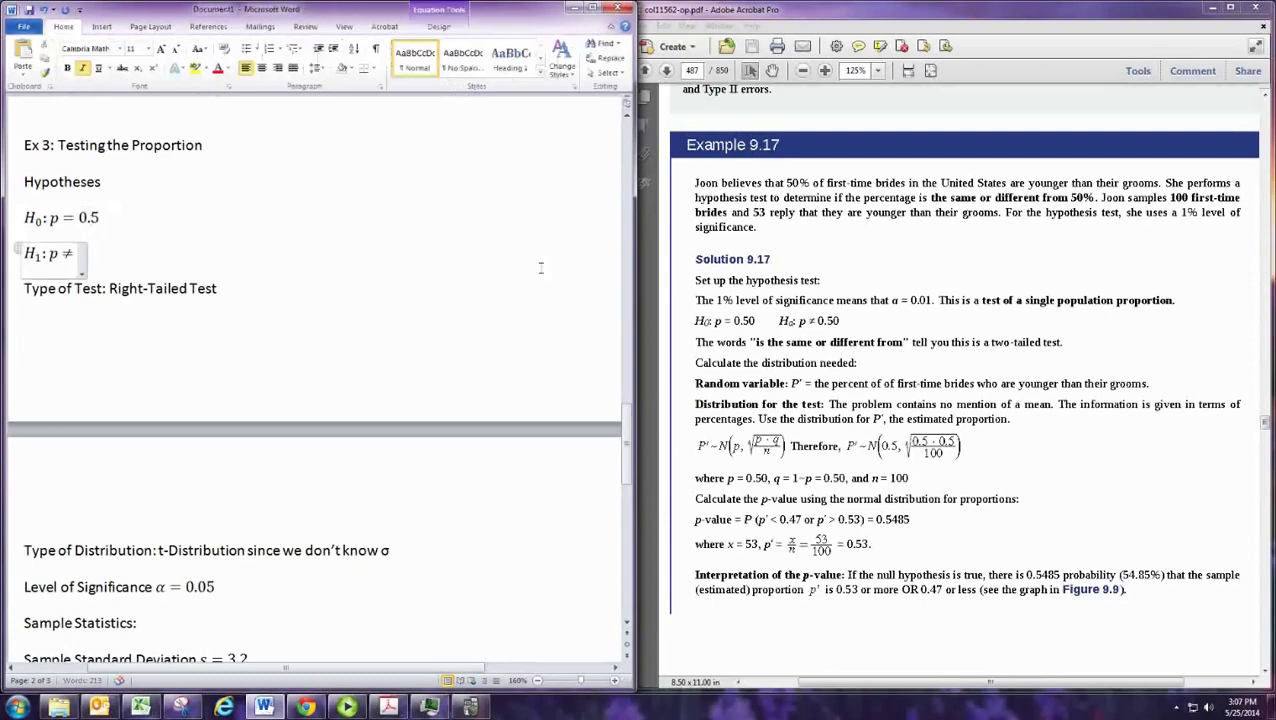
pyautogui.write('0.5')
pyautogui.press('BackSpace')
pyautogui.press('BackSpace')
pyautogui.press('BackSpace')
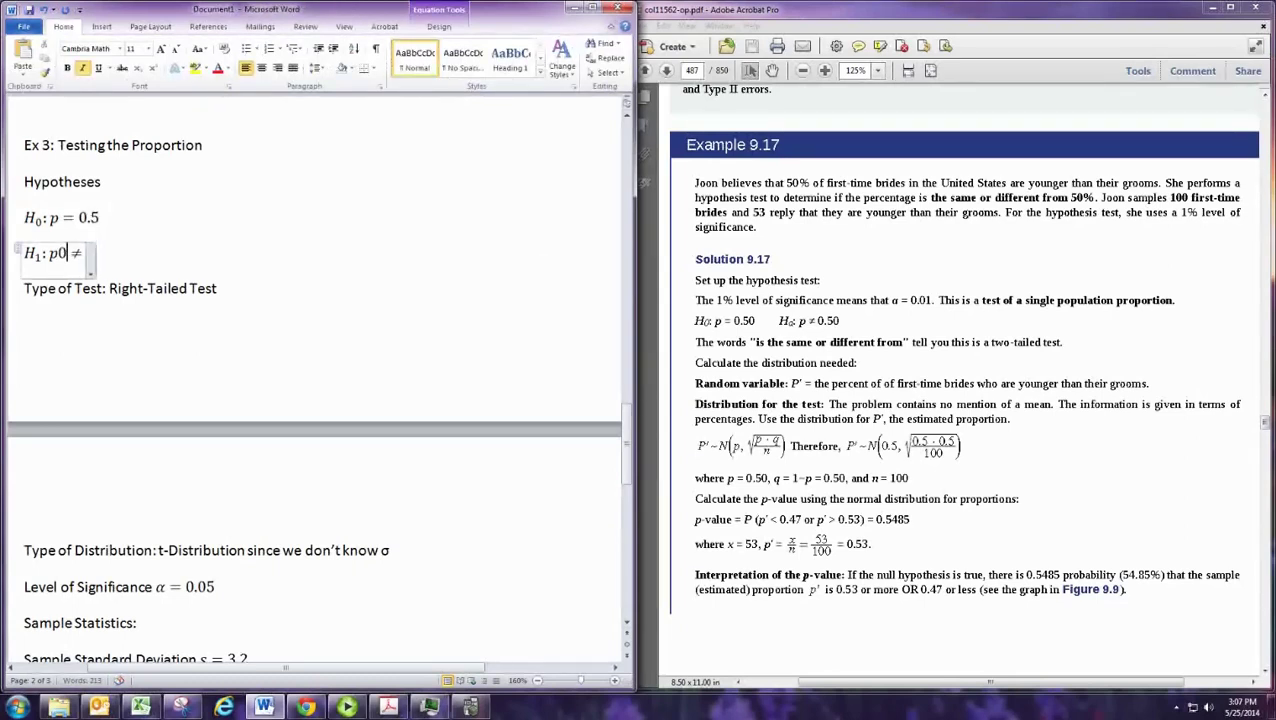
pyautogui.write('0.5')
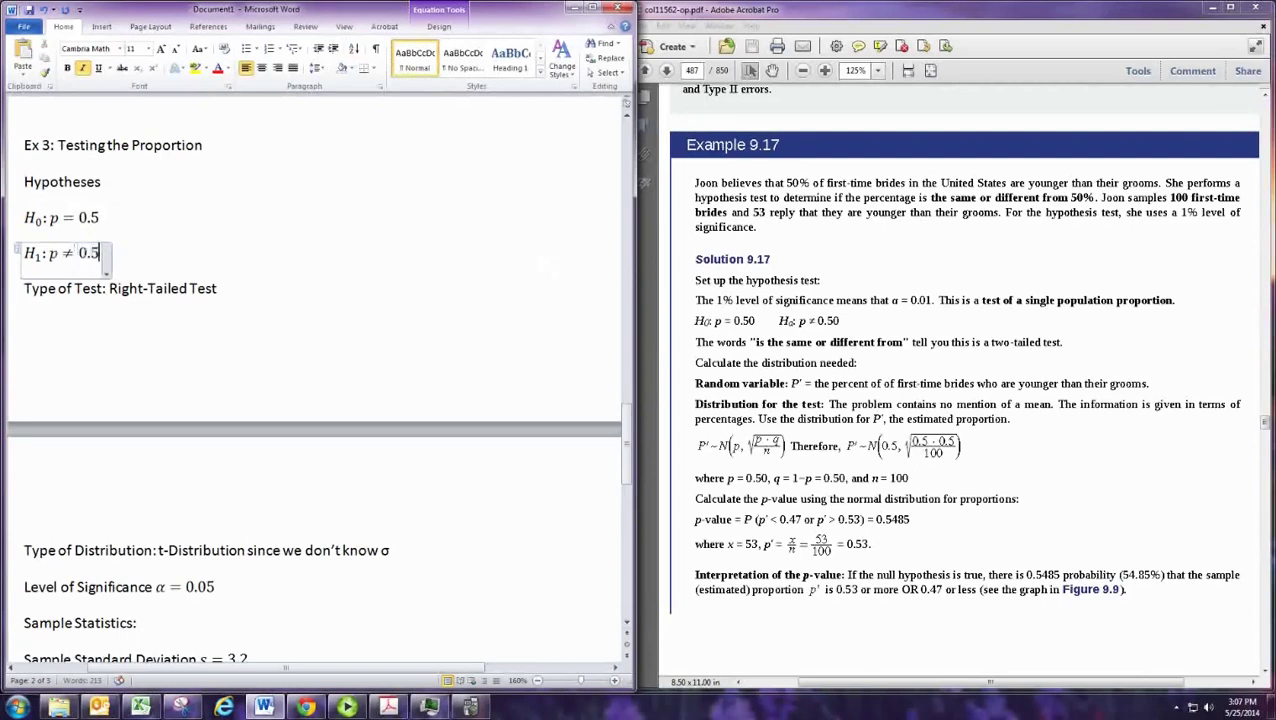
pyautogui.press('Down')
pyautogui.press('Right')
pyautogui.press('Right')
pyautogui.press('Right')
pyautogui.press('Delete')
pyautogui.press('Delete')
pyautogui.press('Delete')
pyautogui.press('Delete')
pyautogui.press('Delete')
# Step: Make it a Two-Tailed Test and change t-Distribution to Normal Distribution
pyautogui.write('Two')
pyautogui.scroll(-1, 313, 441)
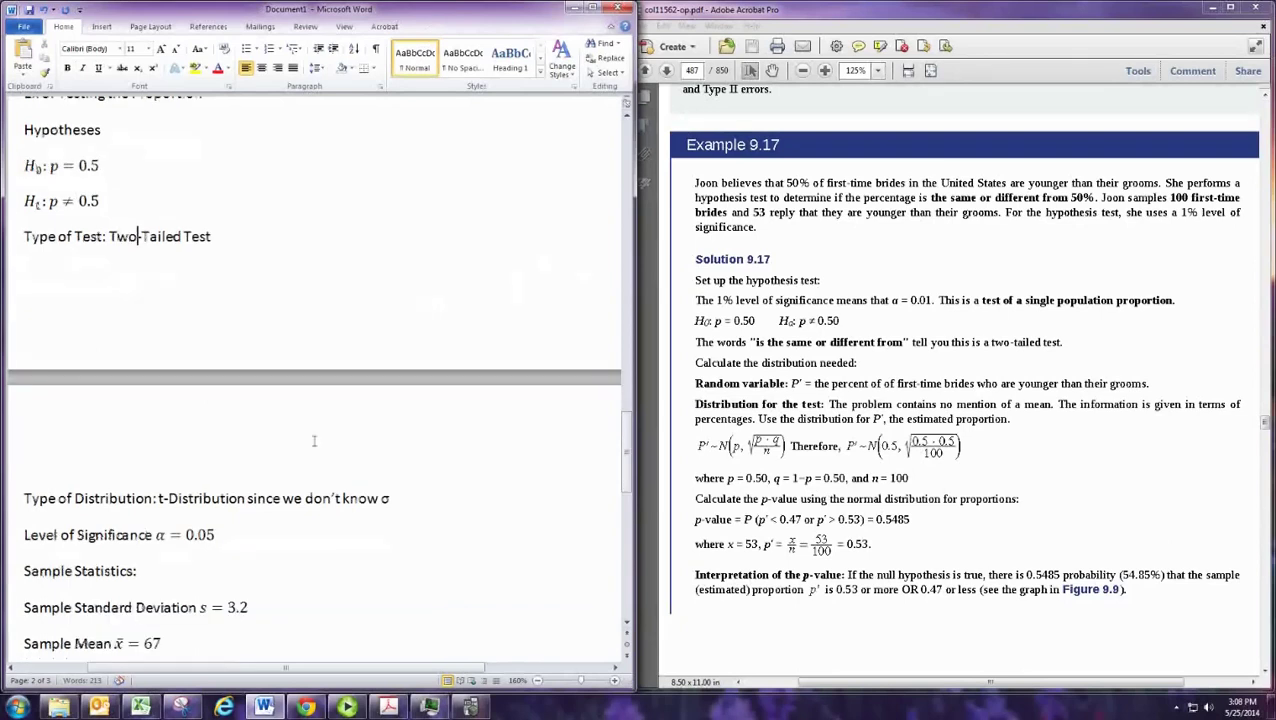
pyautogui.click(171, 498)
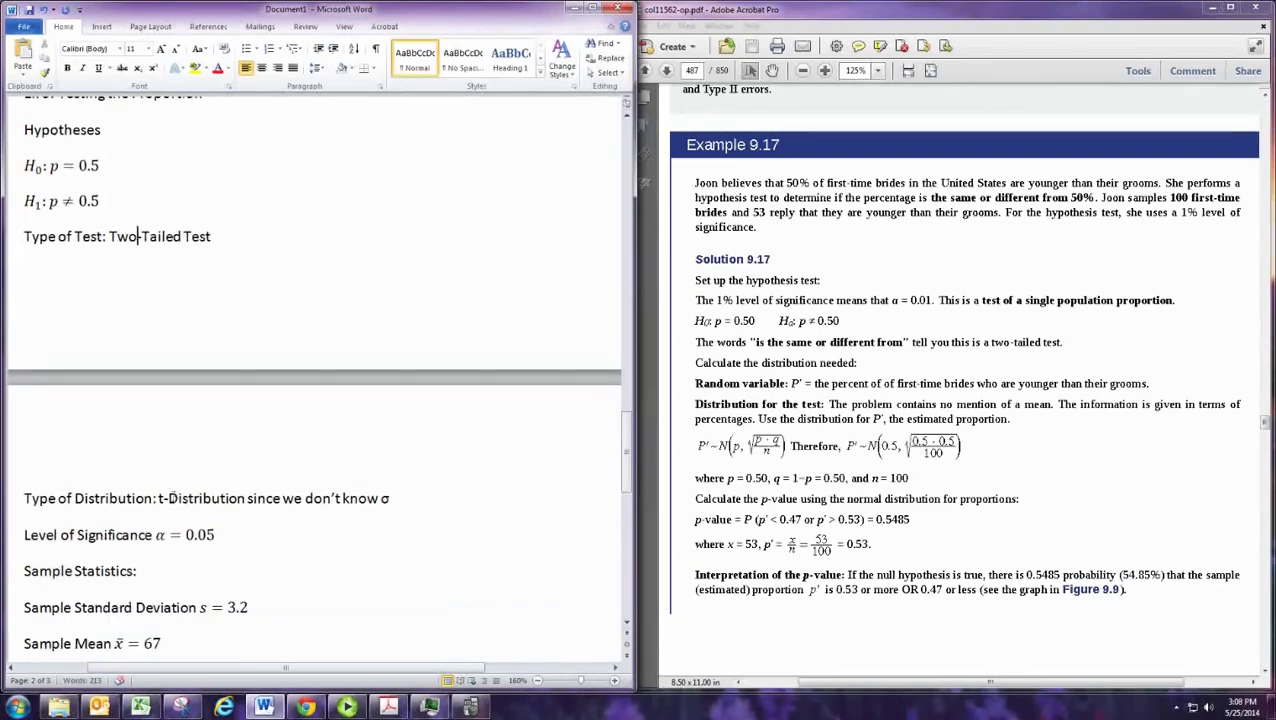
pyautogui.click(163, 500)
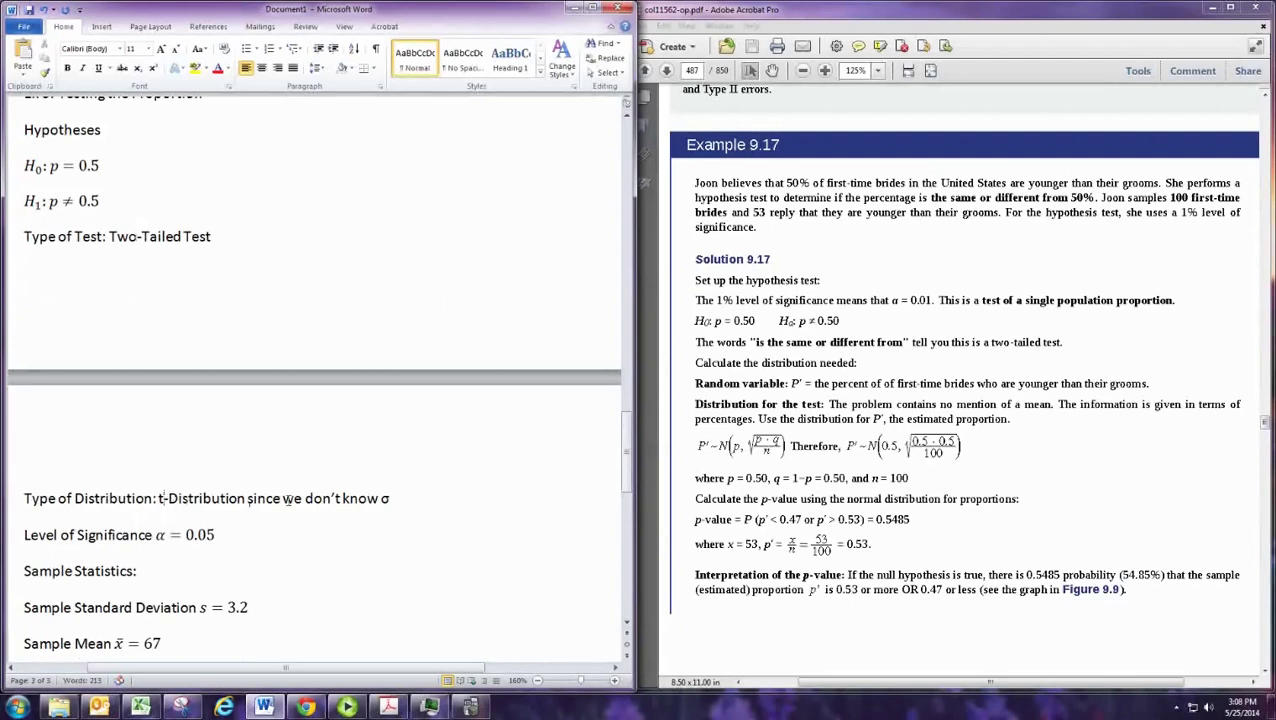
pyautogui.press('BackSpace')
pyautogui.write('Normal')
pyautogui.press('Delete')
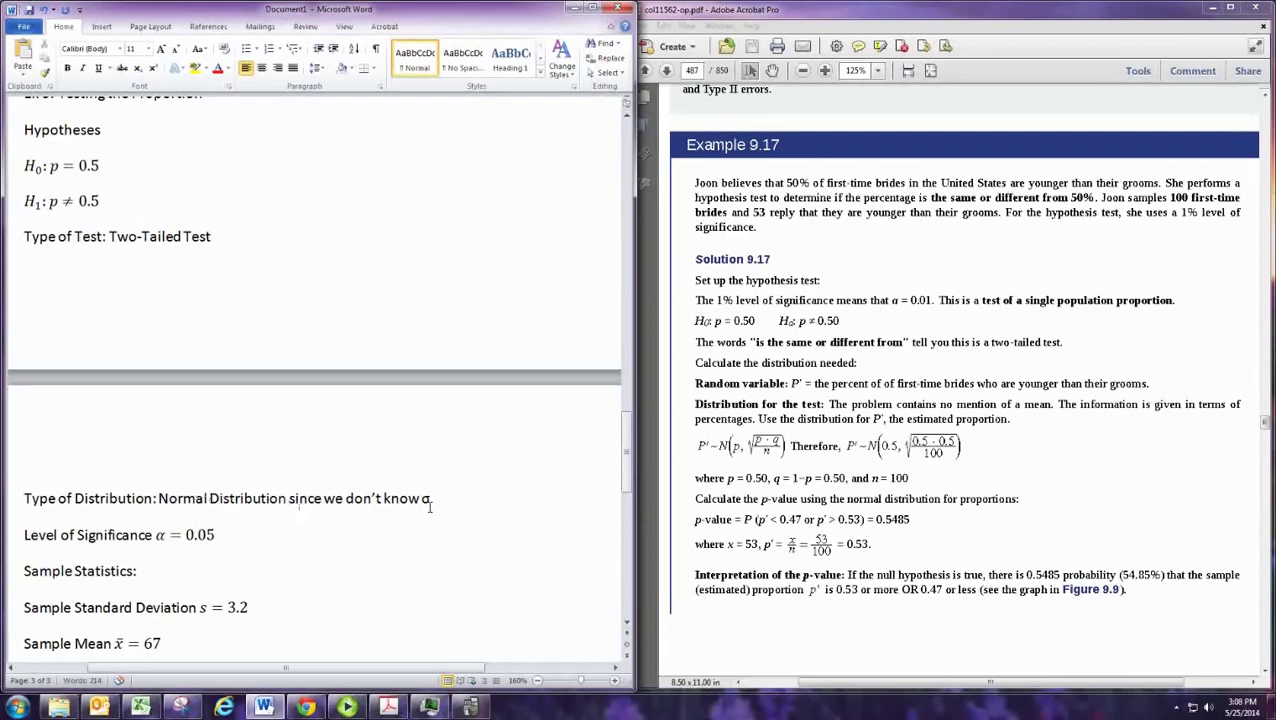
# Step: Replace the old σ reason with 'since it's a proportion test with large sample size'
pyautogui.press('Delete')
pyautogui.press('Delete')
pyautogui.press('Delete')
pyautogui.press('Delete')
pyautogui.press('Delete')
pyautogui.press('Delete')
pyautogui.press('Delete')
pyautogui.press('Delete')
pyautogui.press('Delete')
pyautogui.press('Delete')
pyautogui.press('Delete')
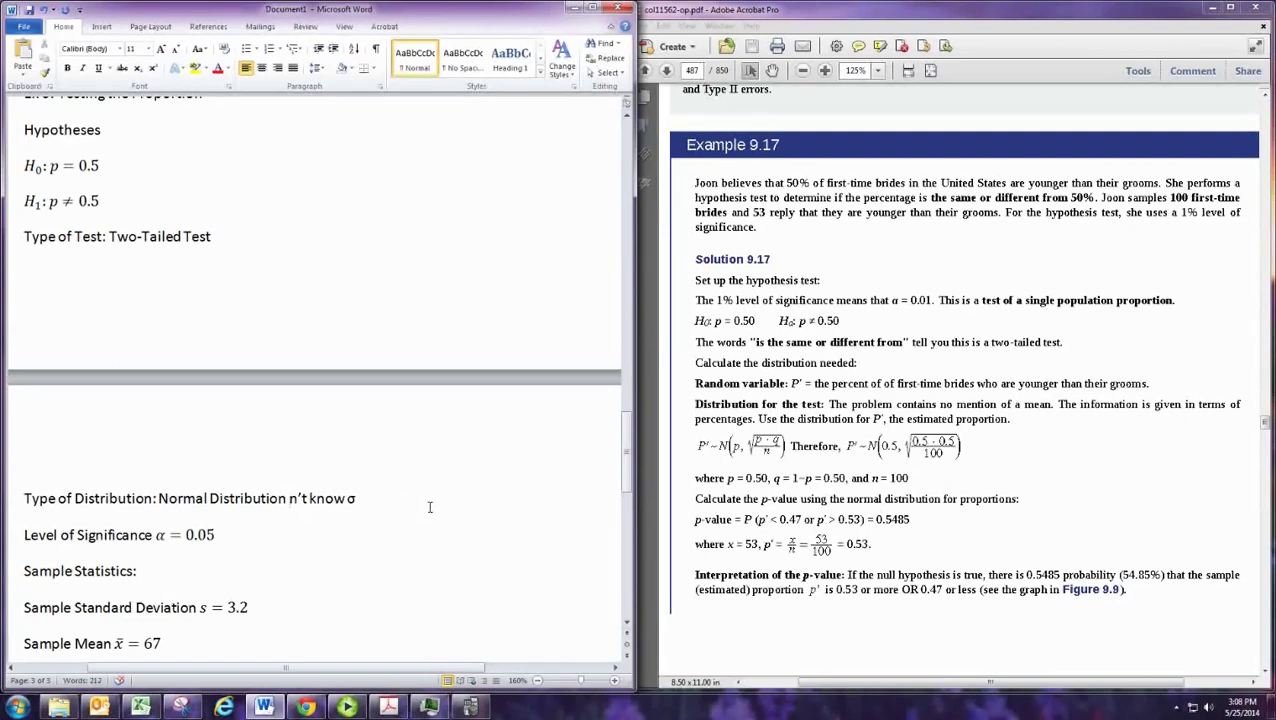
pyautogui.press('Delete')
pyautogui.press('Delete')
pyautogui.press('Delete')
pyautogui.press('Delete')
pyautogui.press('Delete')
pyautogui.press('Delete')
pyautogui.press('Delete')
pyautogui.press('Delete')
pyautogui.press('Delete')
pyautogui.press('Delete')
pyautogui.write("since it's a proportion")
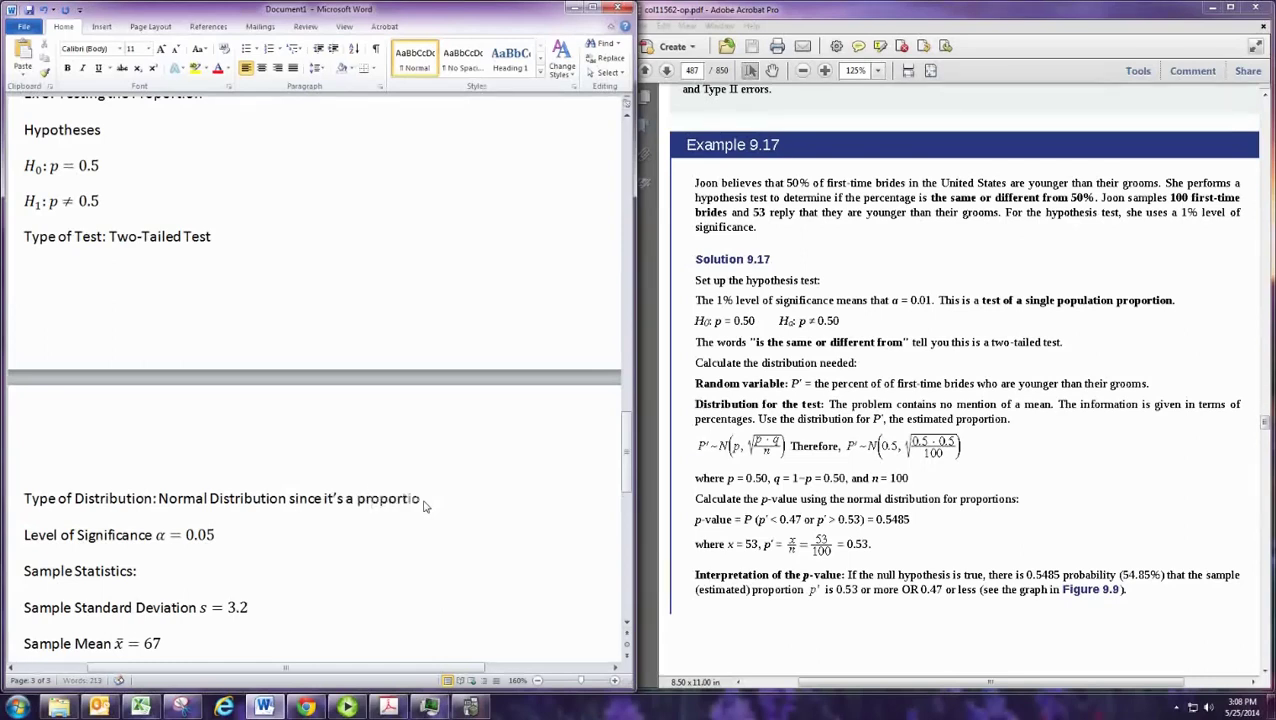
pyautogui.write(' test with large sample size')
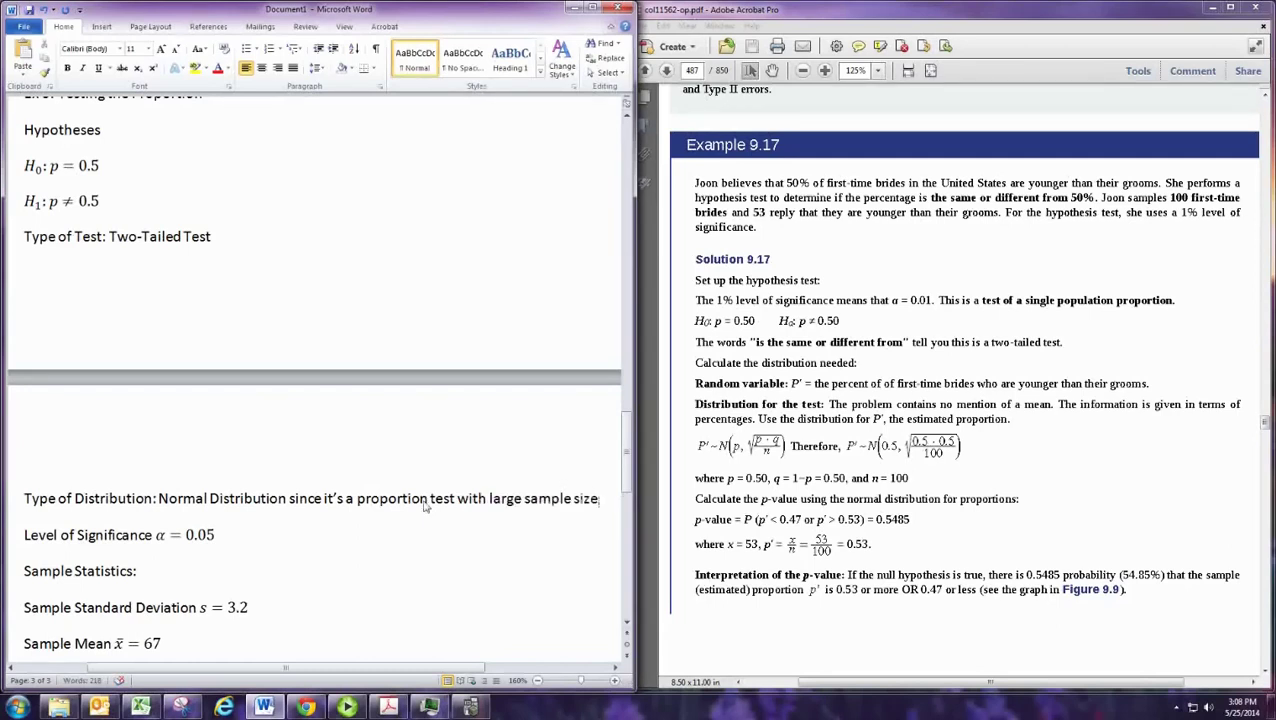
# Step: Change the significance level α from 0.05 to 0.01
pyautogui.scroll(-3, 424, 507)
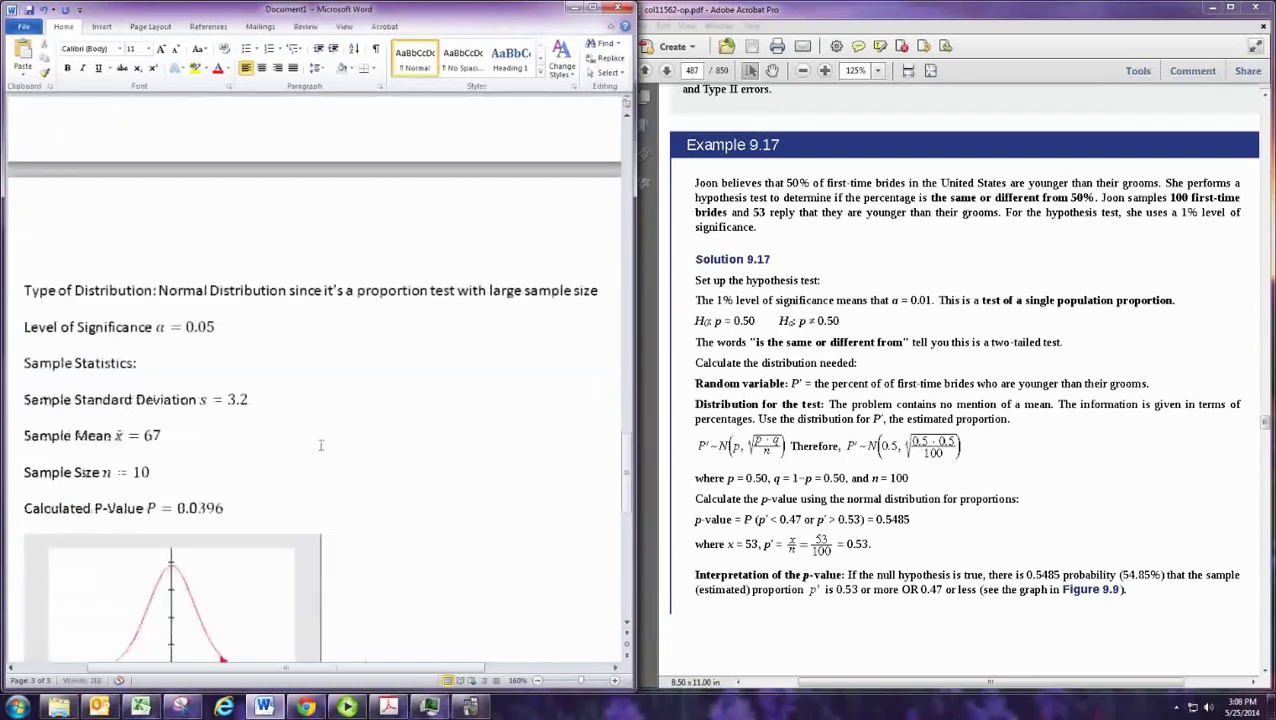
pyautogui.click(236, 332)
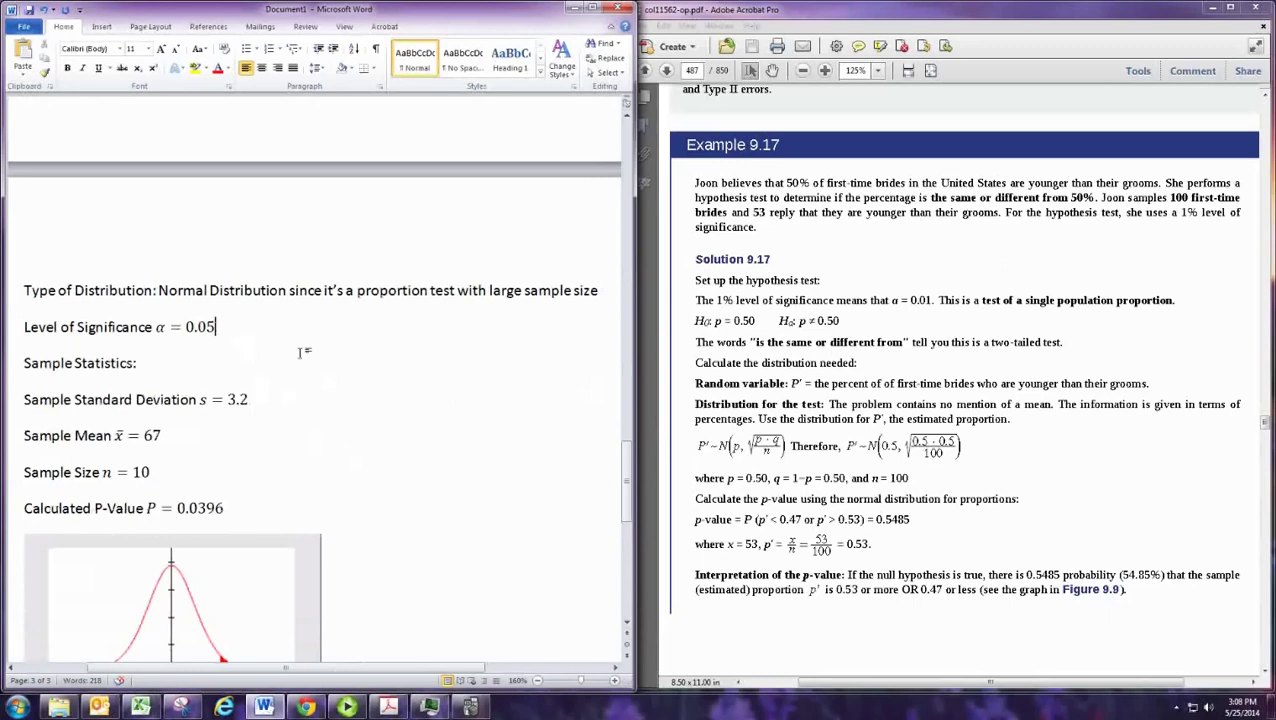
pyautogui.press('BackSpace')
pyautogui.write('1')
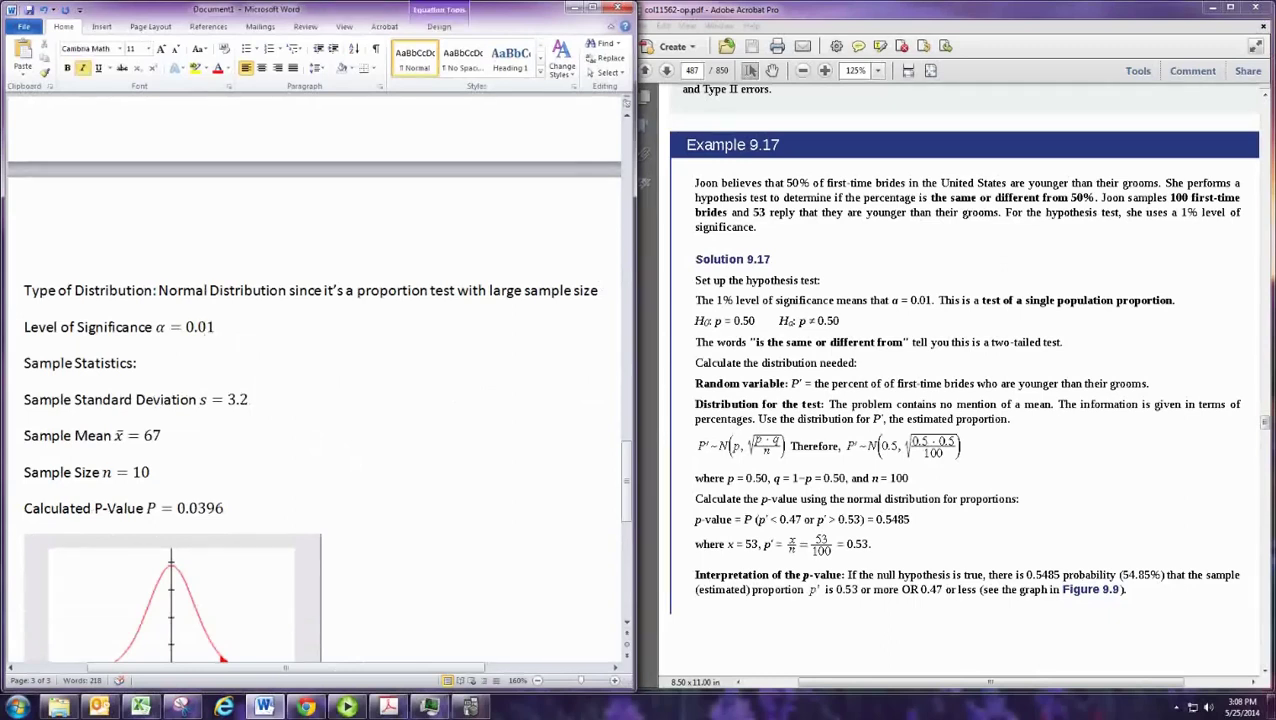
# Step: Relabel the standard deviation line as Sample Proportion p′ with no value
pyautogui.click(205, 399)
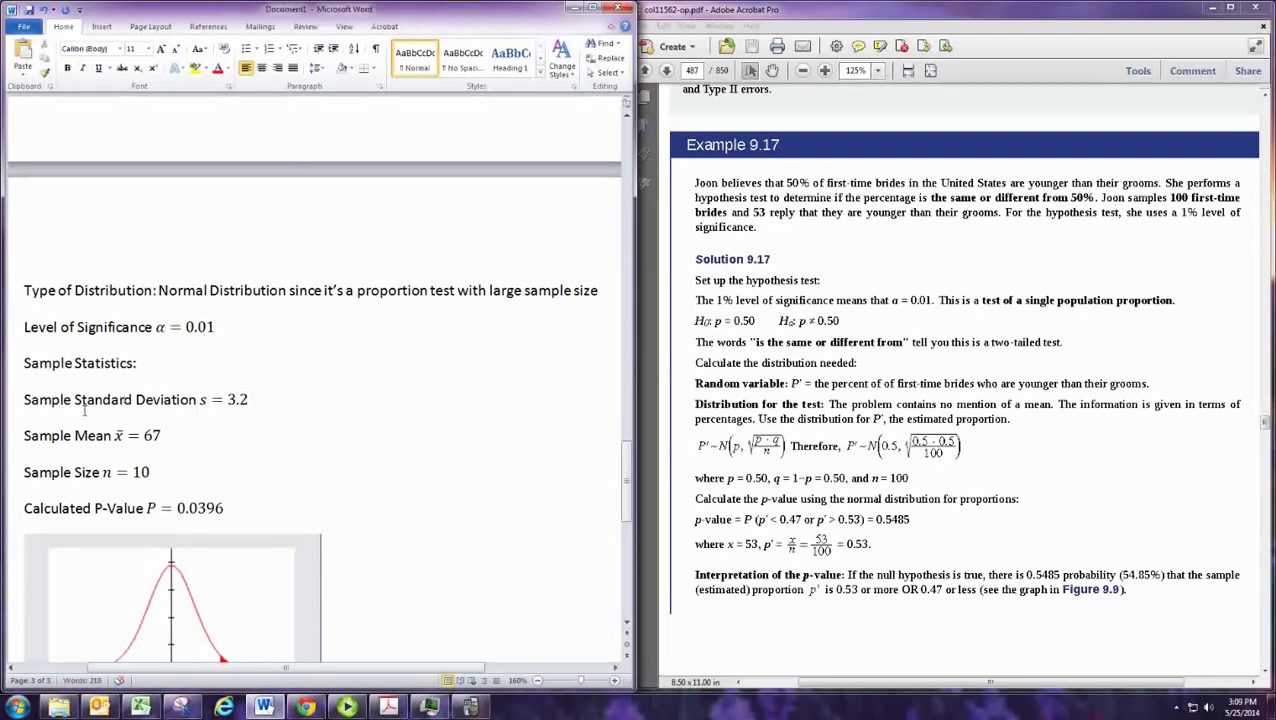
pyautogui.moveTo(74, 400); pyautogui.dragTo(199, 403)
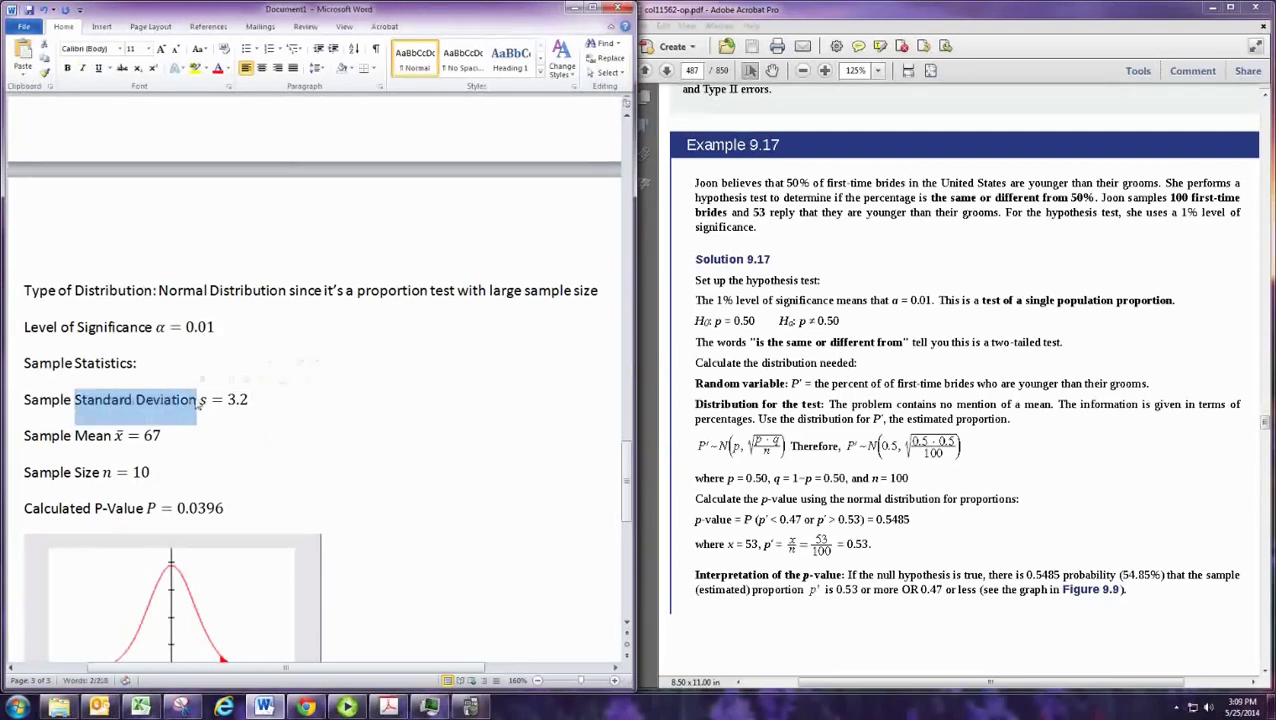
pyautogui.write('Propo')
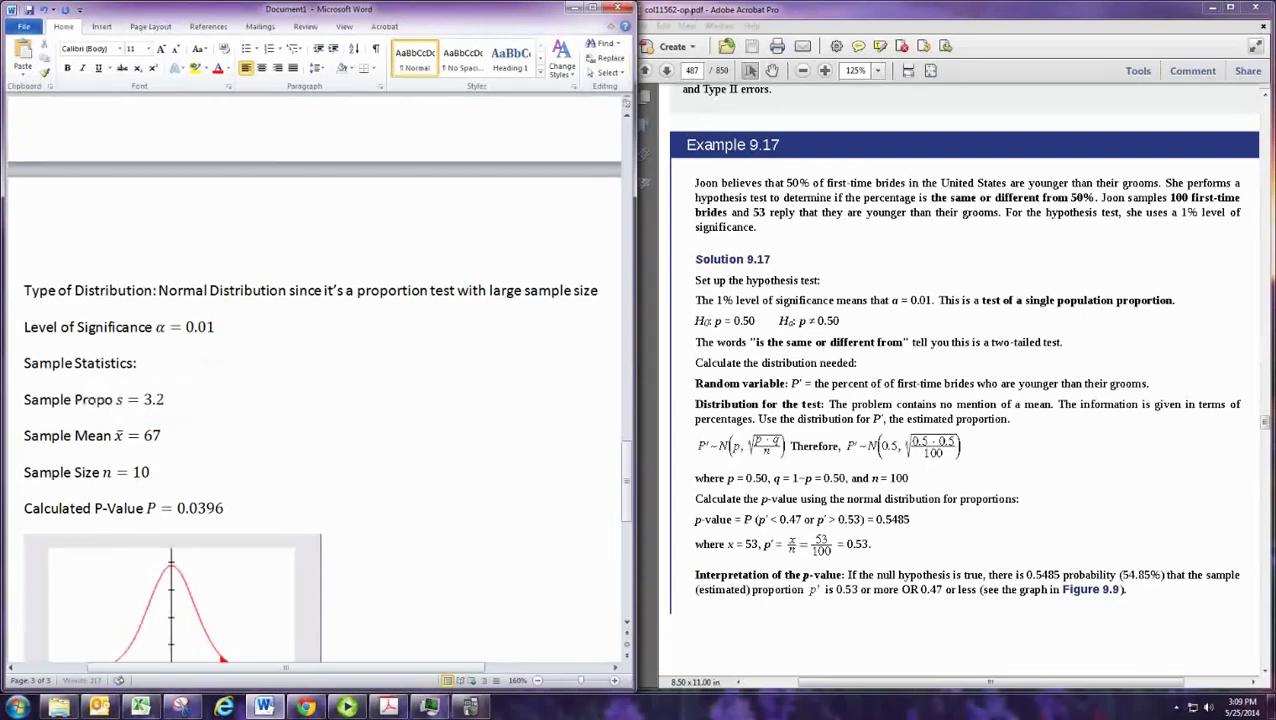
pyautogui.write('rtion')
pyautogui.press('Delete')
pyautogui.write('p')
pyautogui.press('BackSpace')
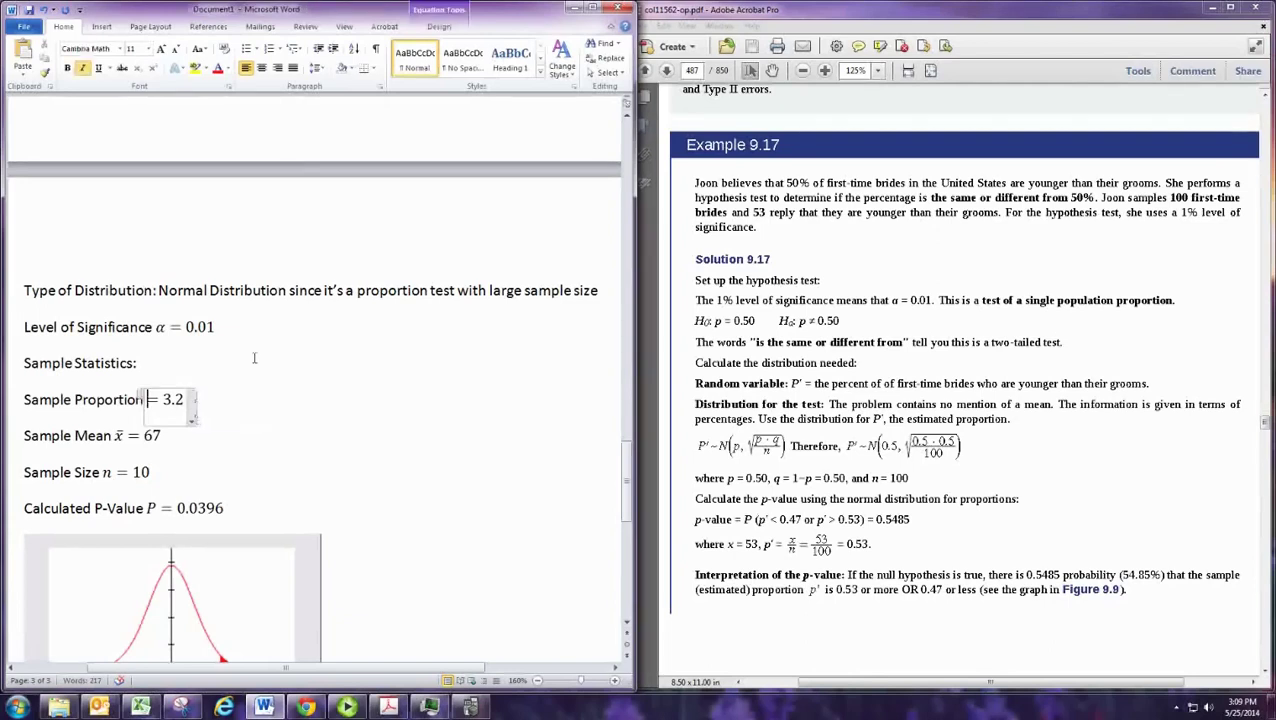
pyautogui.click(447, 30)
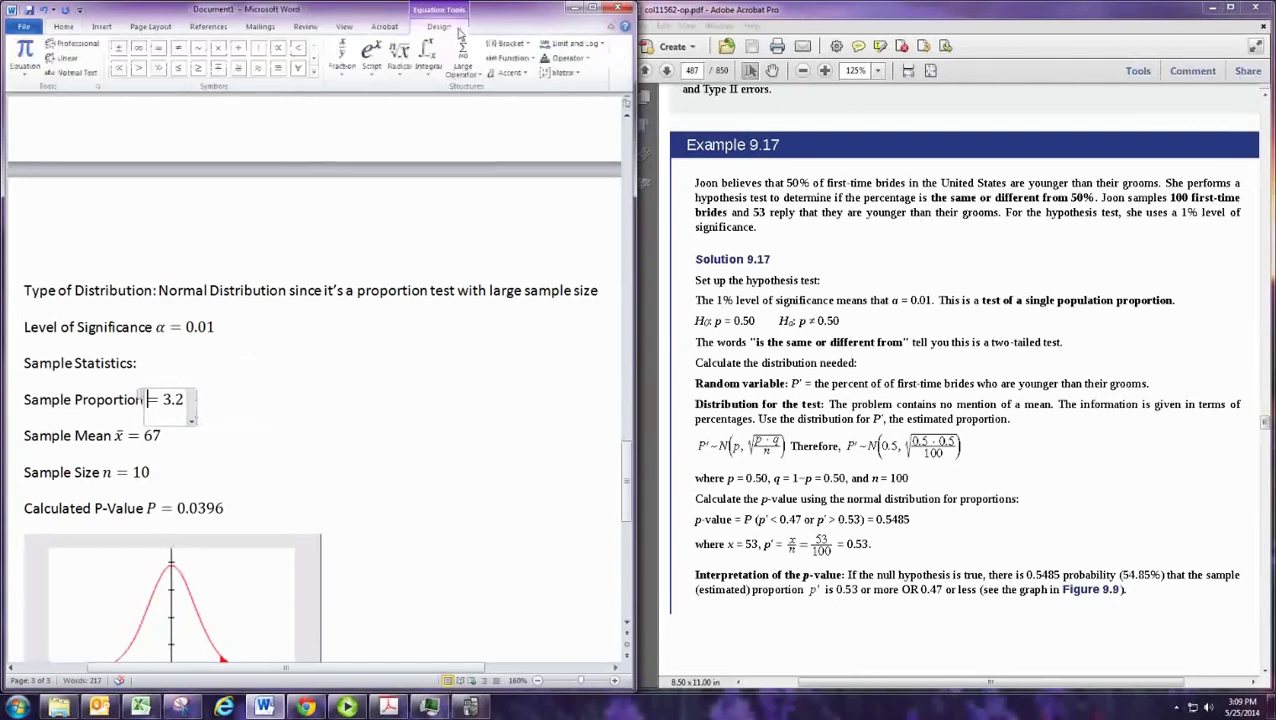
pyautogui.click(510, 74)
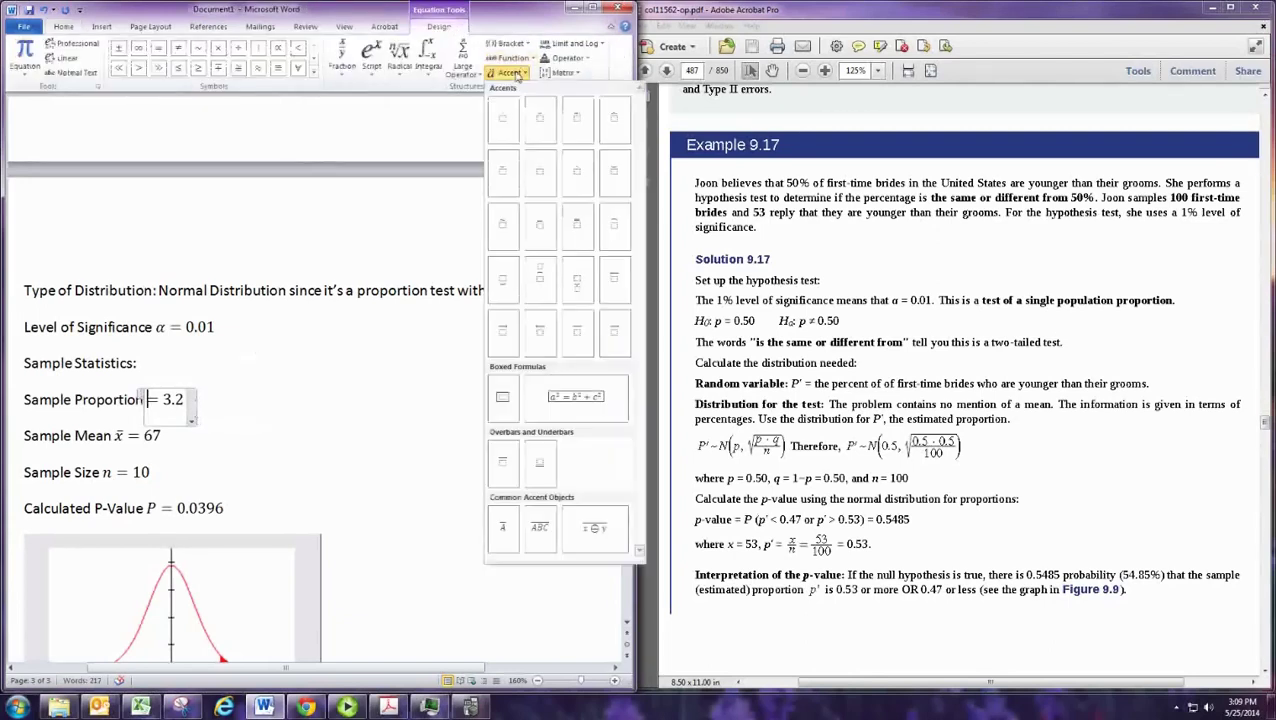
pyautogui.click(516, 76)
pyautogui.write("p'")
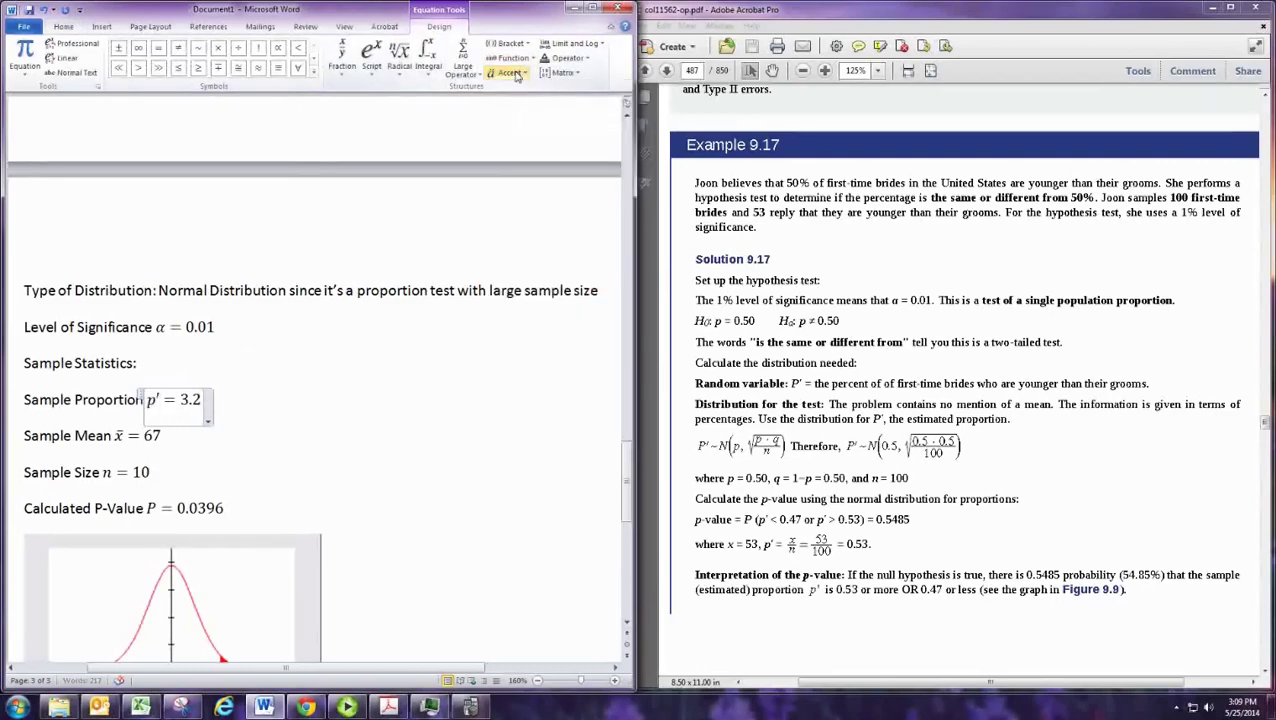
pyautogui.press('Delete')
pyautogui.press('Delete')
pyautogui.press('Delete')
# Step: Delete the sample mean line and change the sample size n to 100
pyautogui.press('Down')
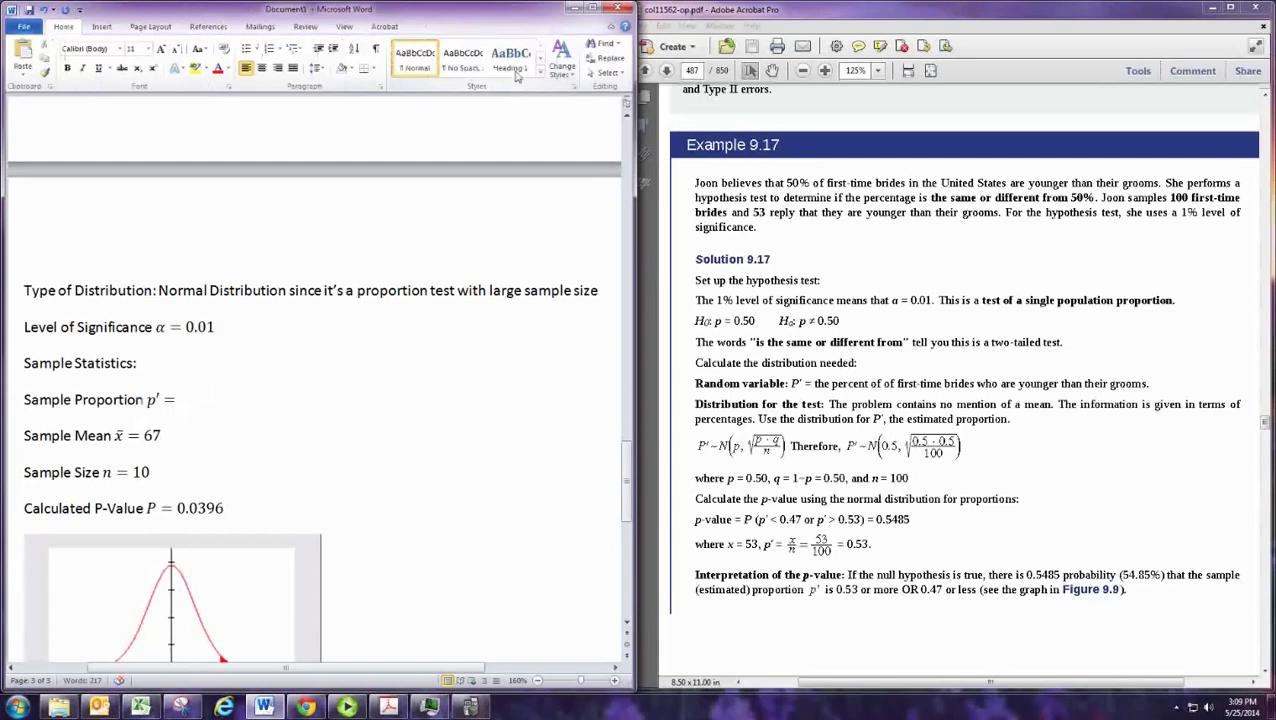
pyautogui.hotkey('shift', 'Home')
pyautogui.press('Delete')
pyautogui.press('Delete')
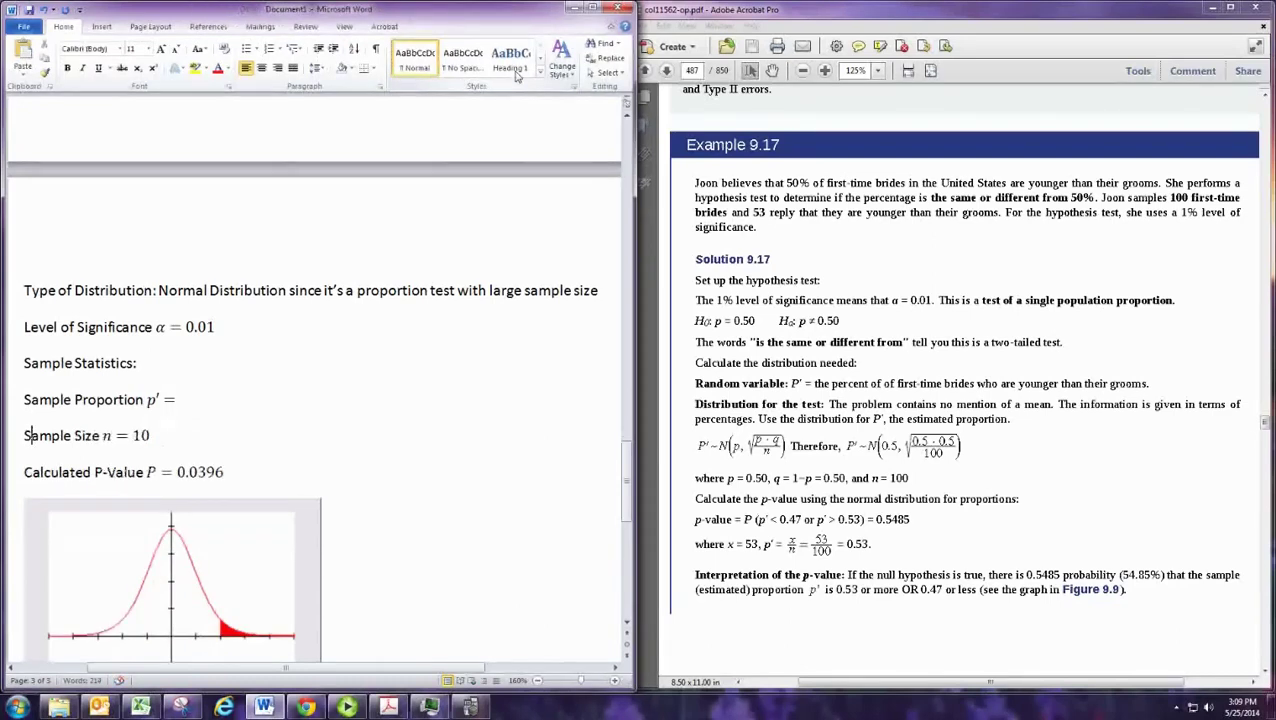
pyautogui.press('Right')
pyautogui.press('Right')
pyautogui.press('Right')
pyautogui.press('Right')
pyautogui.press('Right')
pyautogui.press('Right')
pyautogui.press('Right')
pyautogui.press('Right')
pyautogui.press('Right')
pyautogui.press('Right')
pyautogui.press('Right')
pyautogui.press('Right')
pyautogui.press('Right')
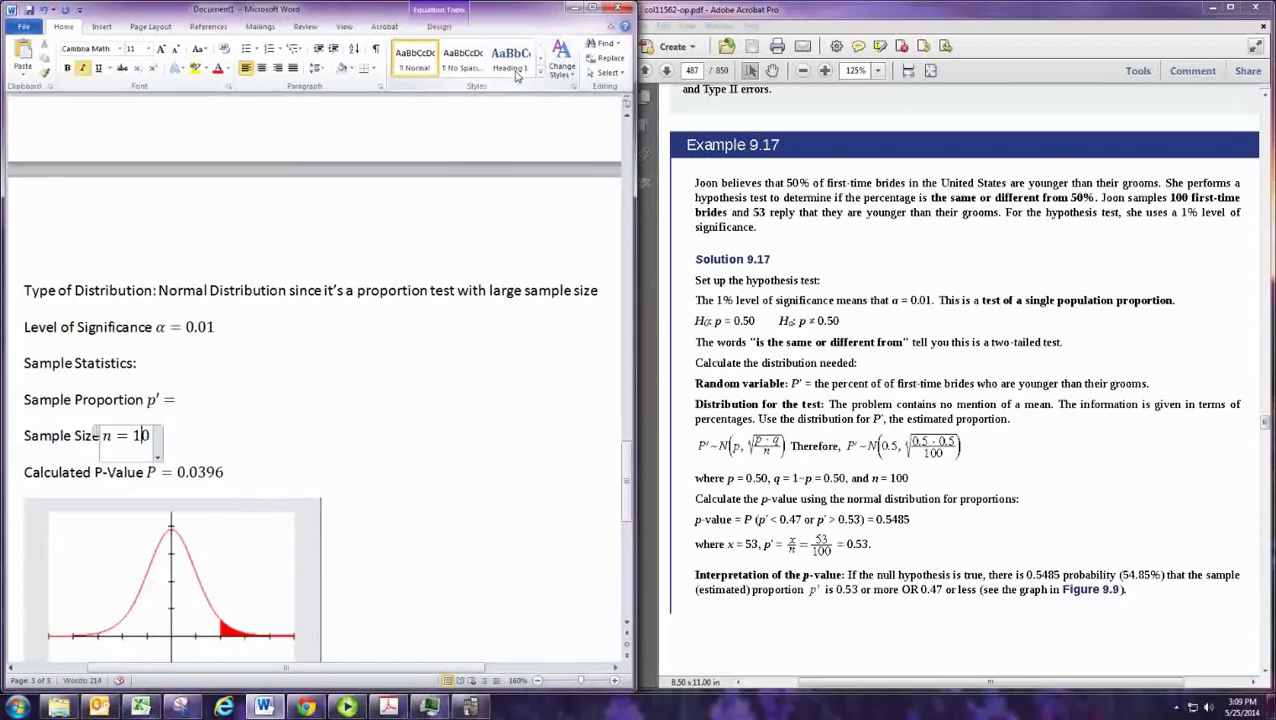
pyautogui.write('0')
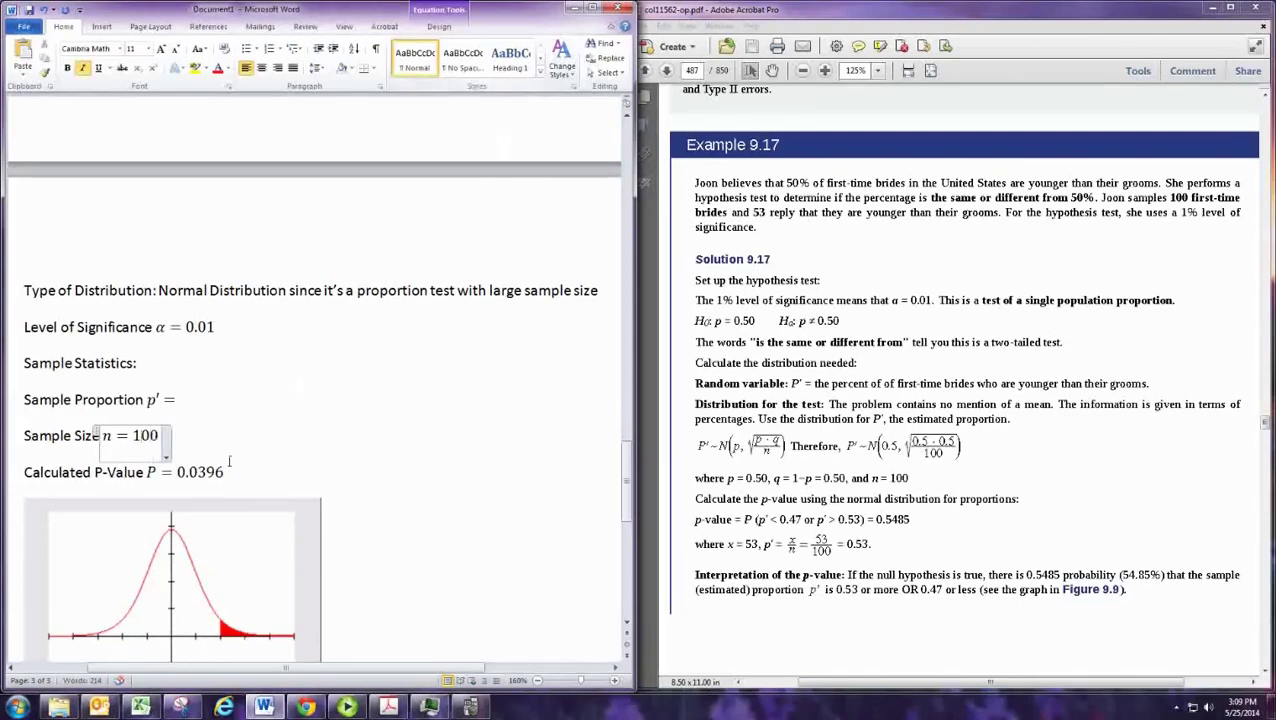
pyautogui.press('Right')
pyautogui.press('Right')
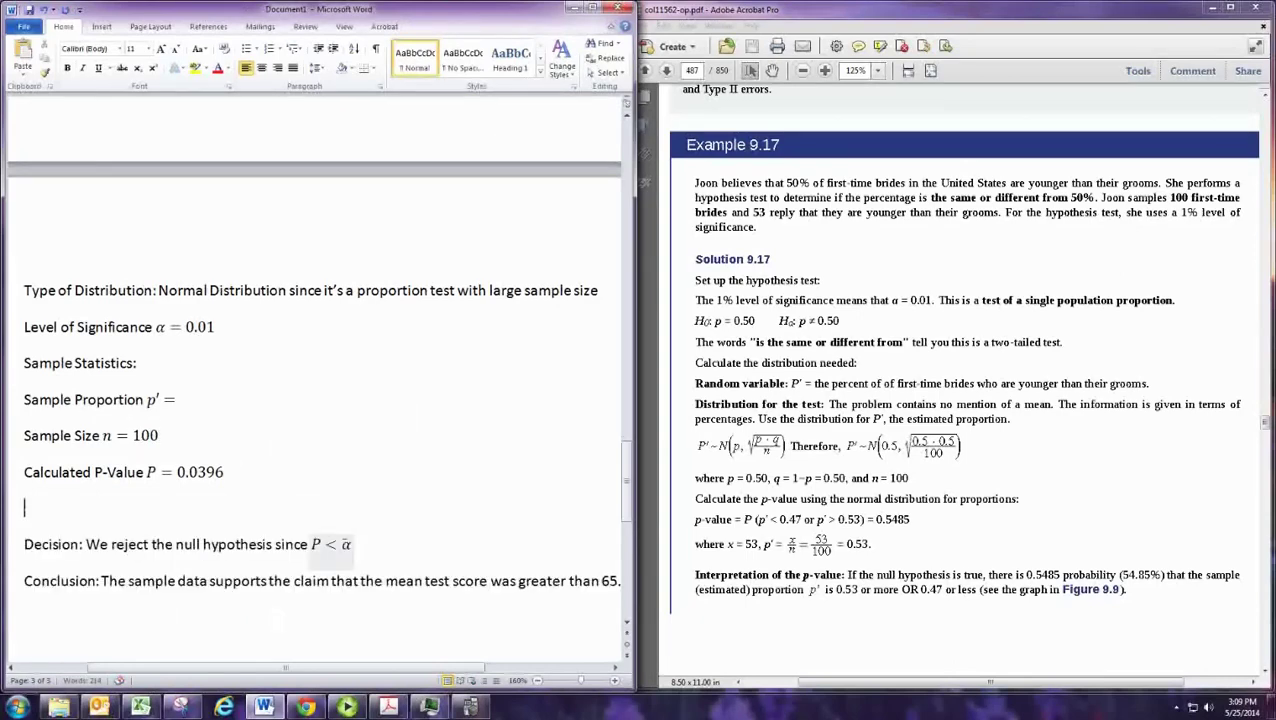
# Step: Open the 1-PropZTest input screen from the calculator's STAT TESTS menu
pyautogui.click(471, 708)
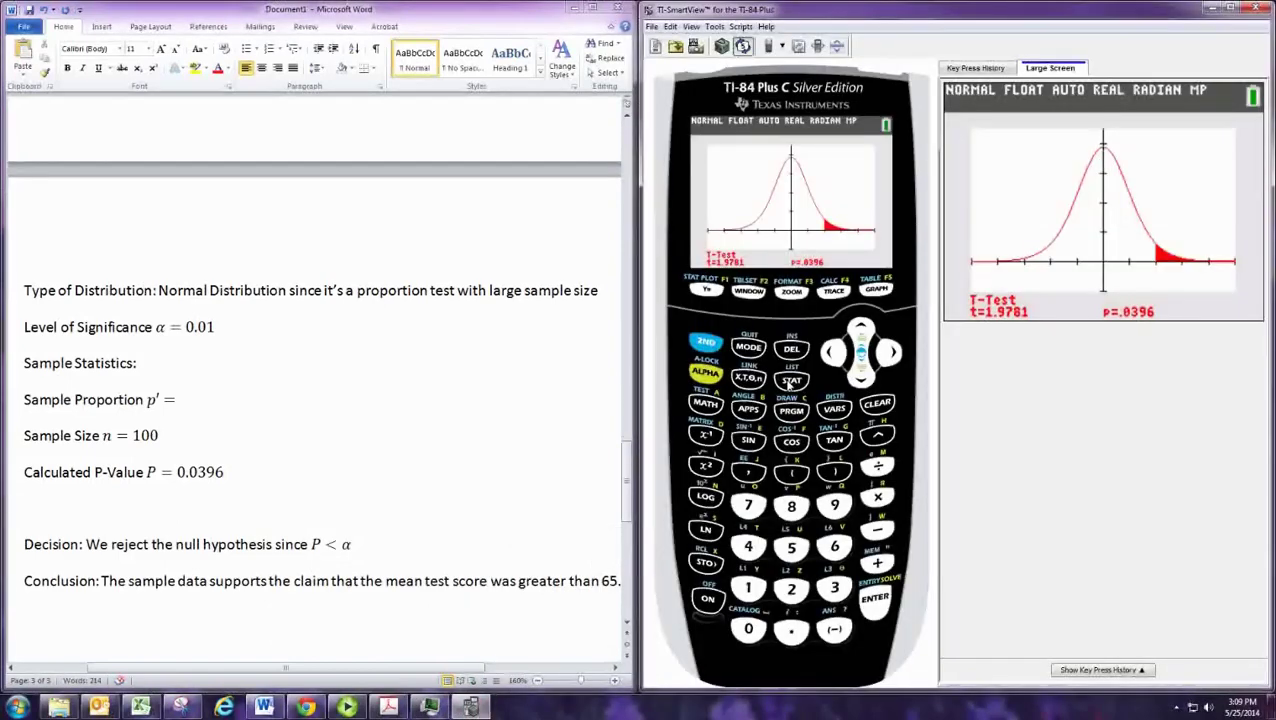
pyautogui.click(790, 382)
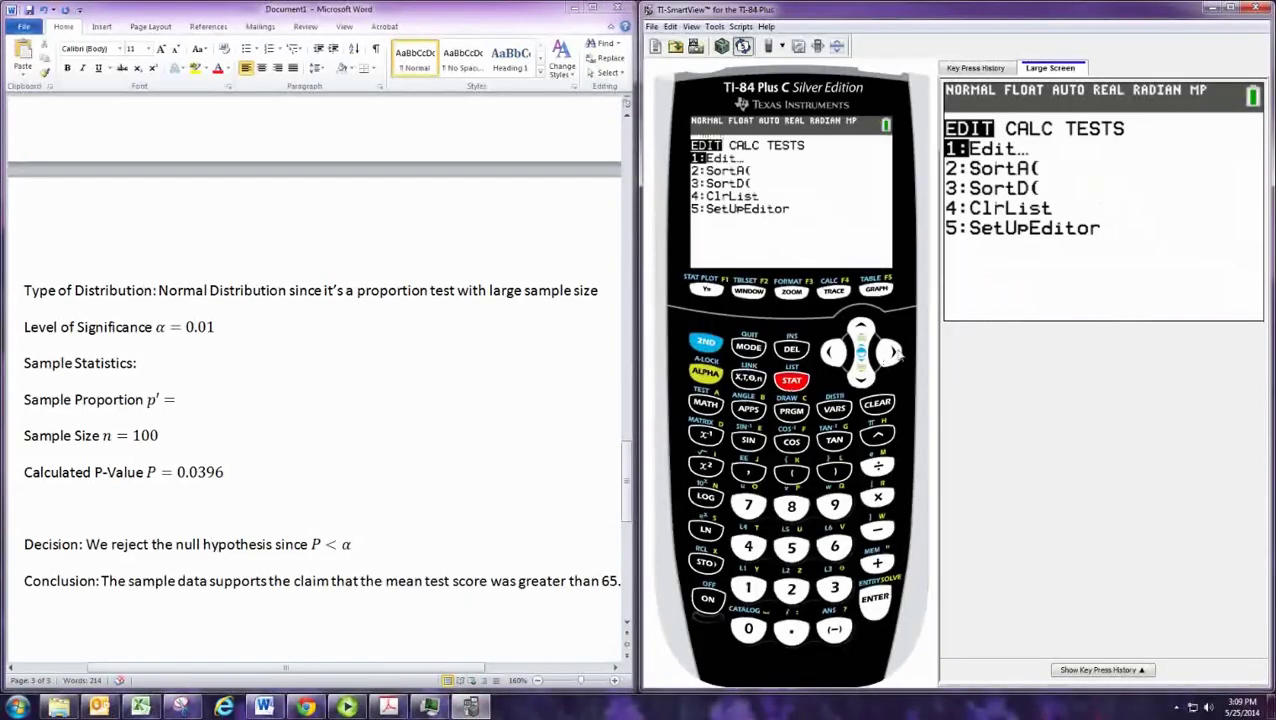
pyautogui.click(890, 353)
pyautogui.click(890, 353)
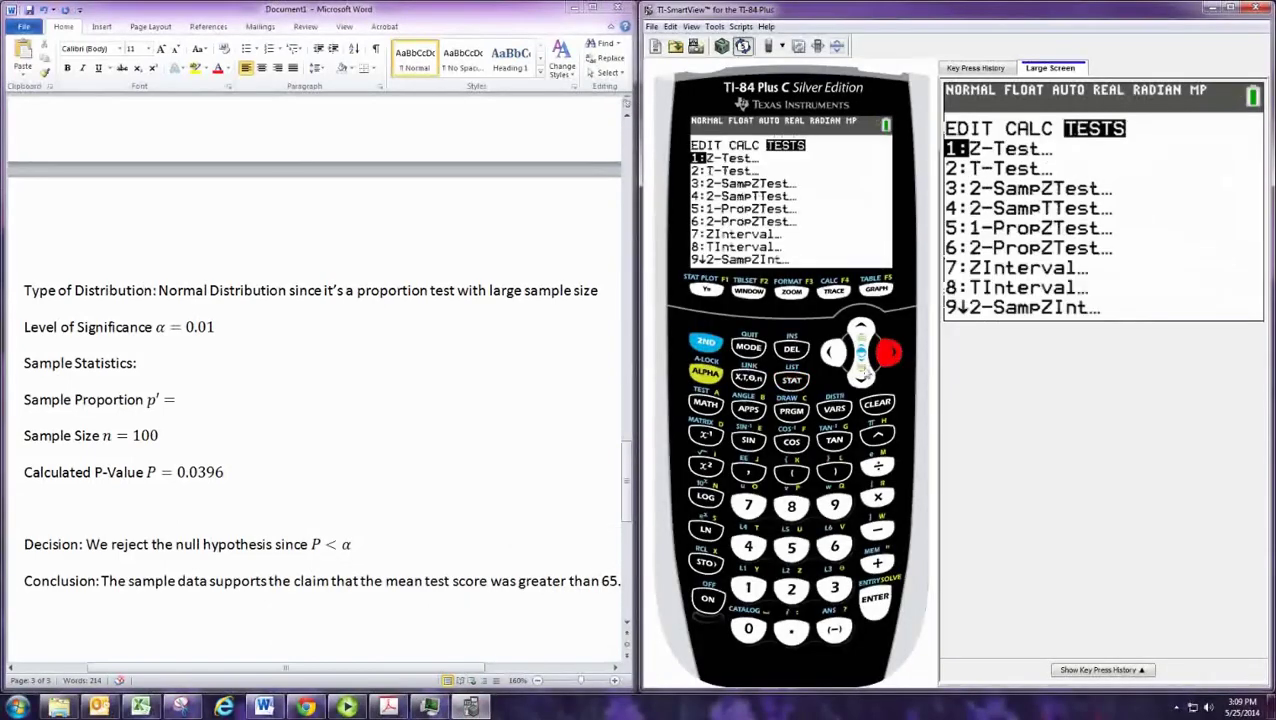
pyautogui.click(860, 372)
pyautogui.click(860, 372)
pyautogui.click(860, 372)
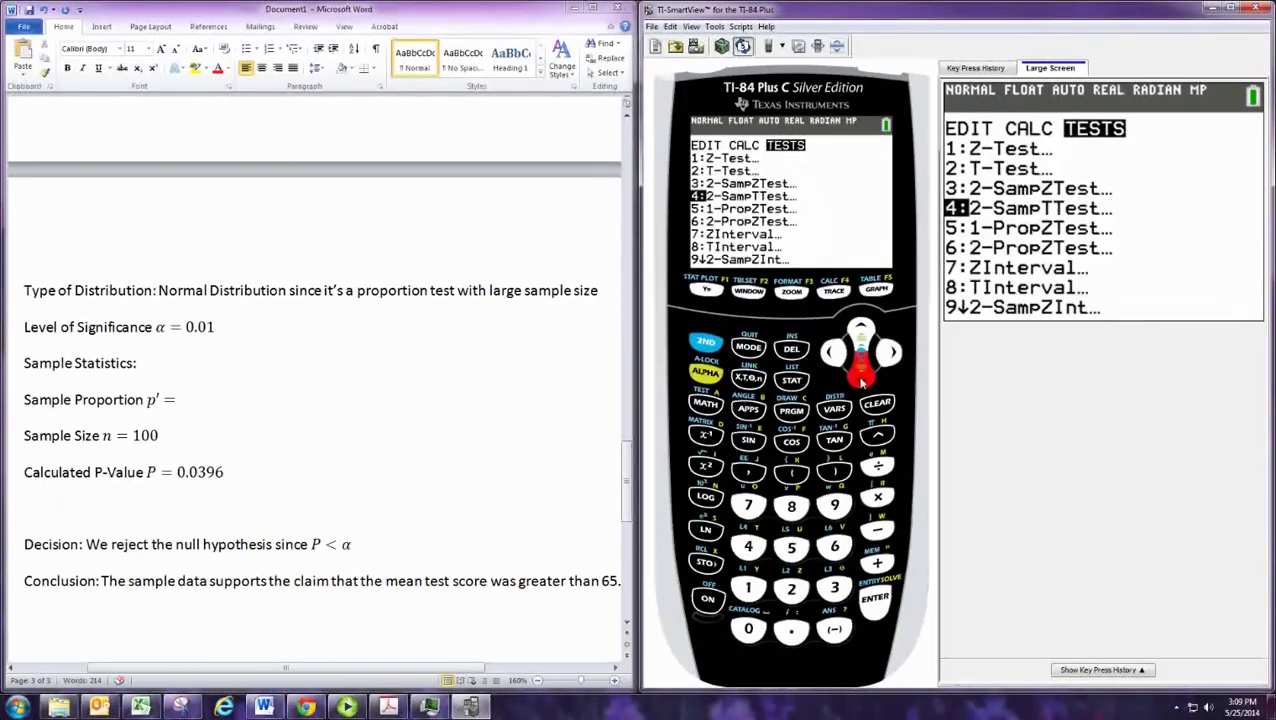
pyautogui.click(860, 372)
pyautogui.click(875, 608)
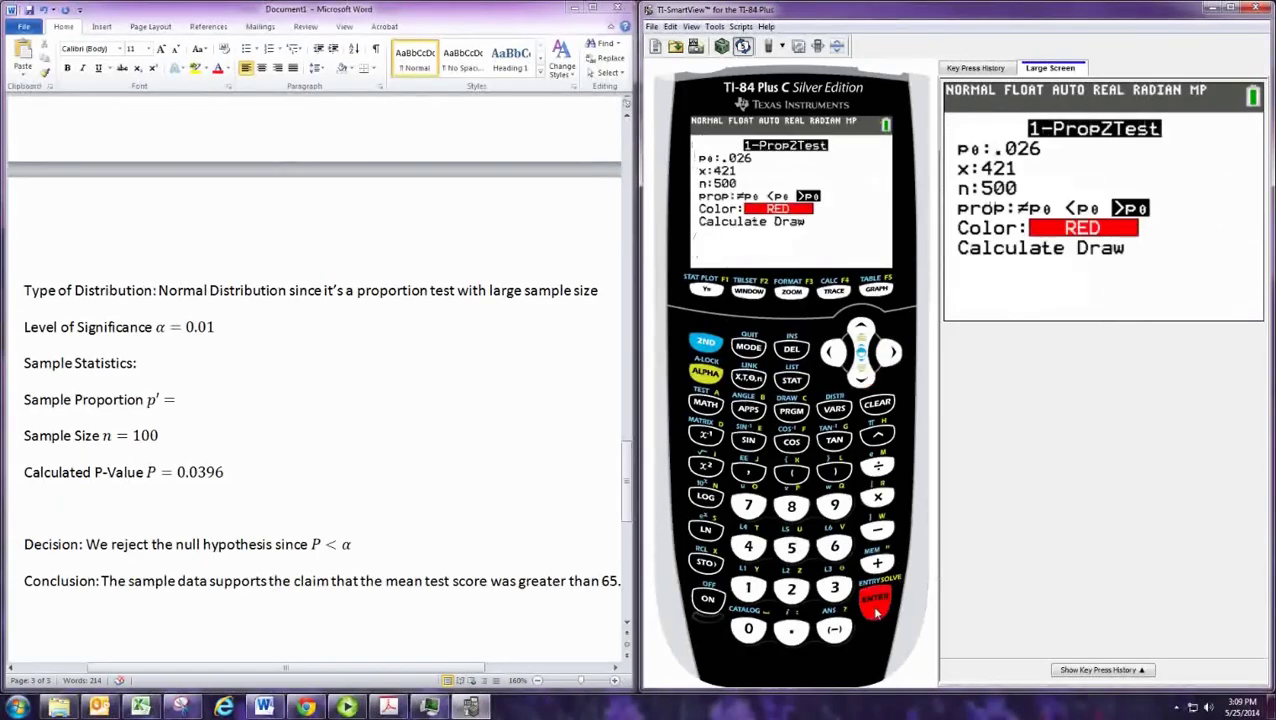
# Step: Enter p0 = .5, x = 53 and n = 100 in the 1-PropZTest screen
pyautogui.click(100, 304)
pyautogui.scroll(3, 100, 304)
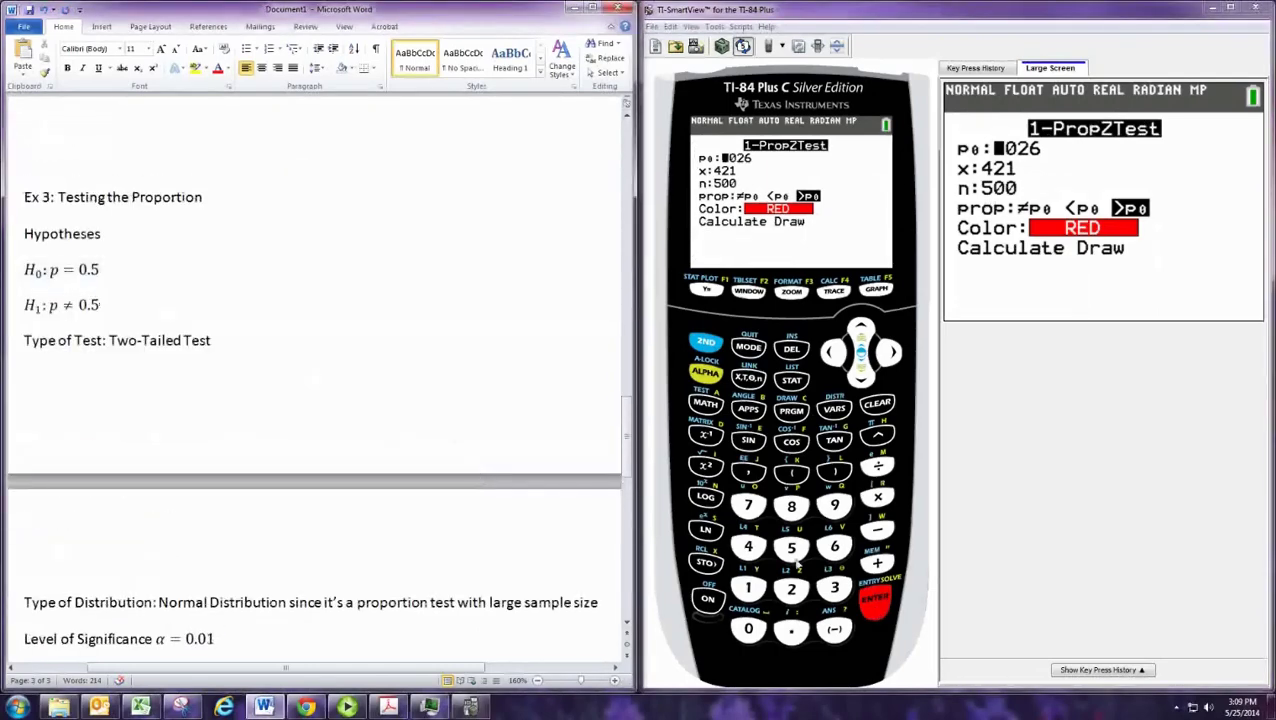
pyautogui.click(792, 630)
pyautogui.click(791, 547)
pyautogui.click(874, 600)
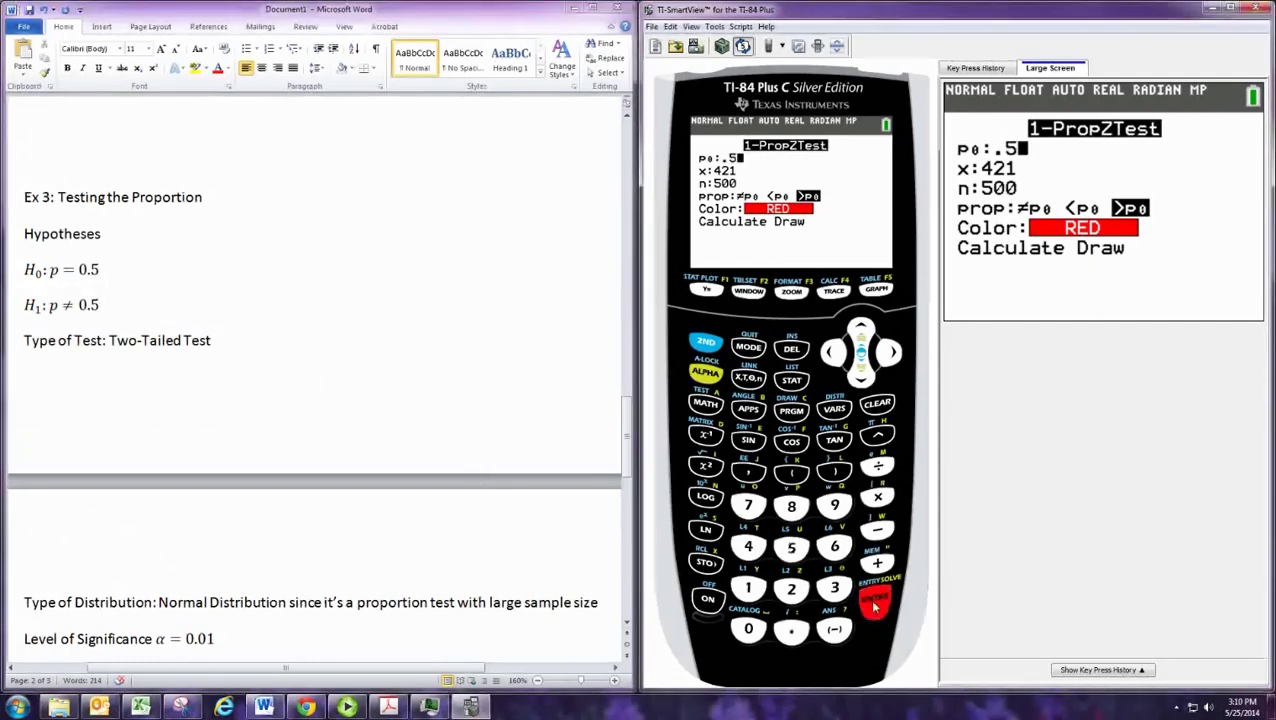
pyautogui.click(431, 474)
pyautogui.scroll(-3, 431, 474)
pyautogui.scroll(-2, 431, 474)
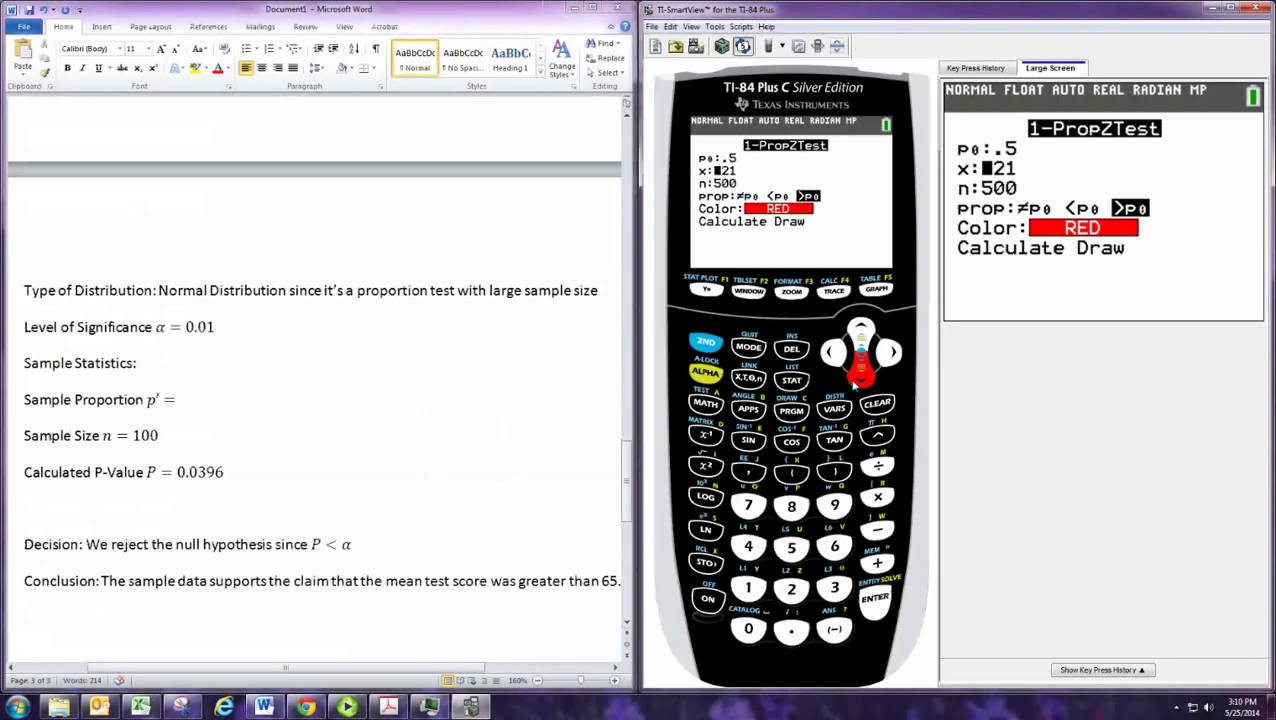
pyautogui.click(860, 378)
pyautogui.click(748, 587)
pyautogui.click(748, 628)
pyautogui.click(748, 628)
pyautogui.moveTo(843, 12); pyautogui.dragTo(203, 12)
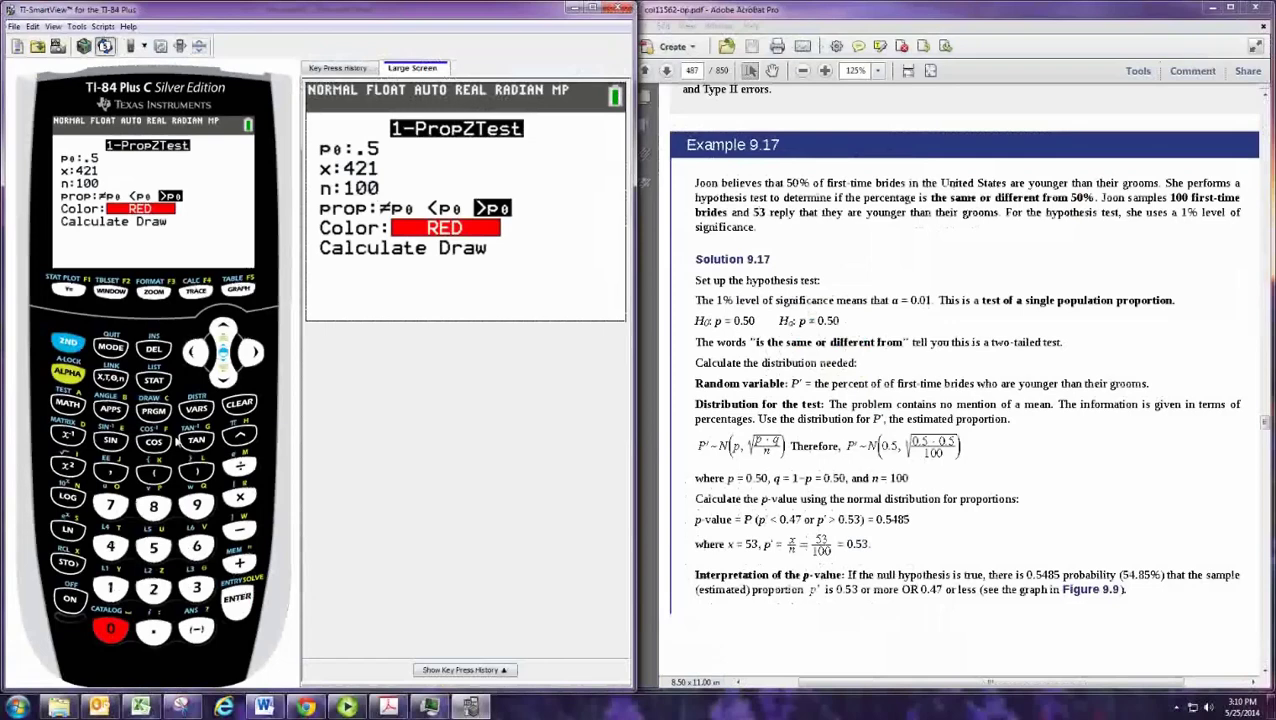
pyautogui.write('53')
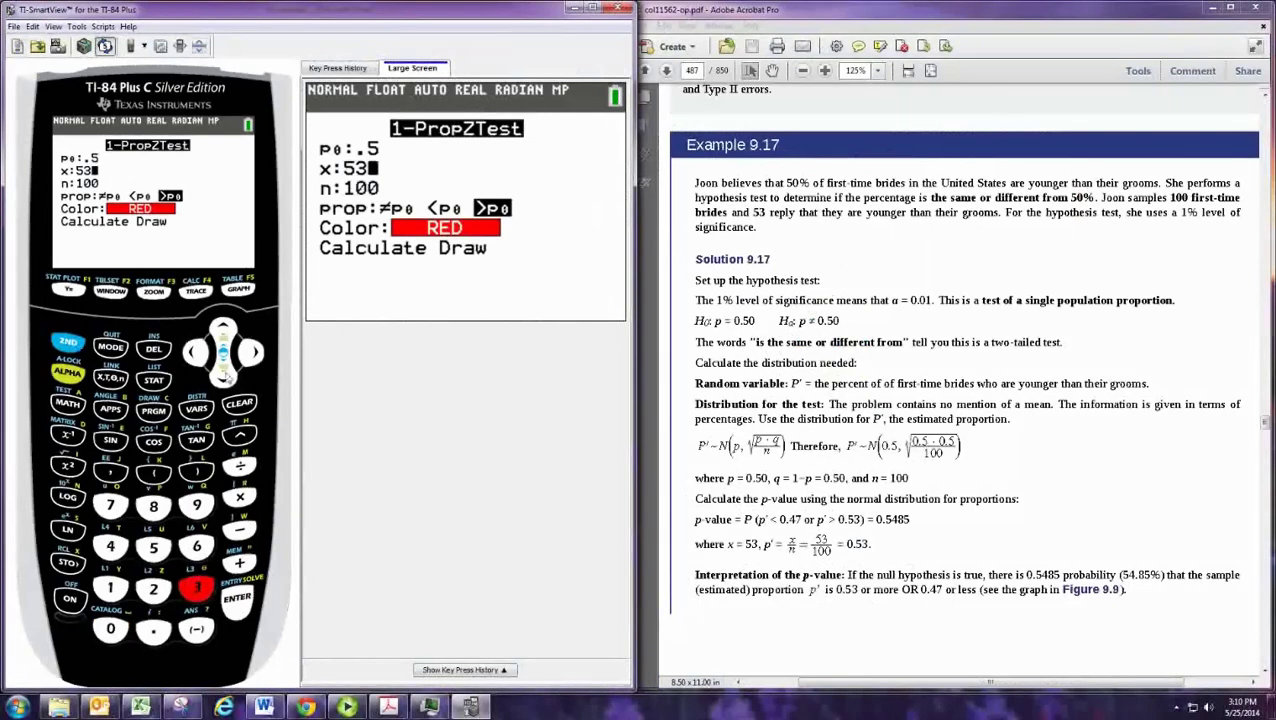
# Step: Choose the ≠p0 alternative and calculate, giving z = .6 and p = .5485061291
pyautogui.click(228, 378)
pyautogui.click(228, 378)
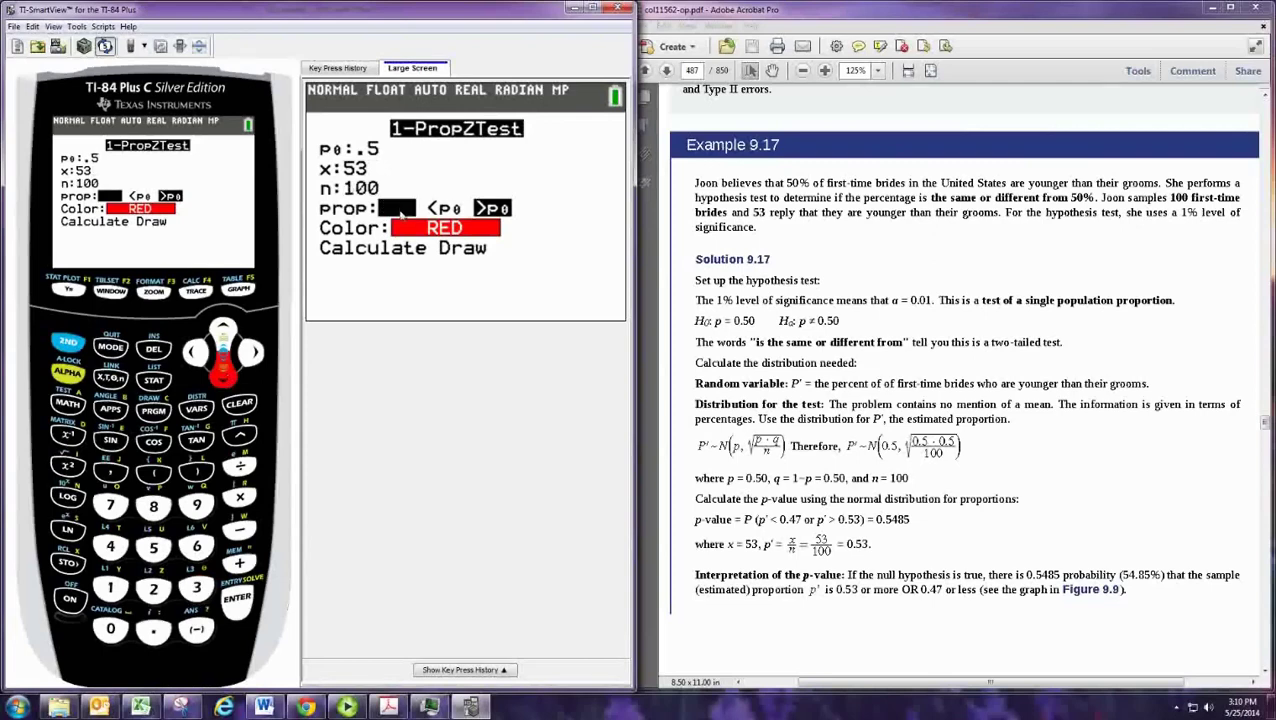
pyautogui.press('Return')
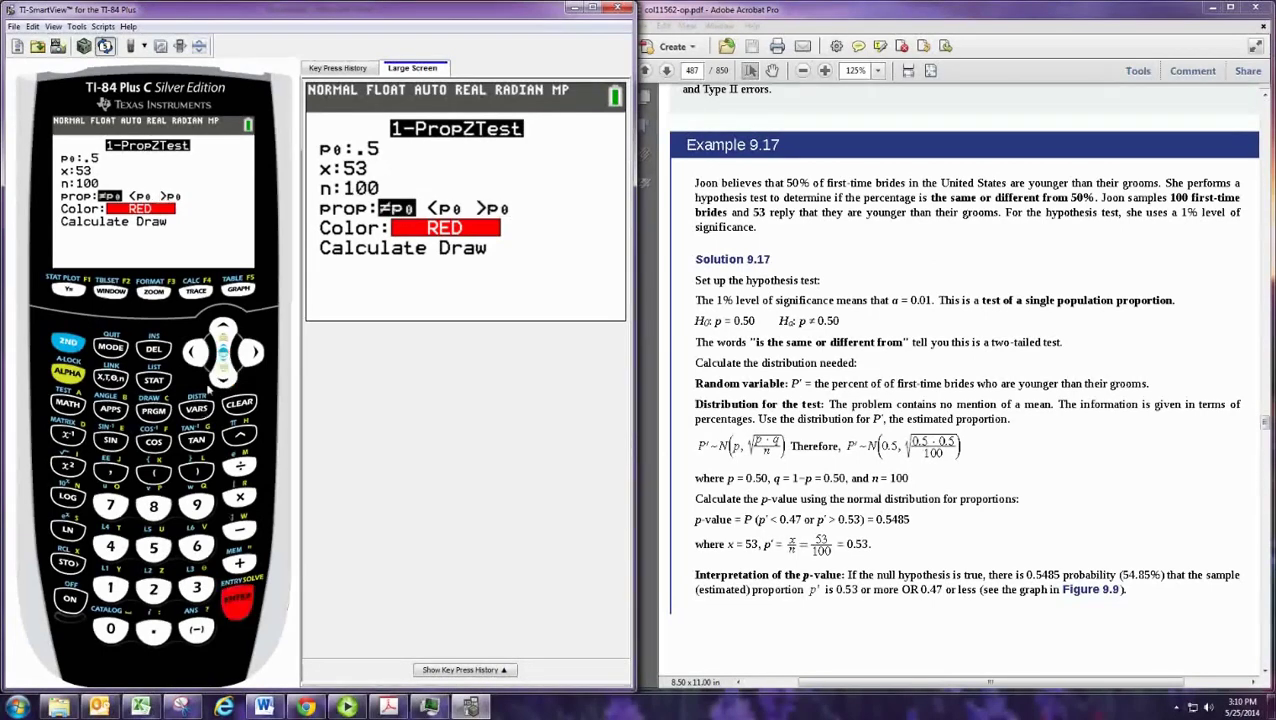
pyautogui.click(222, 378)
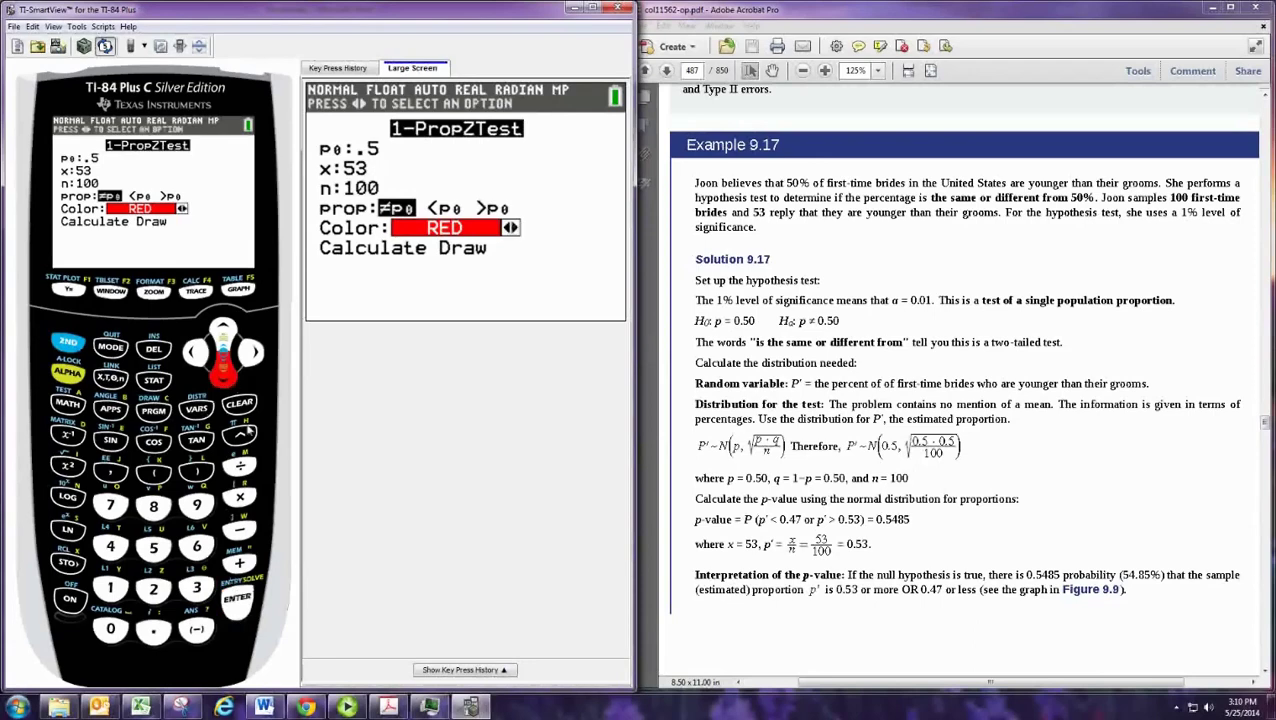
pyautogui.click(237, 600)
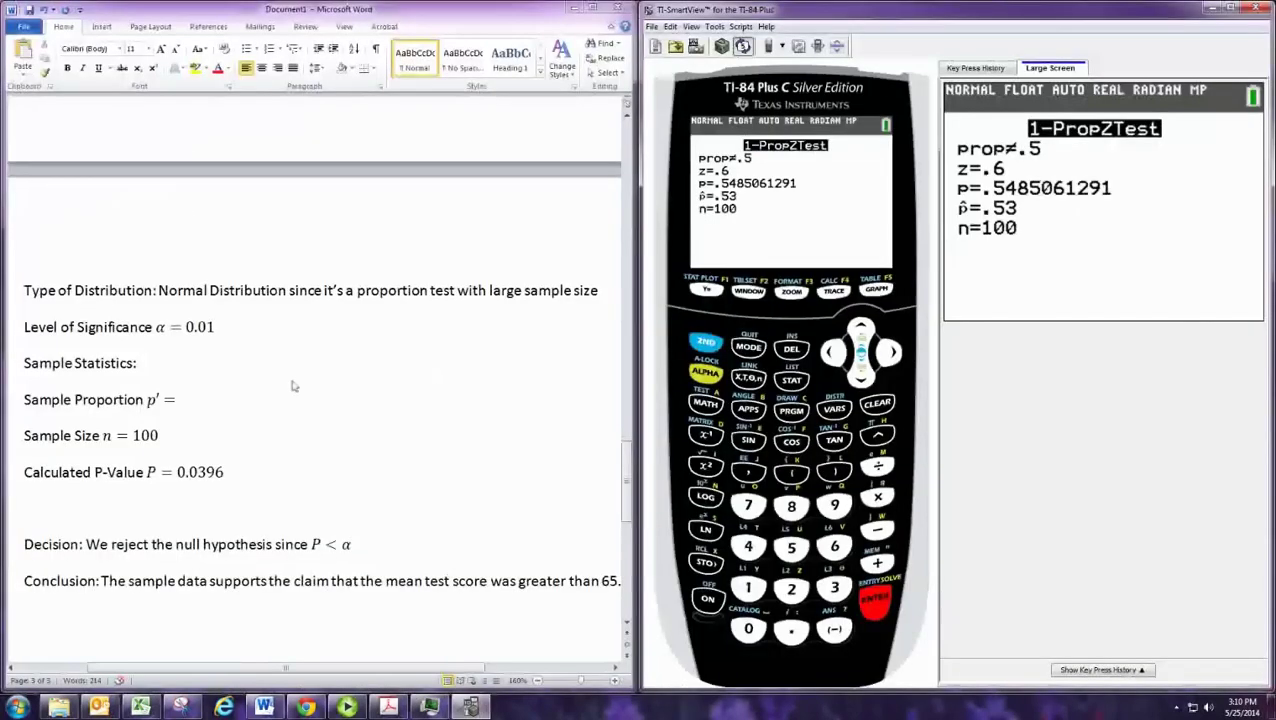
# Step: Set the sample proportion p′ in the report to 0.53
pyautogui.click(180, 405)
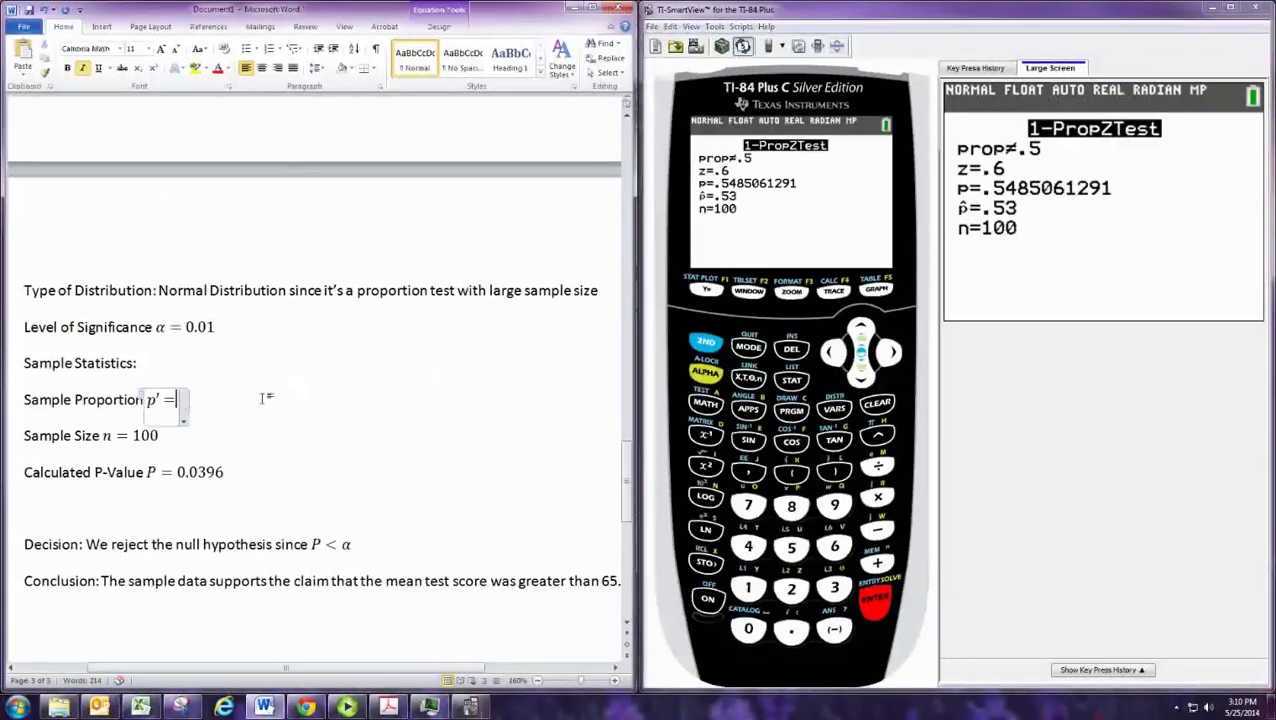
pyautogui.write('0.563')
pyautogui.press('BackSpace')
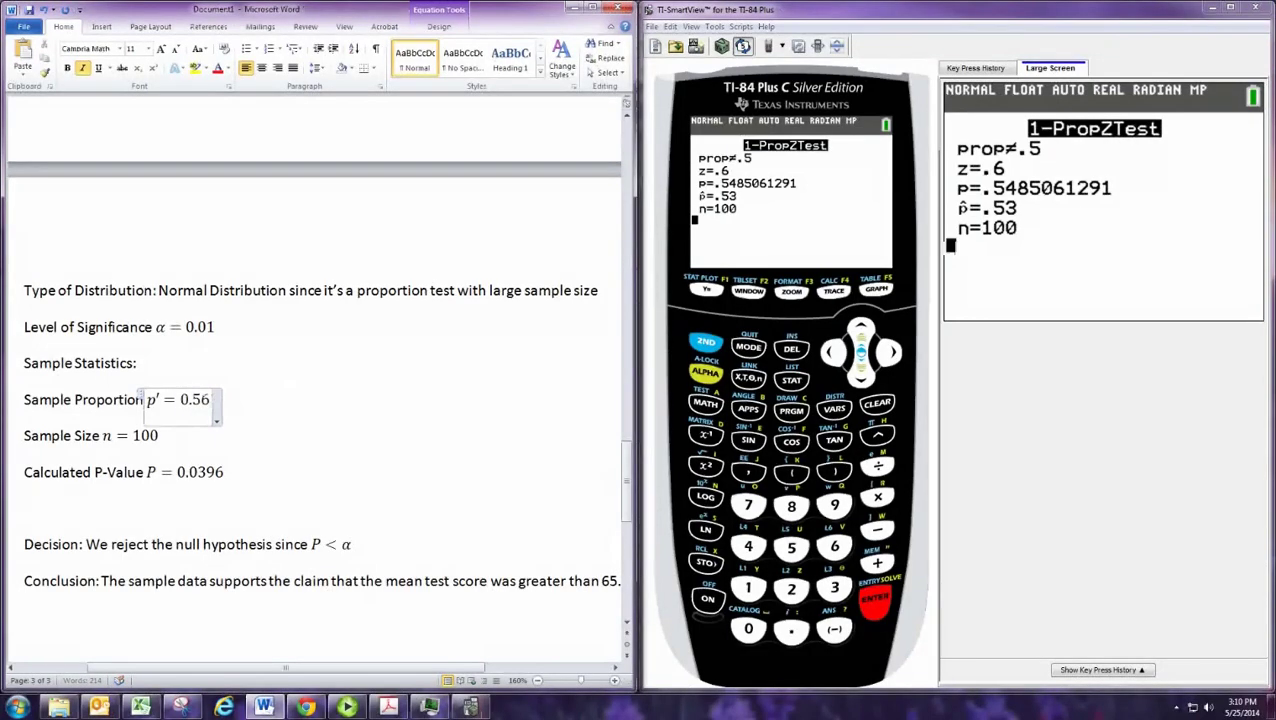
pyautogui.press('BackSpace')
pyautogui.write('3')
# Step: Correct the calculated P-value so it reads P = 0.5485
pyautogui.click(224, 472)
pyautogui.press('BackSpace')
pyautogui.press('BackSpace')
pyautogui.press('BackSpace')
pyautogui.press('BackSpace')
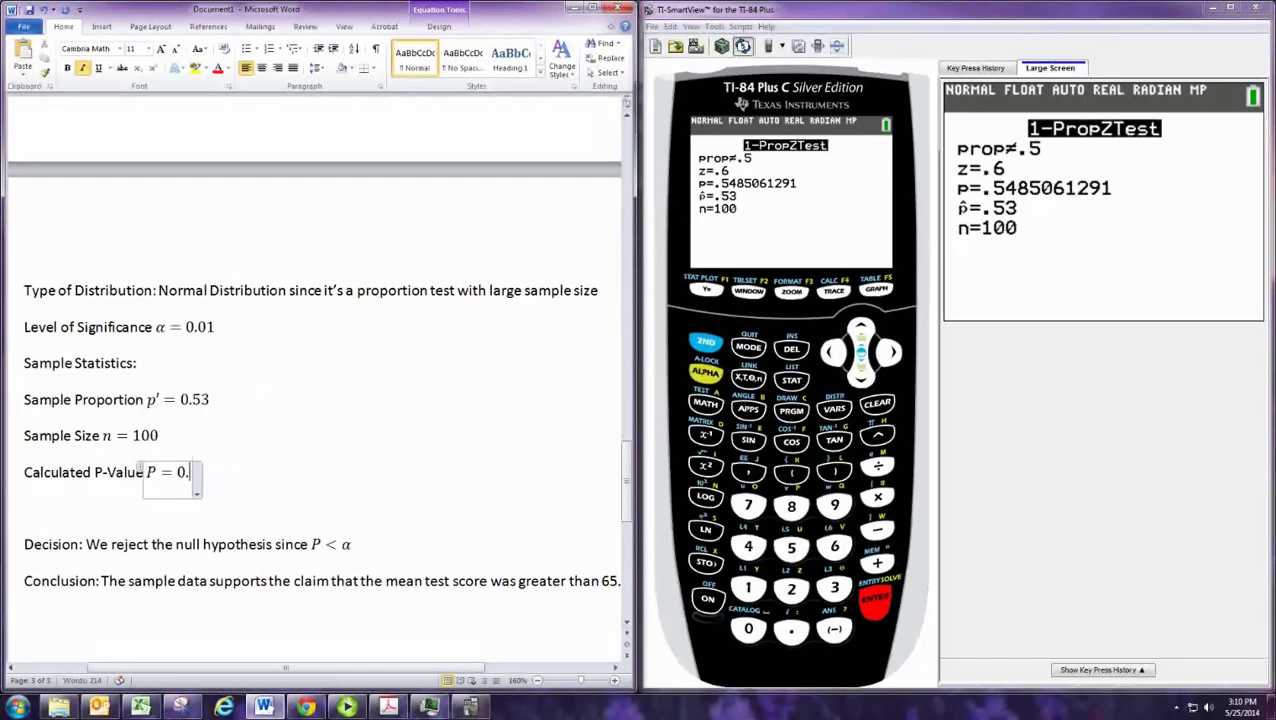
pyautogui.write('54')
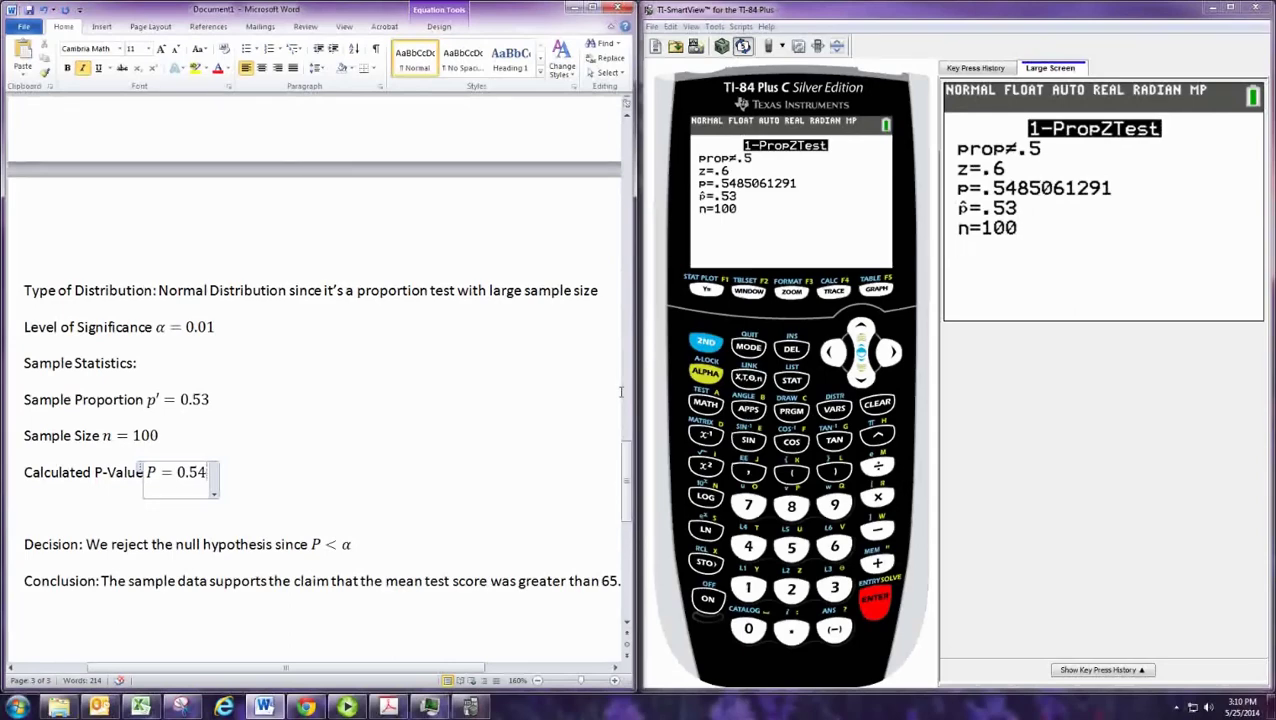
pyautogui.write('85')
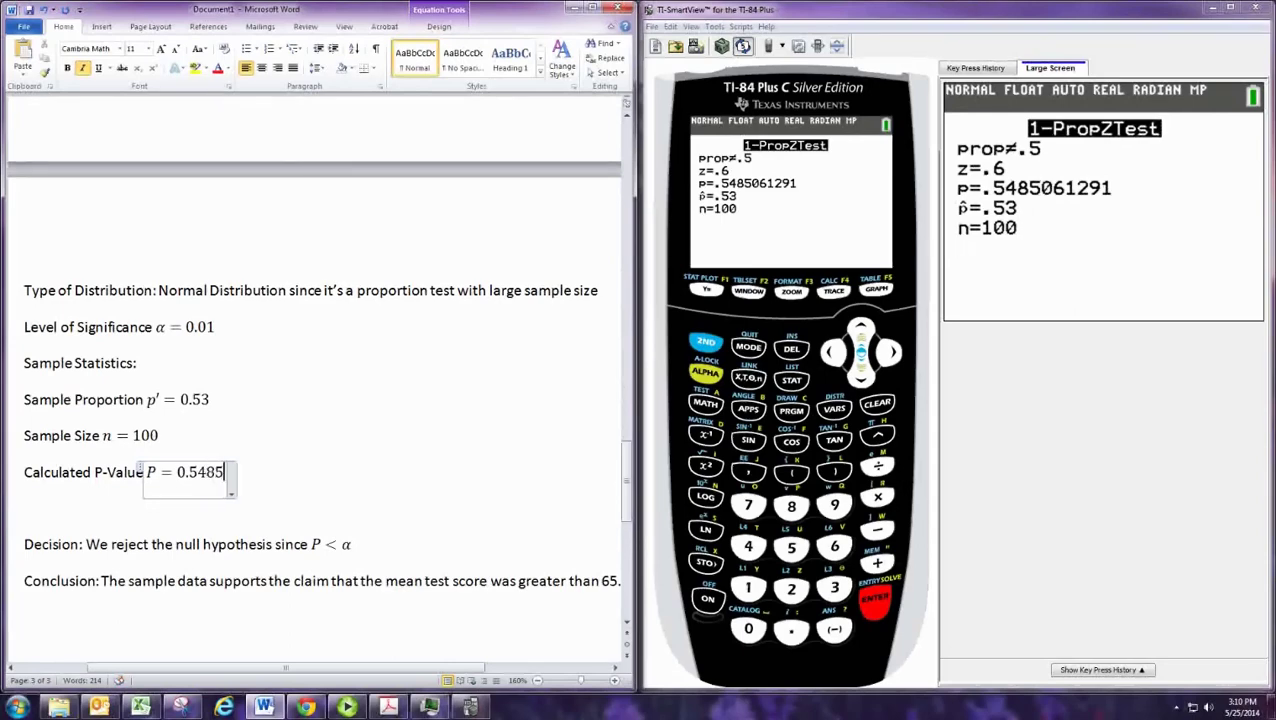
pyautogui.click(796, 388)
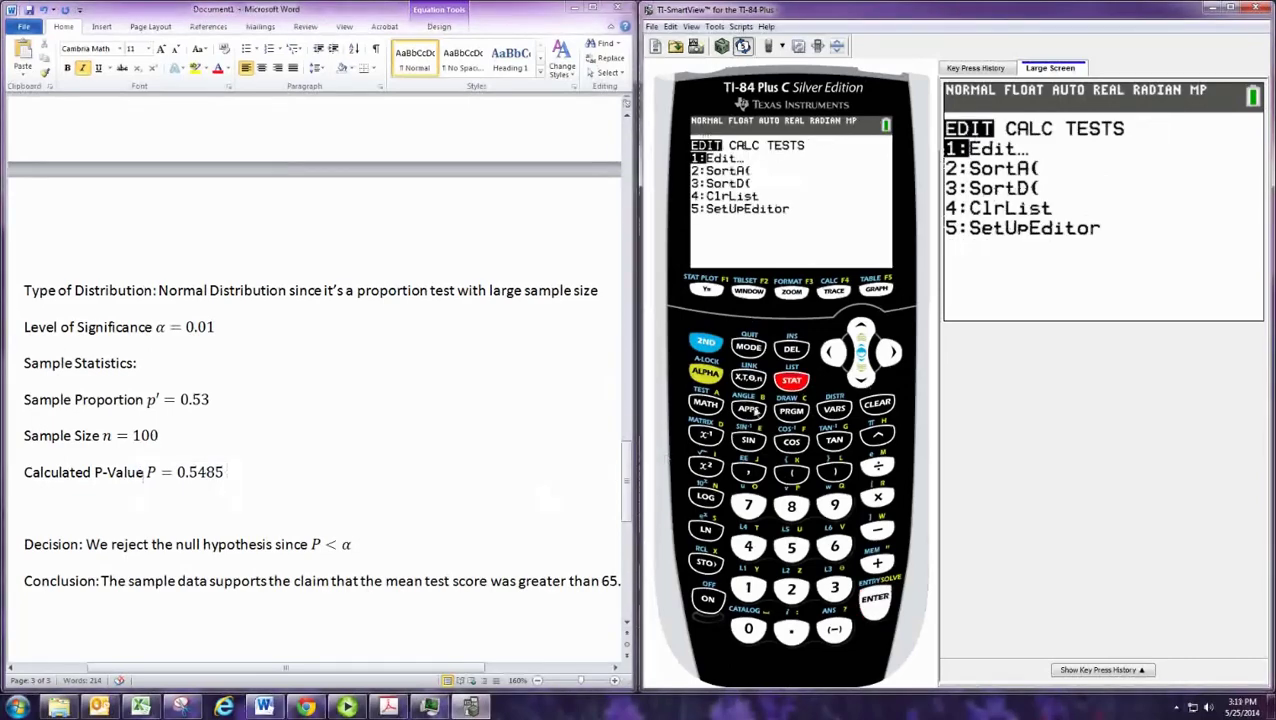
# Step: Run 1-PropZTest with Draw to show a two-tailed shaded normal curve, z = .6, p = .5485
pyautogui.click(892, 354)
pyautogui.click(892, 354)
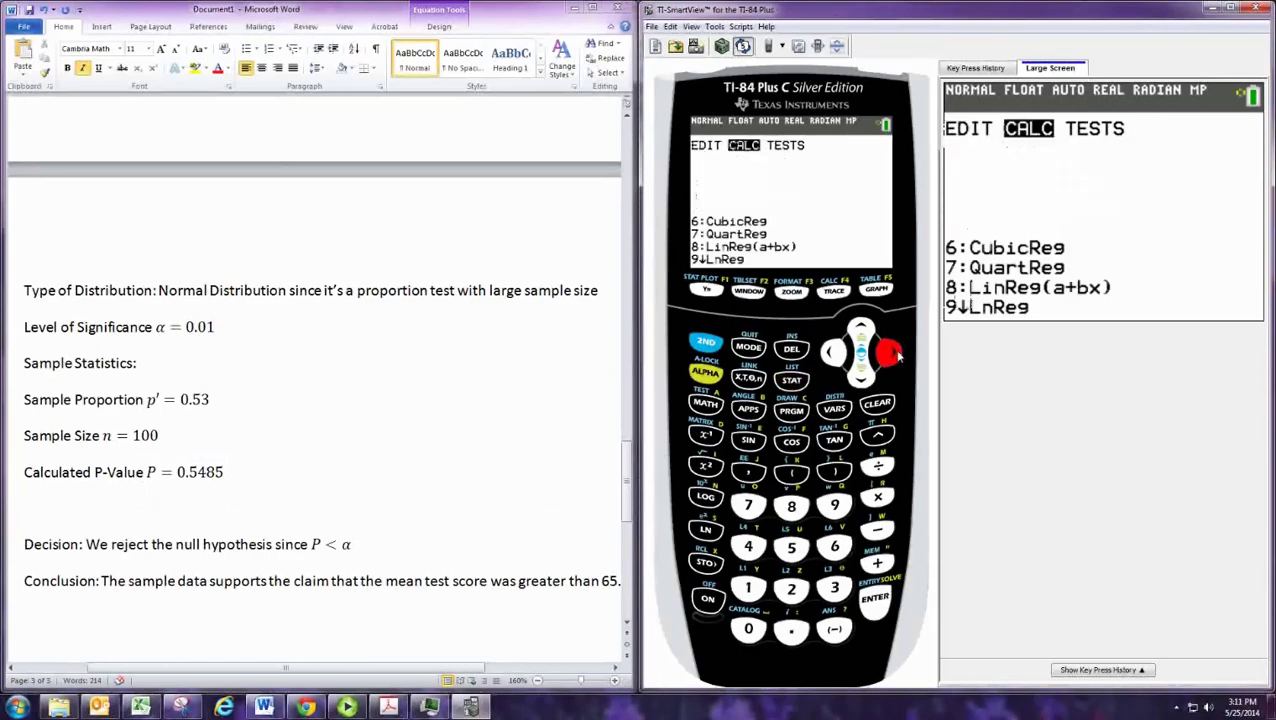
pyautogui.click(861, 376)
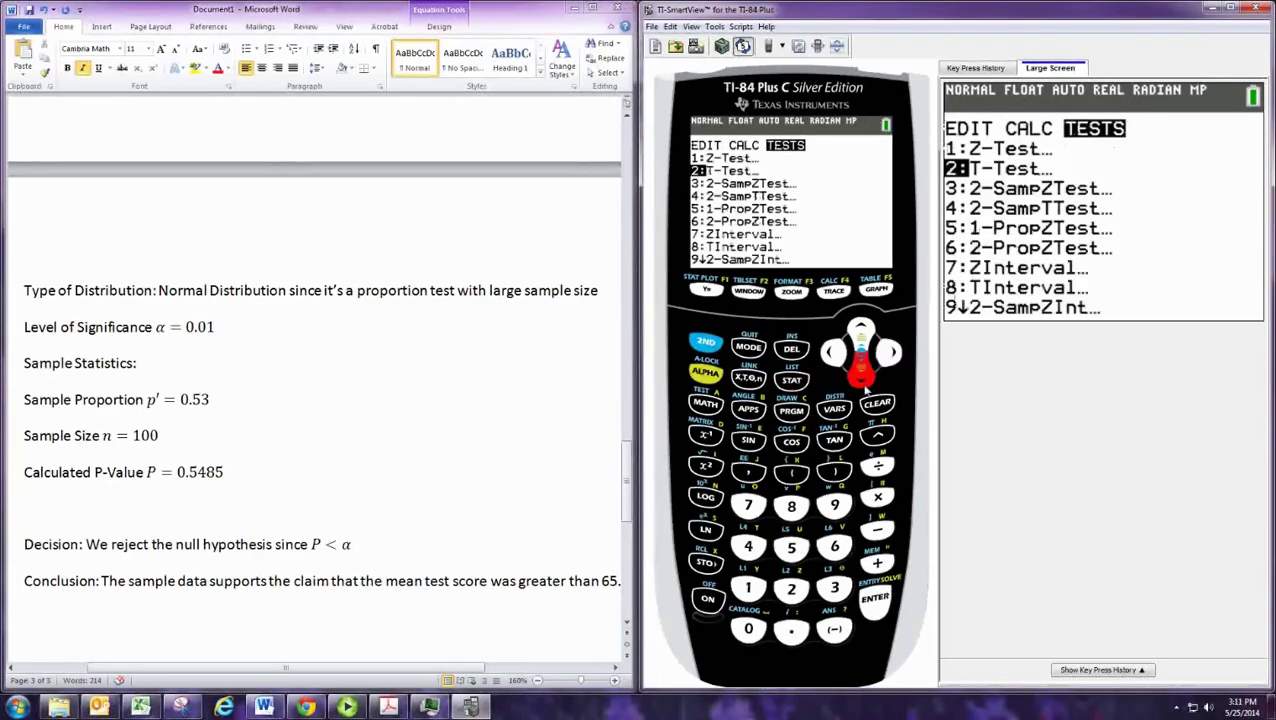
pyautogui.click(861, 376)
pyautogui.click(861, 376)
pyautogui.click(861, 376)
pyautogui.click(875, 598)
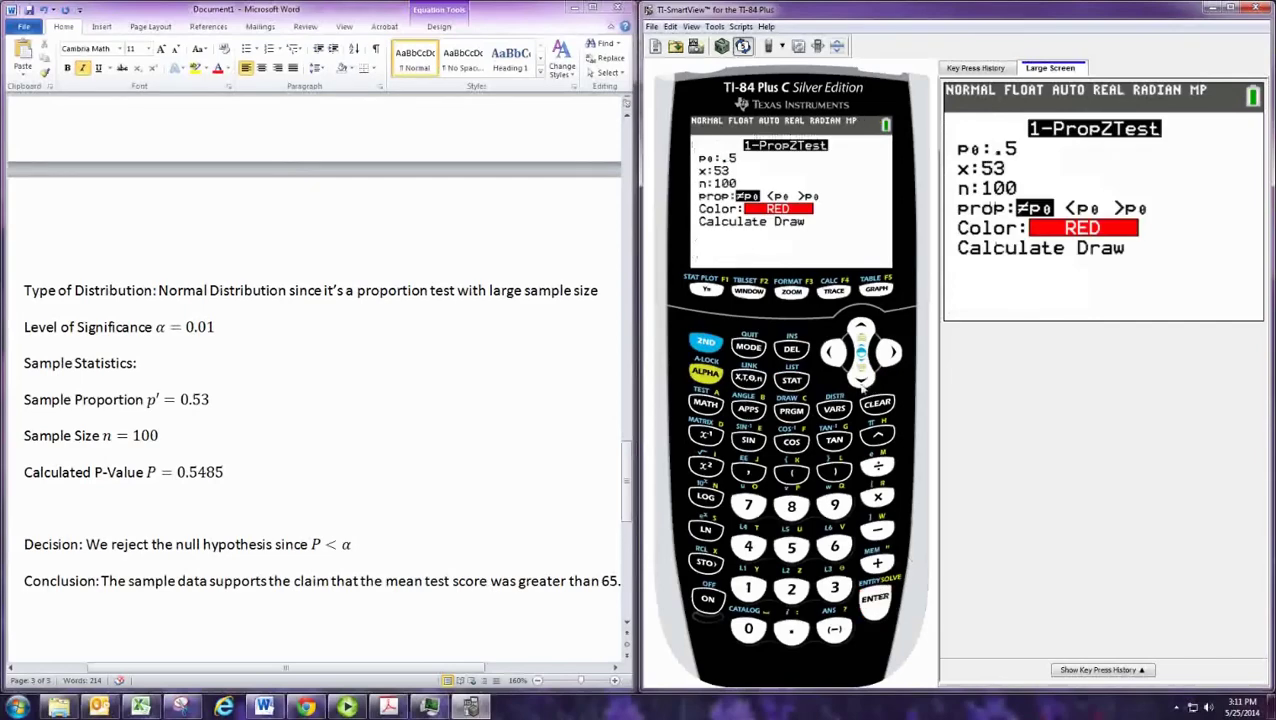
pyautogui.click(861, 378)
pyautogui.click(861, 378)
pyautogui.click(861, 378)
pyautogui.click(861, 378)
pyautogui.click(861, 378)
pyautogui.click(892, 352)
pyautogui.click(875, 598)
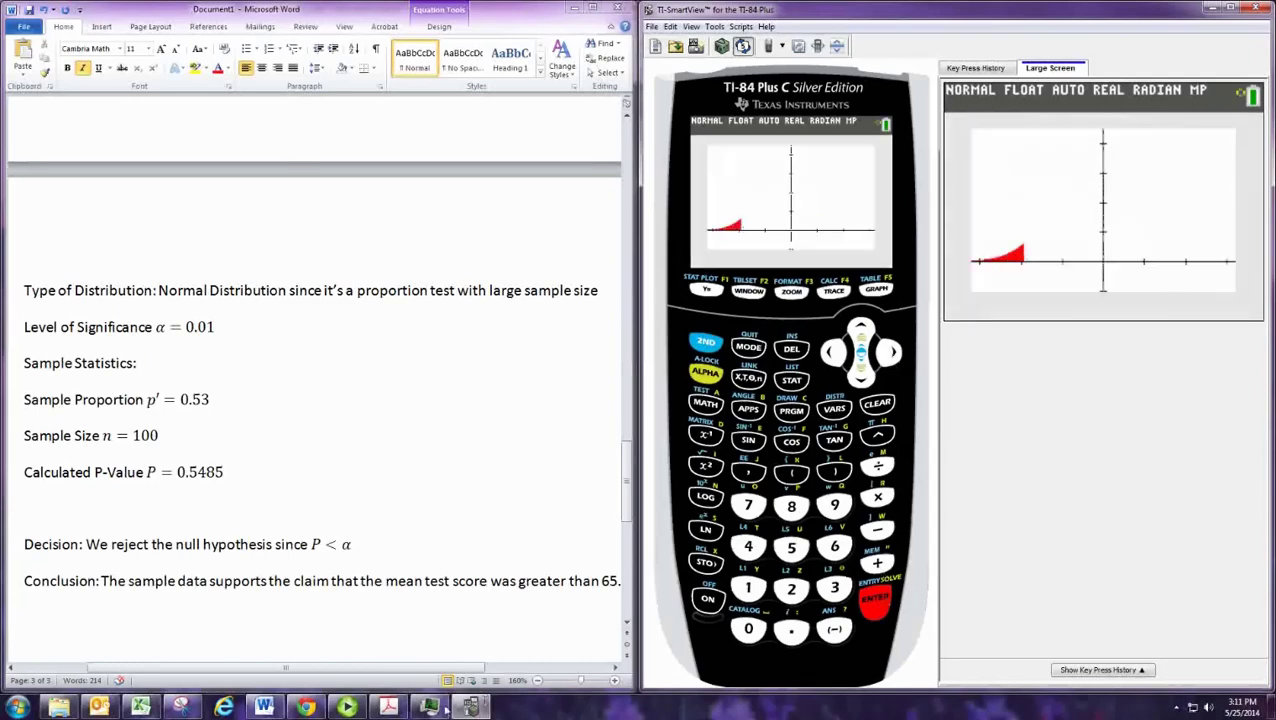
pyautogui.moveTo(375, 706)
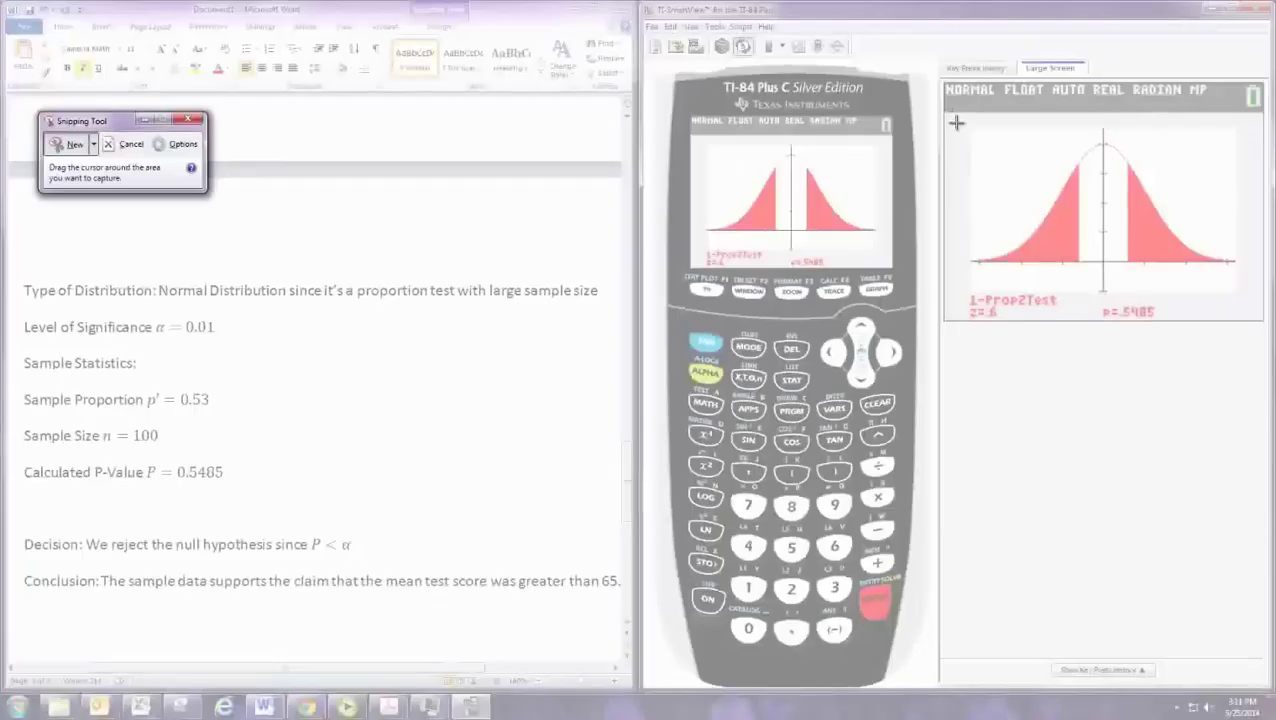
# Step: Snip the calculator's shaded graph, paste it below the P-value and shrink it
pyautogui.moveTo(946, 114); pyautogui.dragTo(1271, 332)
pyautogui.hotkey('ctrl', 'v')
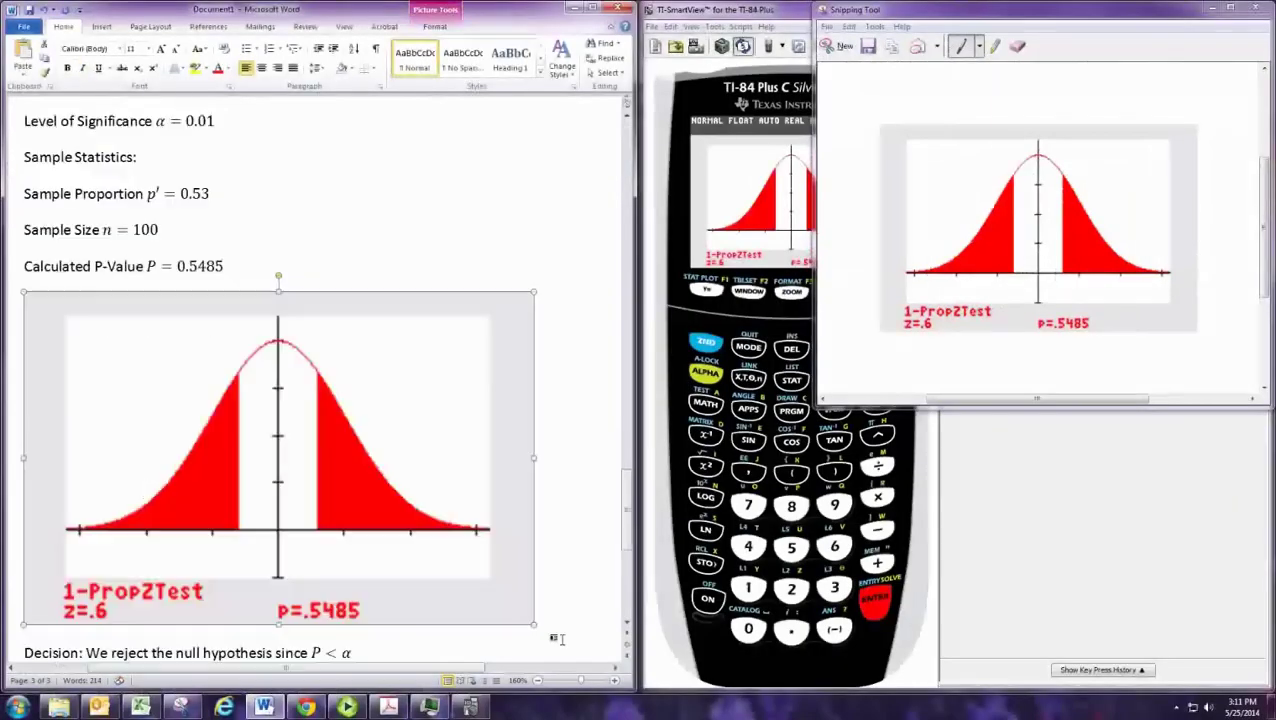
pyautogui.moveTo(533, 622); pyautogui.dragTo(328, 500)
pyautogui.scroll(-1, 328, 500)
# Step: Change the decision to 'fail to reject' with P > α
pyautogui.click(321, 472)
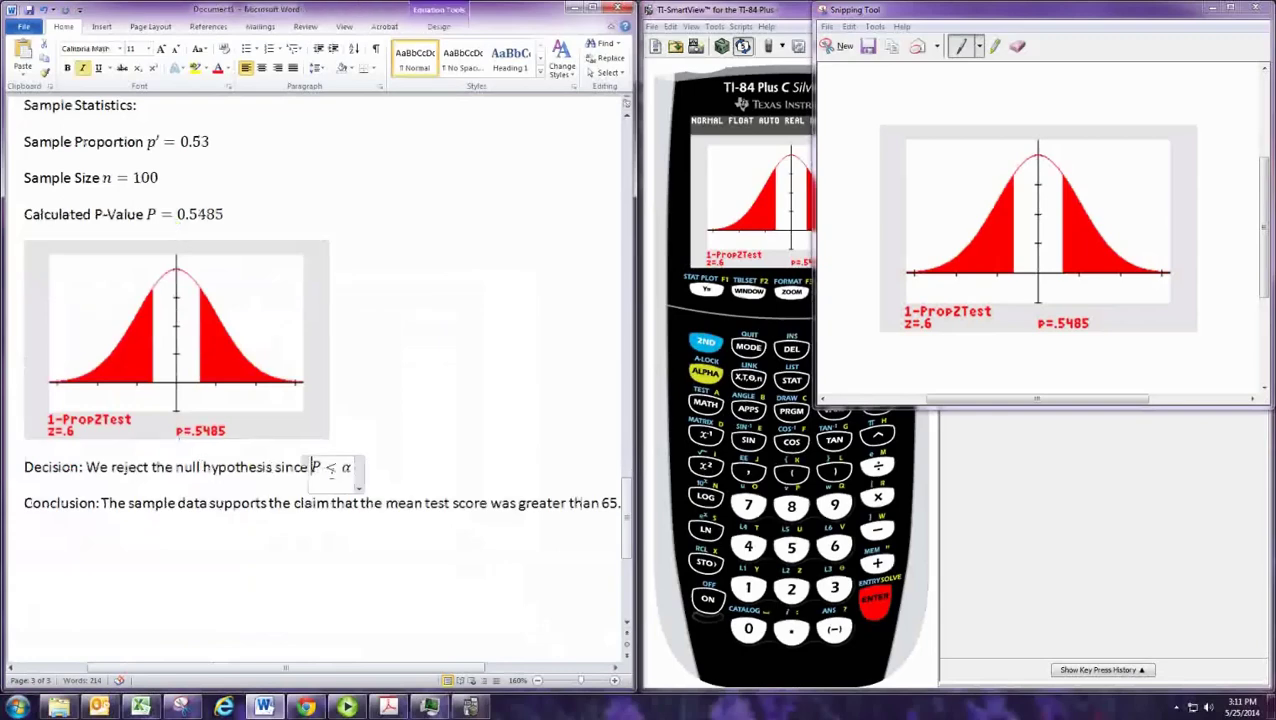
pyautogui.click(112, 467)
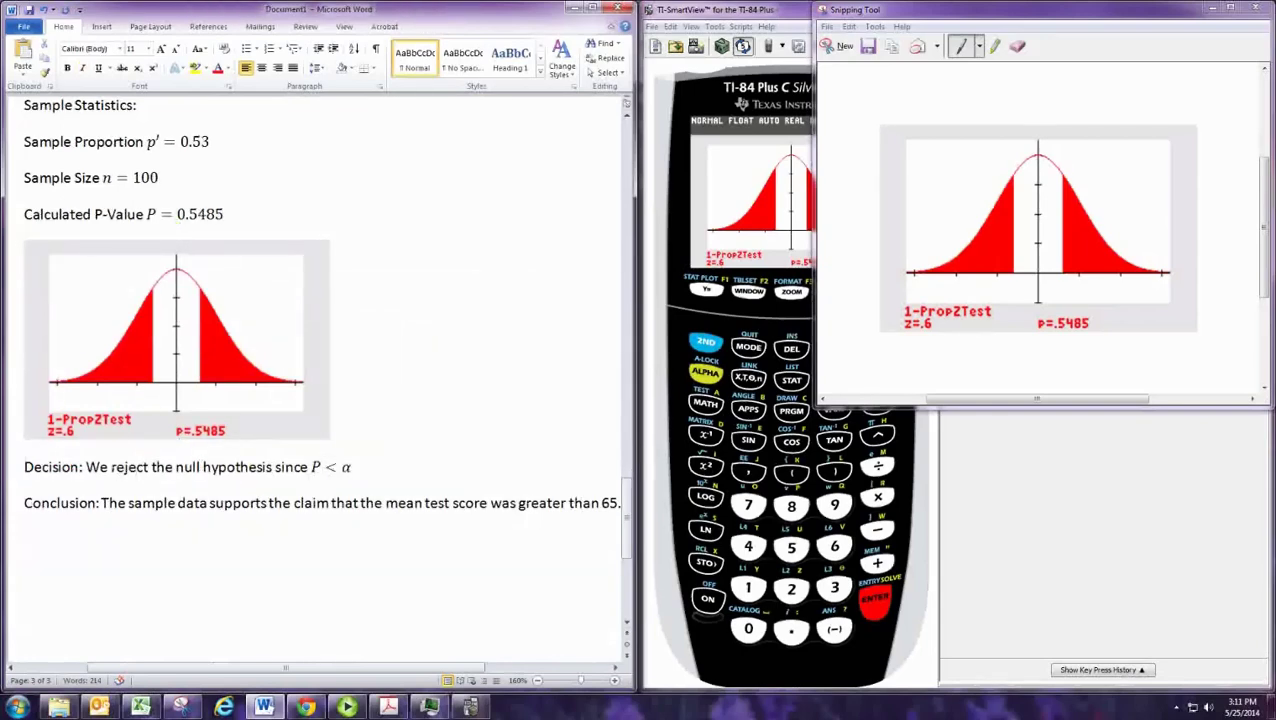
pyautogui.write('fail to')
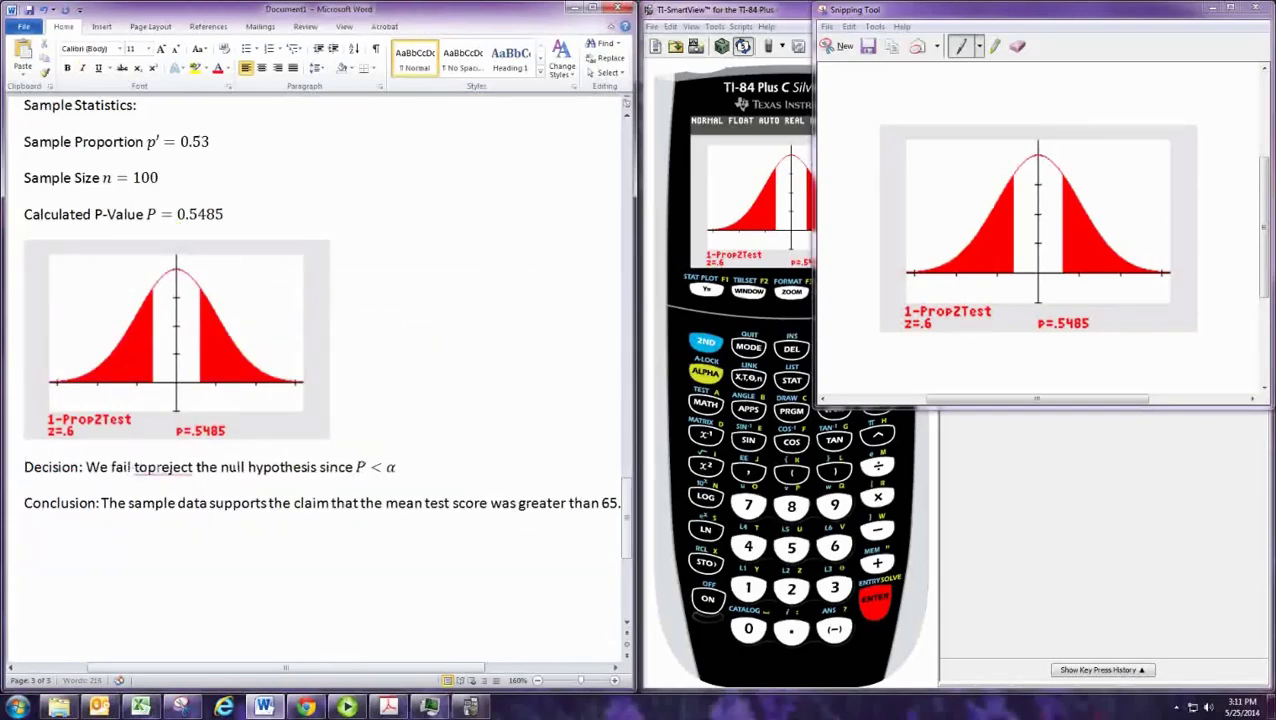
pyautogui.click(378, 470)
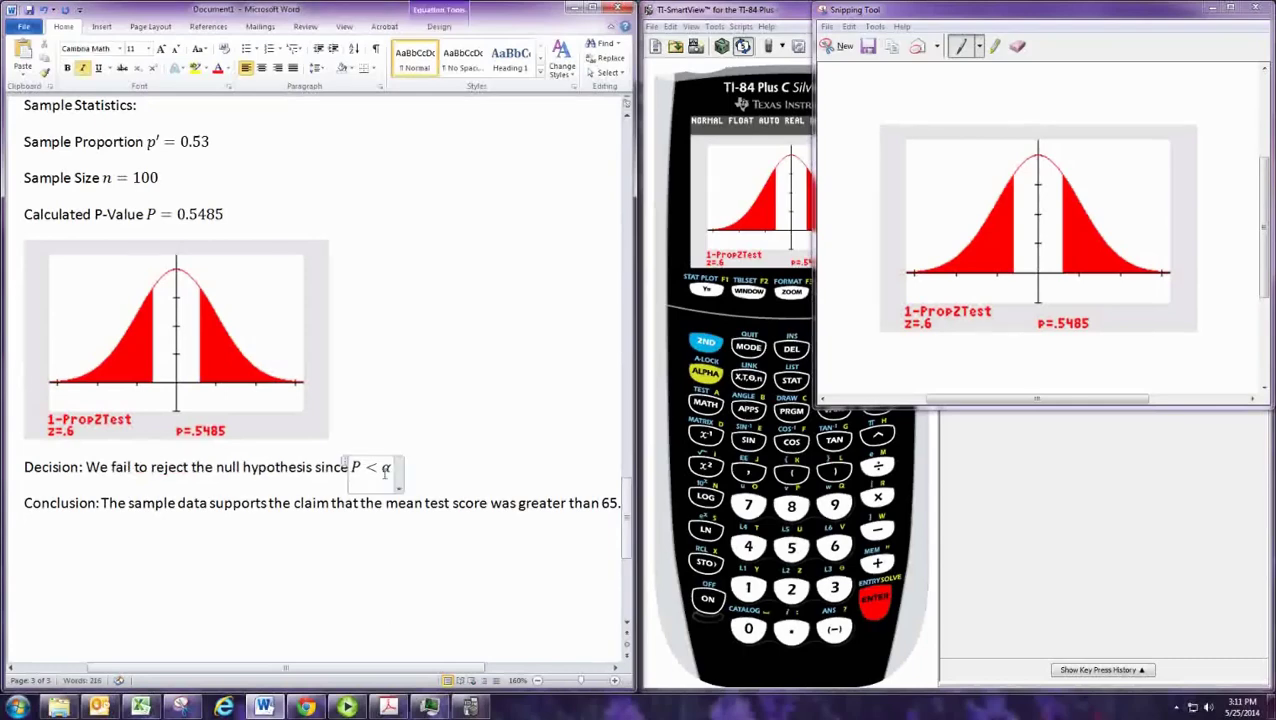
pyautogui.press('BackSpace')
pyautogui.write('>')
# Step: Change the conclusion's 'supports' to 'fails to support'
pyautogui.click(212, 505)
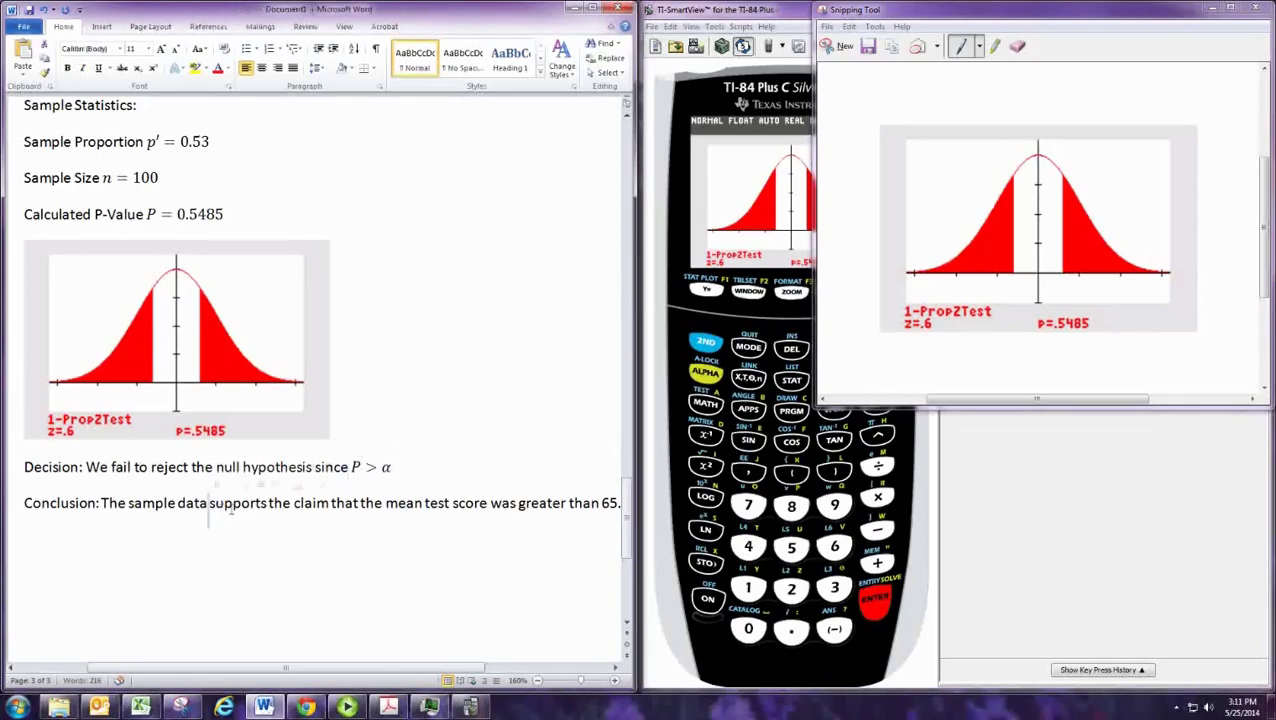
pyautogui.write('fails to')
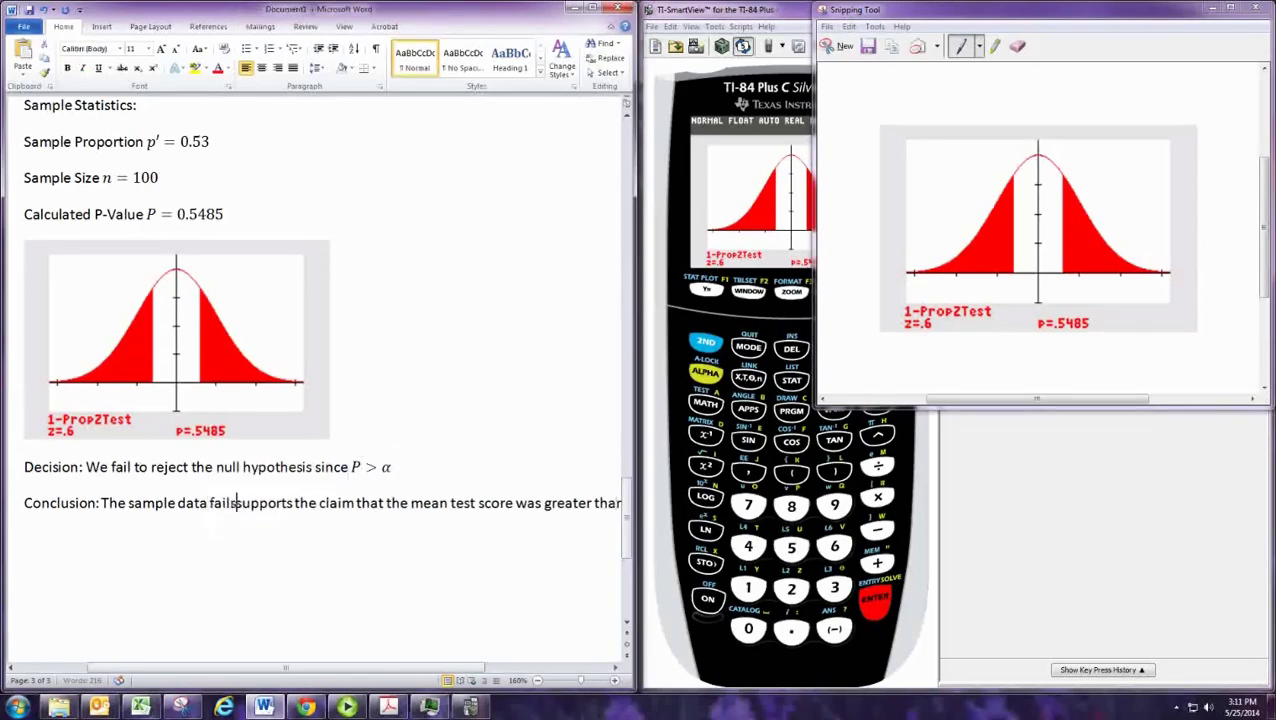
pyautogui.click(313, 503)
pyautogui.press('BackSpace')
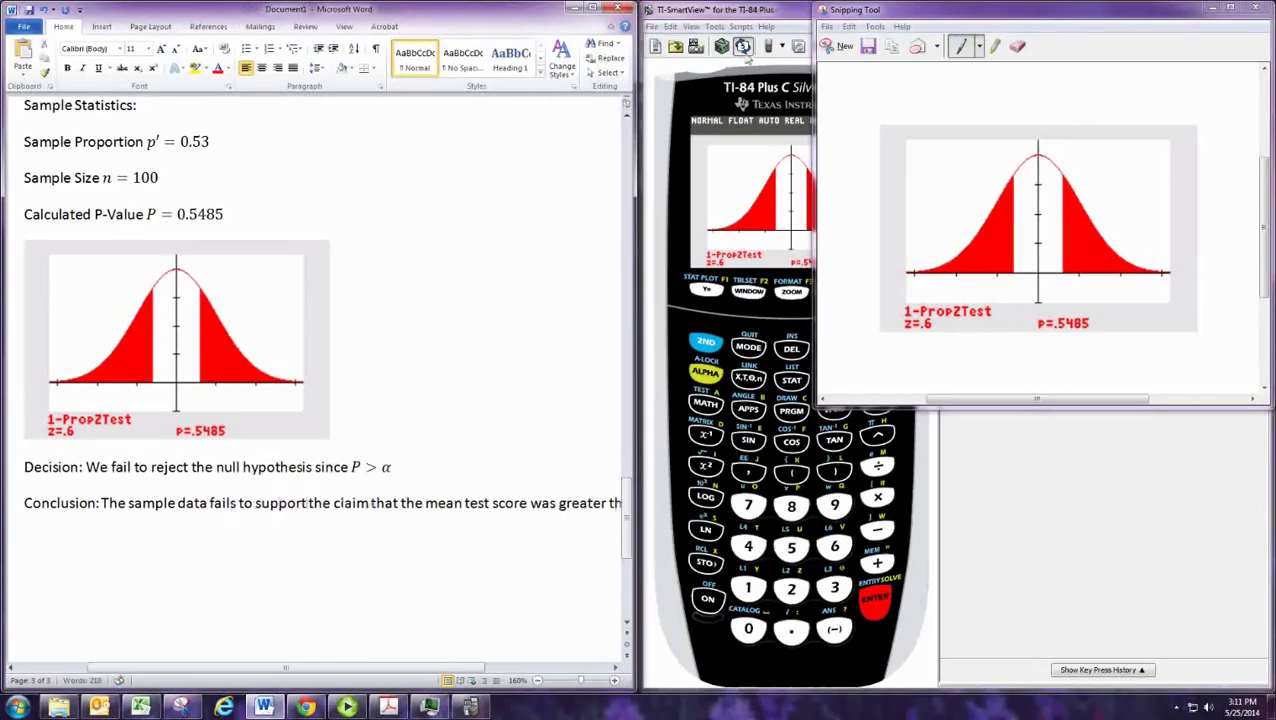
# Step: Replace the mean-test-score wording with 'percentage of first-time brides in the U.S. younger than their grooms is different from 50%'
pyautogui.click(1216, 8)
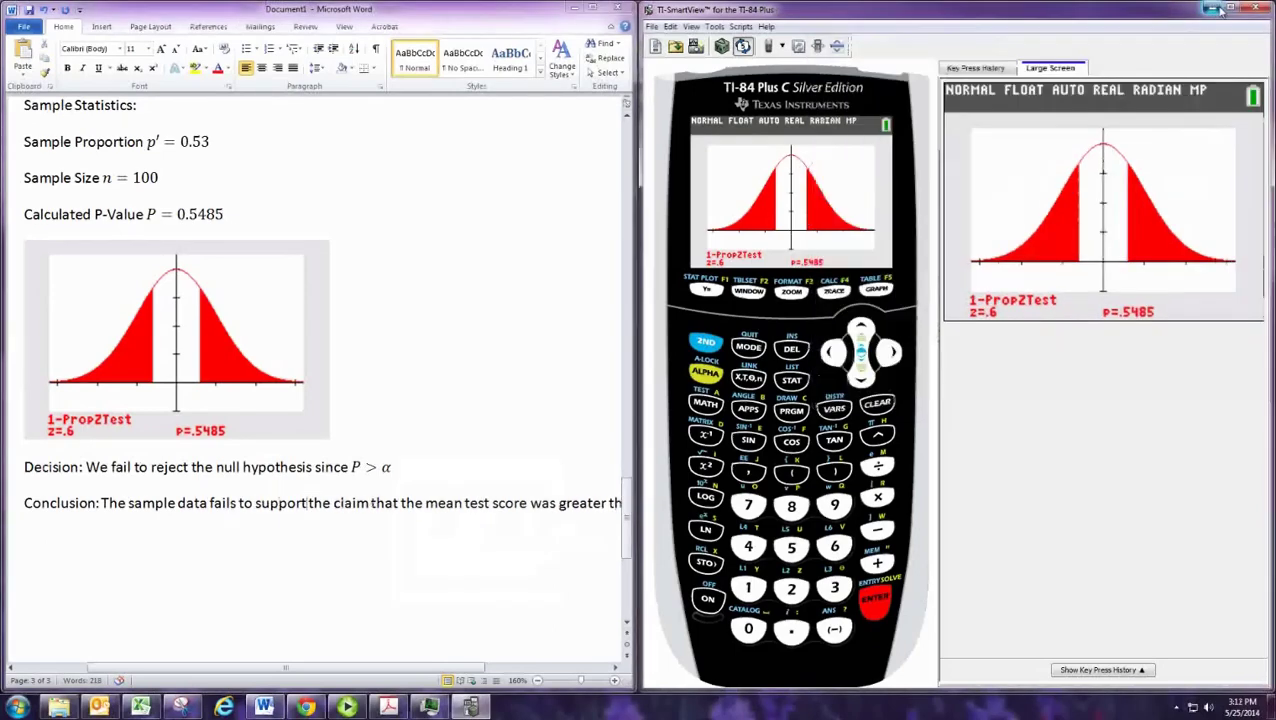
pyautogui.click(1213, 8)
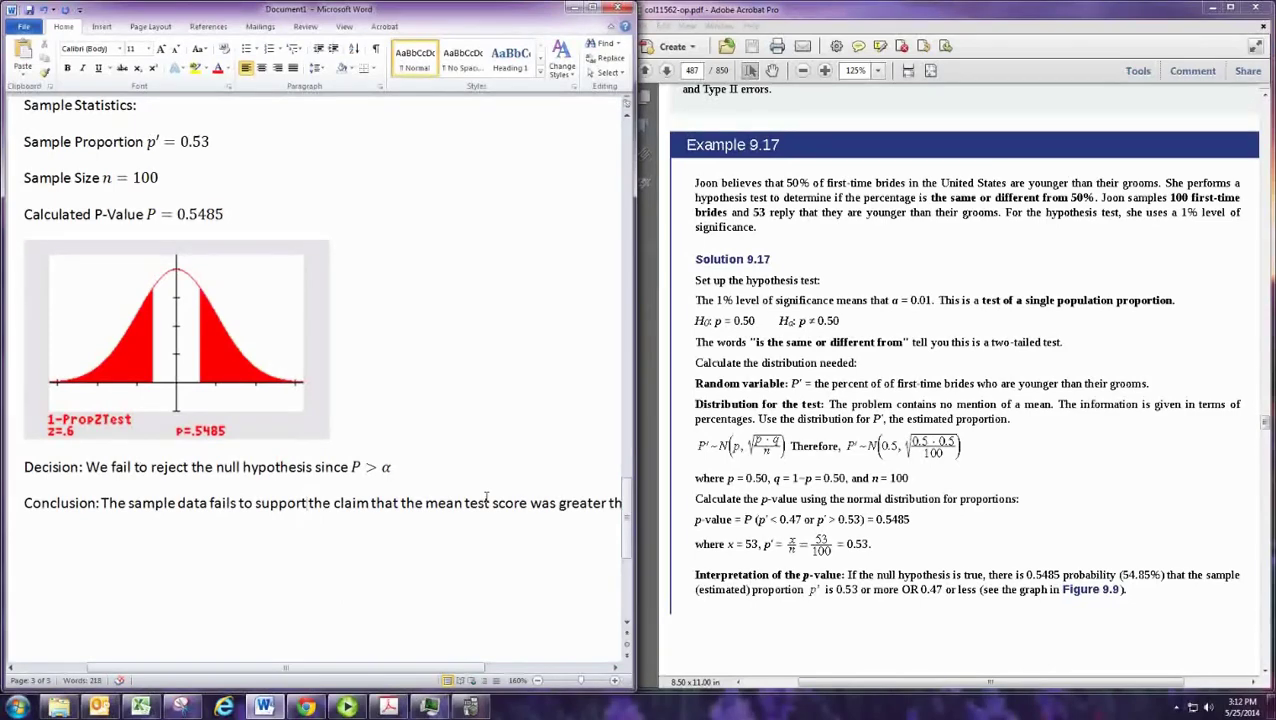
pyautogui.press('Right')
pyautogui.press('Right')
pyautogui.press('Right')
pyautogui.press('Right')
pyautogui.press('Right')
pyautogui.press('Right')
pyautogui.press('Right')
pyautogui.press('Right')
pyautogui.press('Right')
pyautogui.press('Right')
pyautogui.press('Right')
pyautogui.press('Right')
pyautogui.press('Delete')
pyautogui.press('Delete')
pyautogui.press('Delete')
pyautogui.press('Delete')
pyautogui.press('Delete')
pyautogui.press('Delete')
pyautogui.press('Delete')
pyautogui.press('Delete')
pyautogui.press('Delete')
pyautogui.press('Delete')
pyautogui.press('Delete')
pyautogui.press('Delete')
pyautogui.press('Delete')
pyautogui.press('Delete')
pyautogui.press('Delete')
pyautogui.press('Delete')
pyautogui.press('Delete')
pyautogui.press('Delete')
pyautogui.press('Delete')
pyautogui.press('Delete')
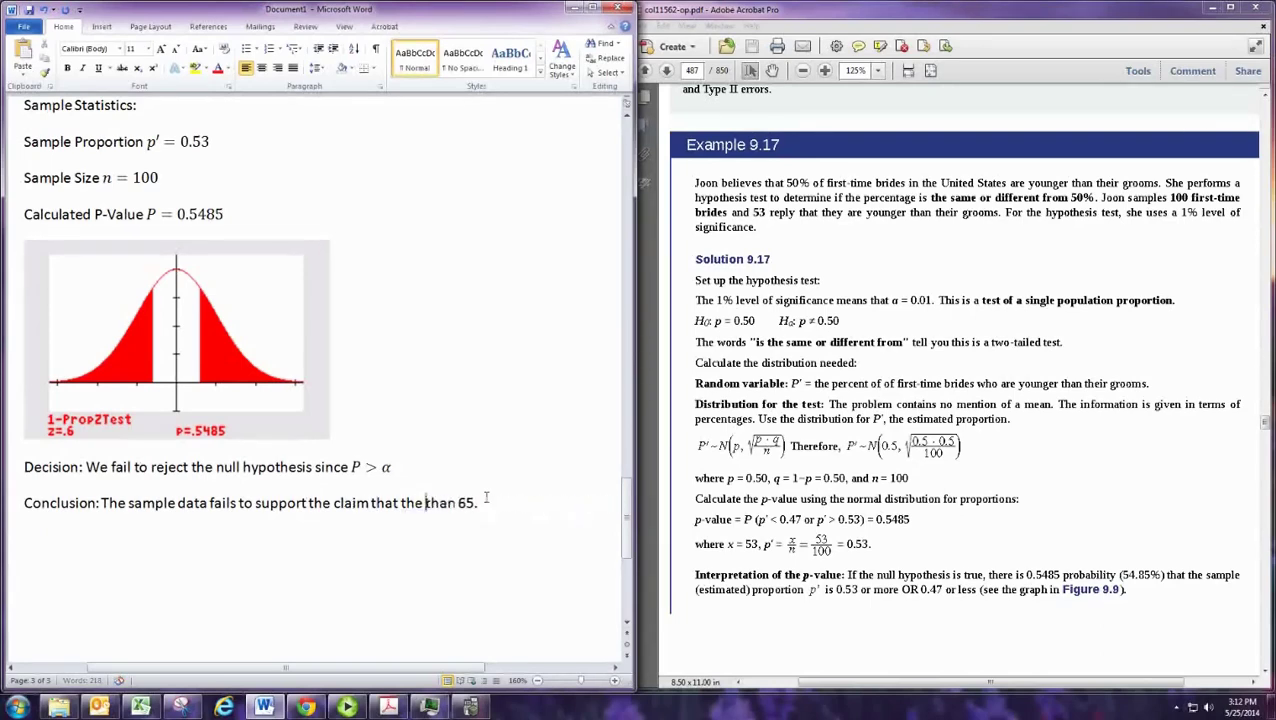
pyautogui.press('Delete')
pyautogui.press('Delete')
pyautogui.press('Delete')
pyautogui.press('Delete')
pyautogui.press('Delete')
pyautogui.press('Delete')
pyautogui.press('Delete')
pyautogui.press('Delete')
pyautogui.write('percentage of ')
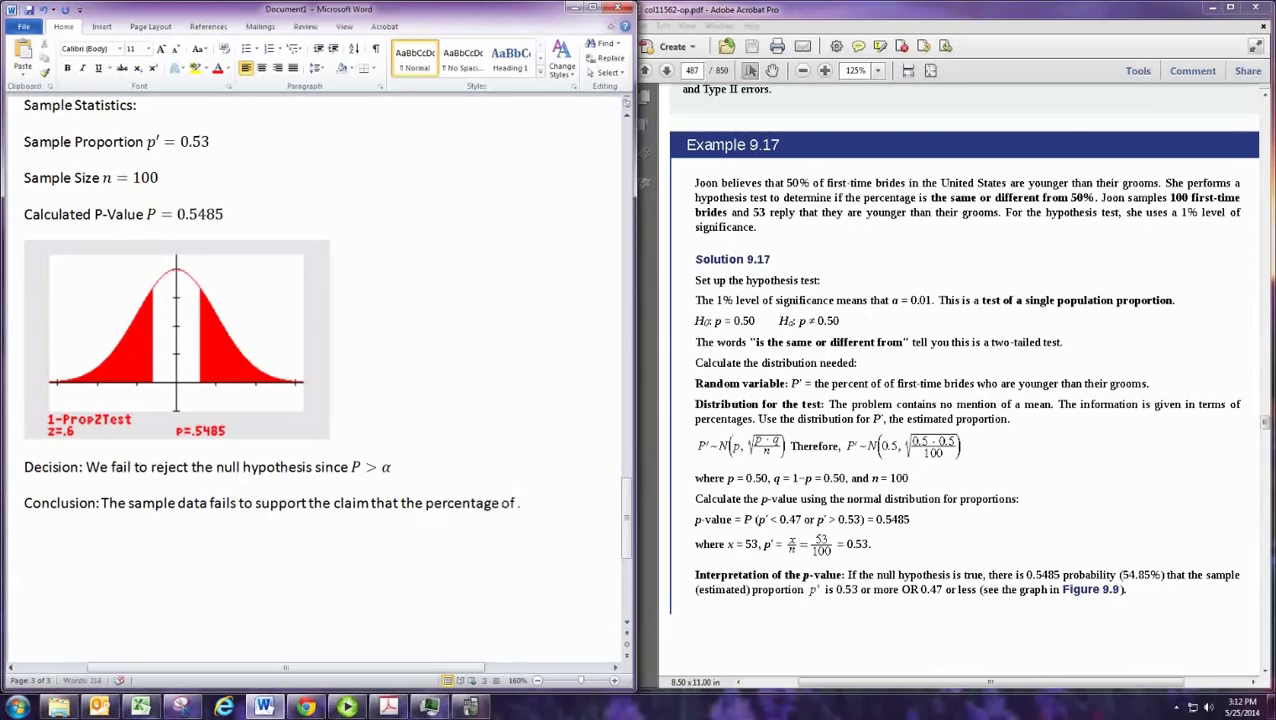
pyautogui.write('first-time brides')
pyautogui.press('Return')
pyautogui.write('In the U.S')
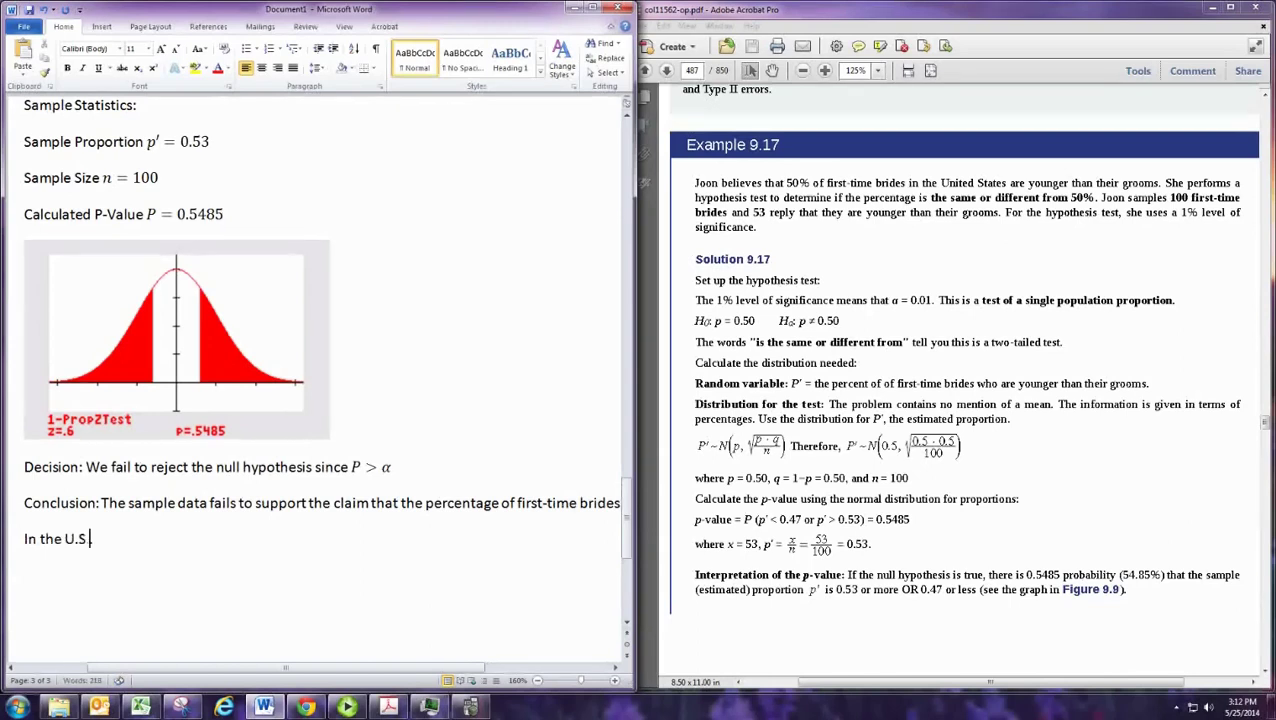
pyautogui.write('. that are')
pyautogui.write(' yo.')
pyautogui.write('unger than the')
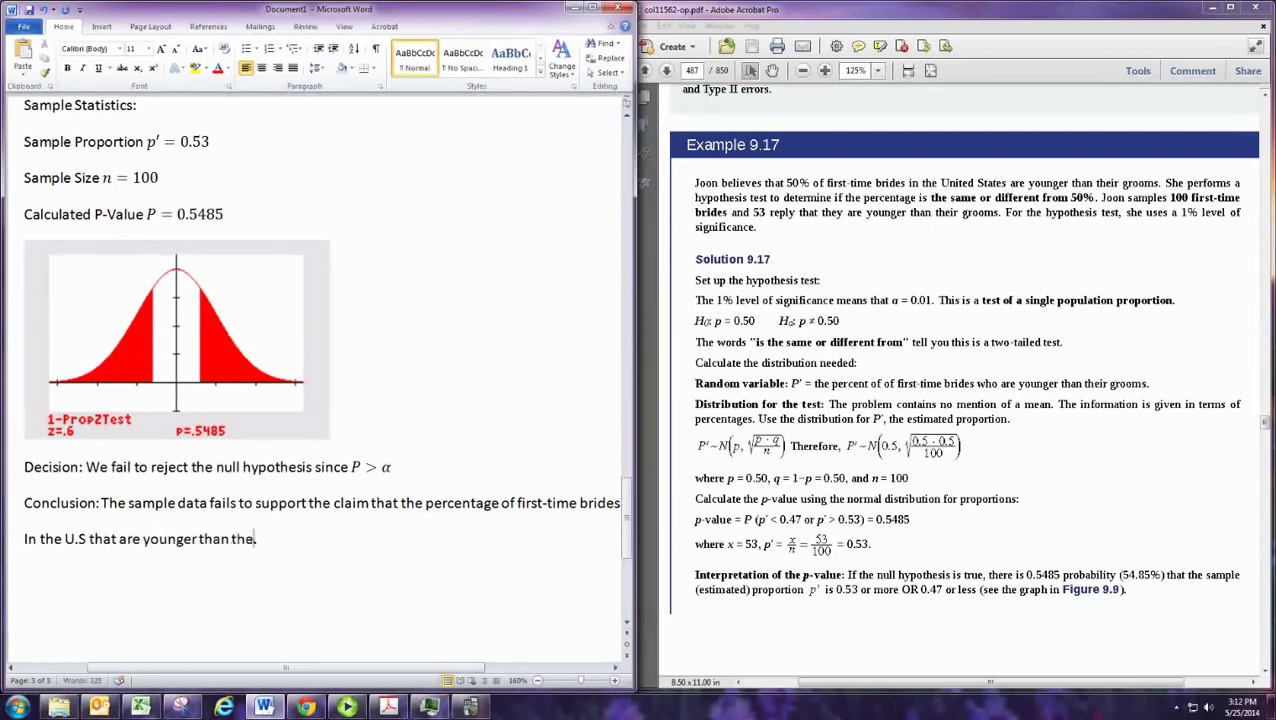
pyautogui.write('ir grooms')
pyautogui.write(' is ')
pyautogui.write('different f')
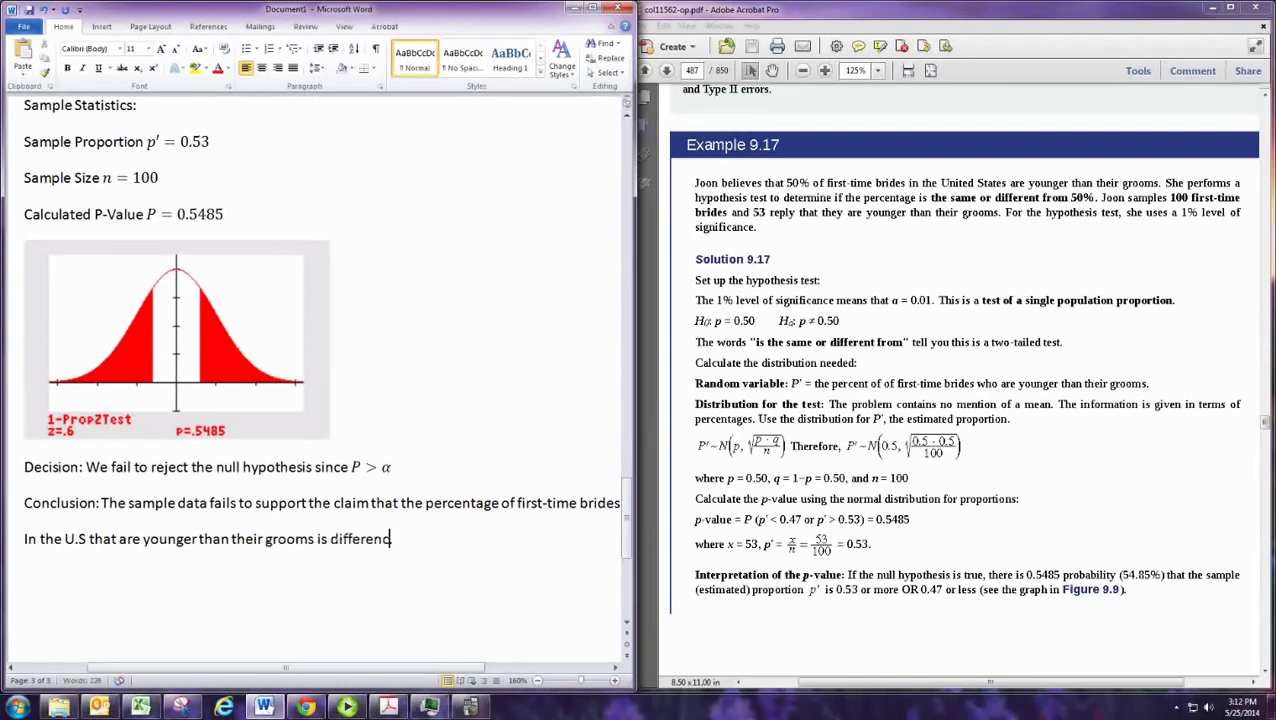
pyautogui.write('rom 50%.')
# Step: Scroll the textbook PDF to page 488 showing Figure 9.10 and its decision and conclusion
pyautogui.click(958, 528)
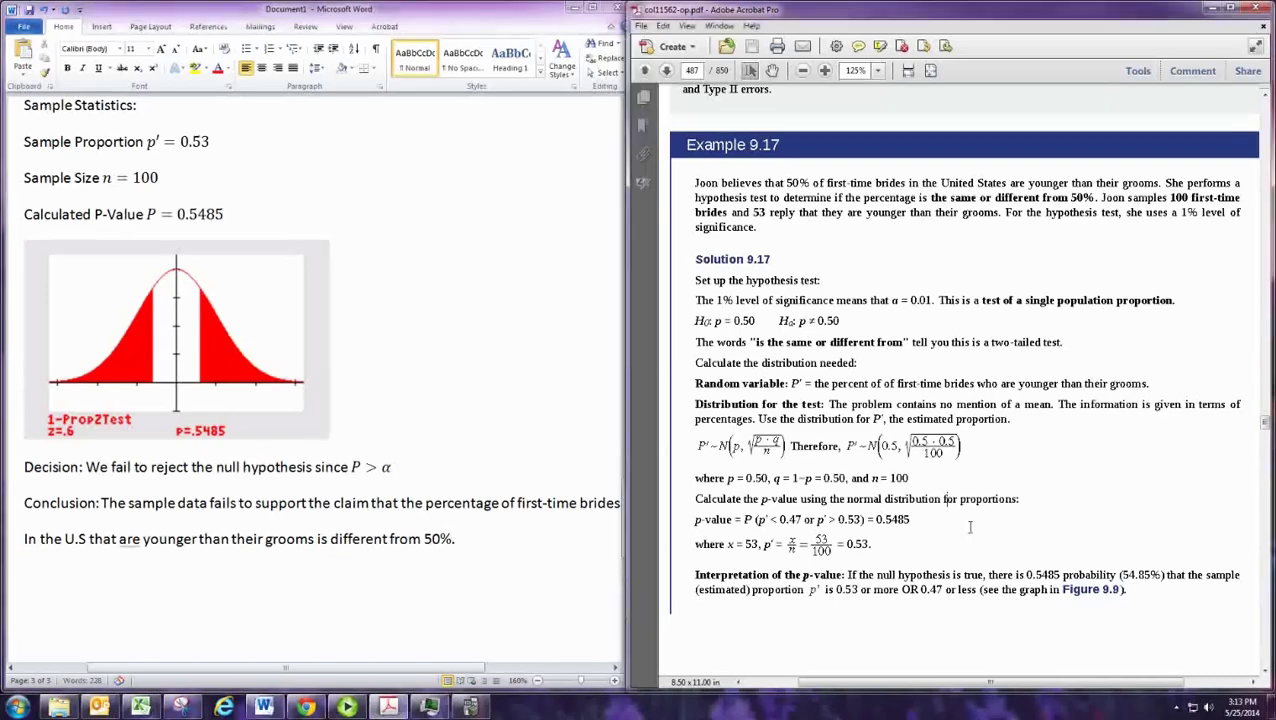
pyautogui.scroll(-1, 975, 528)
pyautogui.scroll(-7, 982, 533)
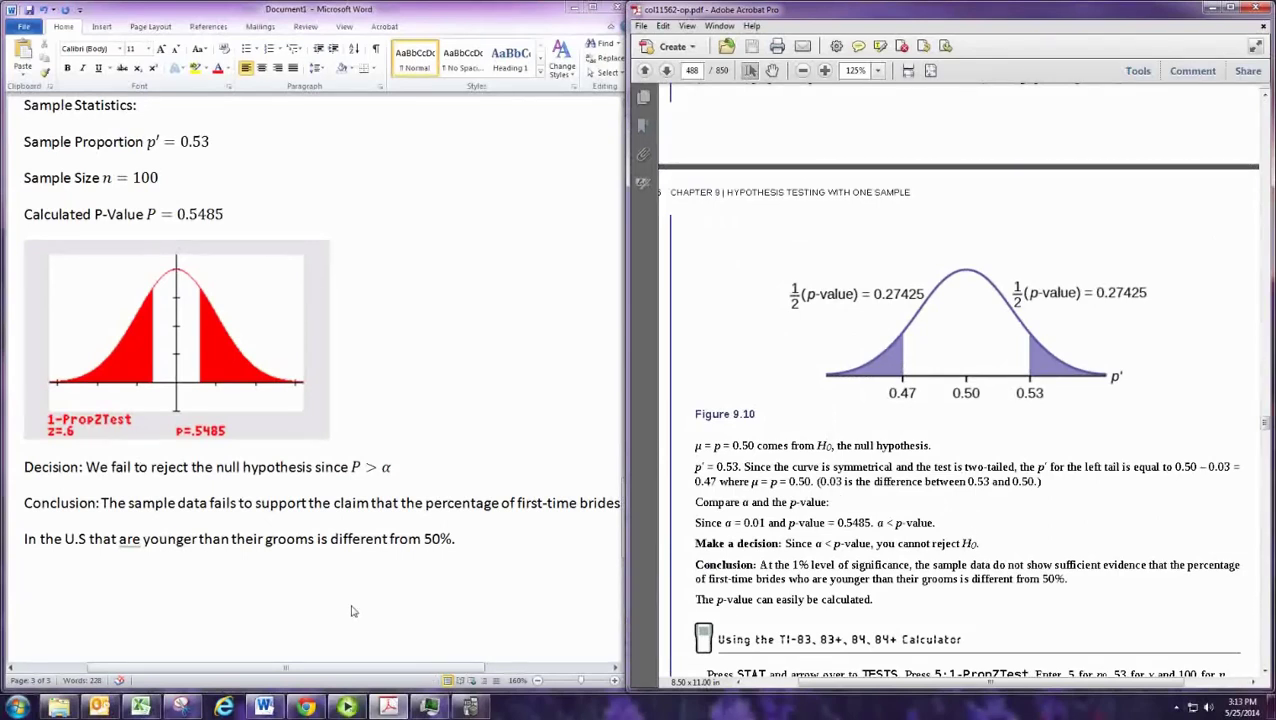
pyautogui.moveTo(346, 708)
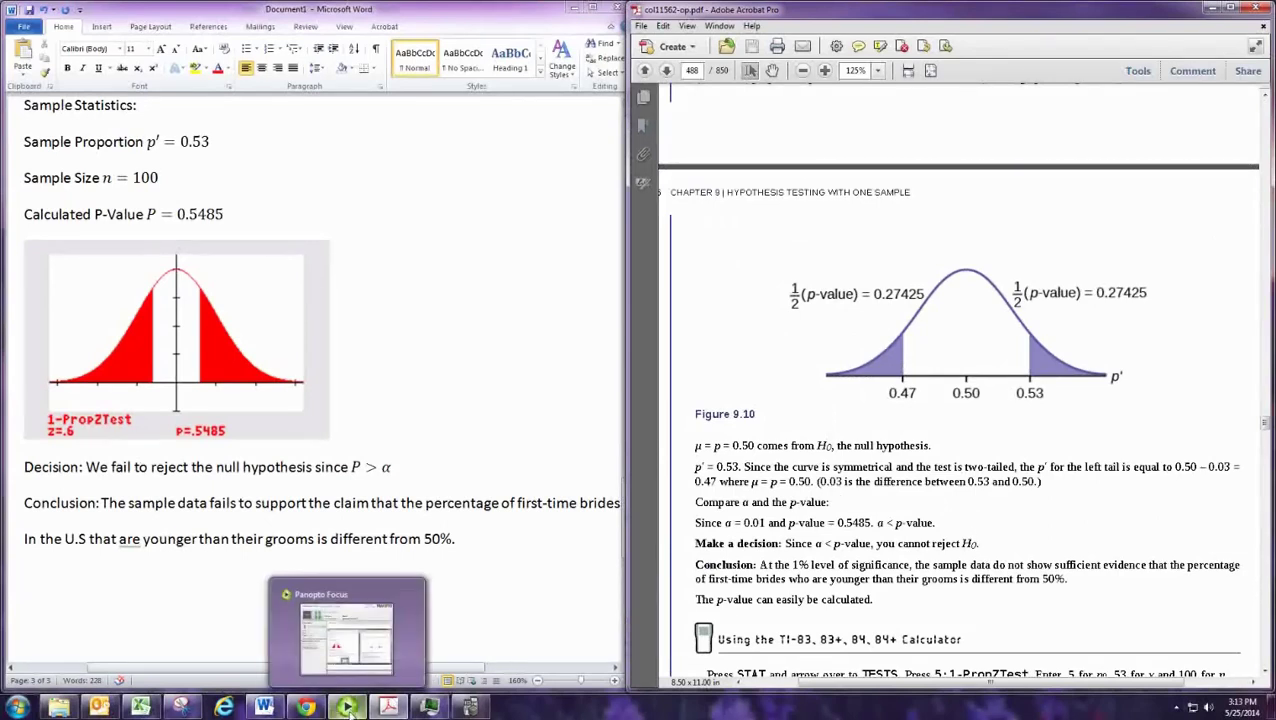
pyautogui.click(348, 708)
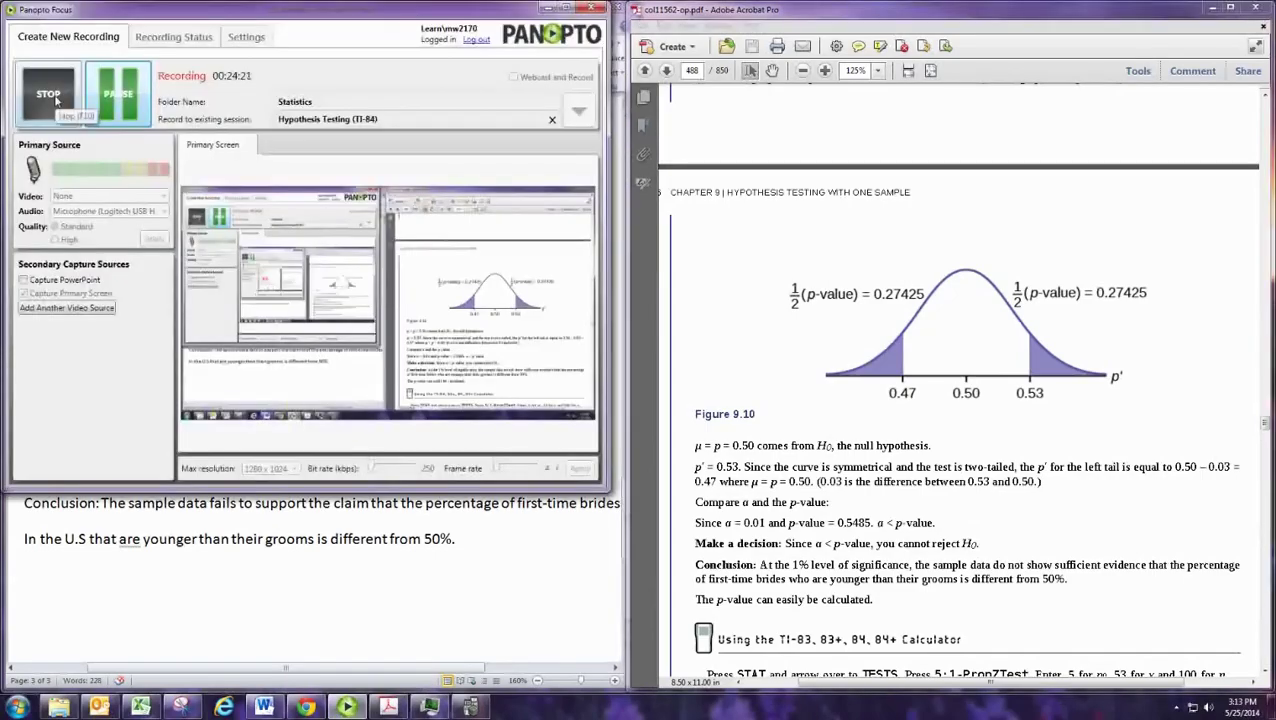